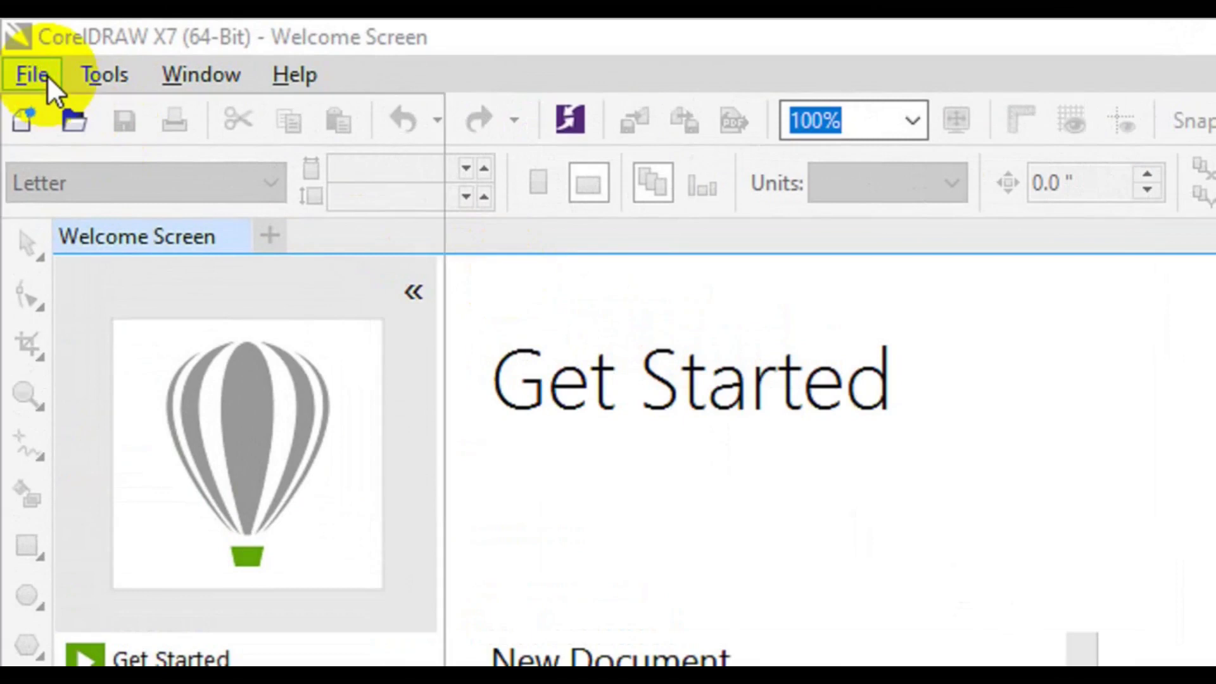
Step: Start a new document and name it "Monringa punch design"
click(100, 120)
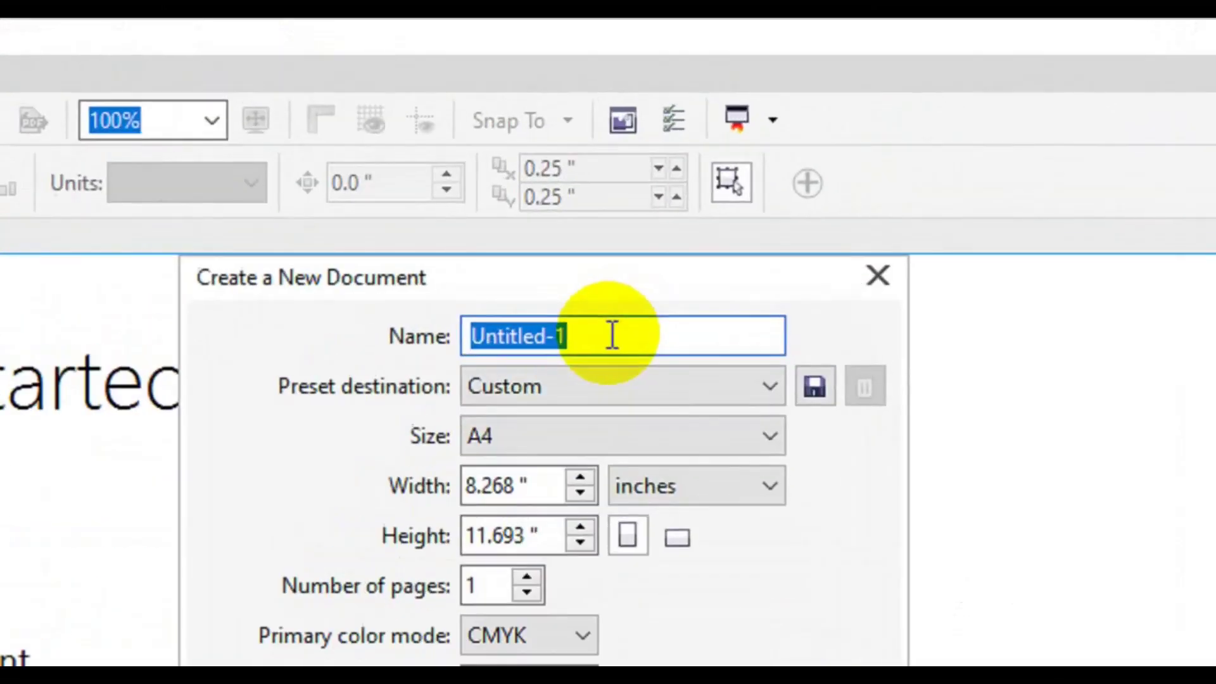
text(MOnringa punch design)
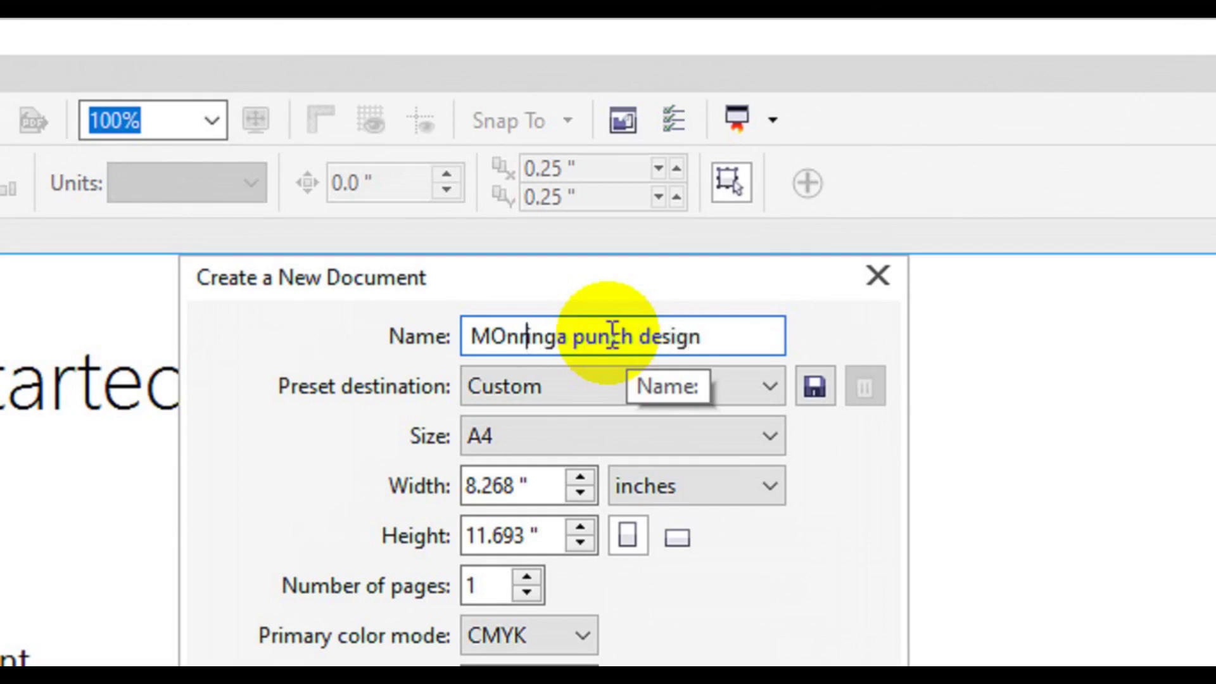
key(BackSpace)
text(o)
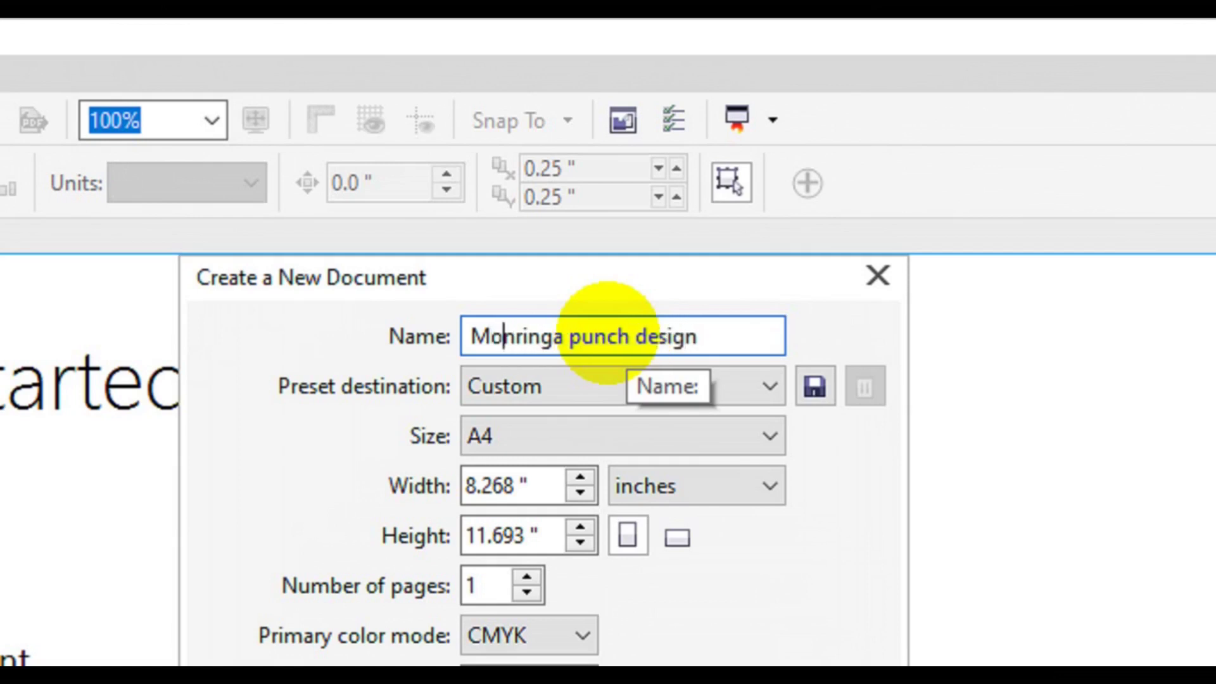
Step: Set the page width to 17 inches and the height to 30 inches, and create the document
key(Tab)
key(Tab)
key(Tab)
key(Tab)
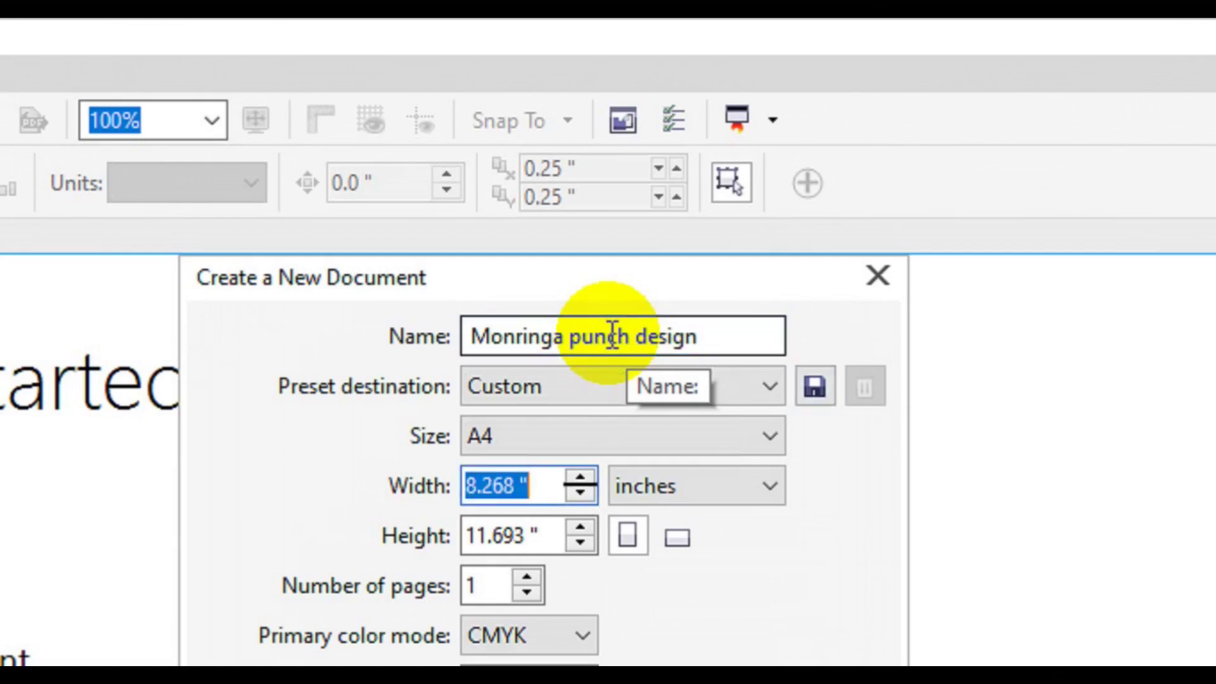
text(17)
key(Tab)
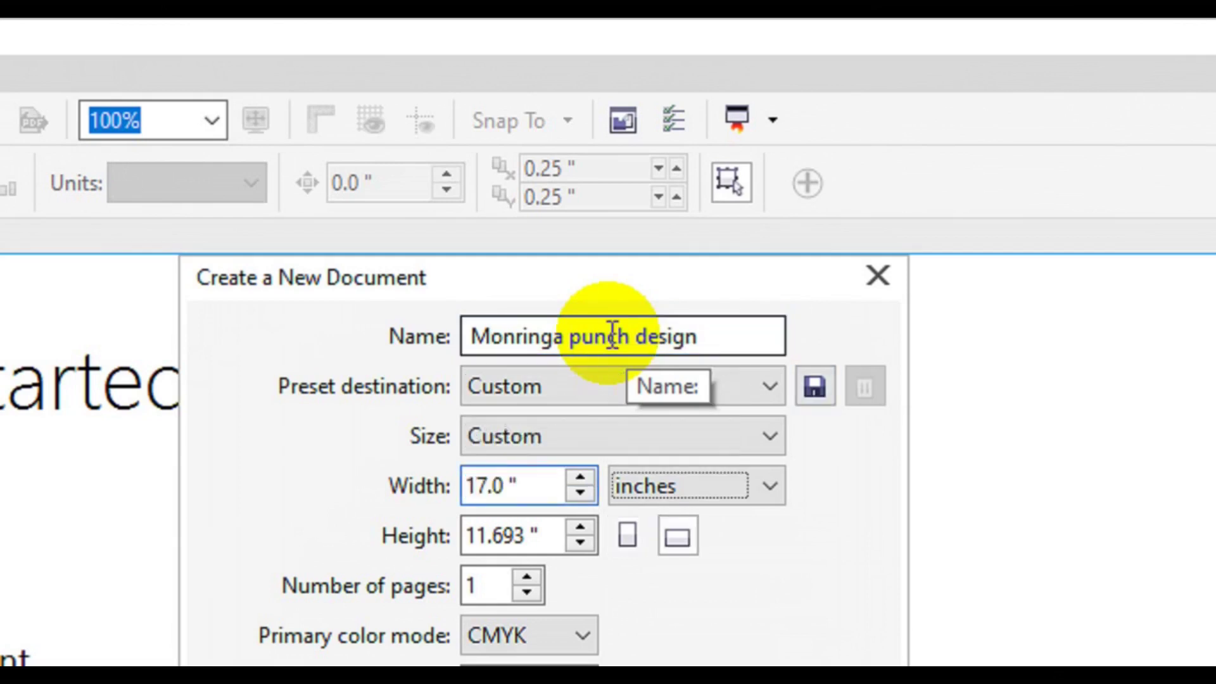
text(30)
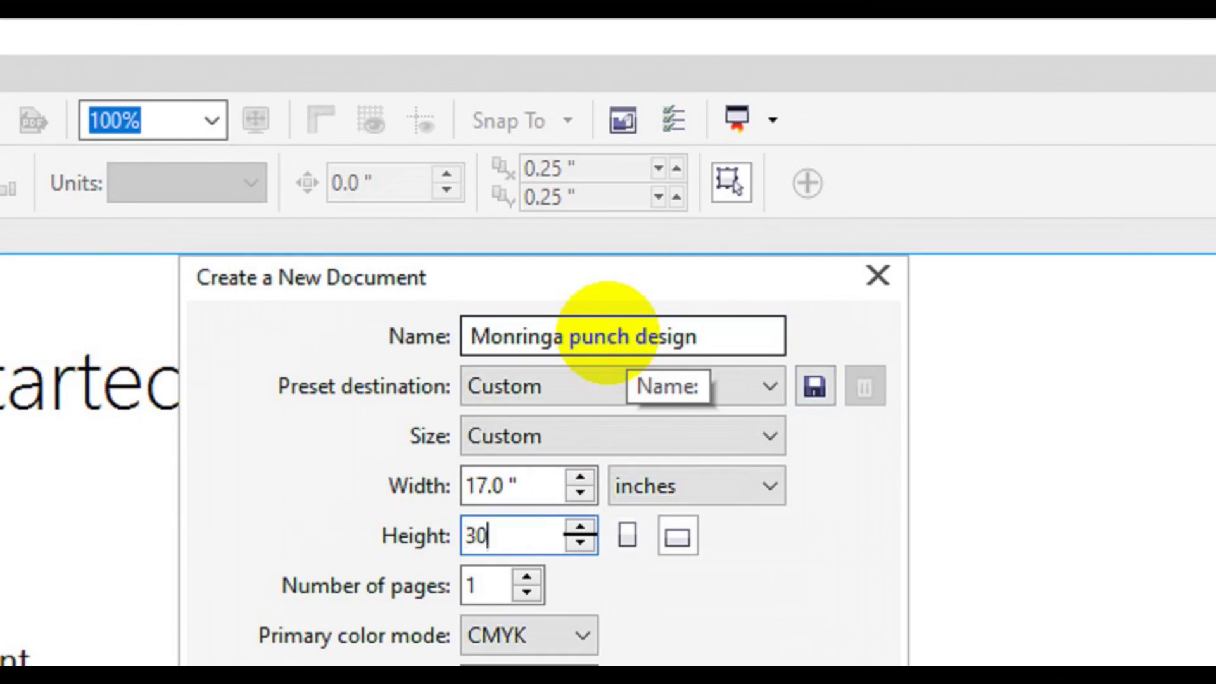
key(Tab)
key(Tab)
key(Tab)
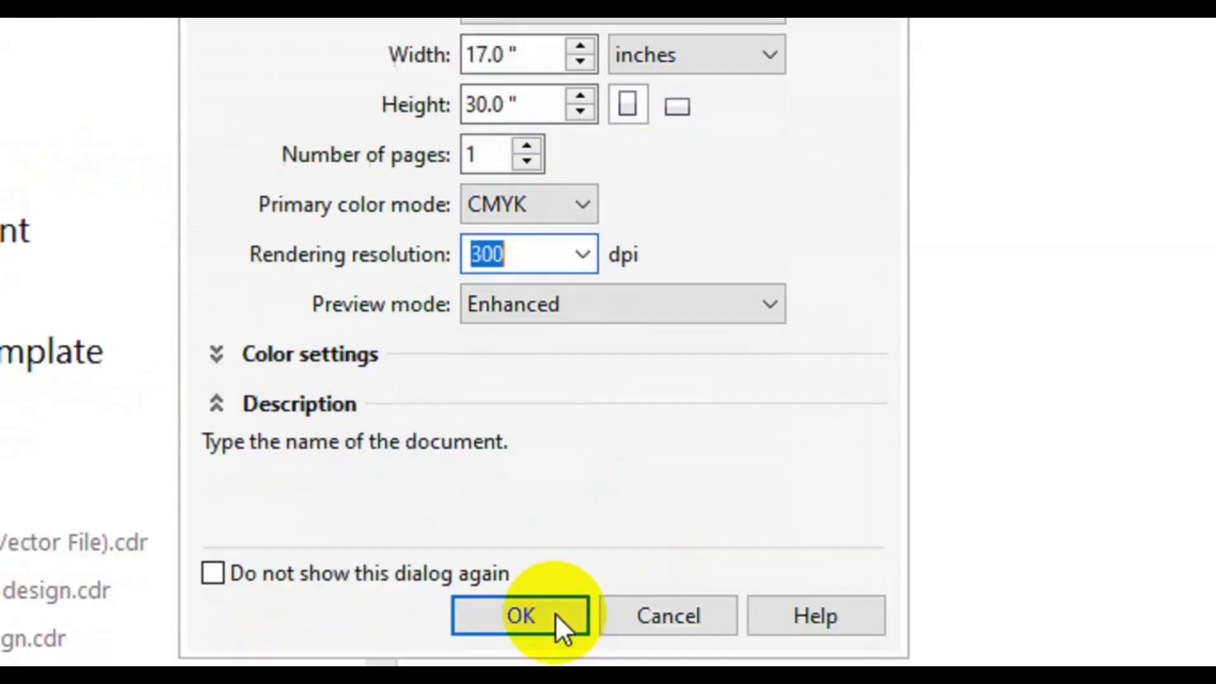
click(534, 548)
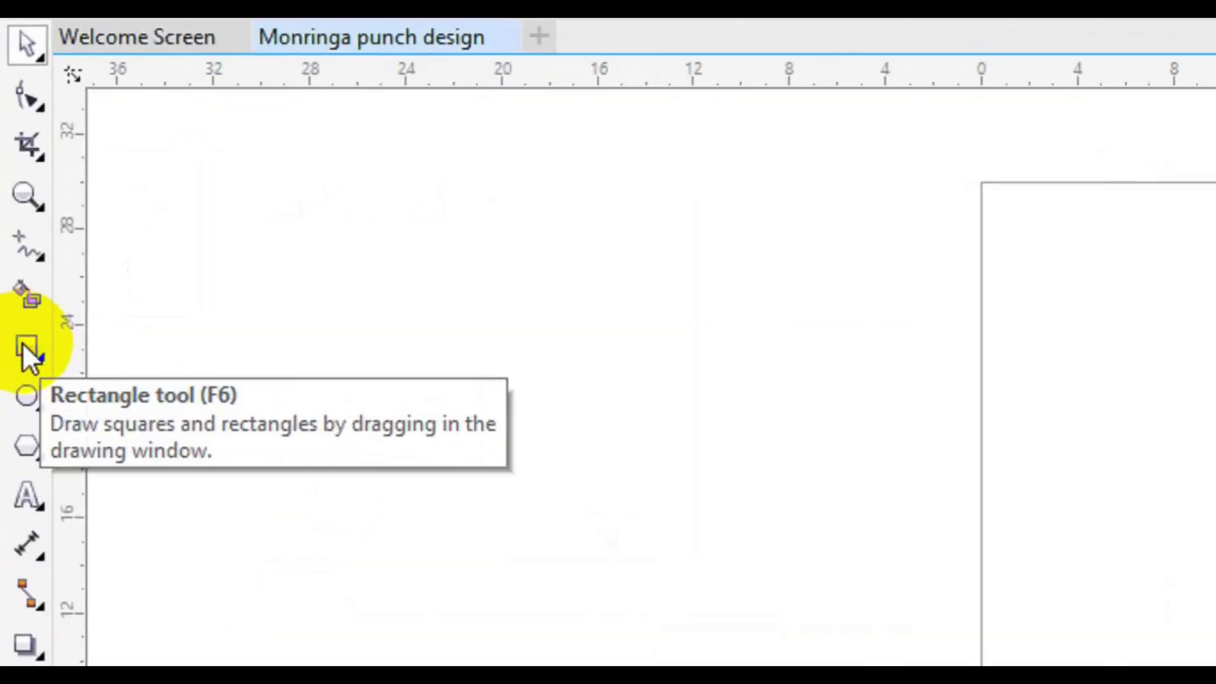
Step: Add a page-sized 17 by 30 inch rectangle as the page frame
click(23, 347)
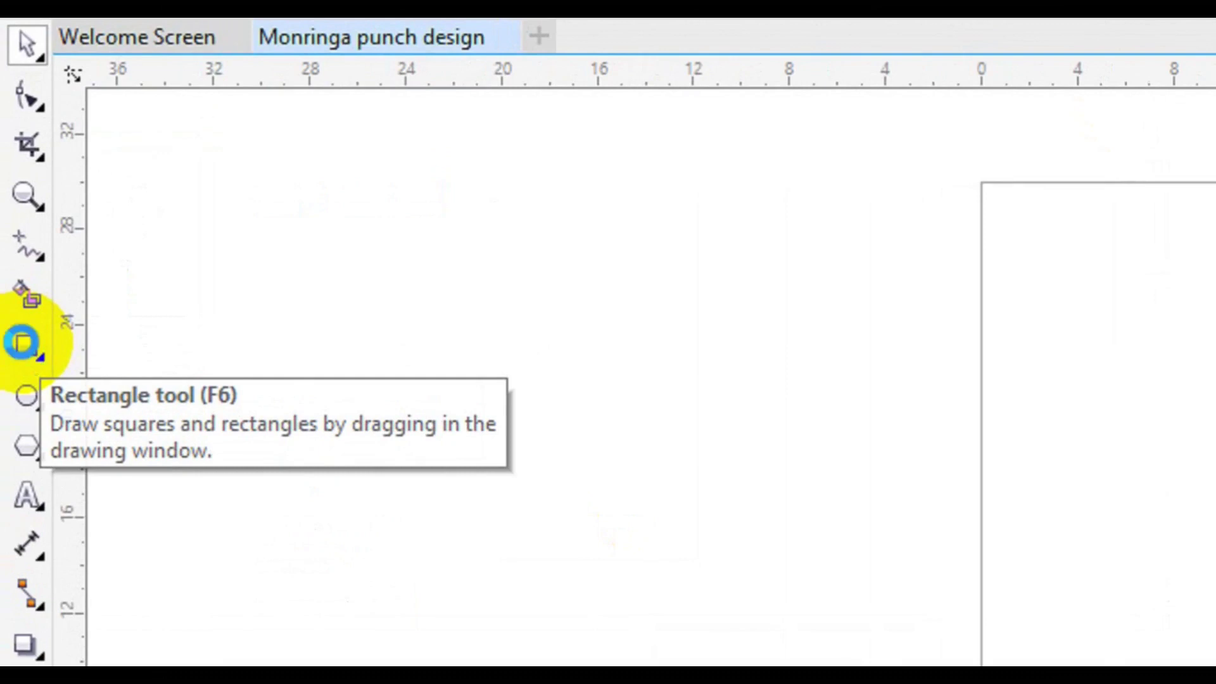
double_click(23, 347)
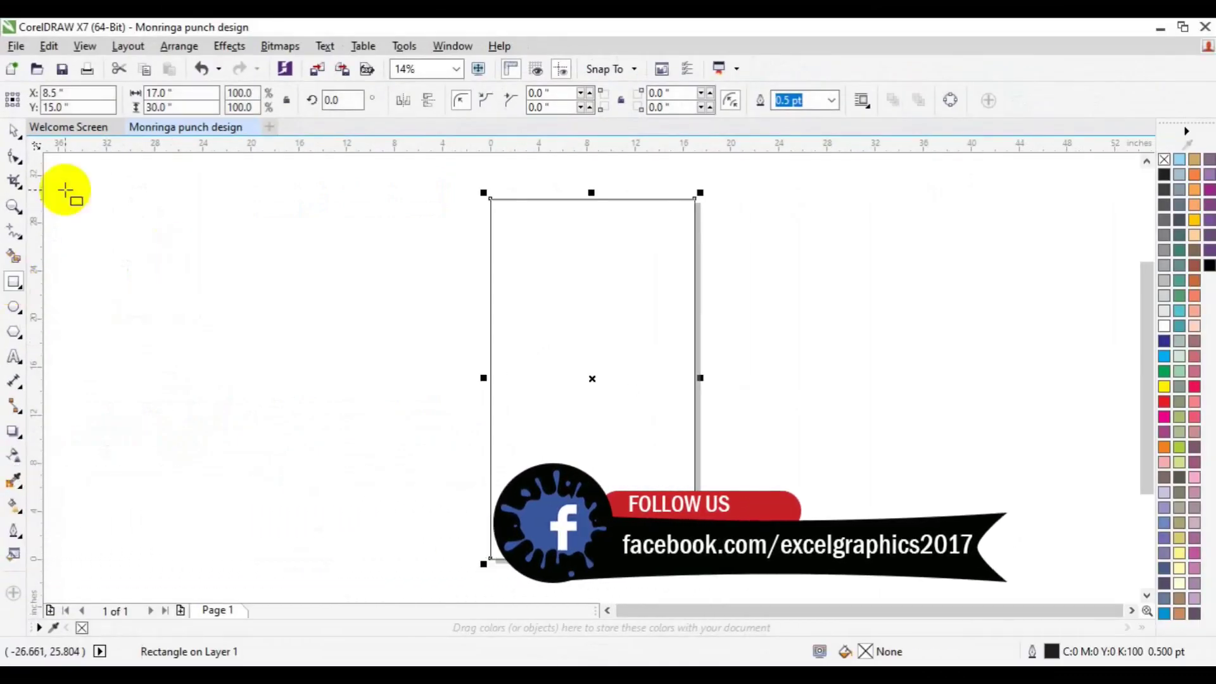
Step: Draw a looping curve about 20 by 11 inches with the Pen tool, starting and ending on the page's left edge and bulging past its right edge
click(14, 239)
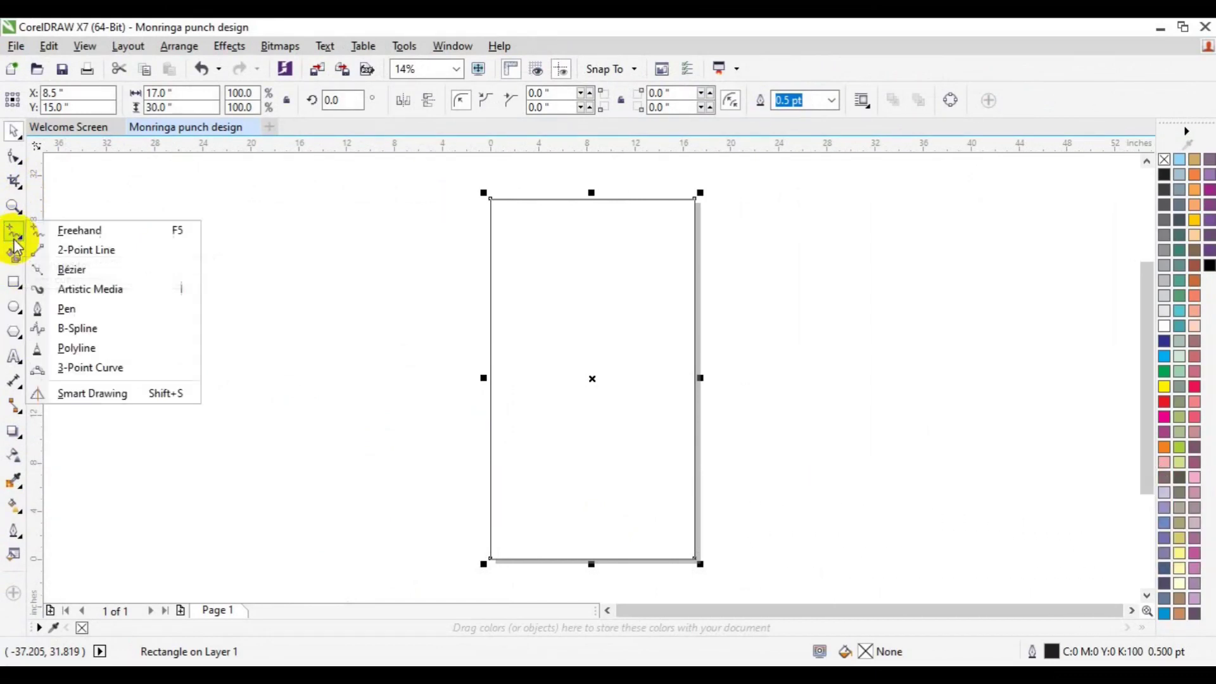
click(17, 237)
click(70, 309)
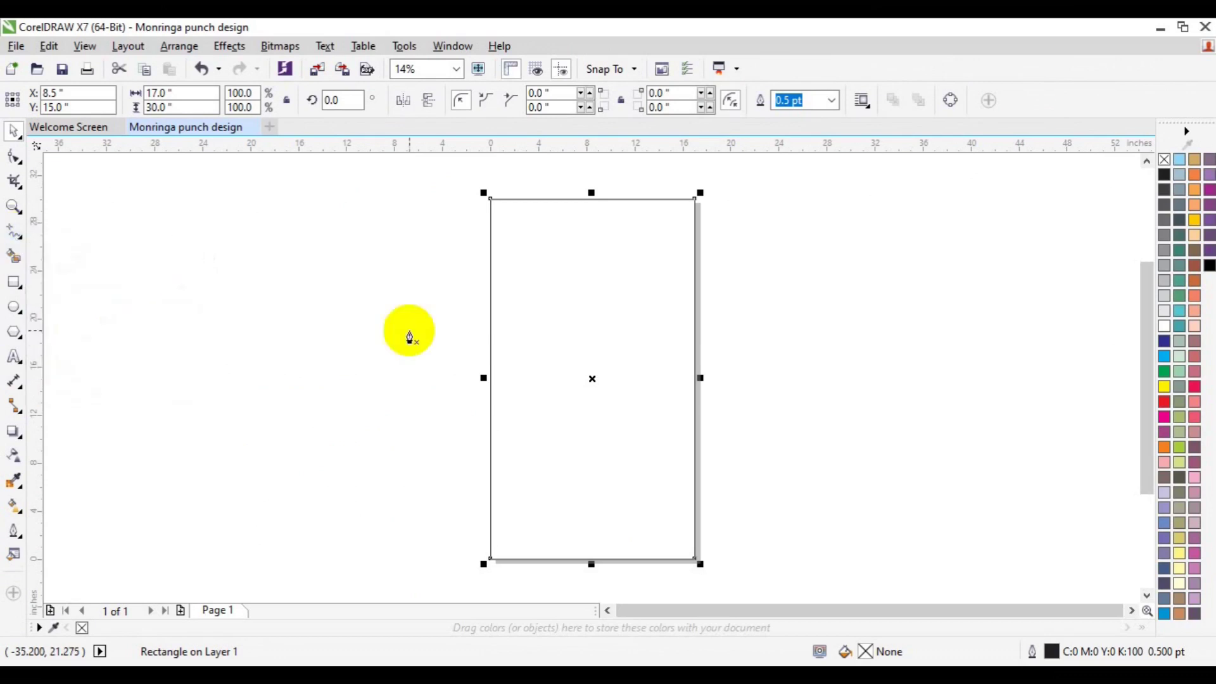
click(491, 369)
drag(628, 415, 675, 479)
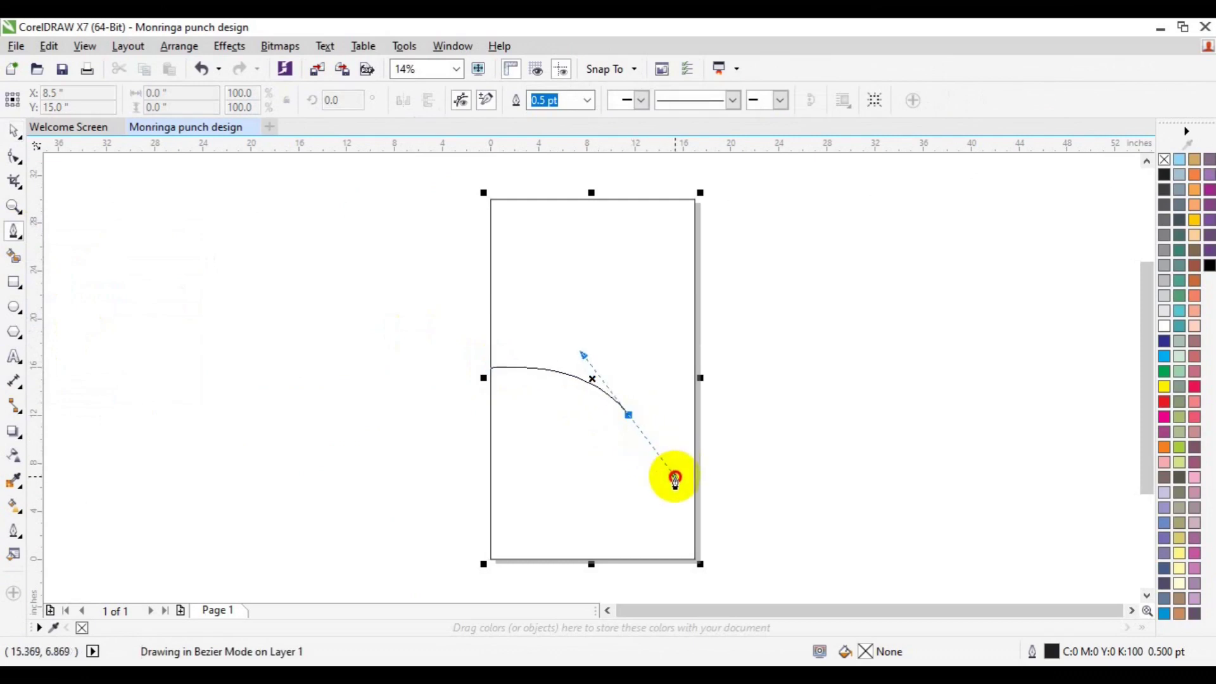
drag(675, 479, 733, 443)
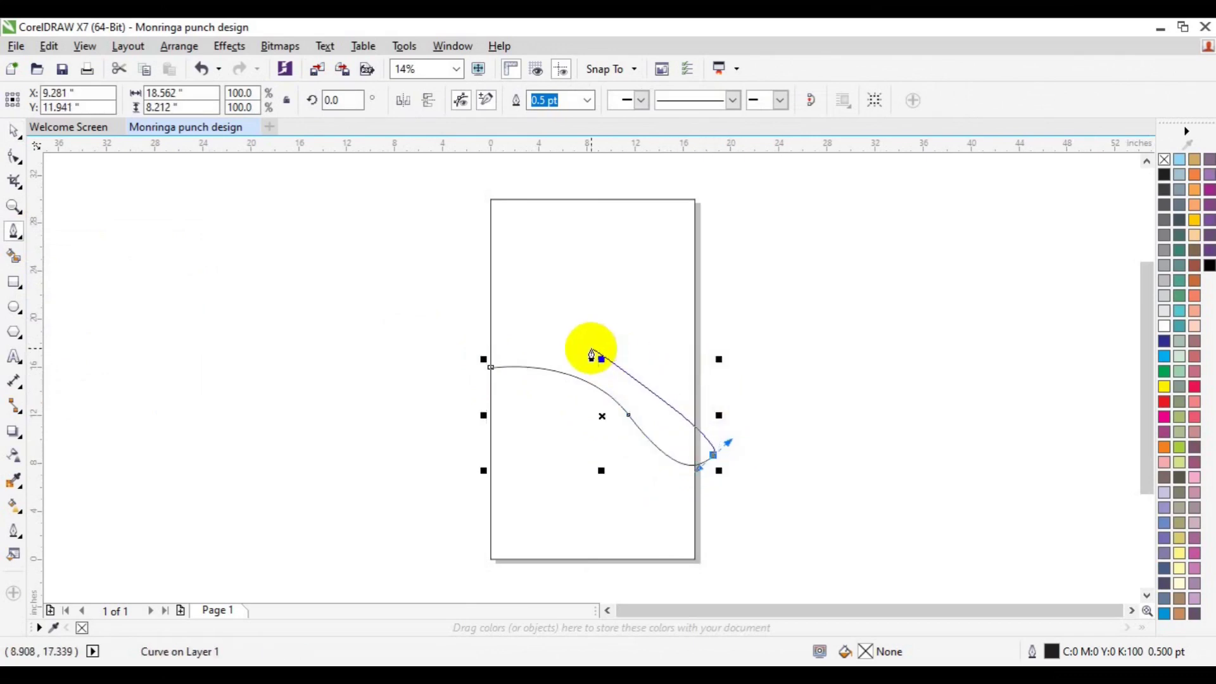
drag(693, 335, 639, 340)
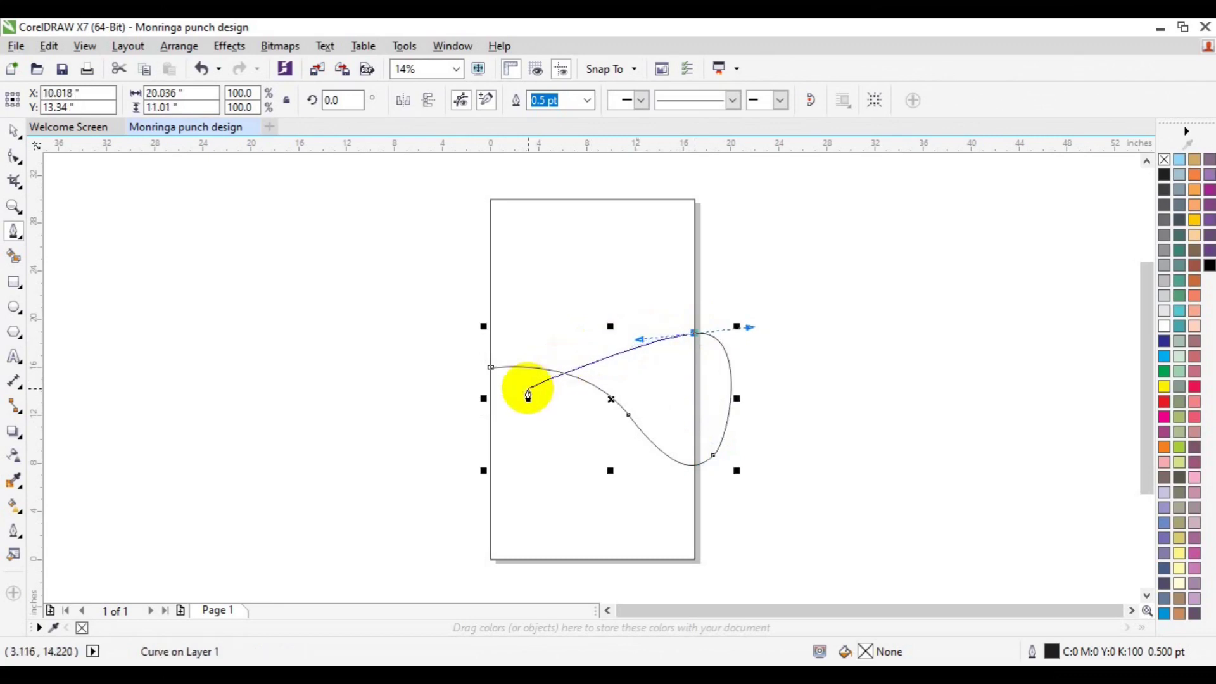
drag(492, 453, 473, 521)
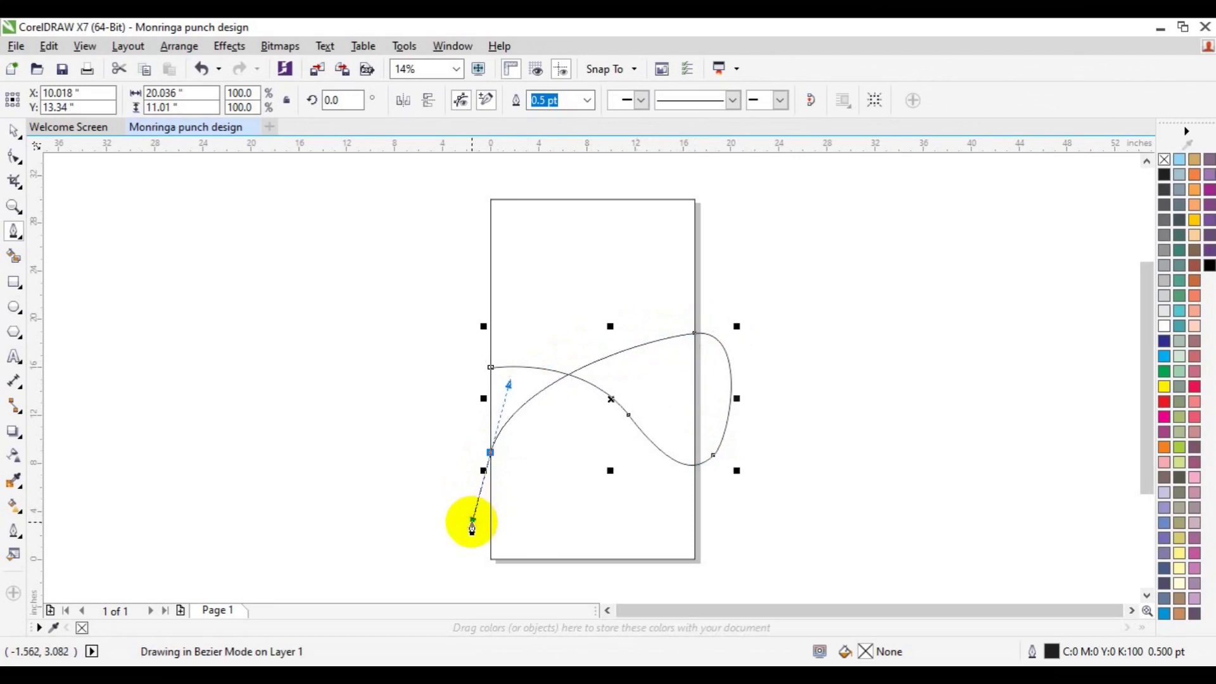
drag(472, 522, 472, 521)
key(Escape)
key(Escape)
key(space)
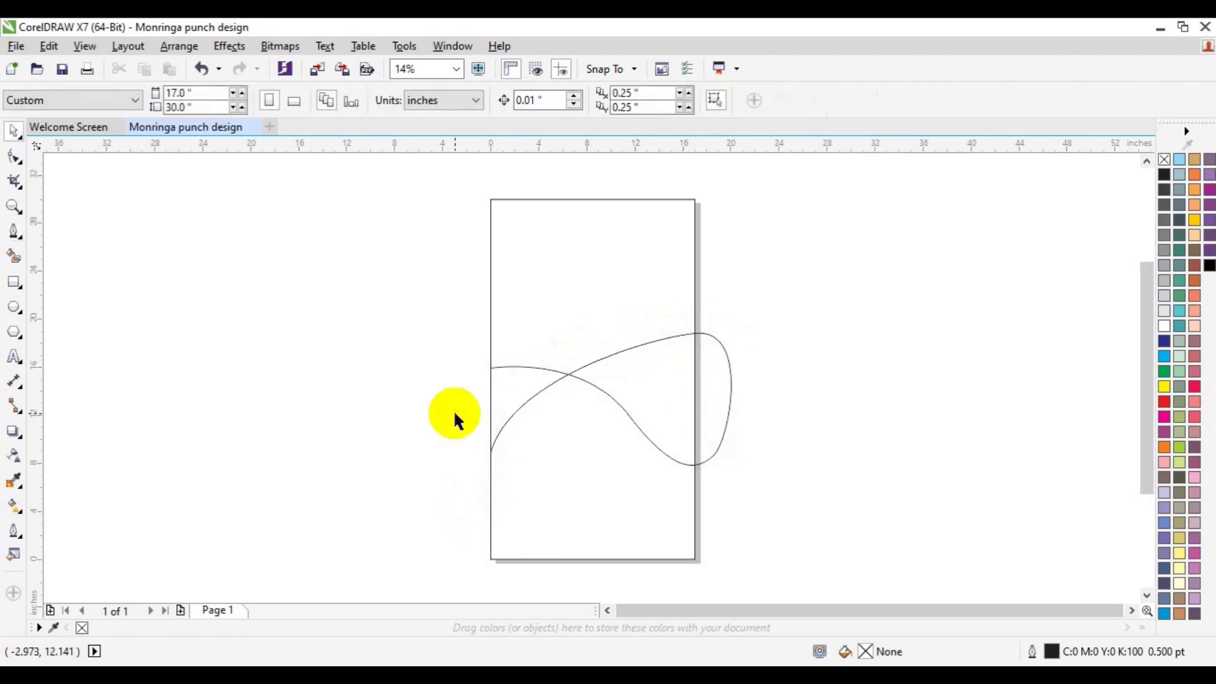
Step: Remove the middle node from the curve's descending segment and shift the curve slightly left to X 9.948 inches
click(545, 385)
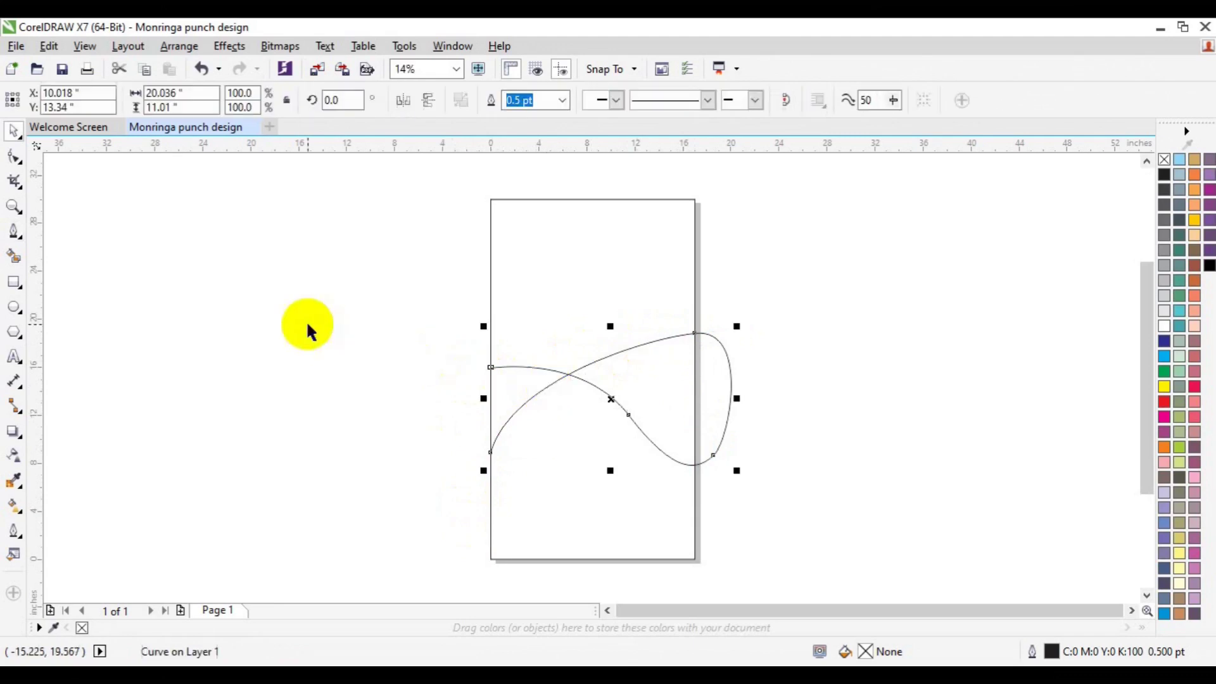
click(13, 155)
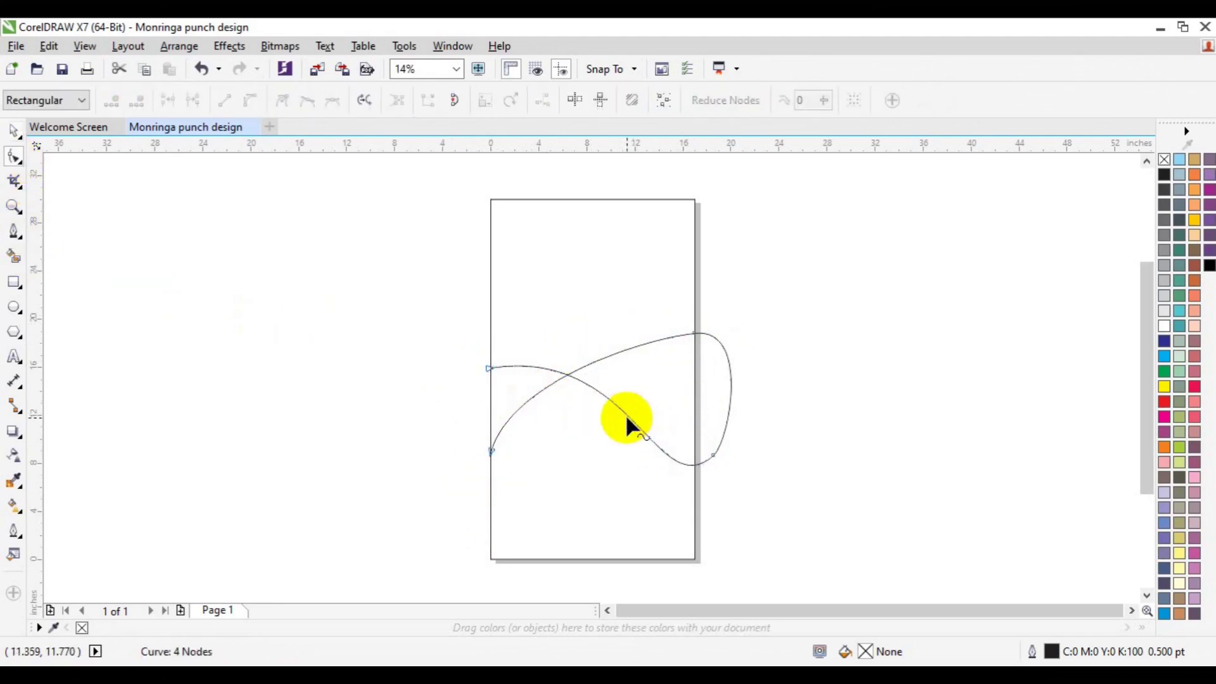
key(space)
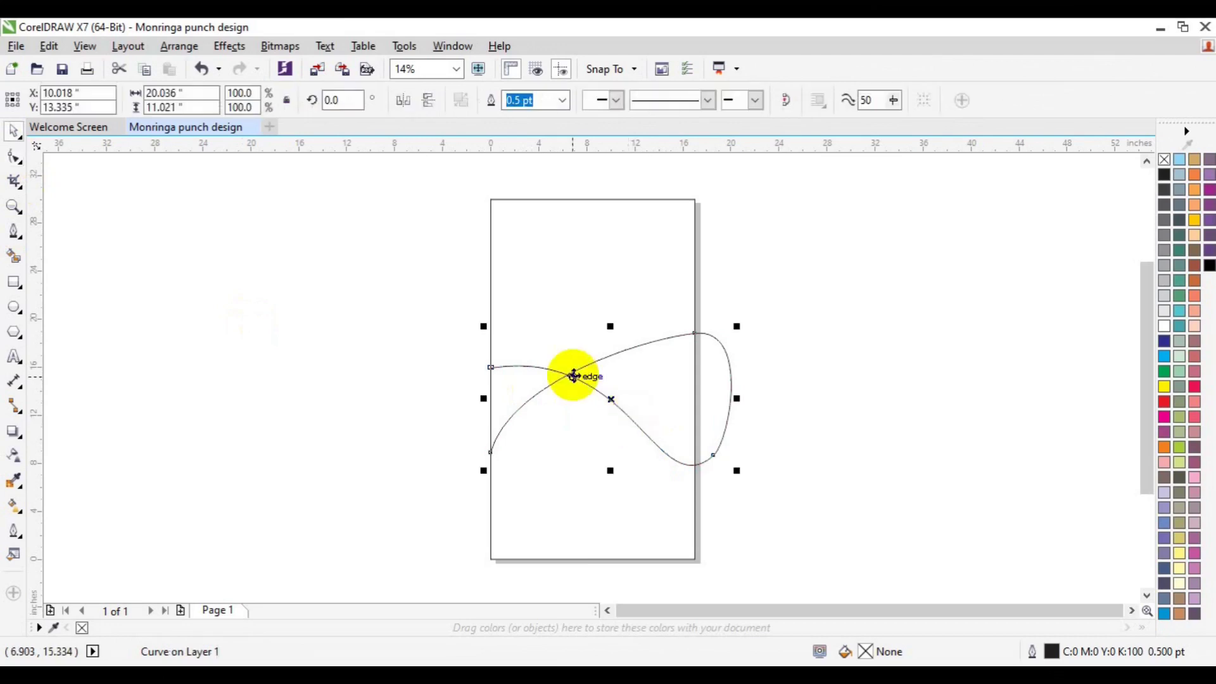
click(660, 419)
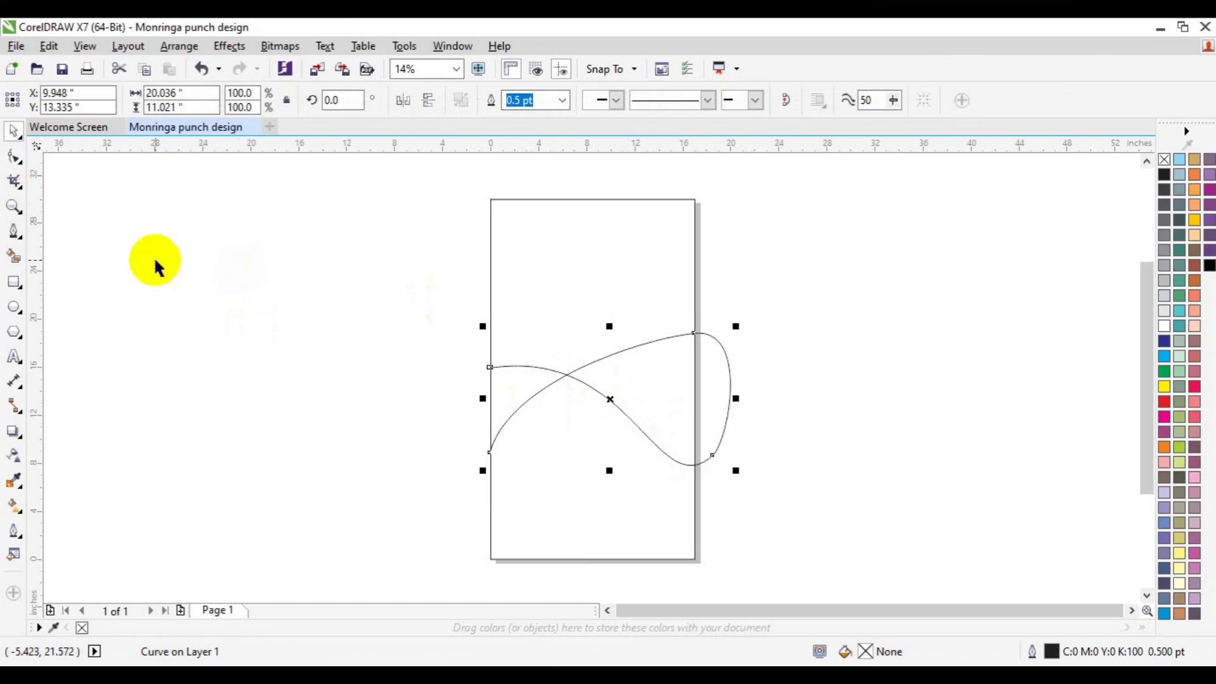
Step: Smart-fill the page area above the curve and the area inside its loop with black and no outline
click(570, 250)
key(space)
click(545, 357)
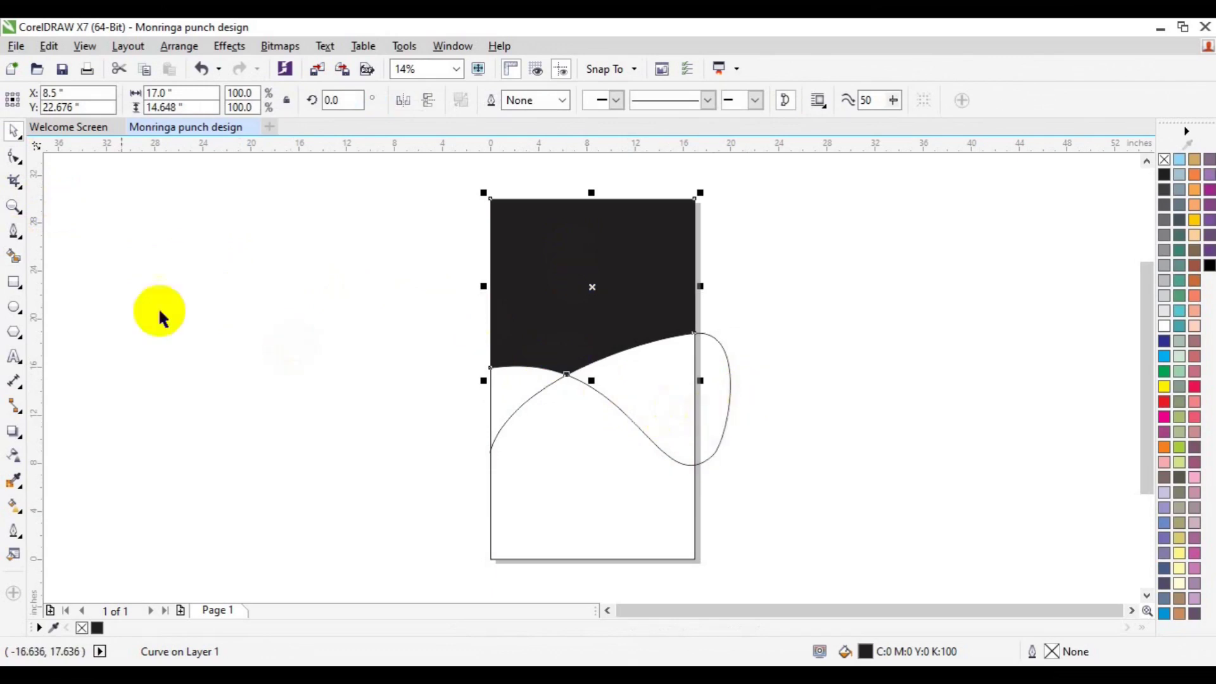
click(19, 261)
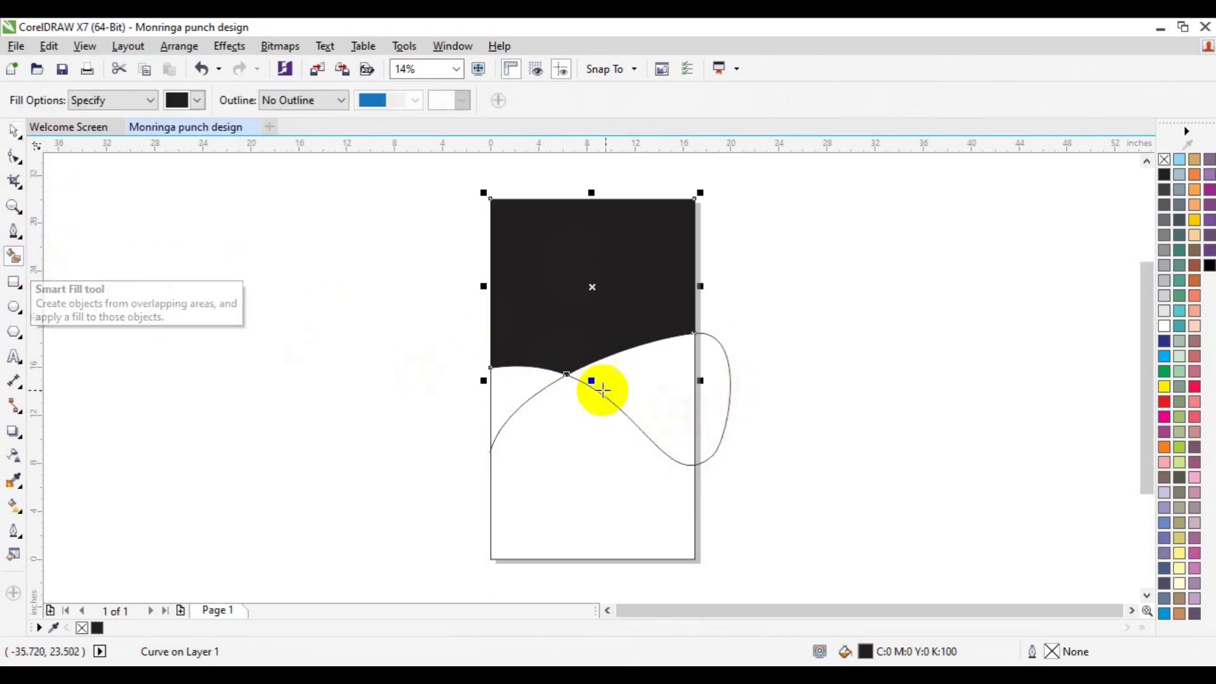
click(635, 389)
key(space)
click(728, 395)
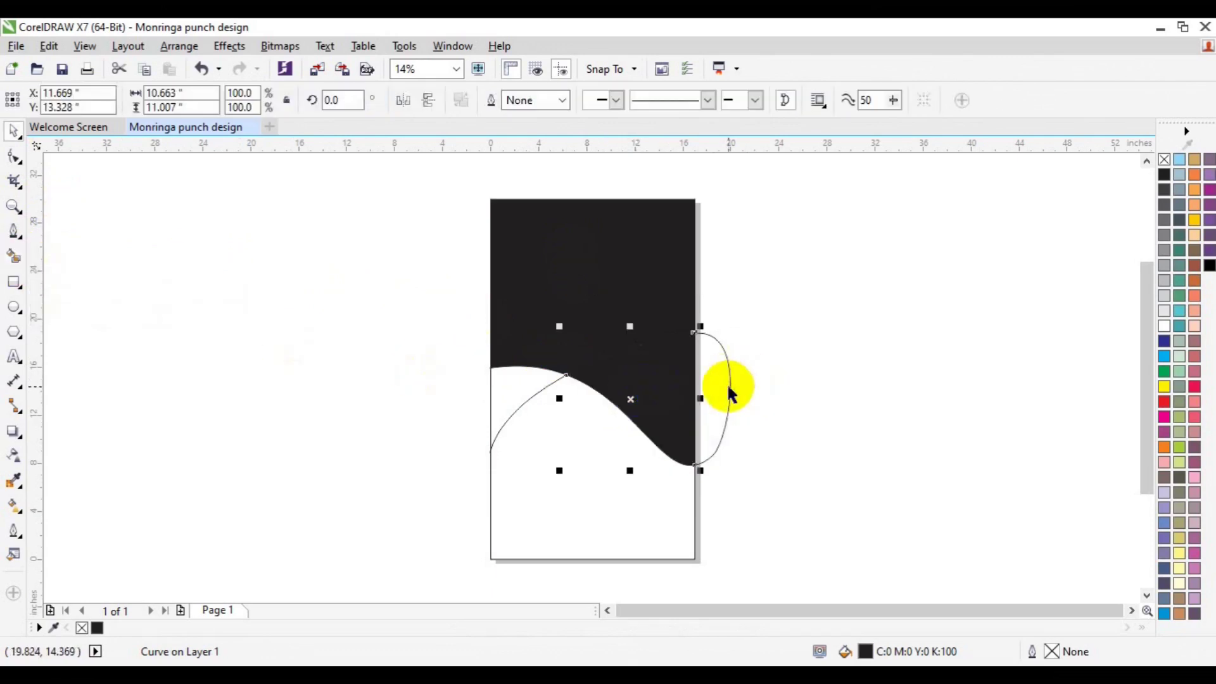
key(Delete)
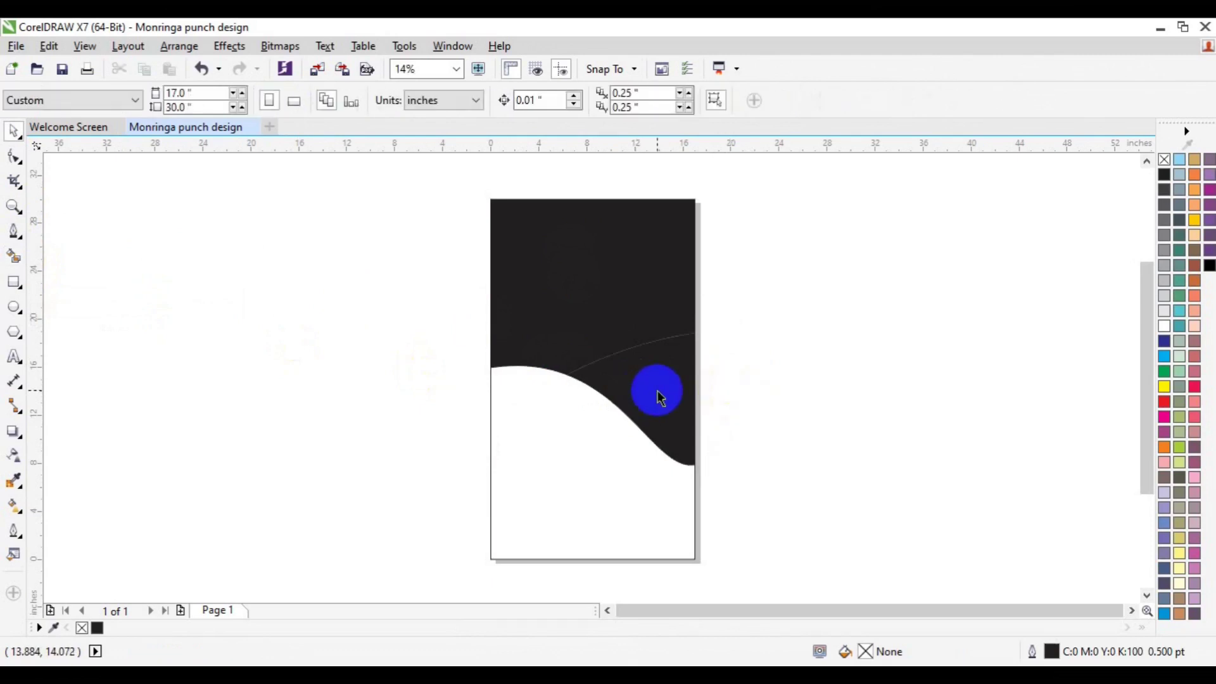
key(ctrl+z)
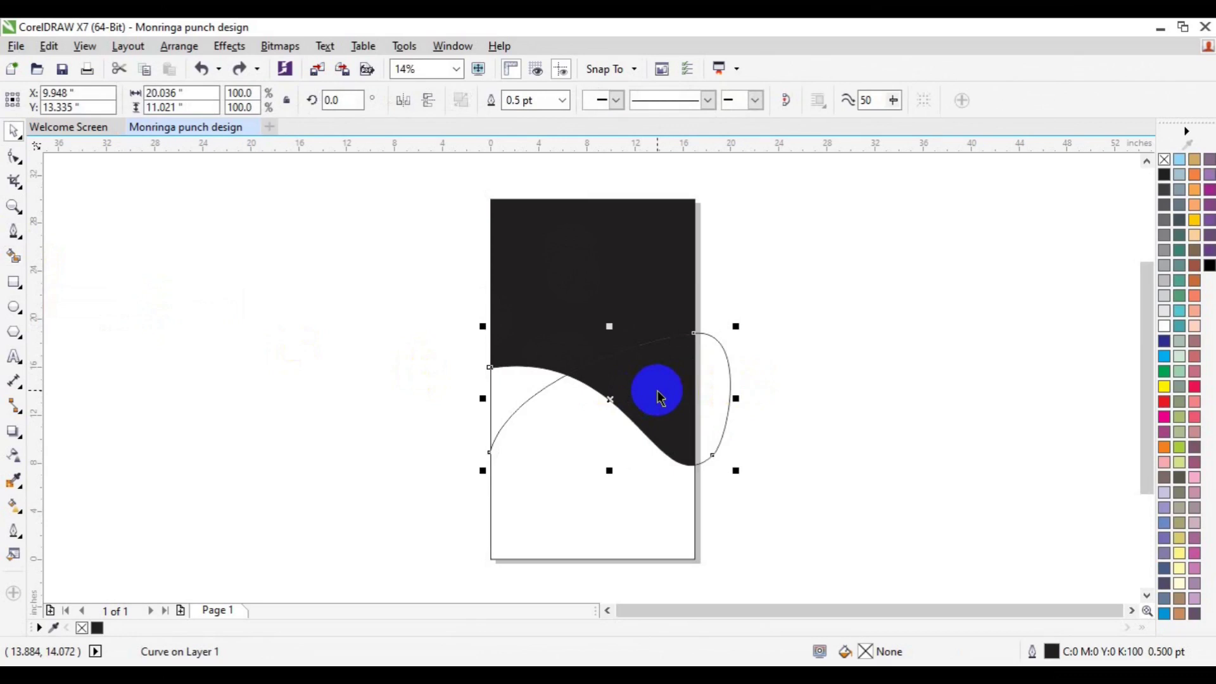
Step: Smart-fill the wedge between the curve ends at the page's left edge with black, and delete the looping curve
click(14, 256)
click(512, 385)
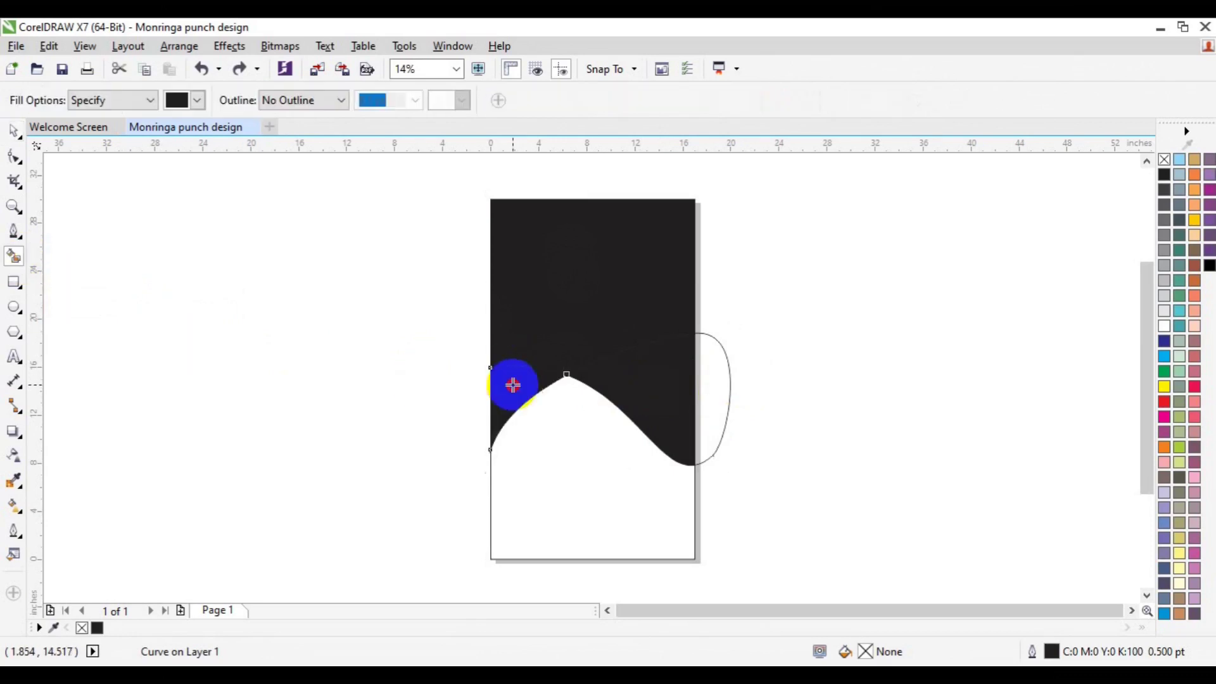
key(space)
click(717, 367)
key(Delete)
Step: Fill the large shape covering the upper half of the page with light green, C:64 M:0 Y:100 K:0
click(622, 305)
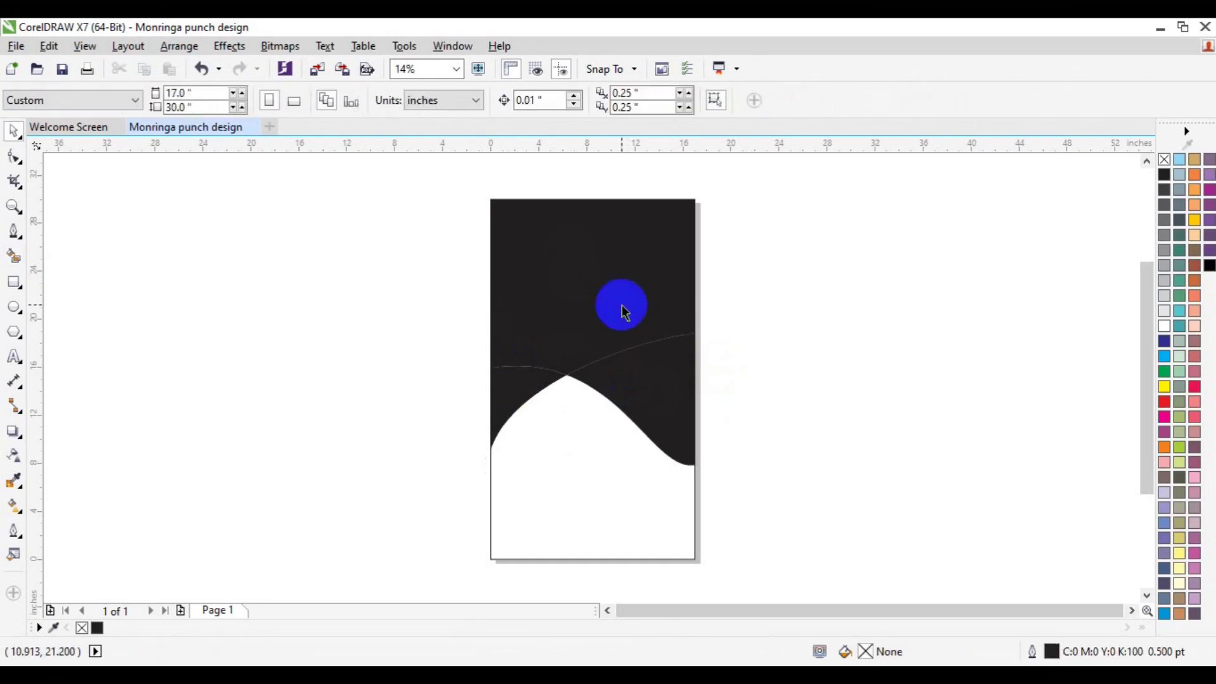
click(1164, 376)
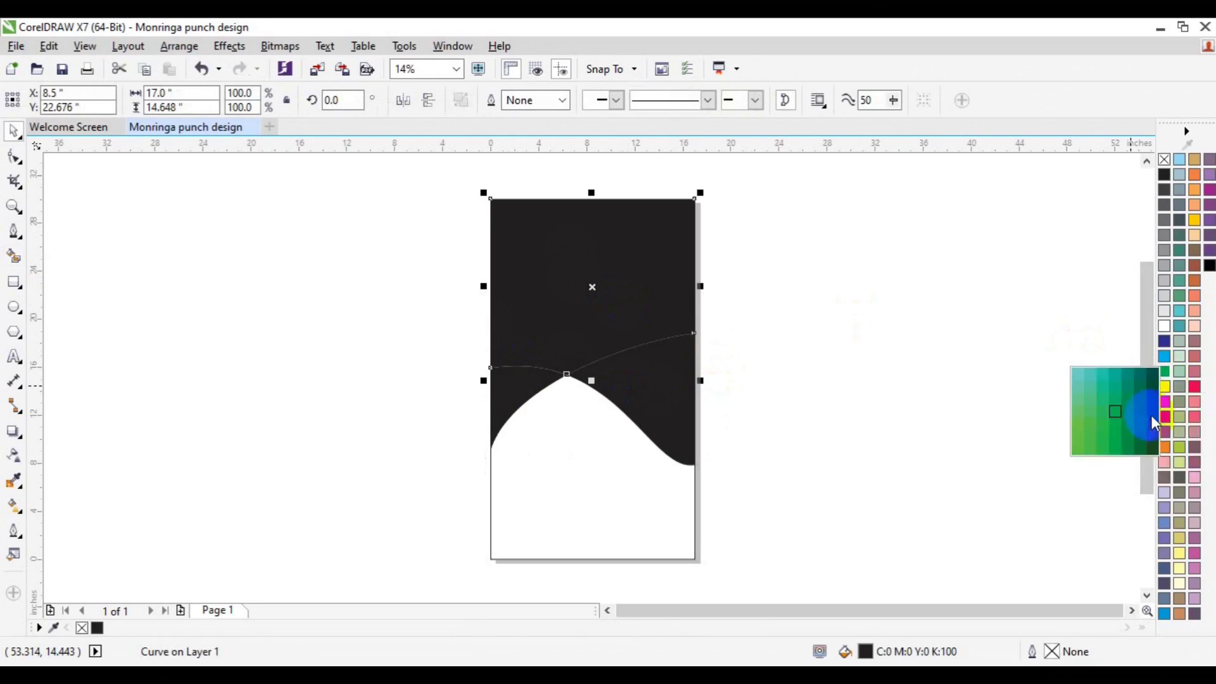
click(1080, 430)
Step: Fill the curved shapes along the page's right and left edges with dark green, C:84 M:44 Y:100 K:50
click(630, 394)
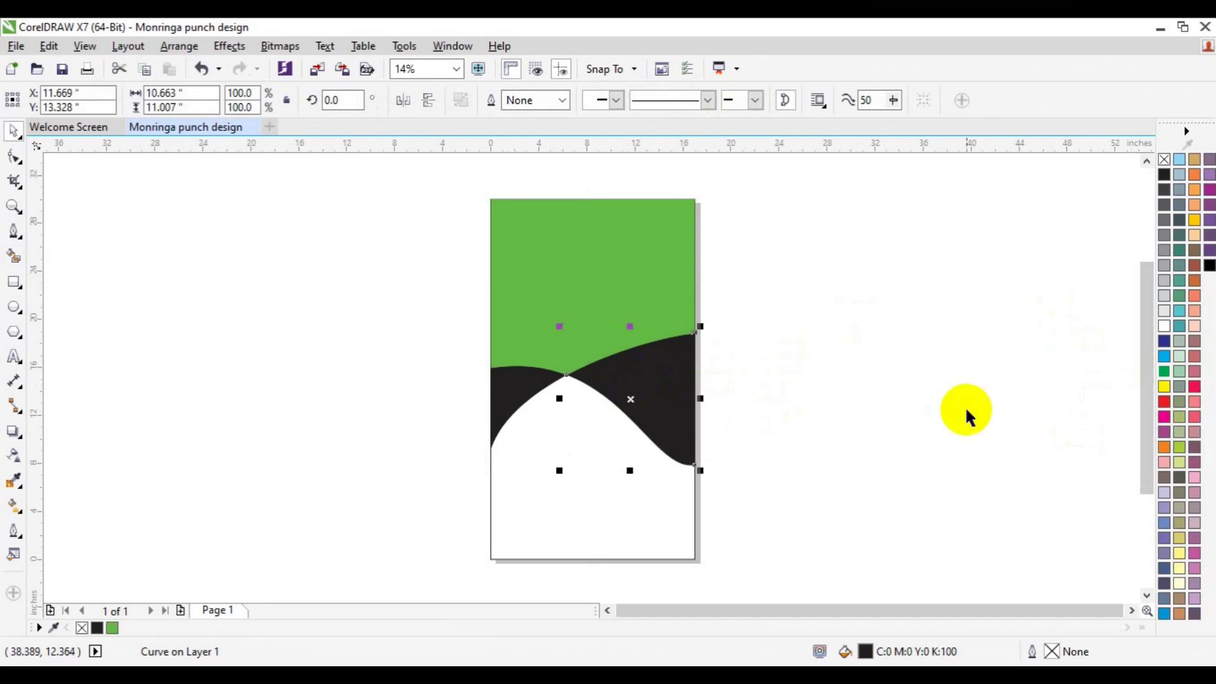
click(1165, 370)
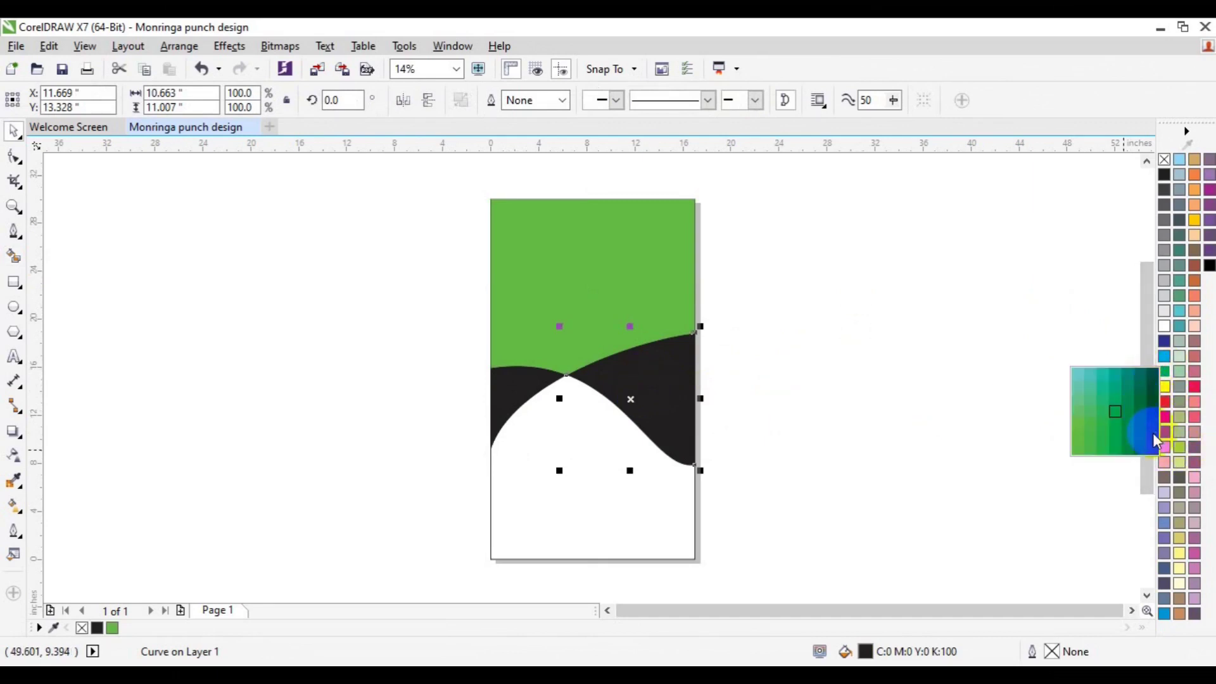
click(1149, 432)
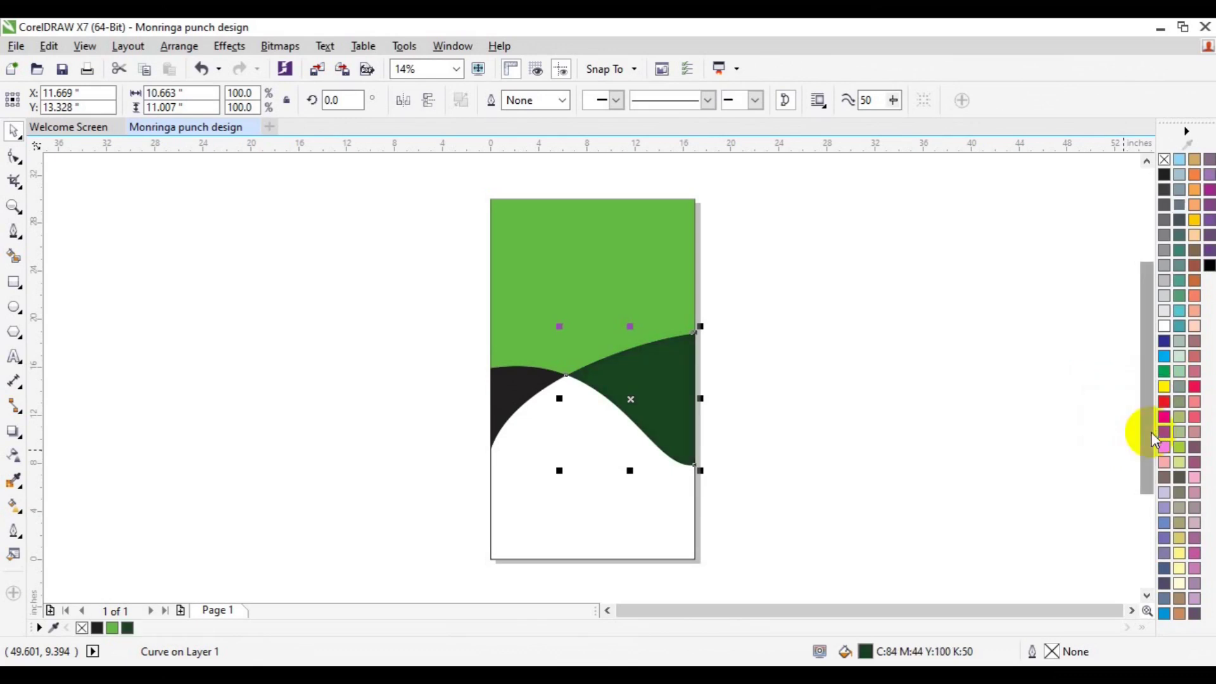
click(759, 306)
click(532, 388)
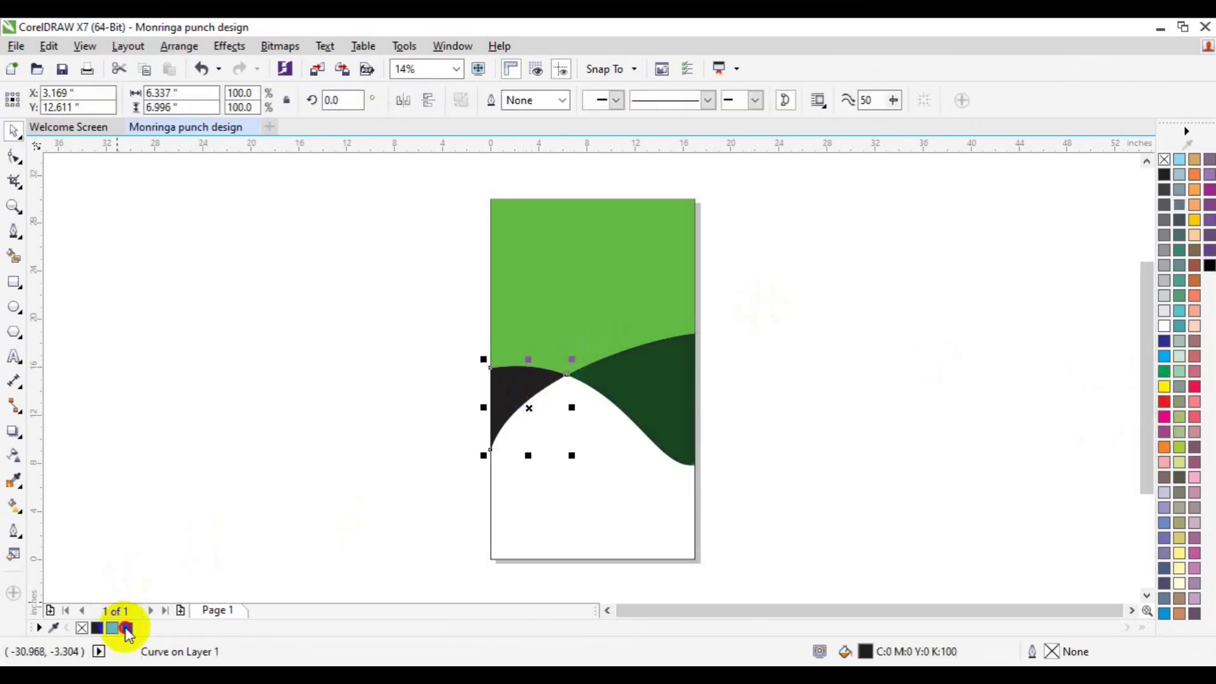
click(128, 628)
click(304, 465)
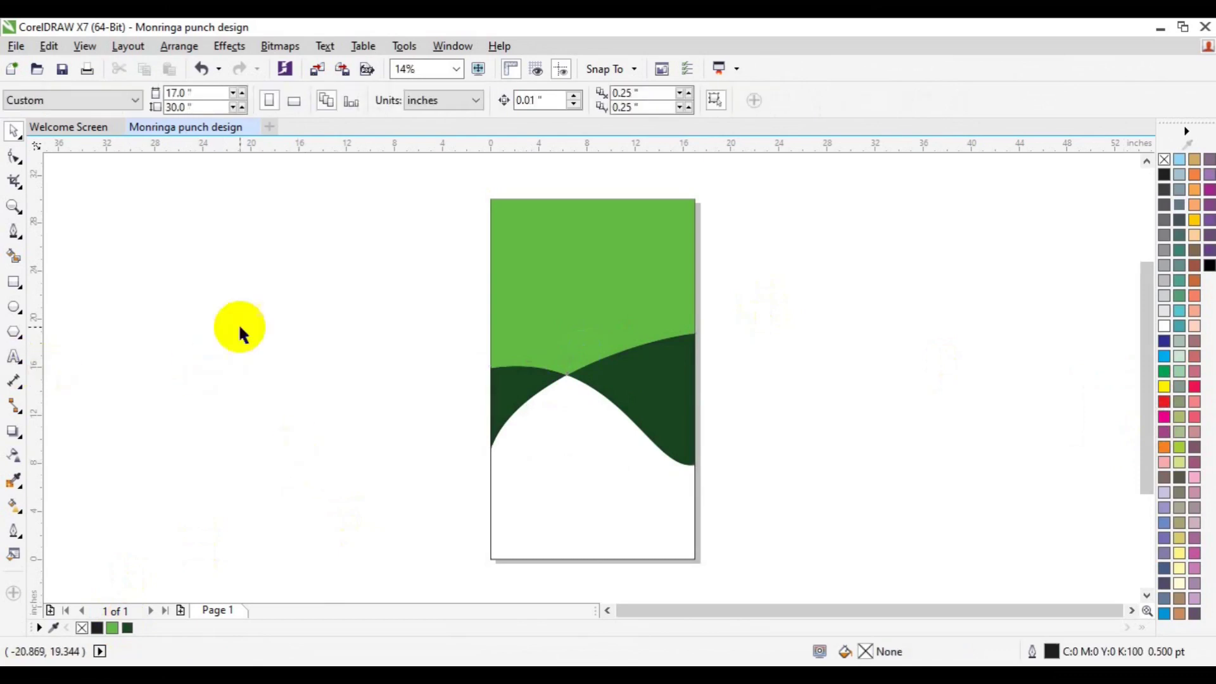
Step: Apply a linear fountain fill to the large light green shape, running diagonally from its upper-right corner to its lower-left corner
click(548, 307)
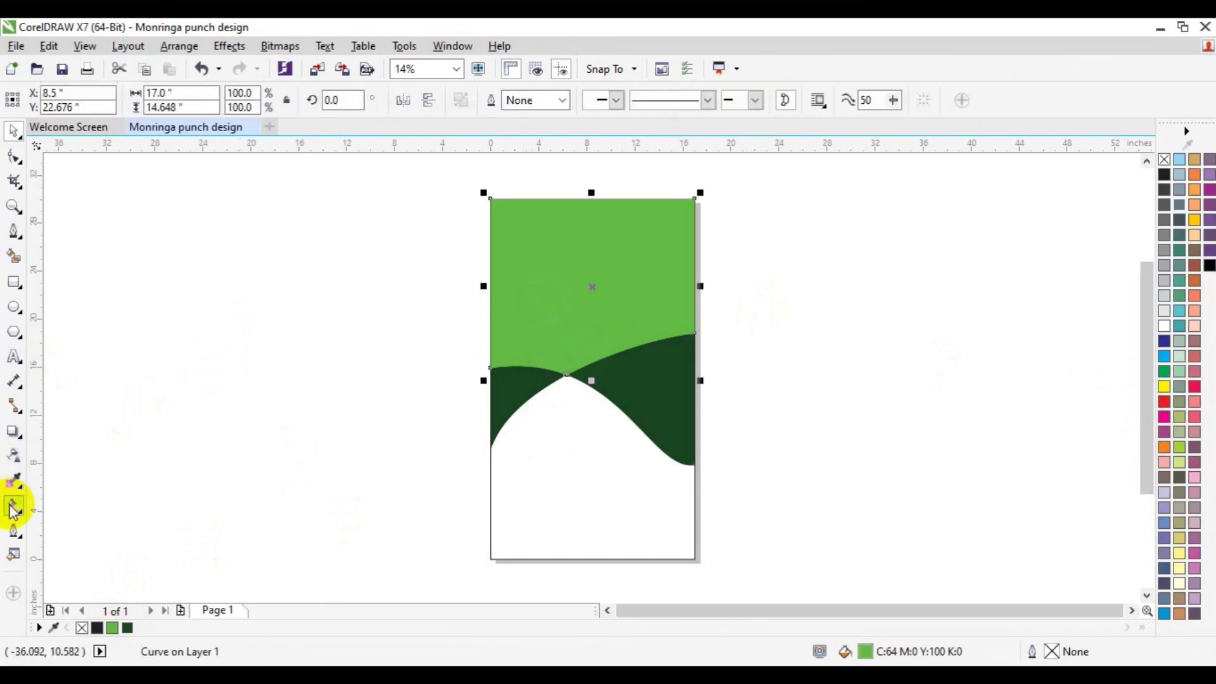
click(13, 530)
click(595, 253)
drag(595, 255, 469, 353)
click(471, 350)
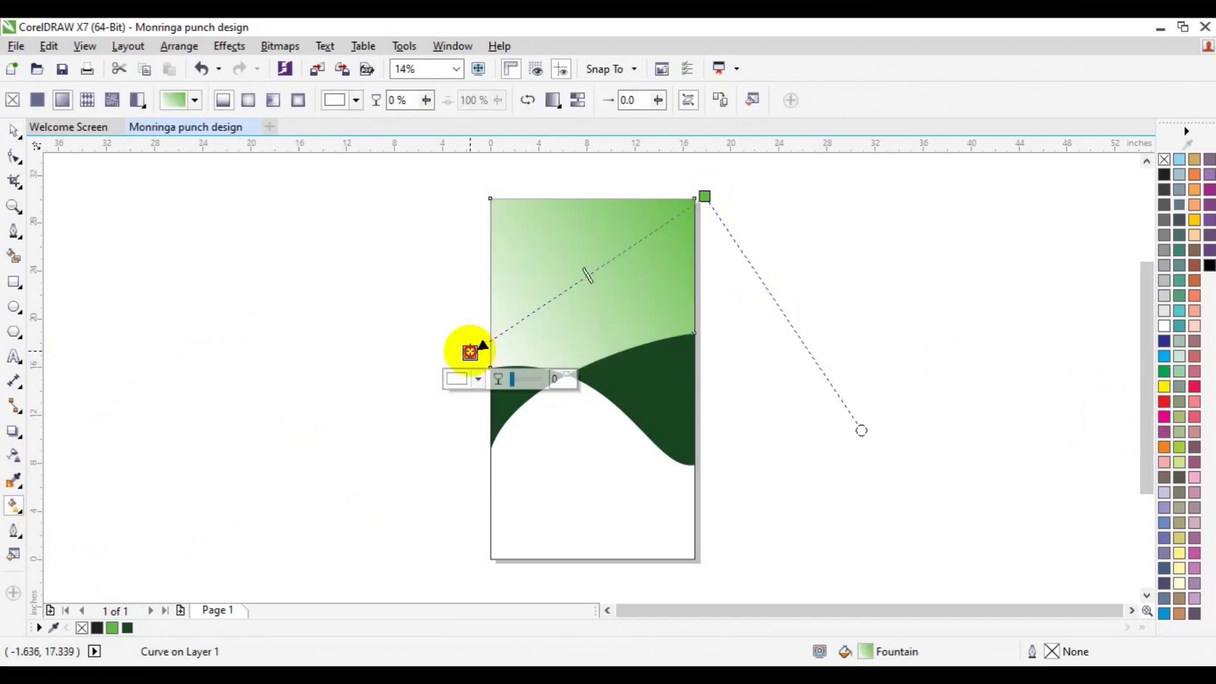
Step: Sample the light green C:64 M:0 Y:100 K:0 for the gradient's white end node and deselect the shape
click(476, 378)
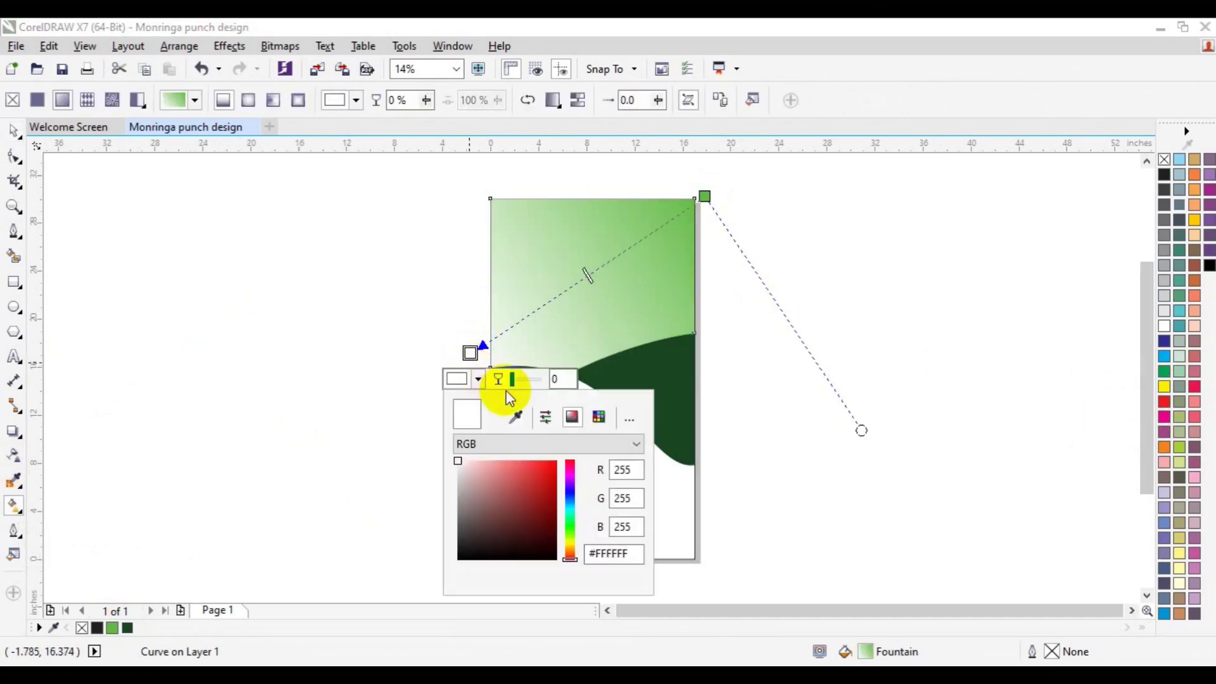
click(514, 414)
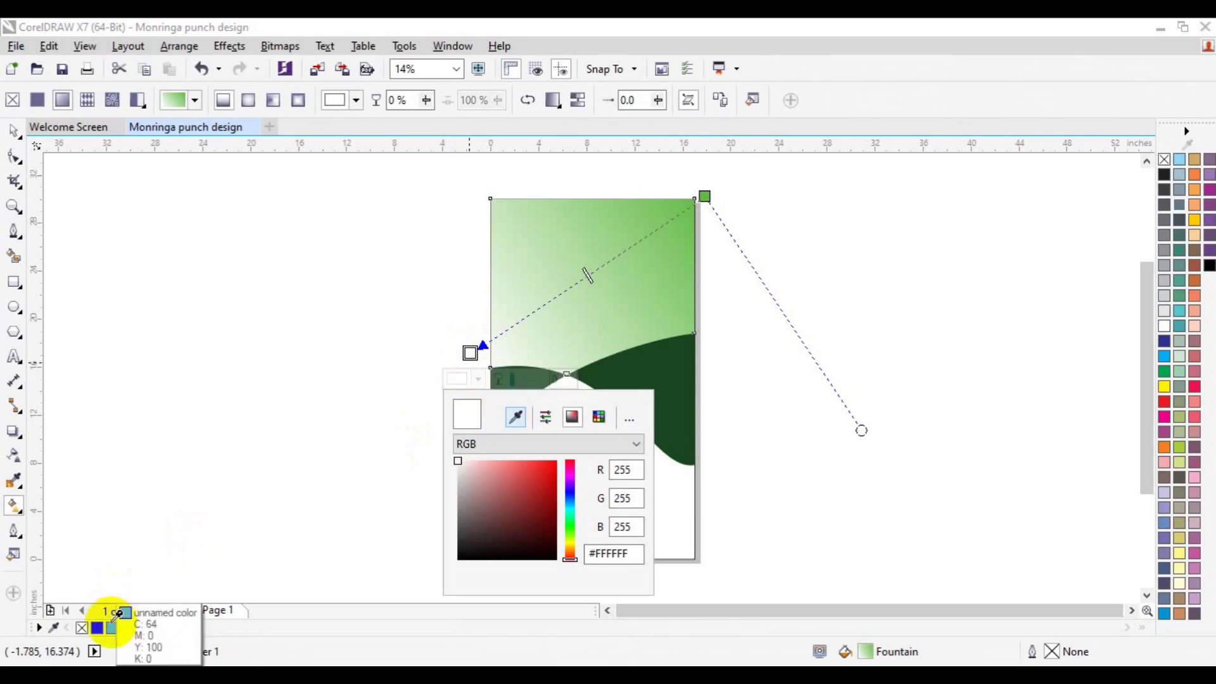
click(112, 625)
click(14, 130)
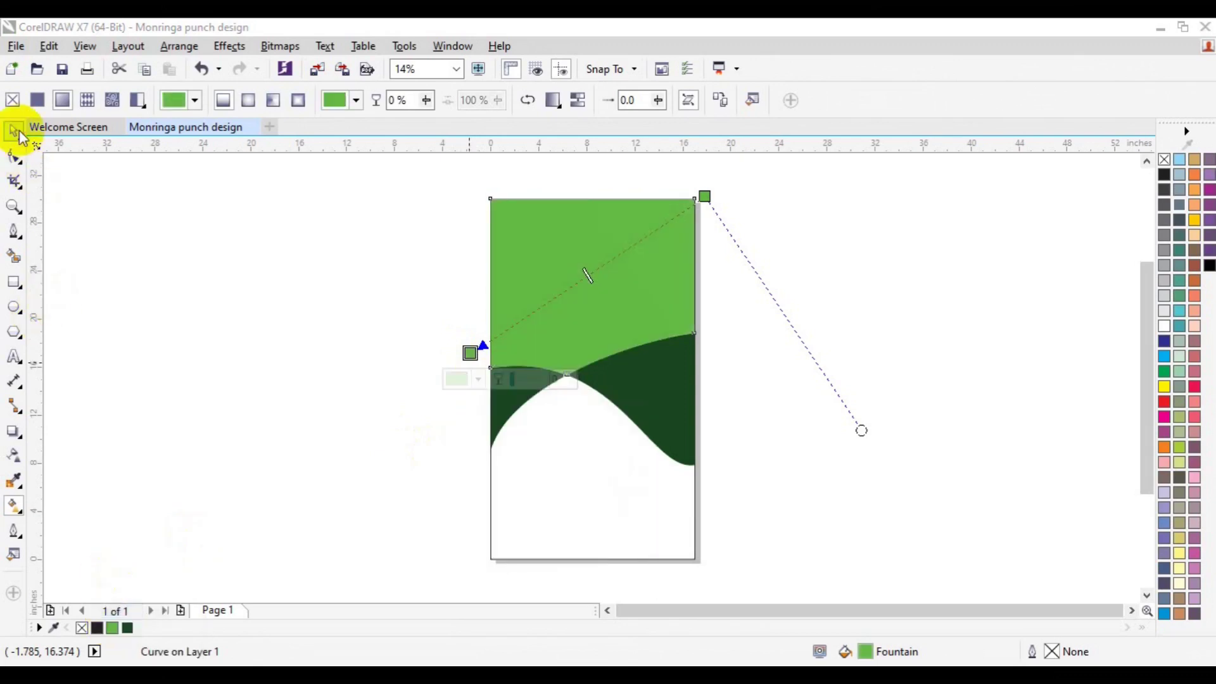
click(848, 369)
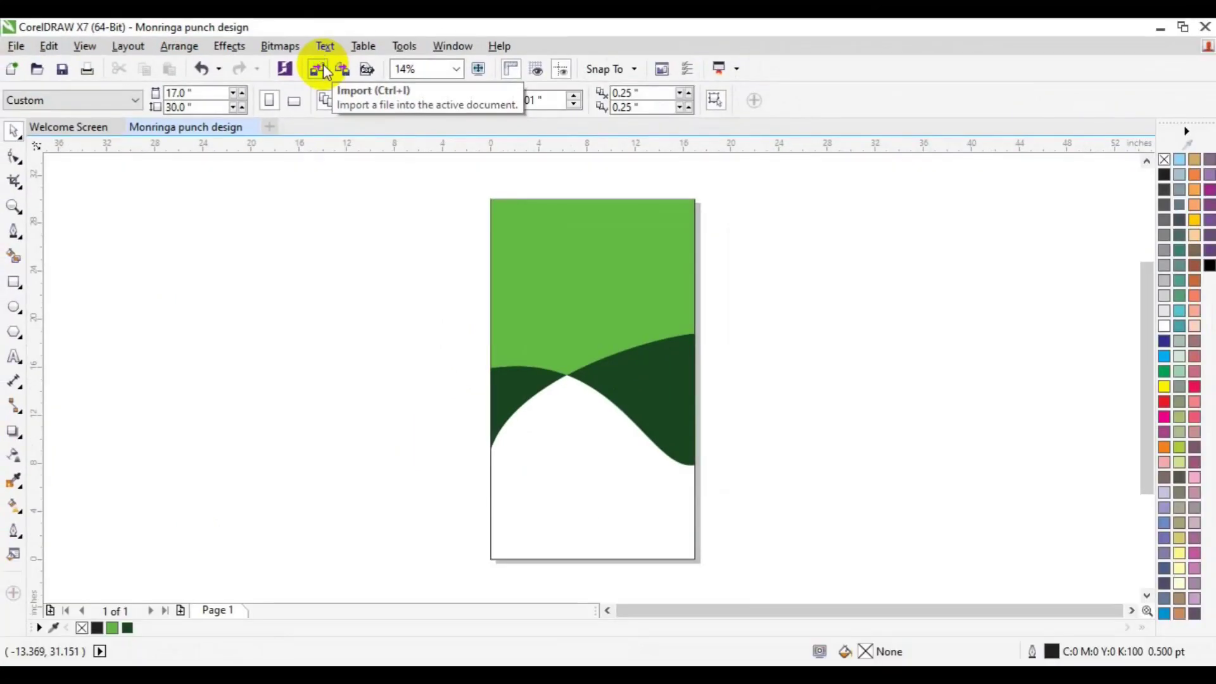
Step: Start importing a file and browse to the "freepik stockpoto" folder on the Desktop
click(322, 67)
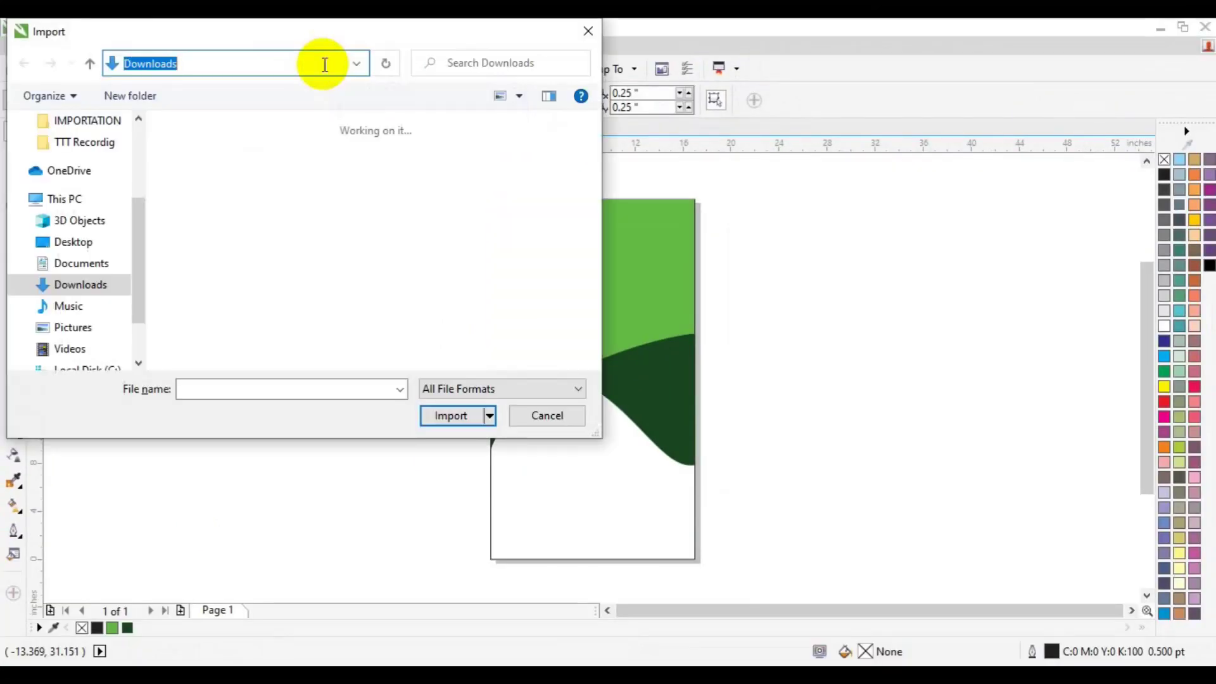
click(71, 142)
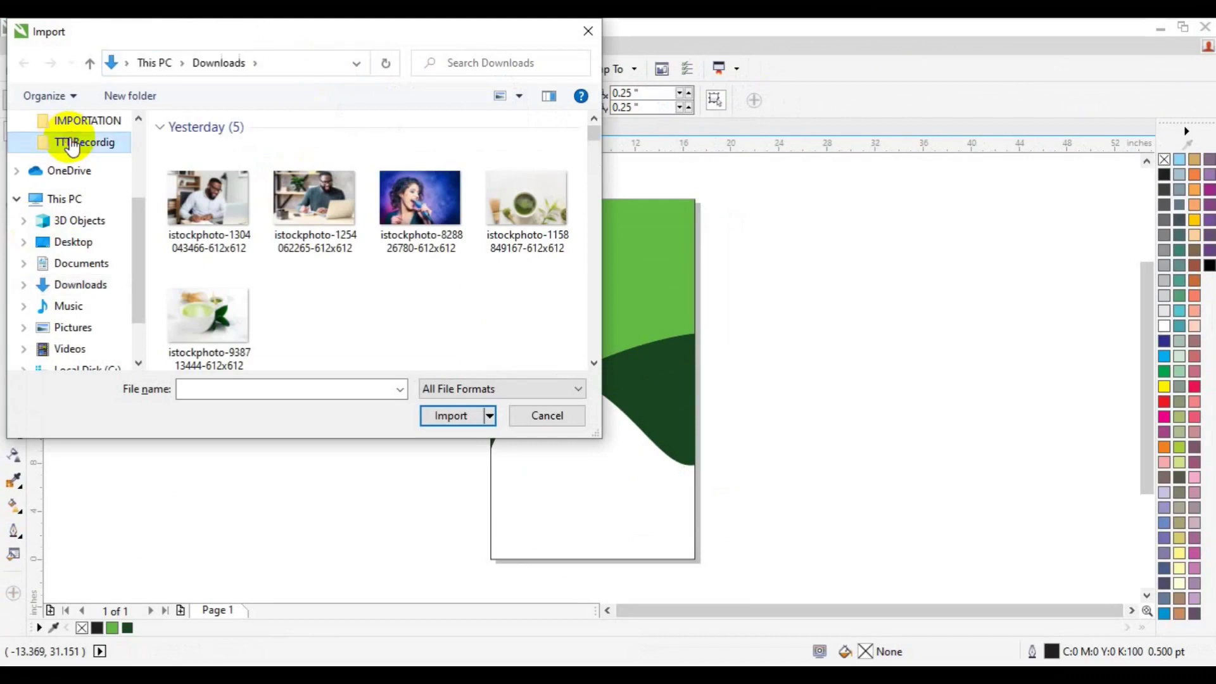
click(66, 174)
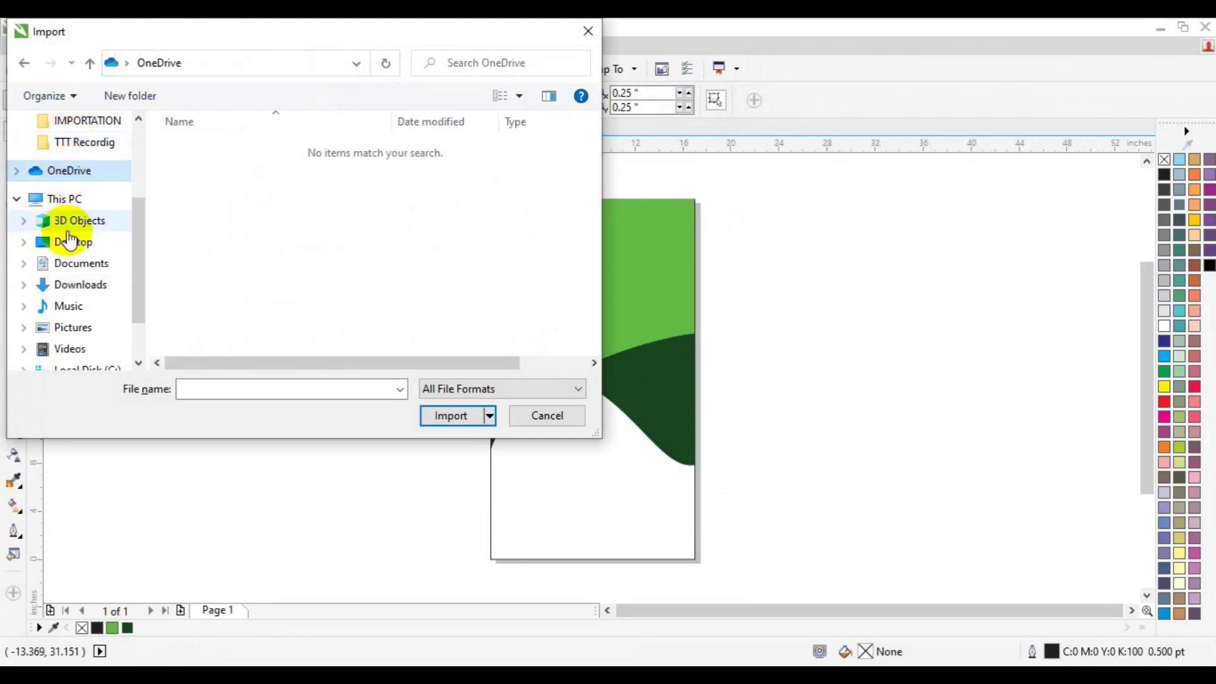
click(74, 243)
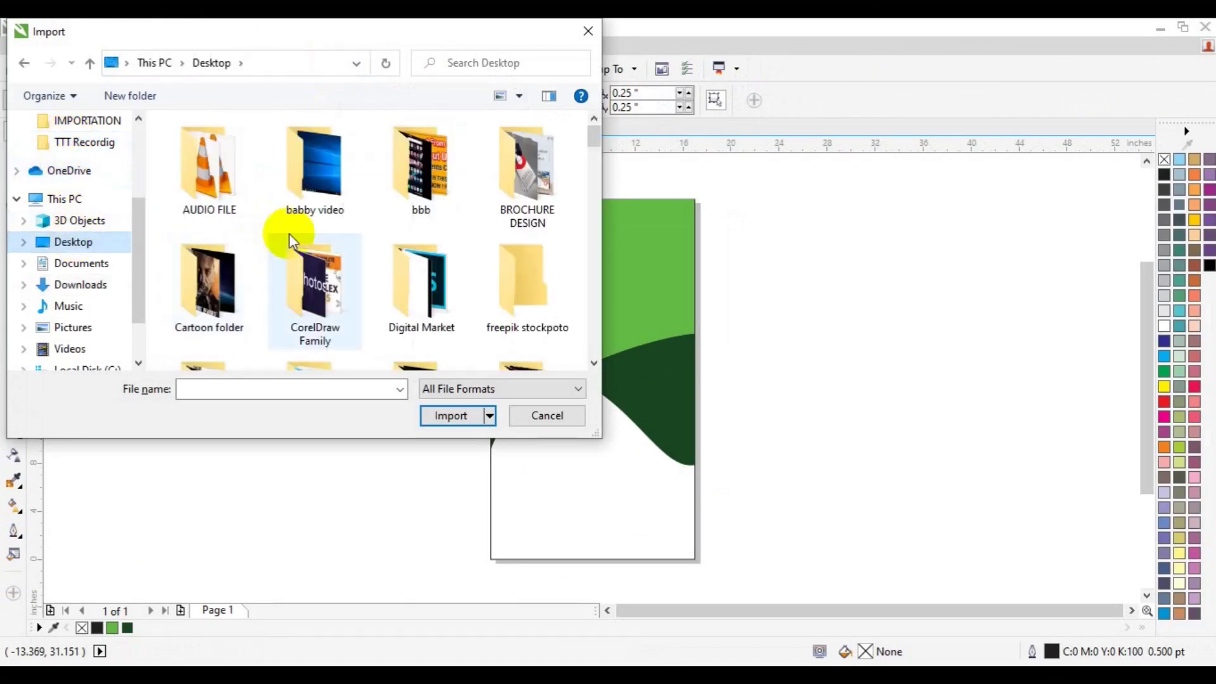
scroll(592, 361, down, 2)
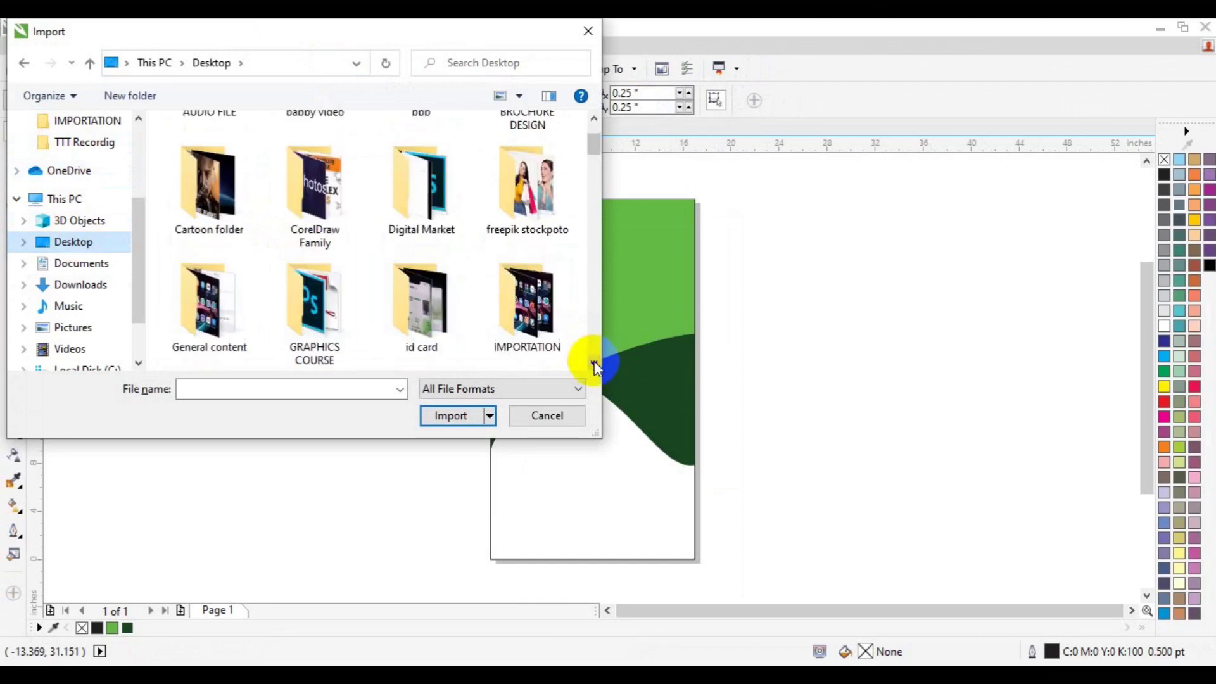
double_click(548, 201)
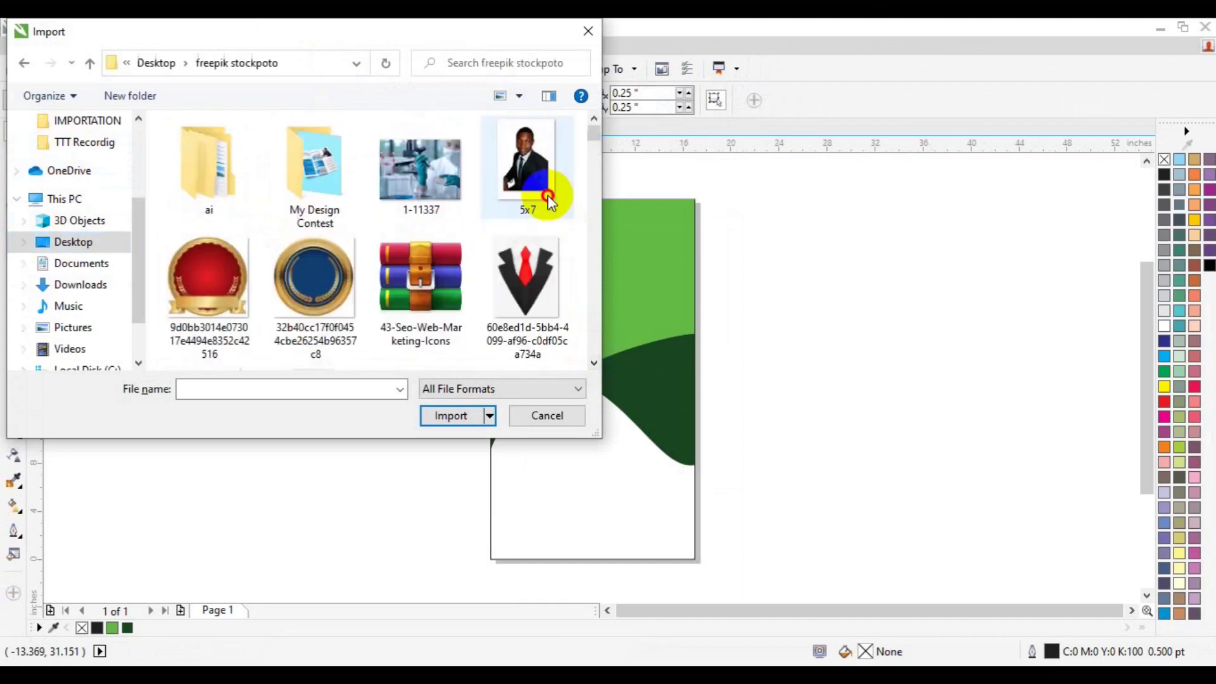
click(590, 364)
drag(590, 363, 590, 368)
click(553, 242)
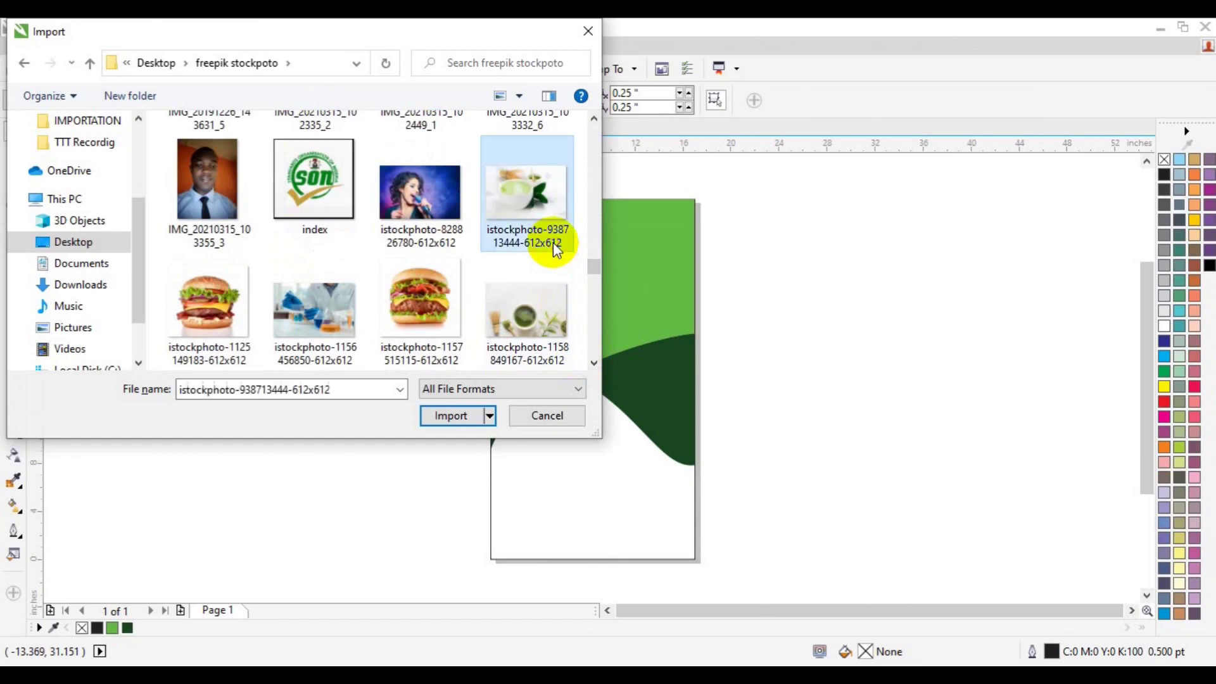
ctrl+click(548, 330)
click(461, 412)
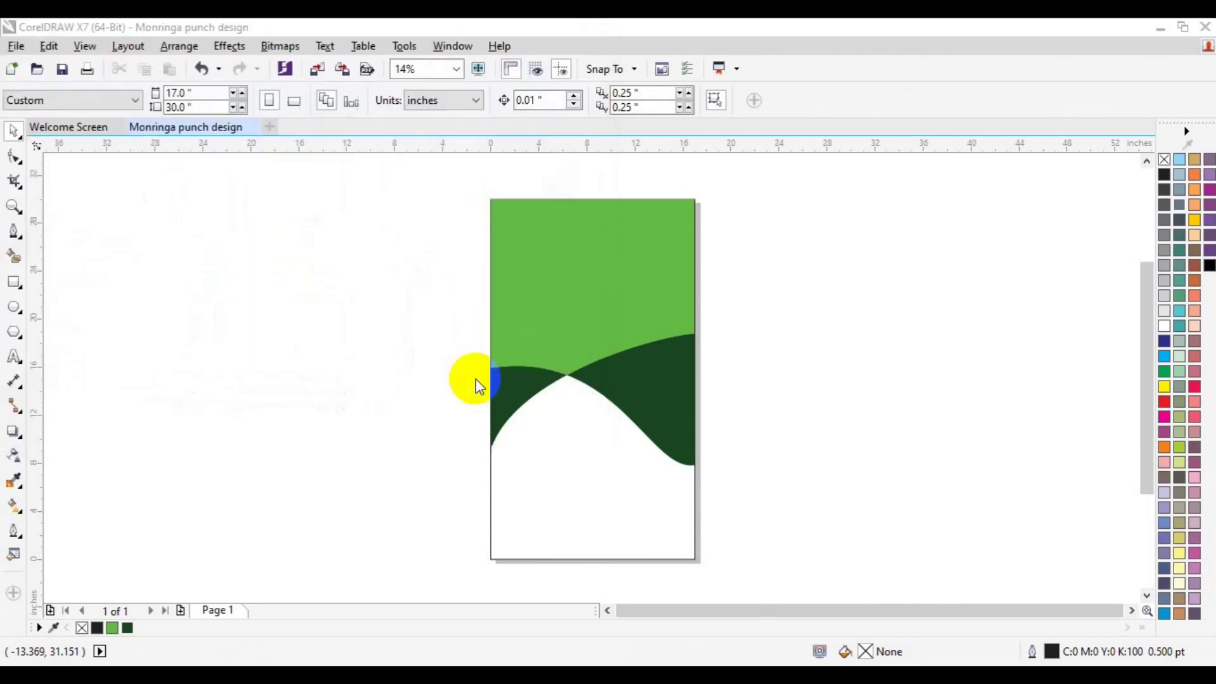
Step: Place the two tea photos about 25.6 and 26.7 inches wide, and move them to opposite sides of the page
drag(475, 369, 782, 538)
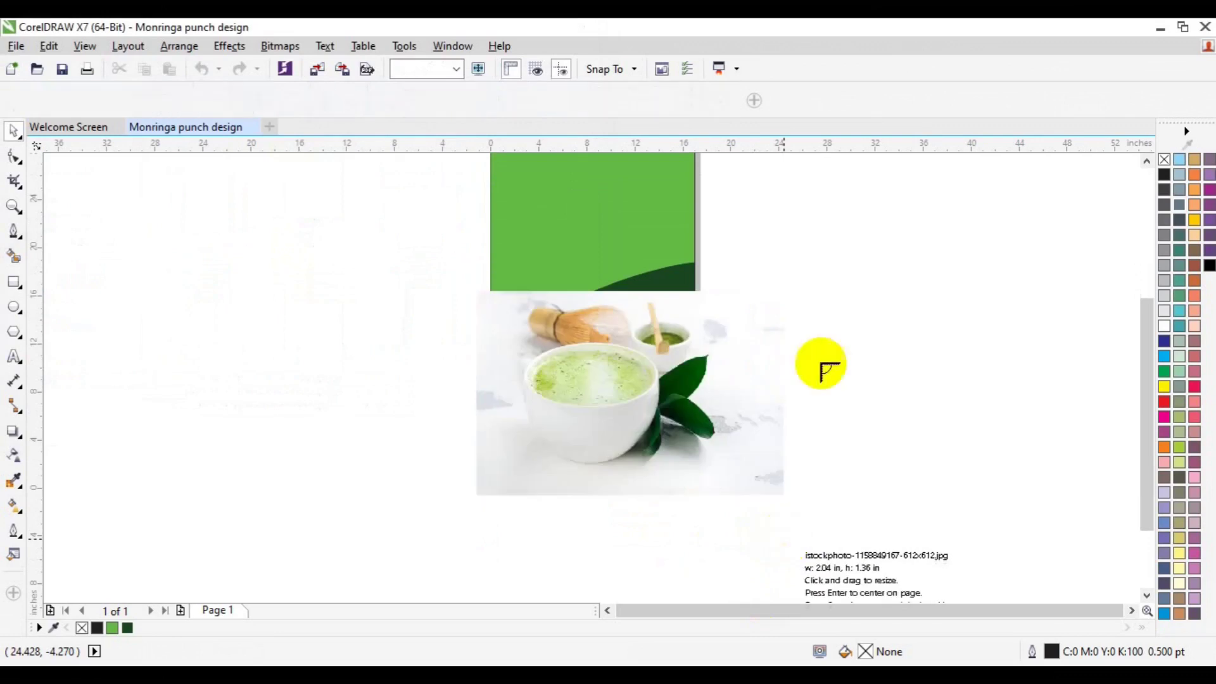
drag(485, 271, 823, 488)
drag(673, 379, 1007, 304)
drag(669, 391, 456, 367)
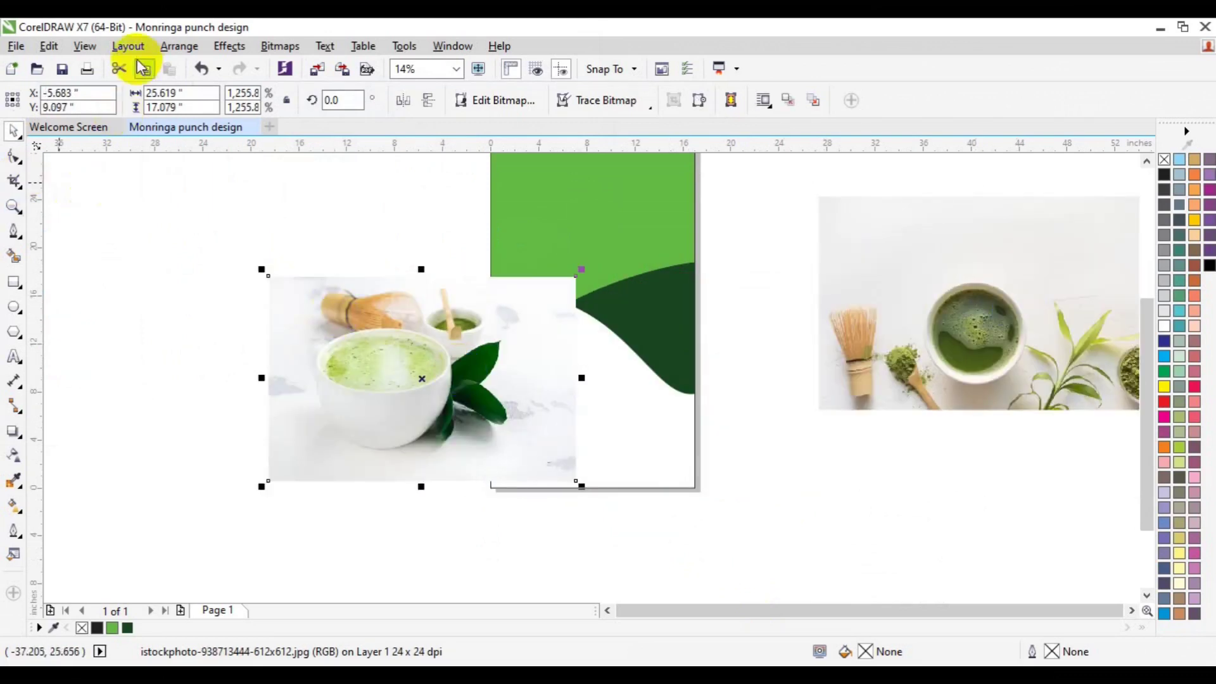
Step: PowerClip the photo of the white cup with green leaves inside the page-sized rectangle
click(231, 46)
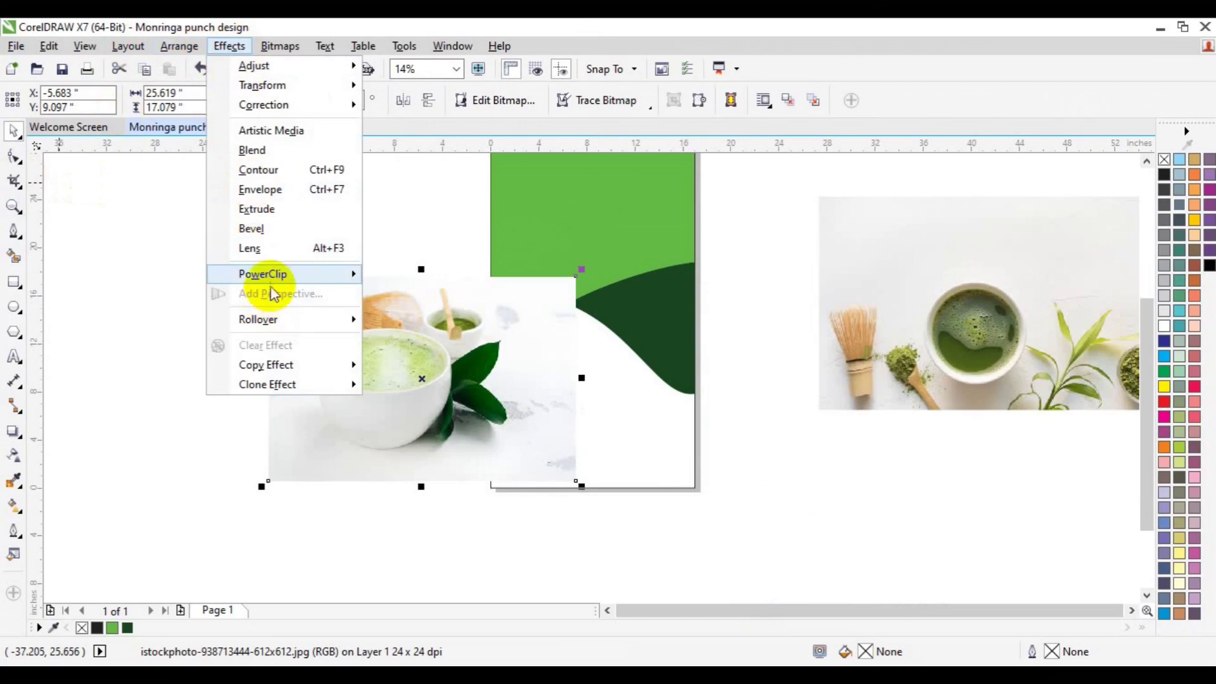
mouse_move(260, 277)
click(483, 284)
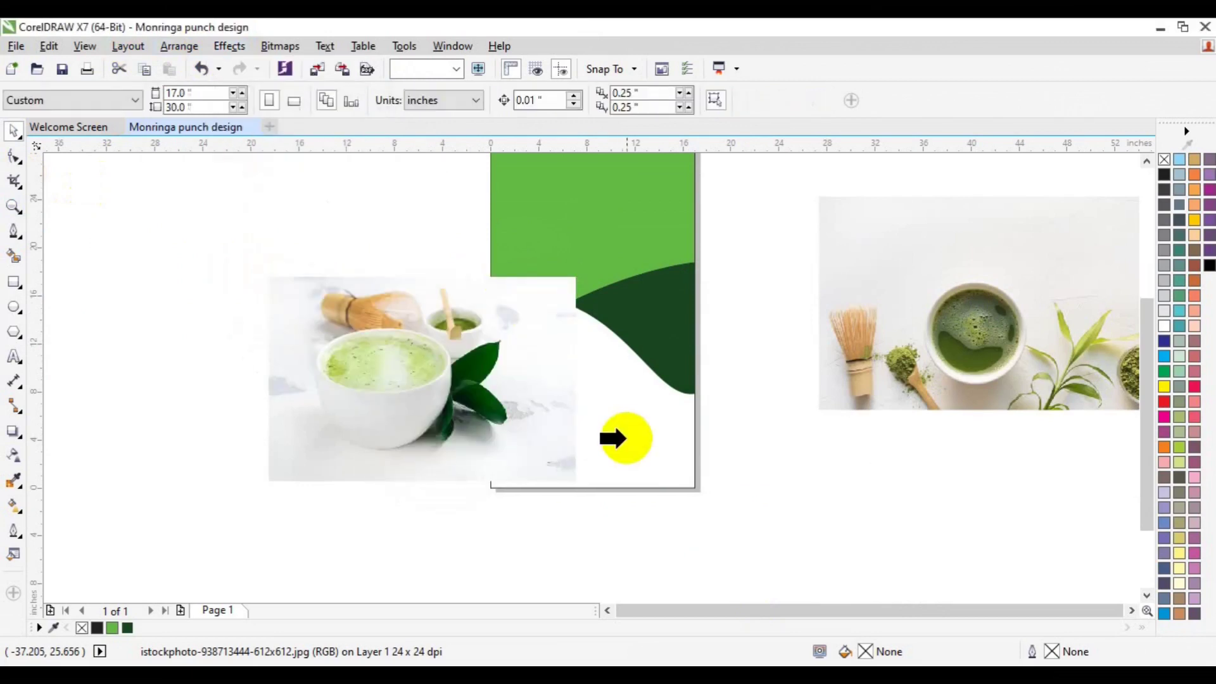
click(624, 434)
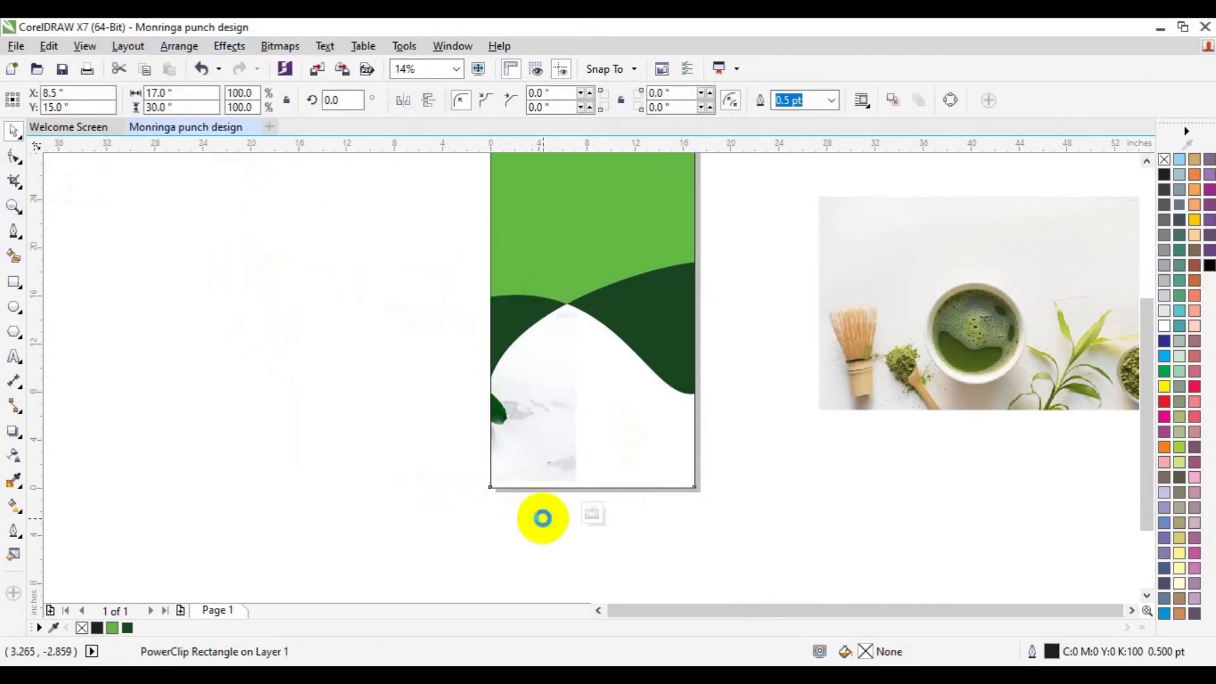
Step: Edit the PowerClip contents and reposition the cup photo under the curves, at about X 7.83 and Y 6.84 inches
click(543, 514)
click(399, 425)
drag(399, 425, 562, 446)
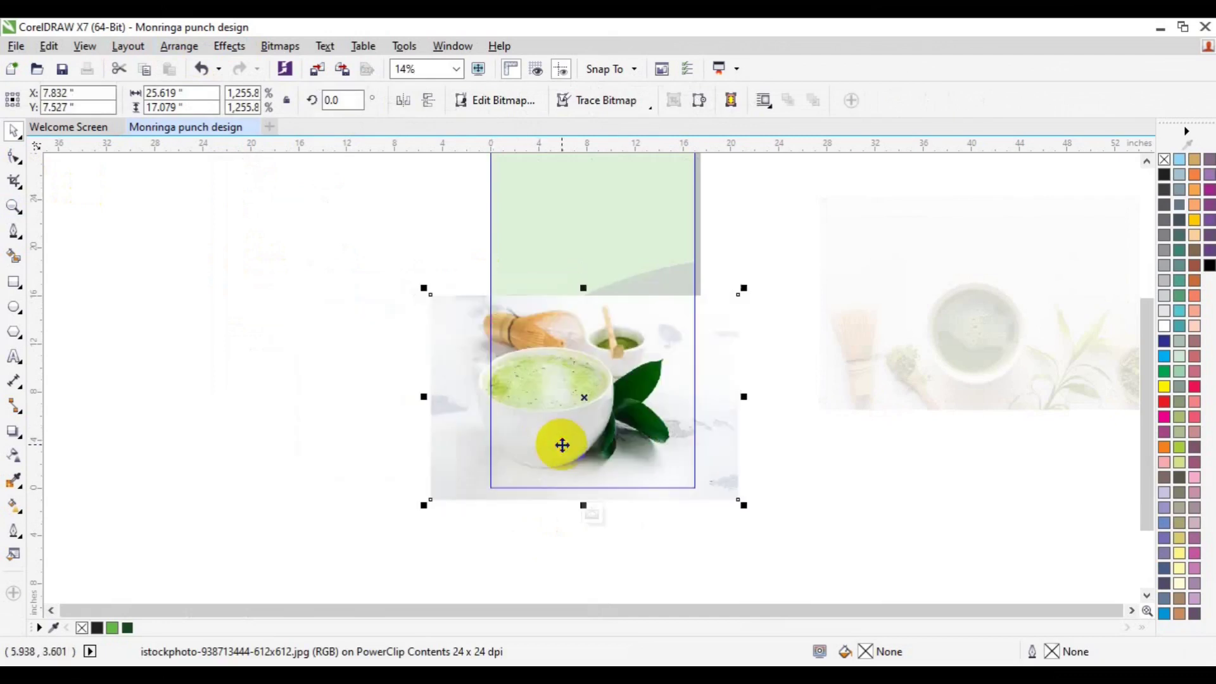
key(Down)
key(Down)
key(Down)
key(Down)
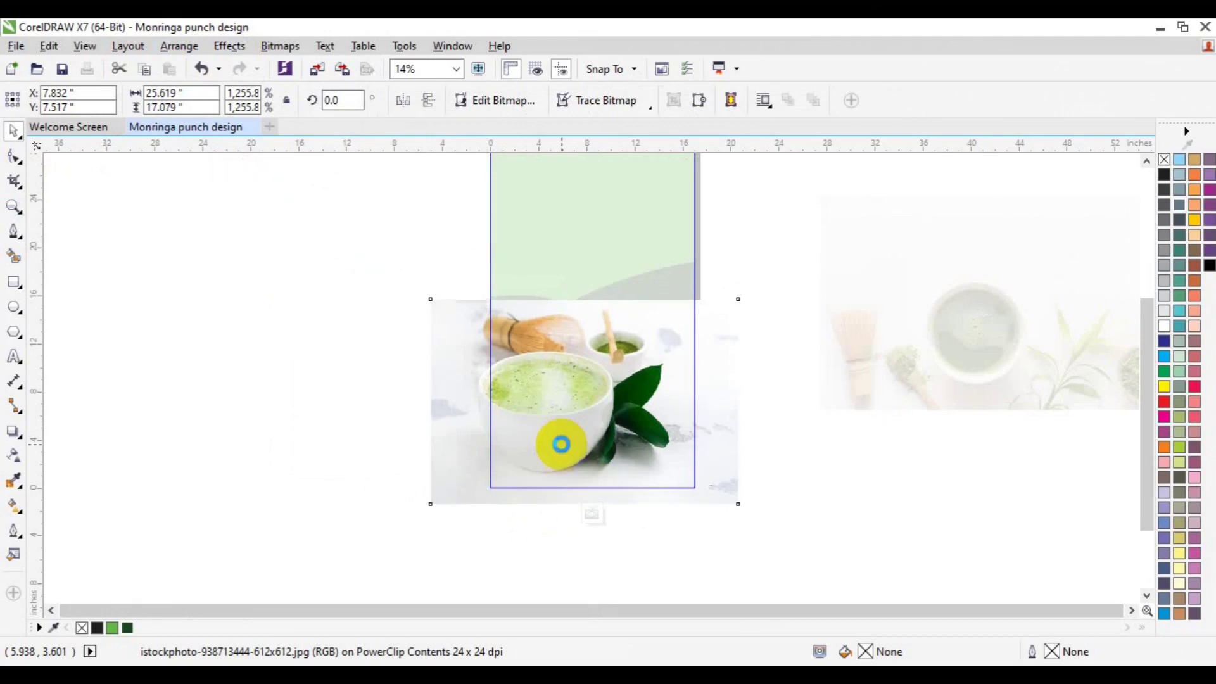
key(Down)
key(Down)
key(Down)
key(Down)
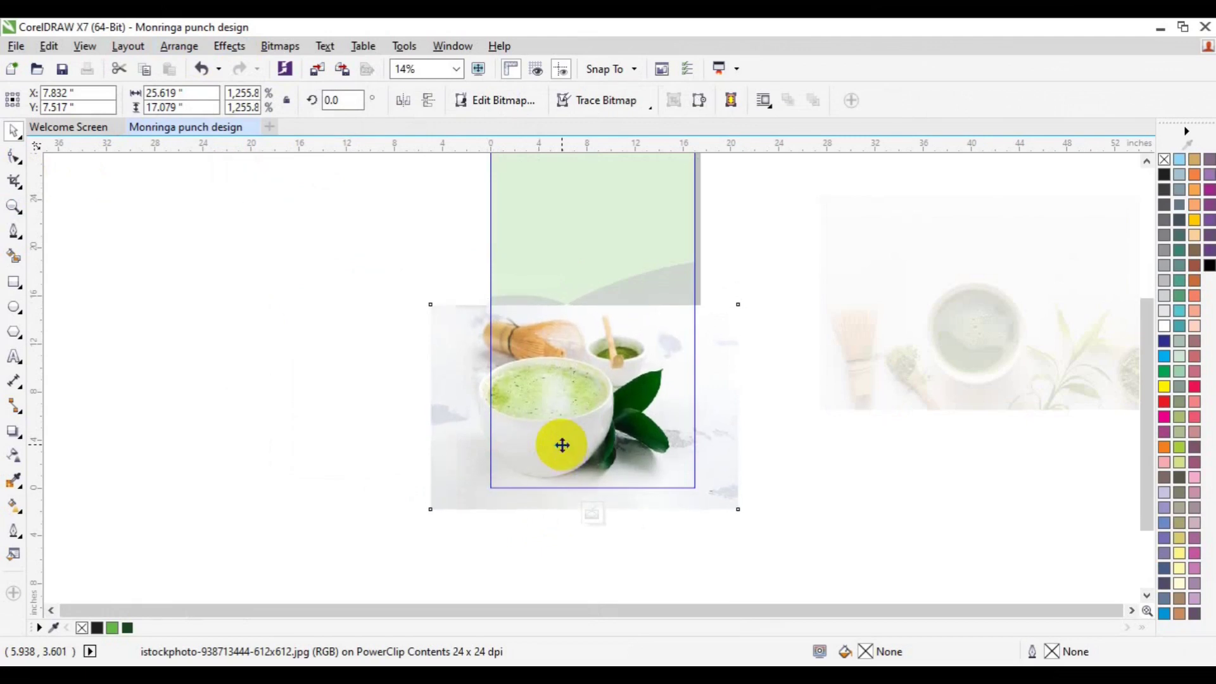
key(Down)
key(Down)
key(Up)
key(Up)
key(Up)
key(Up)
click(595, 518)
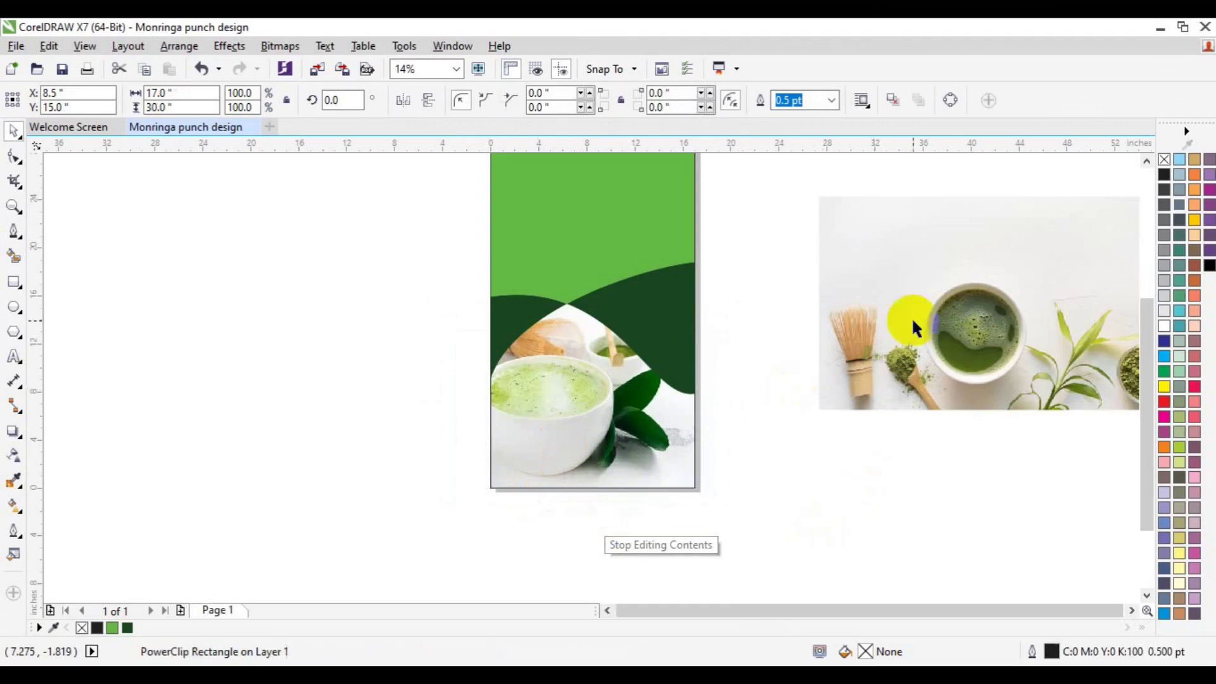
Step: Delete the unused tea photo beside the page and save the document as Monringa punch design.cdr
click(1146, 162)
click(949, 342)
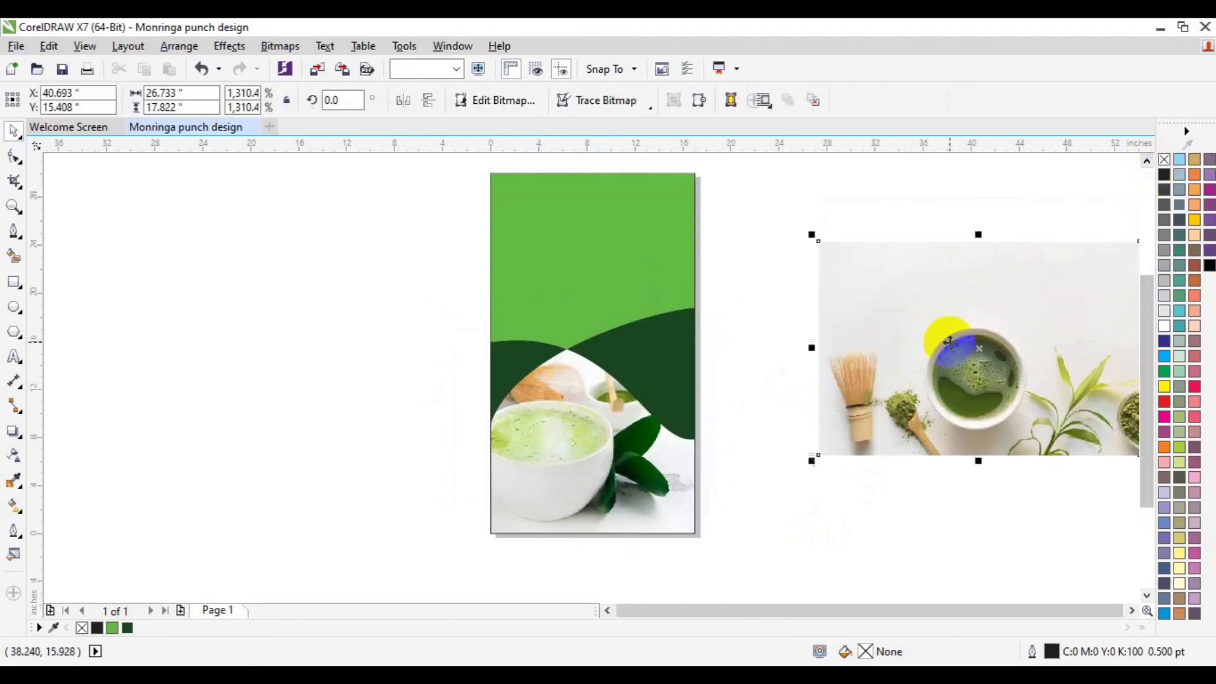
key(Delete)
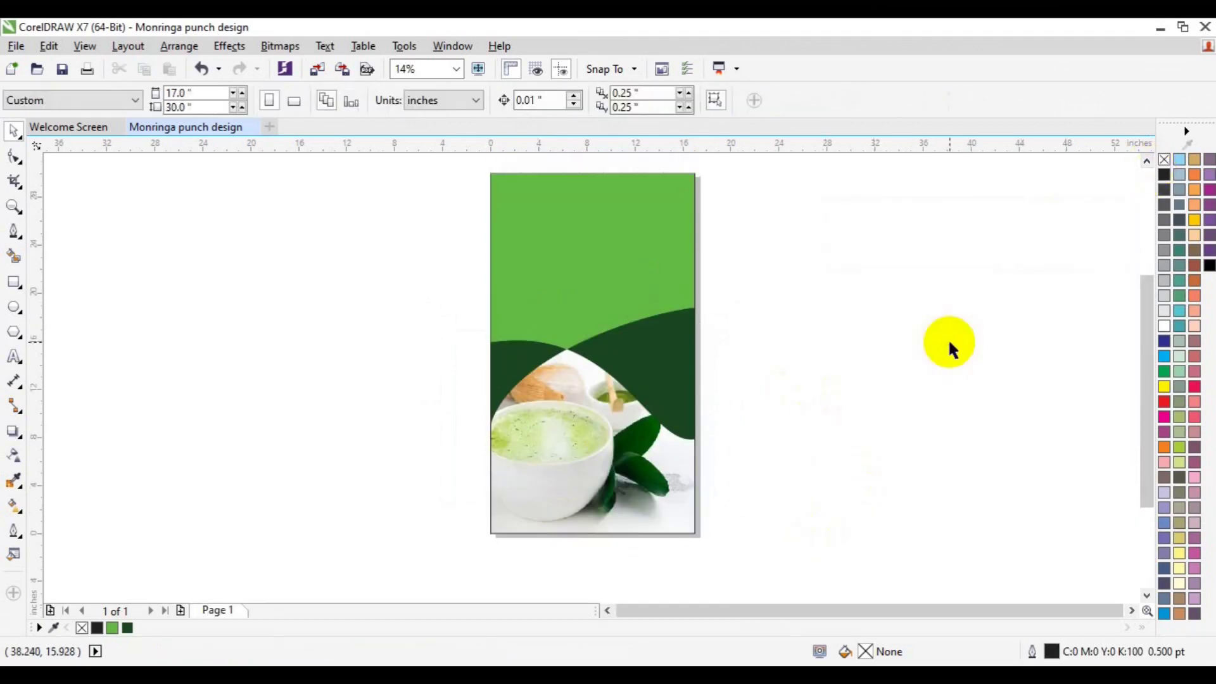
key(ctrl+s)
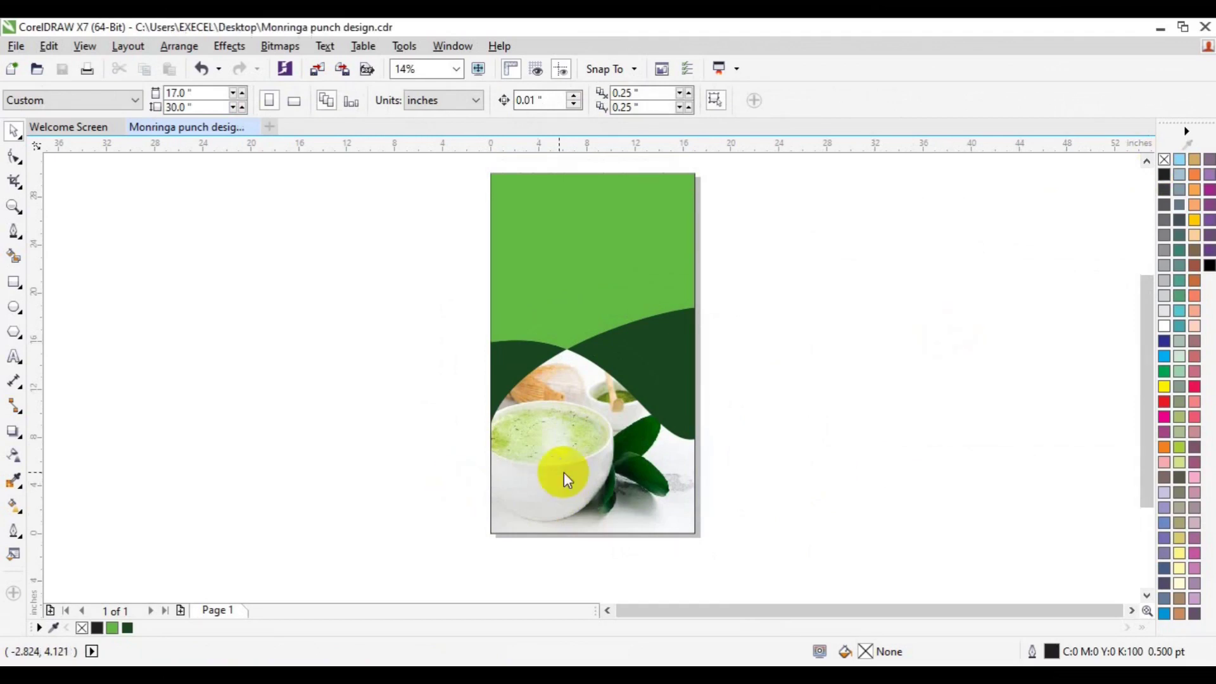
Step: Edit the page rectangle's PowerClip contents and mirror the cup photo horizontally, keeping it upright
click(565, 476)
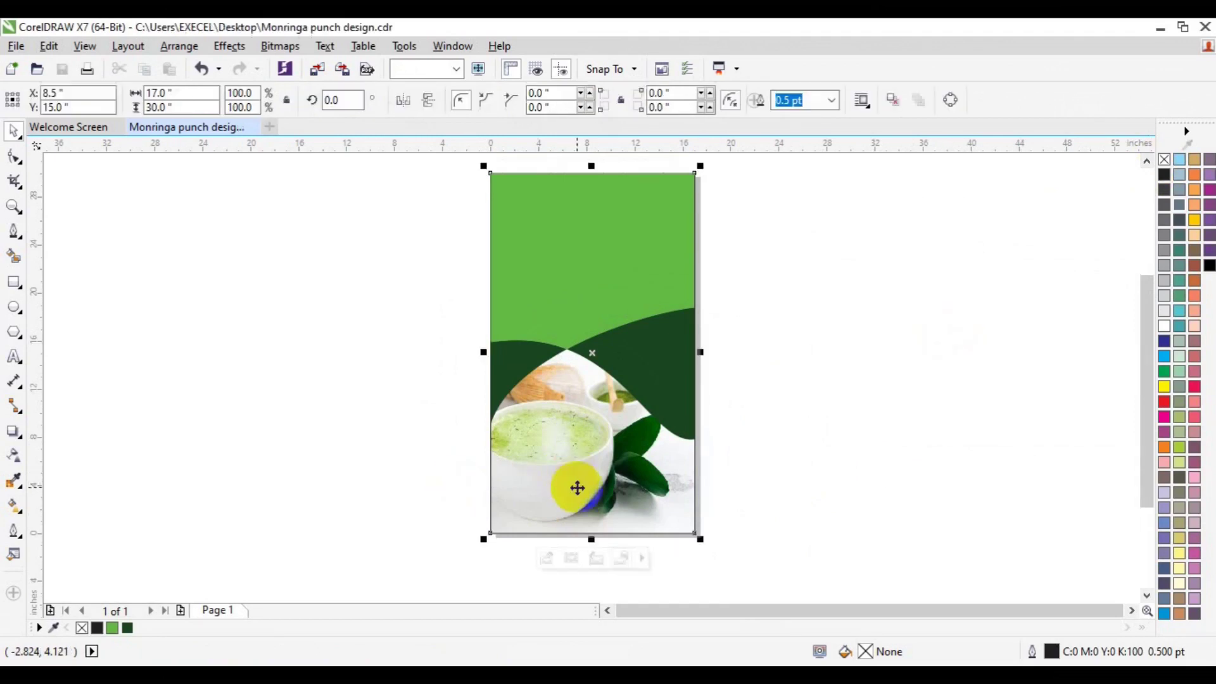
right_click(573, 486)
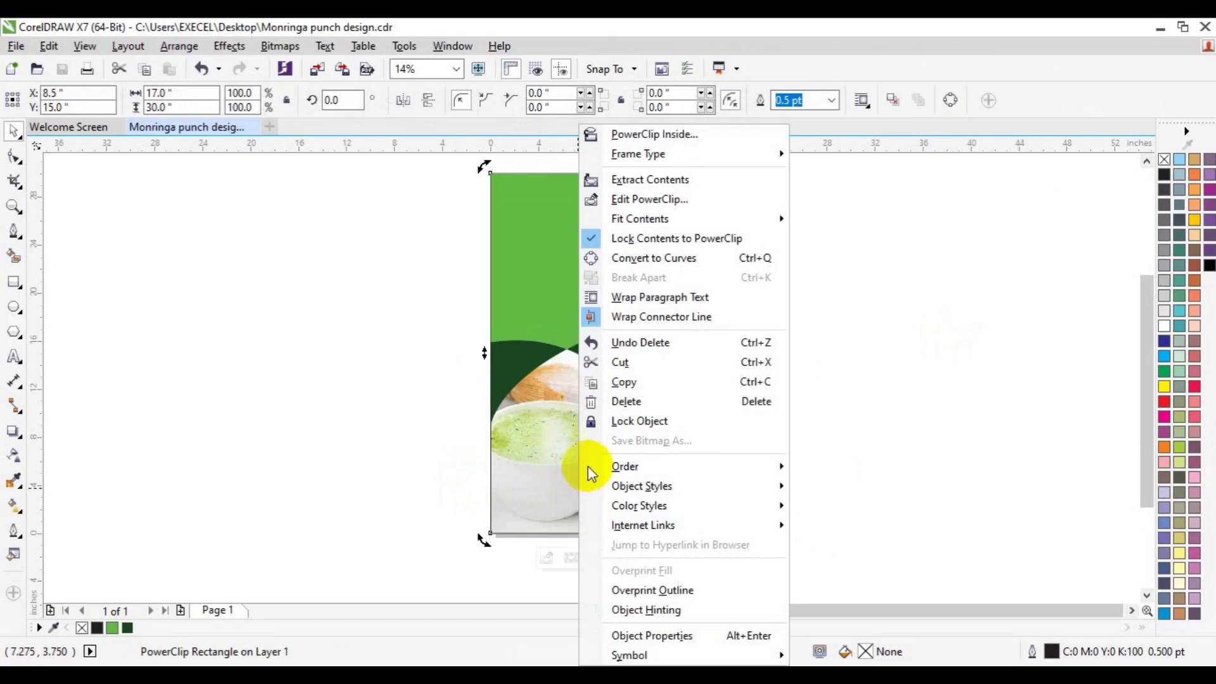
click(676, 200)
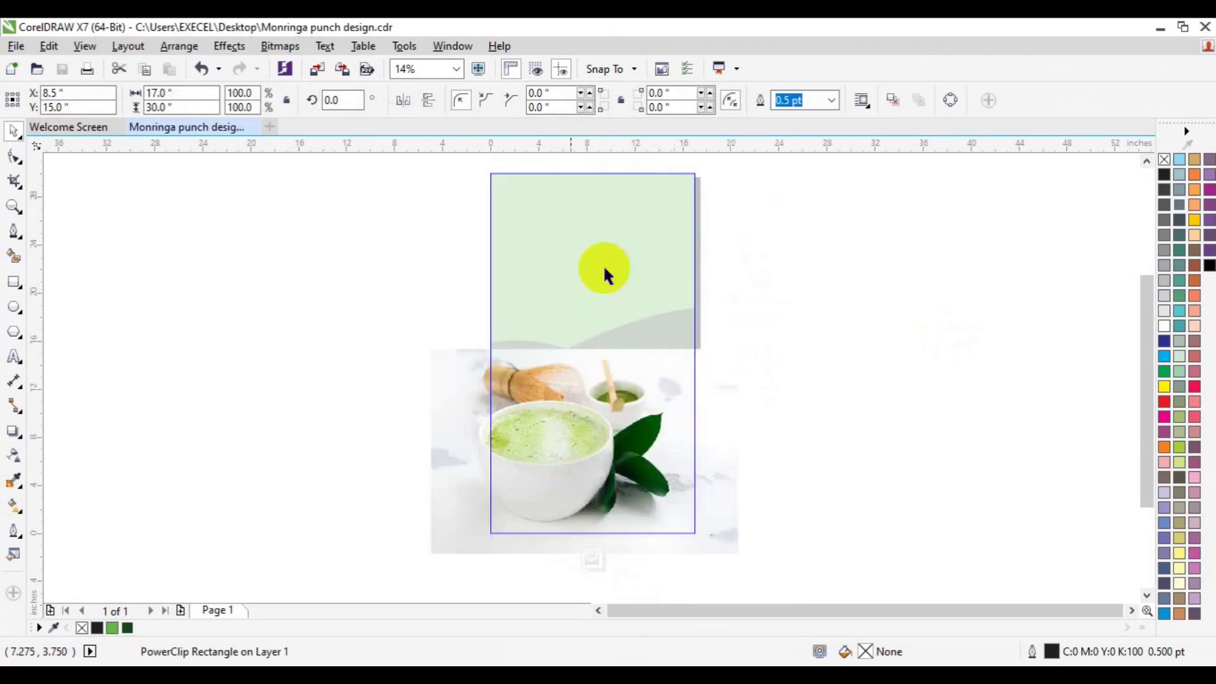
click(579, 484)
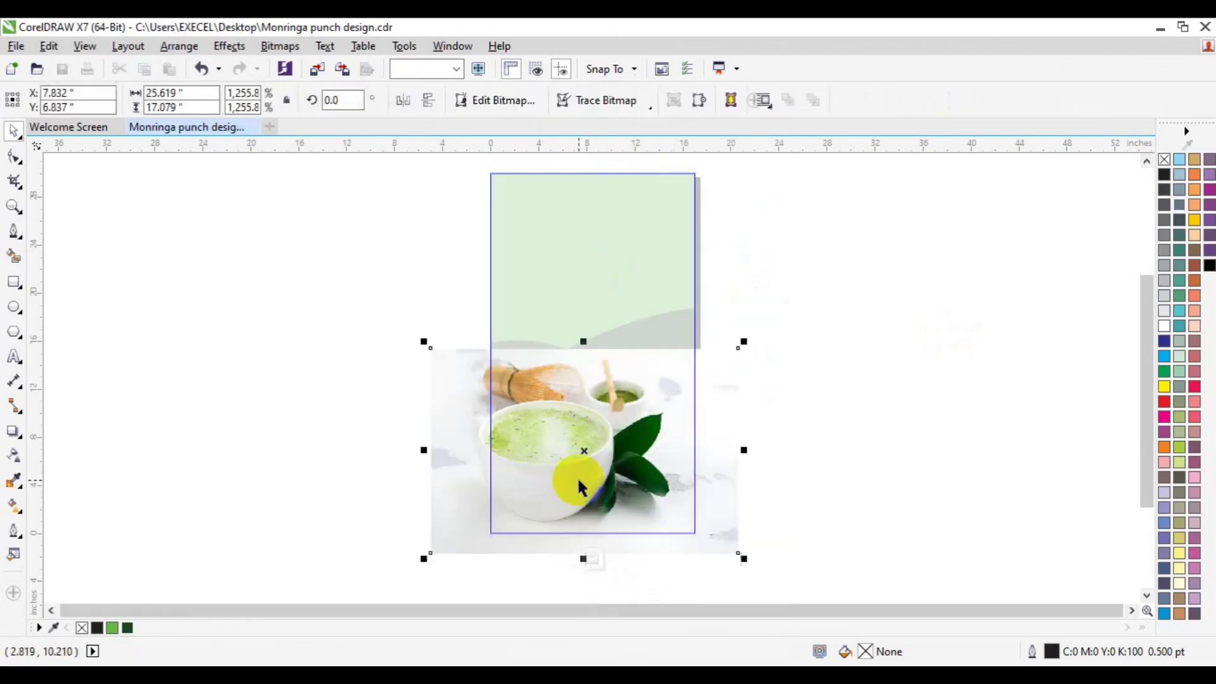
click(429, 101)
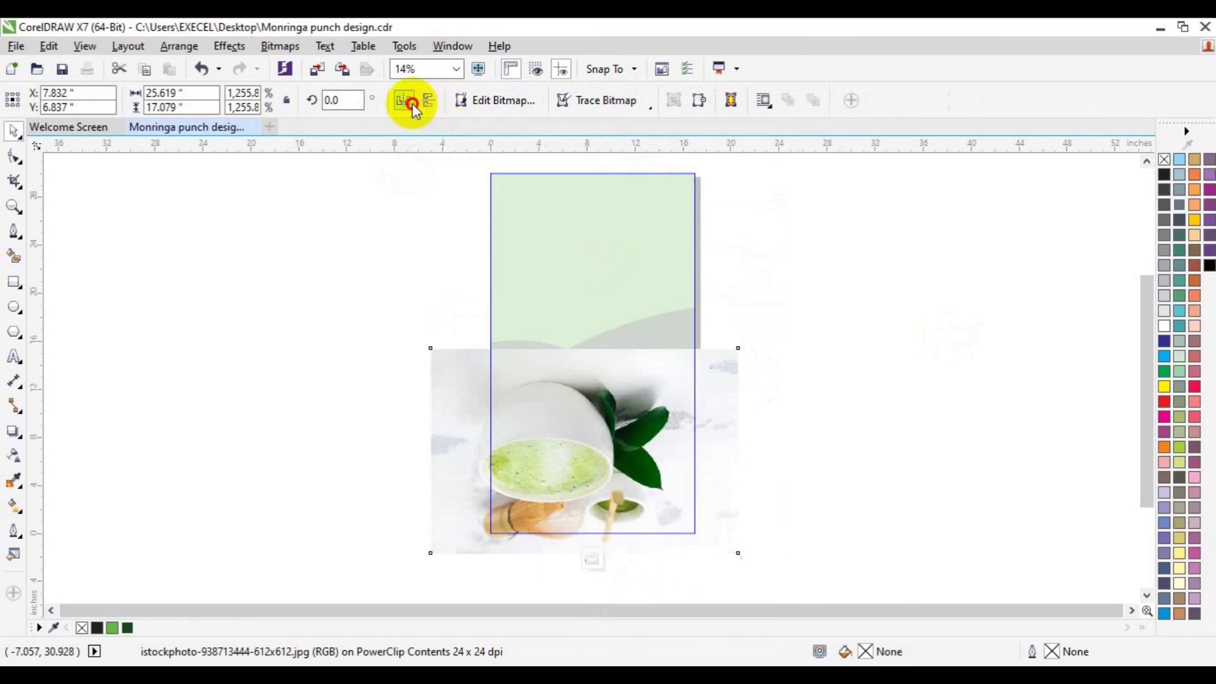
click(407, 101)
click(427, 101)
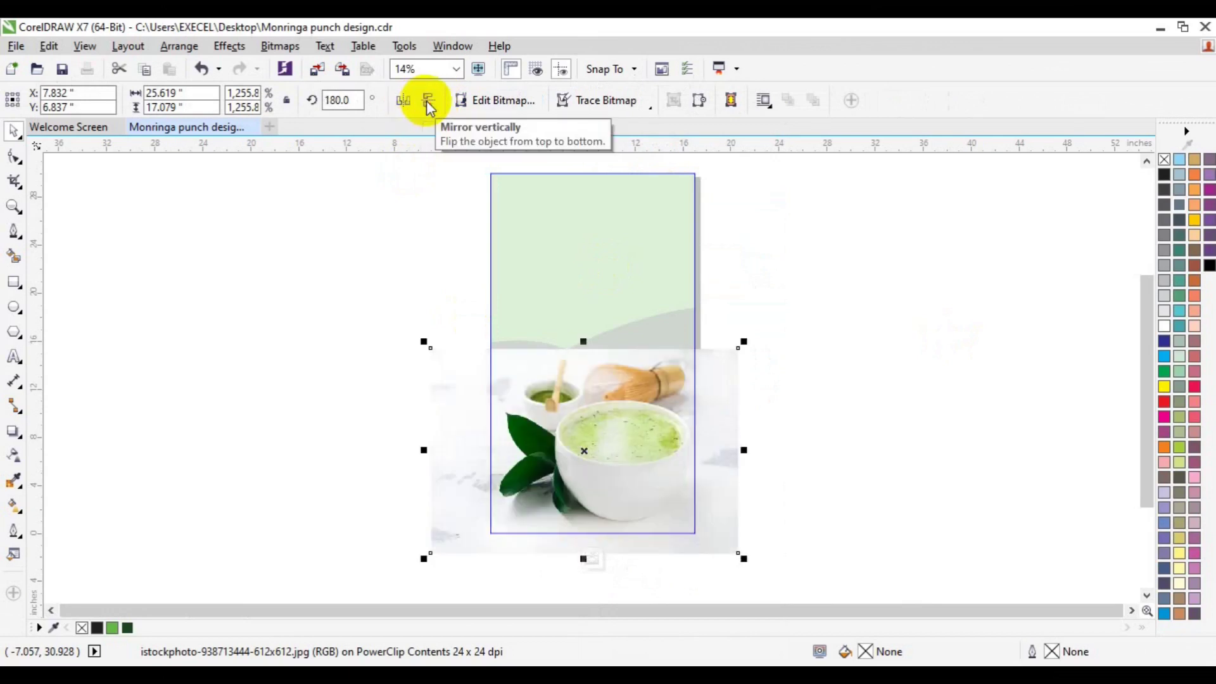
click(596, 559)
click(837, 492)
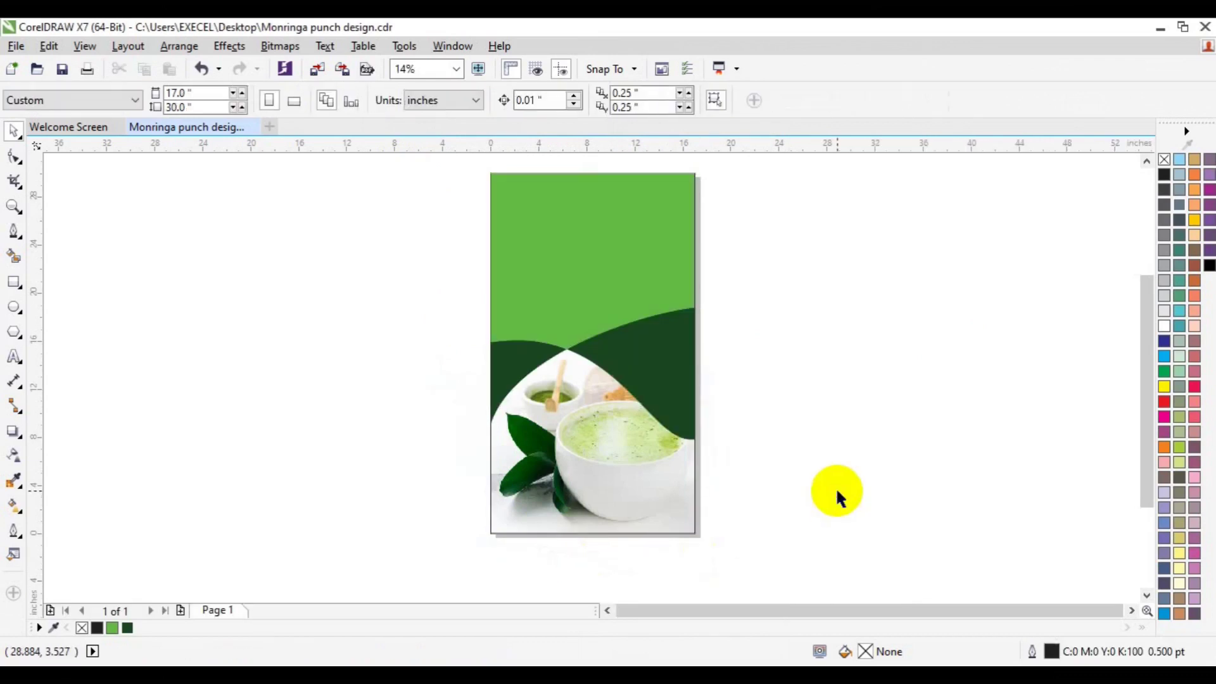
Step: Add the artistic text OGANIC on the empty area beside the page at 100 pt
click(14, 357)
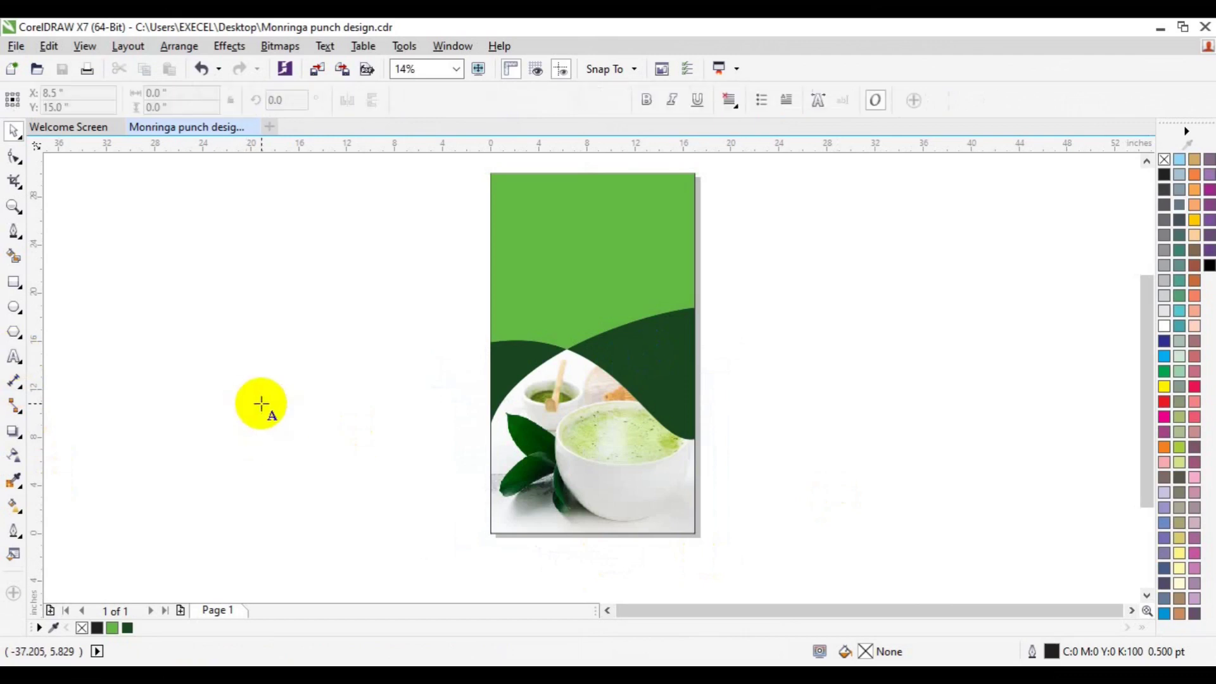
click(261, 403)
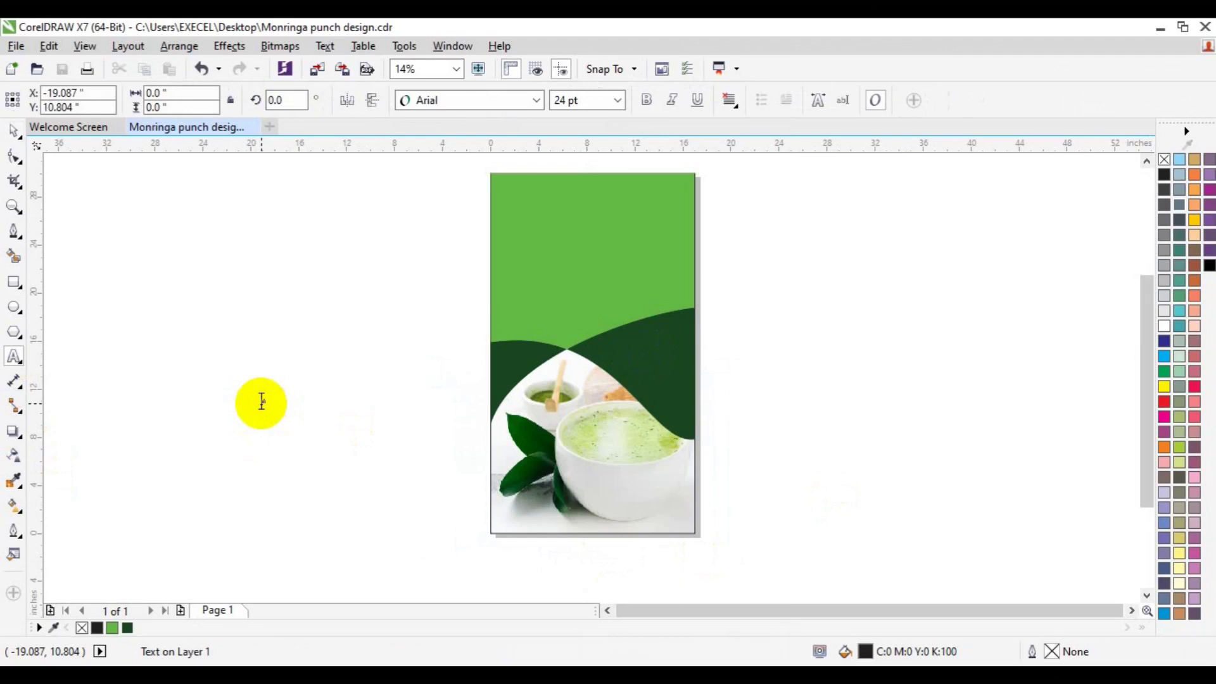
text(O)
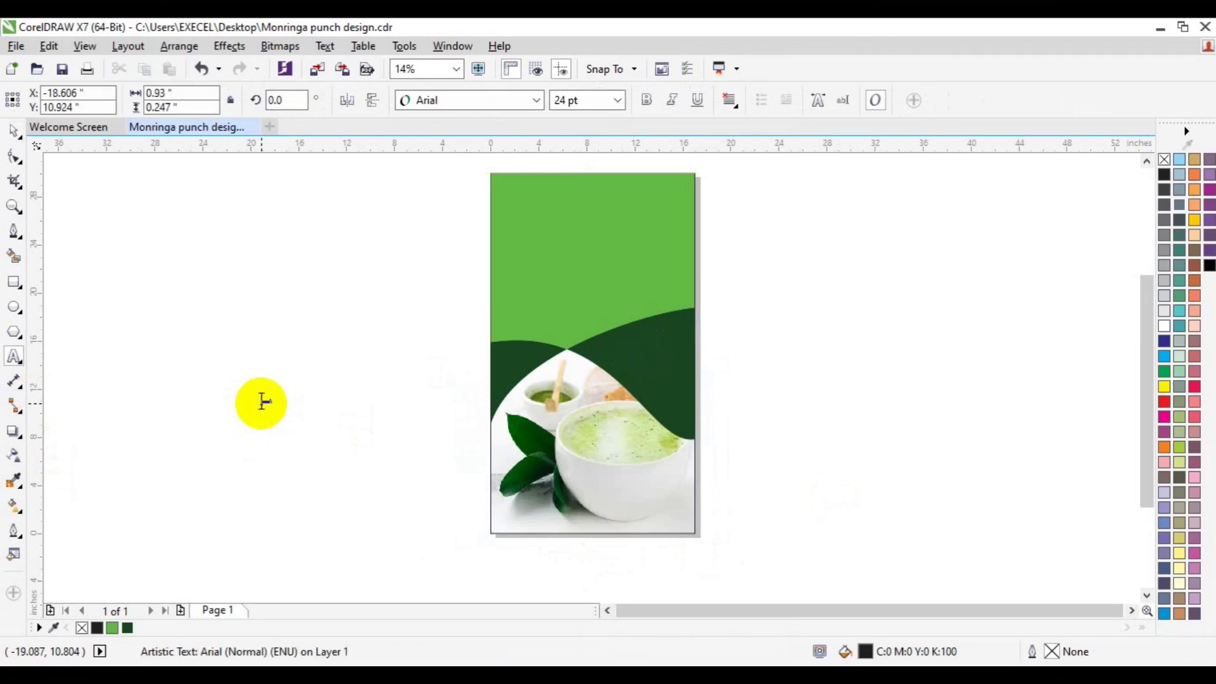
click(617, 100)
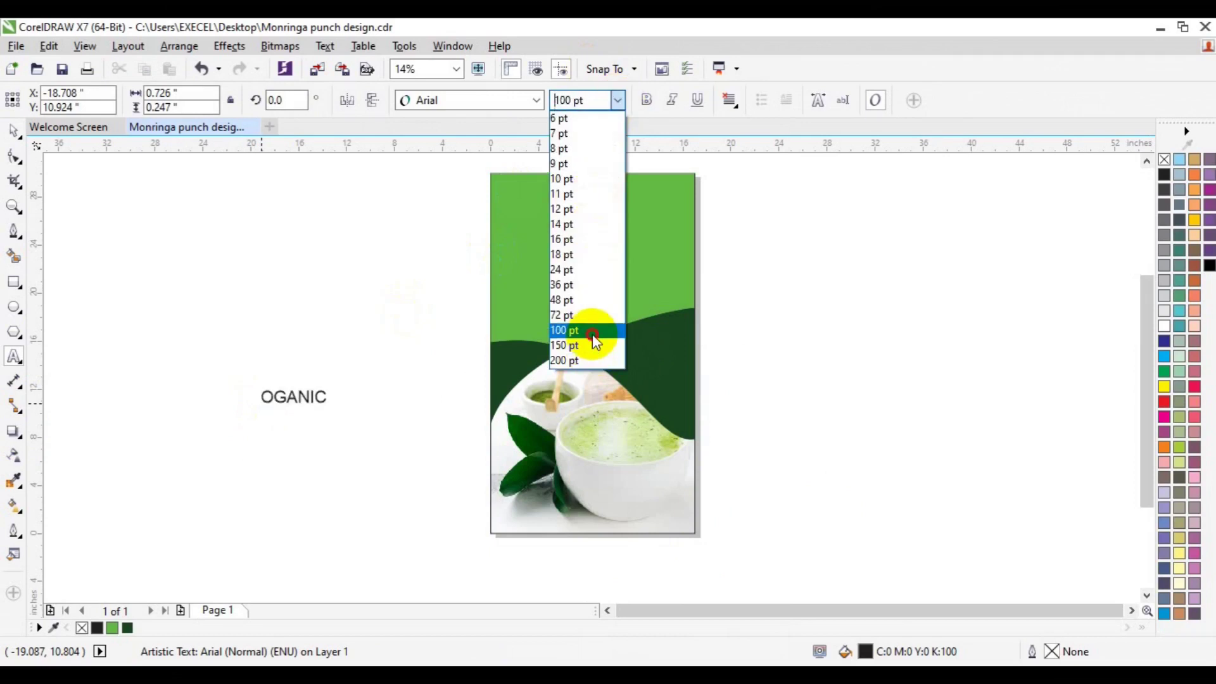
click(592, 333)
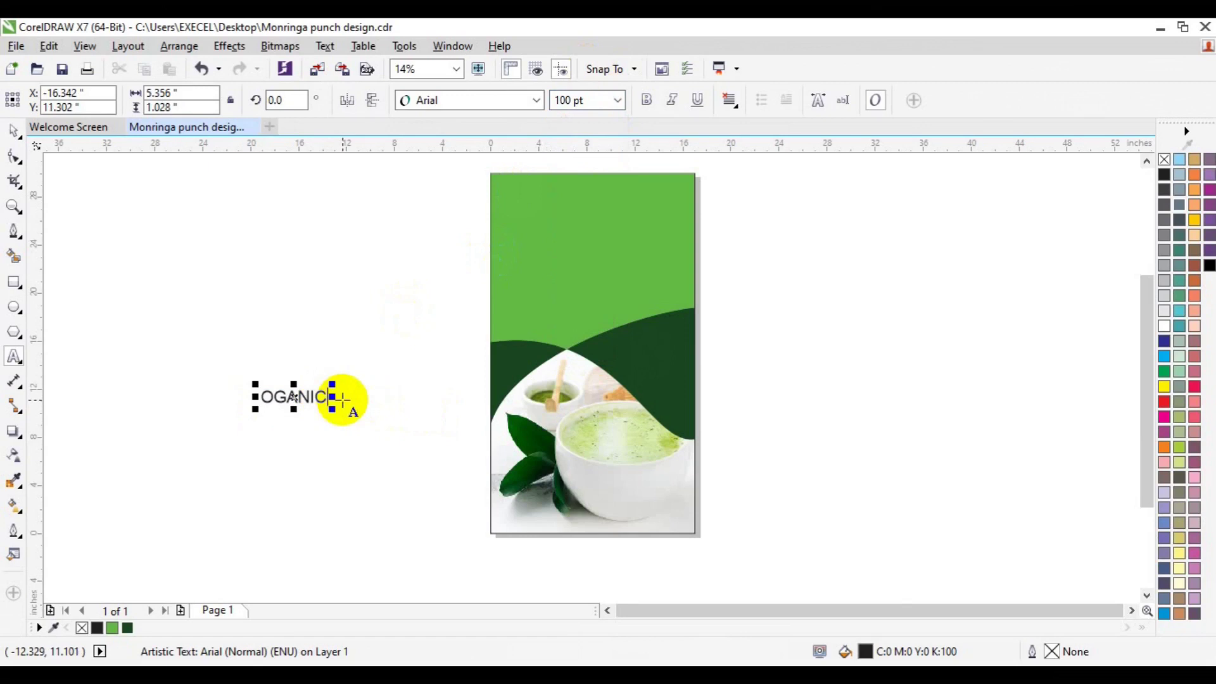
Step: Set the OGANIC text to Lato Bold and move it onto the page's light green area, at about X 3.56 and Y 24.02 inches
double_click(341, 398)
click(539, 99)
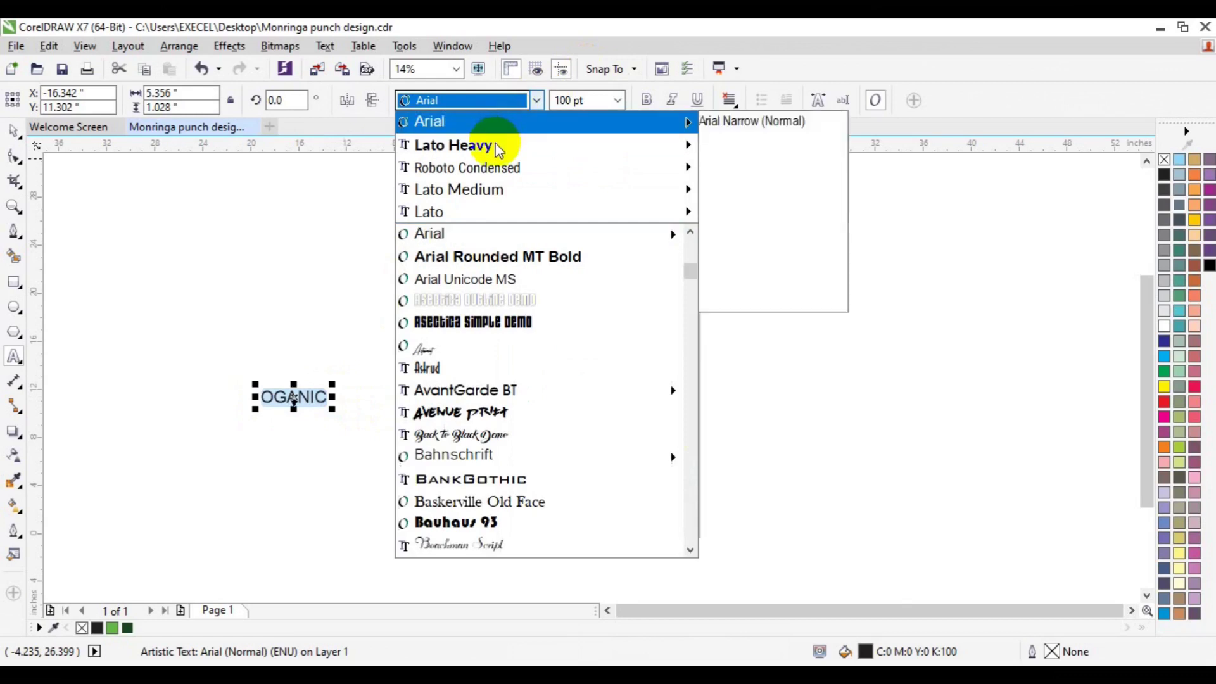
mouse_move(500, 144)
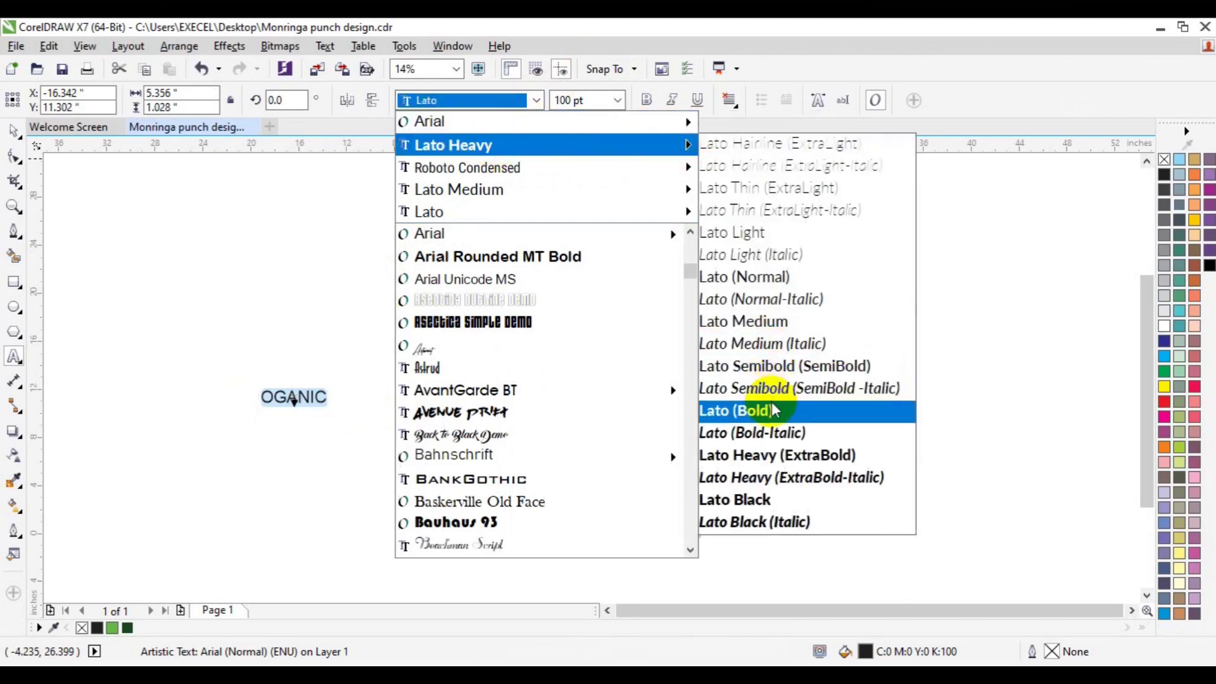
click(773, 410)
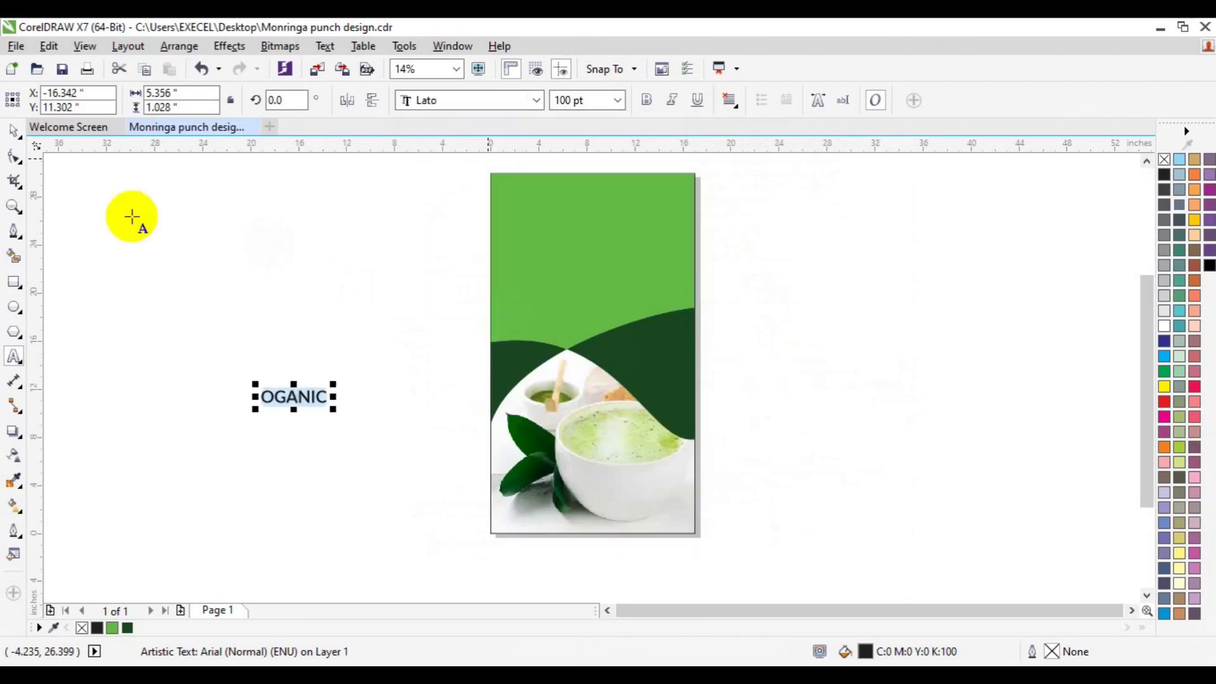
click(11, 134)
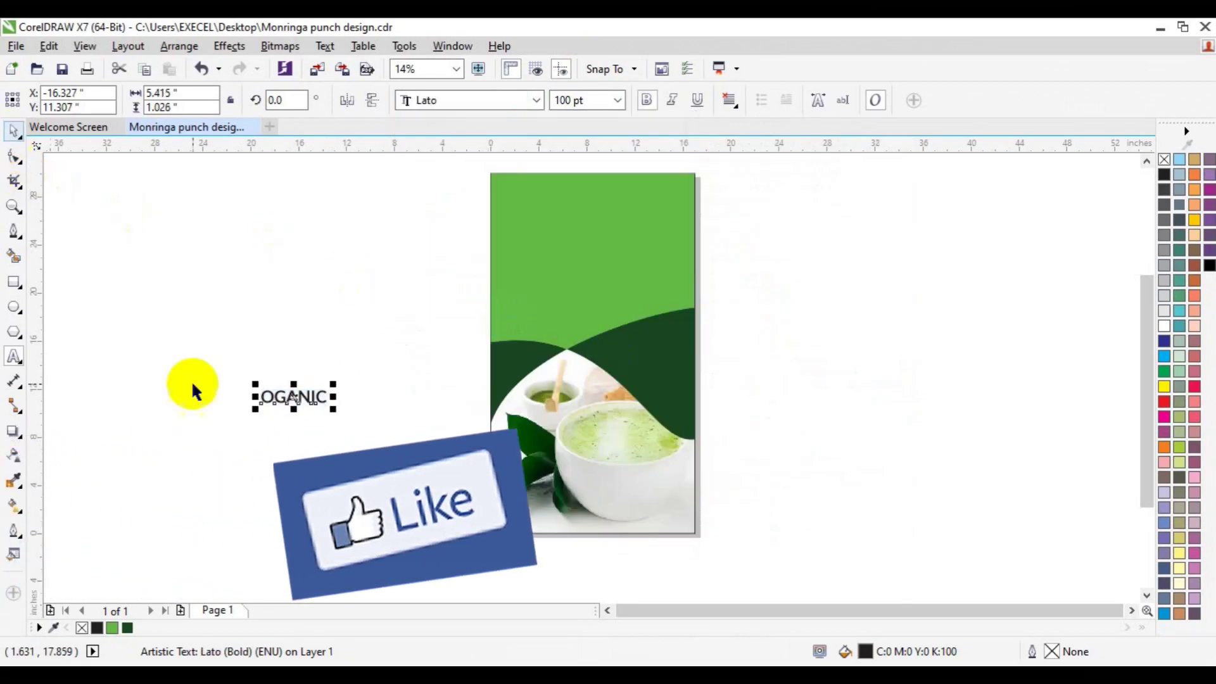
drag(294, 395, 526, 244)
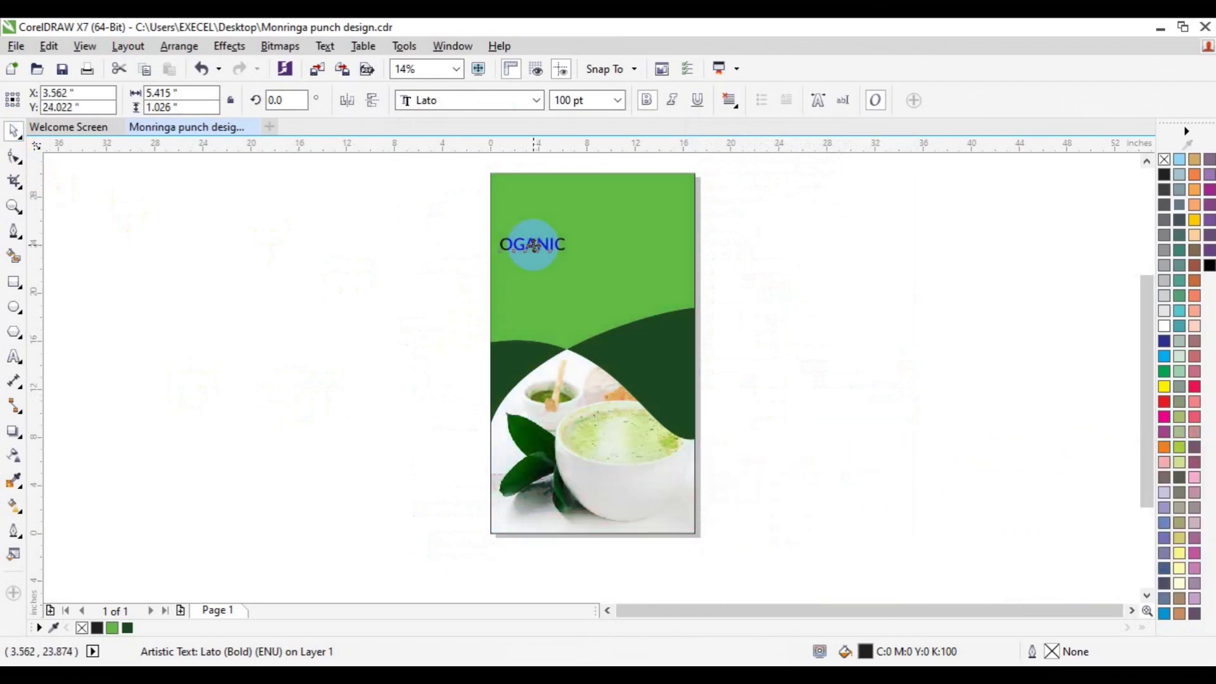
Step: Duplicate the OGANIC text directly below the original, at about X 3.69 and Y 22.82 inches
click(13, 206)
click(543, 258)
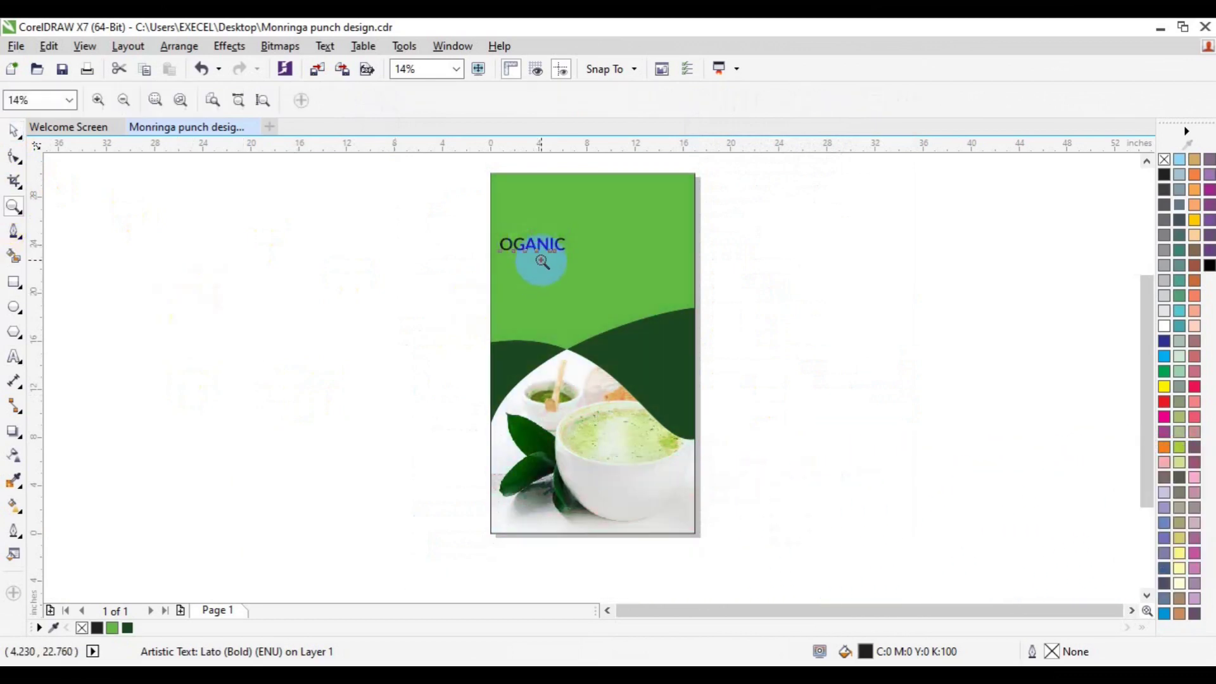
key(space)
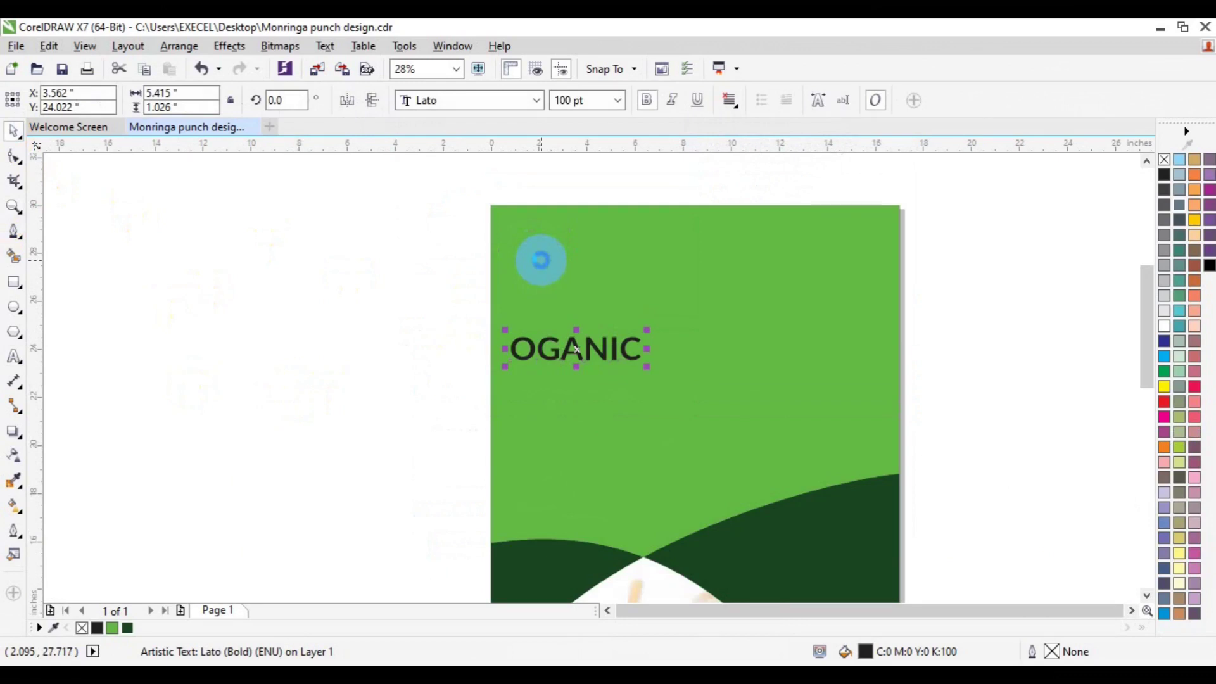
drag(564, 344, 575, 377)
Step: Replace the lower OGANIC copy's text with MORINGA and POWDER on two lines
click(14, 356)
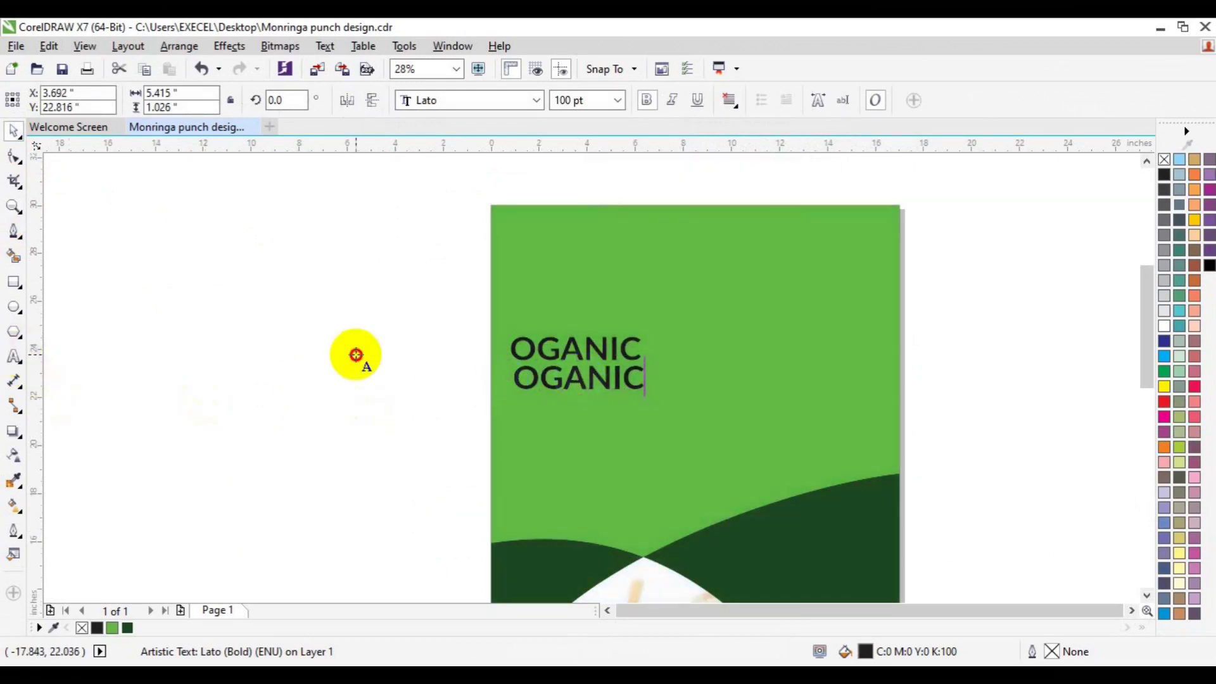
key(ctrl+a)
text(M)
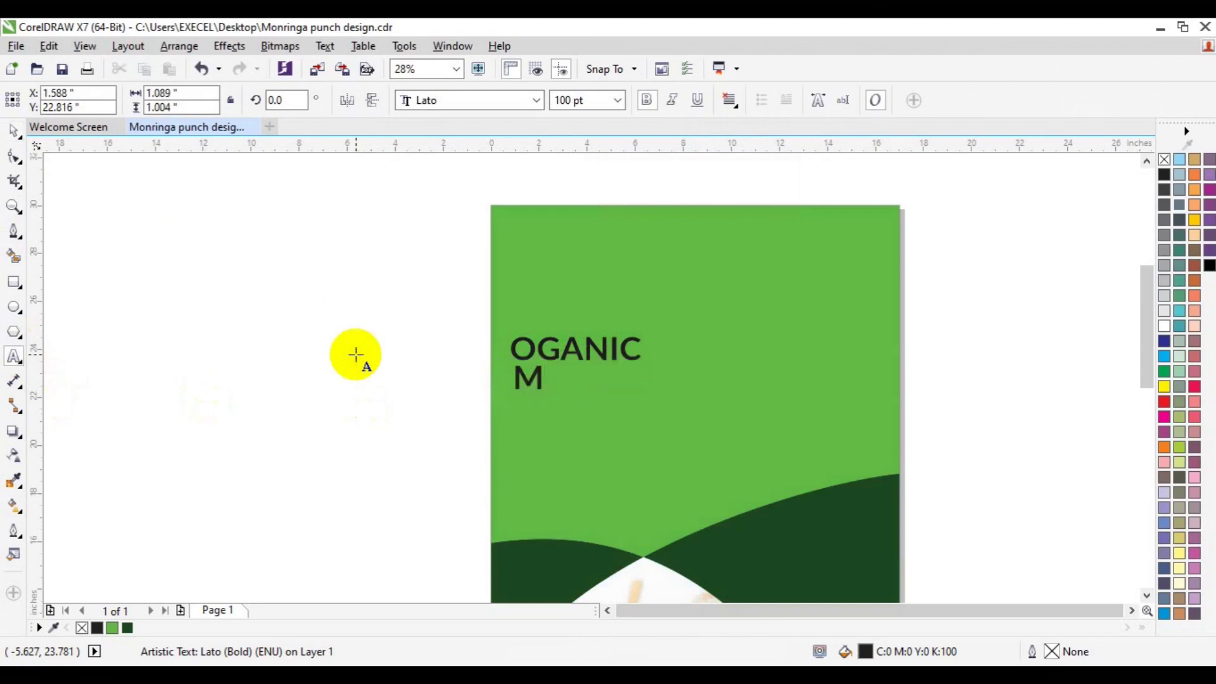
text(ORINGA )
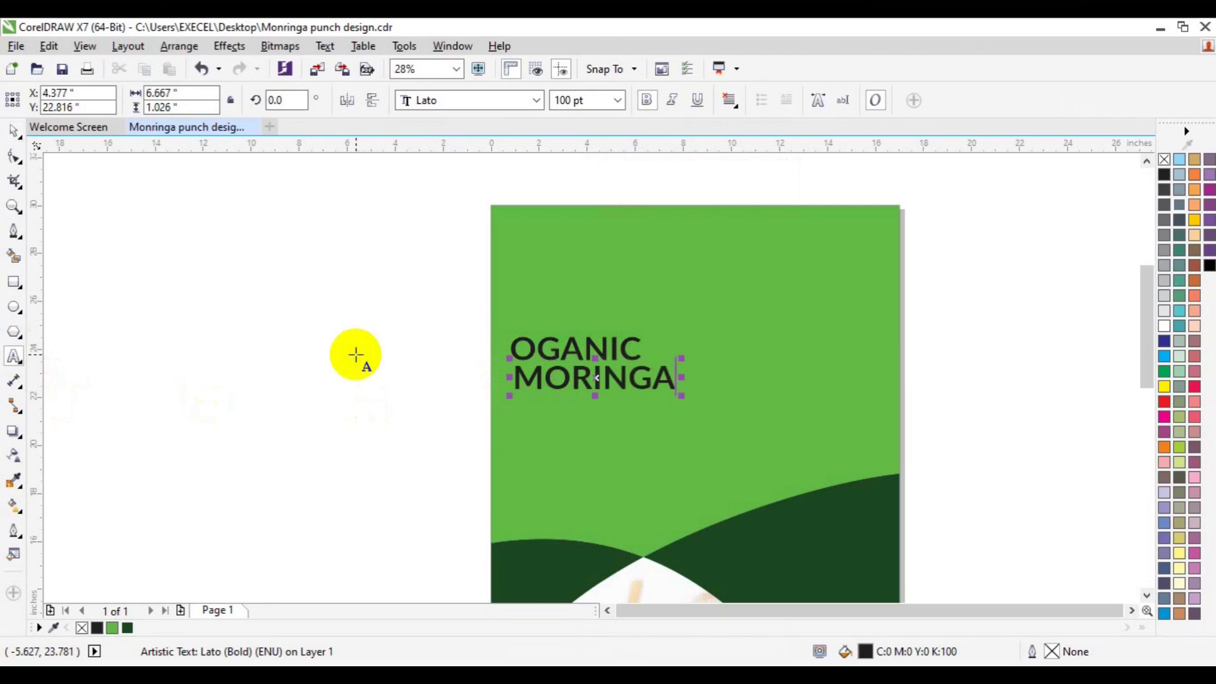
text(P)
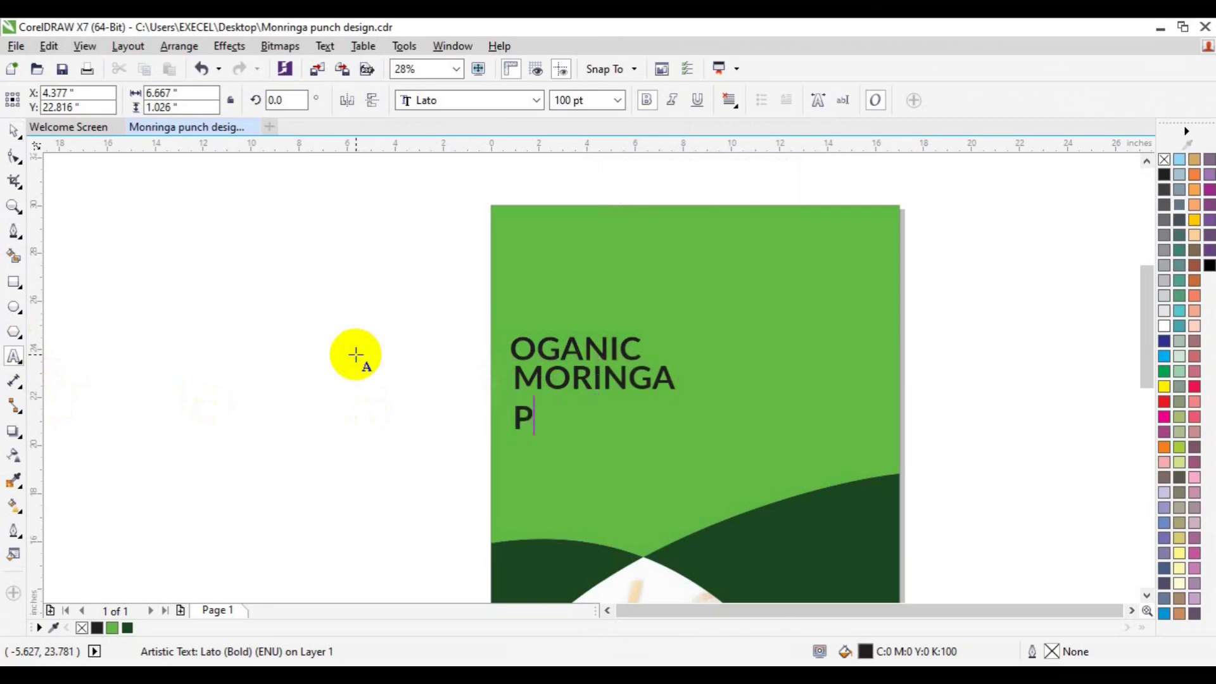
text(OWDER)
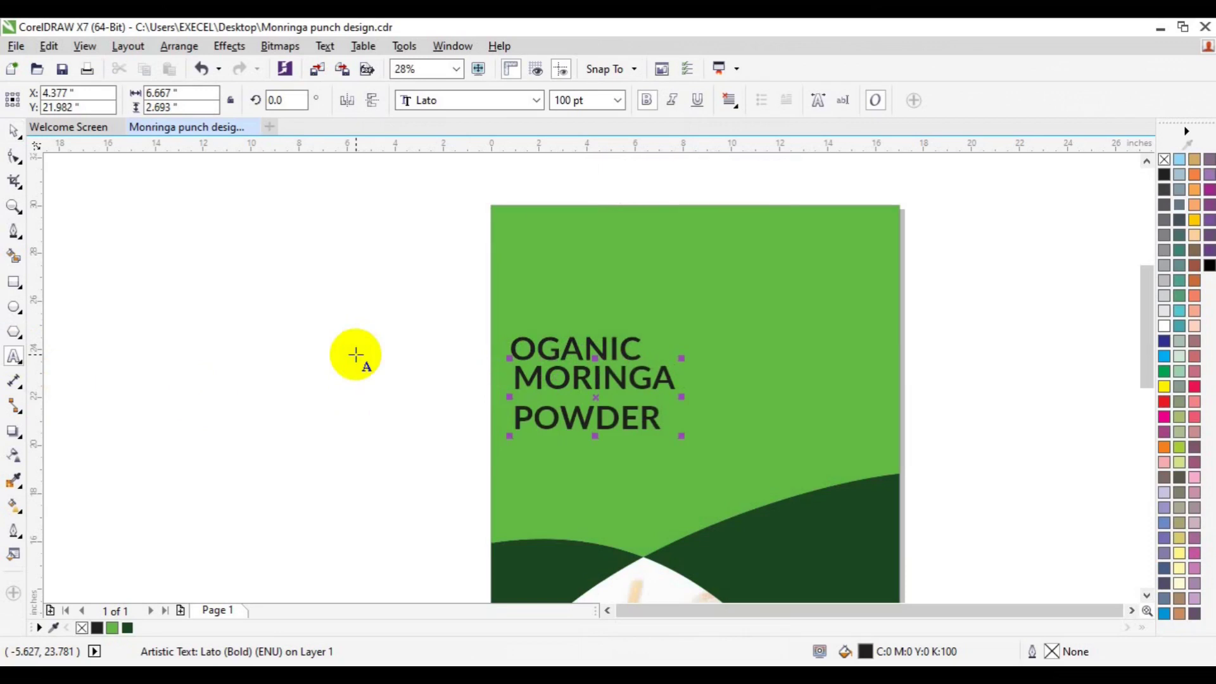
Step: Set the two-line MORINGA POWDER text to the Bebas font at 150 pt
key(ctrl+a)
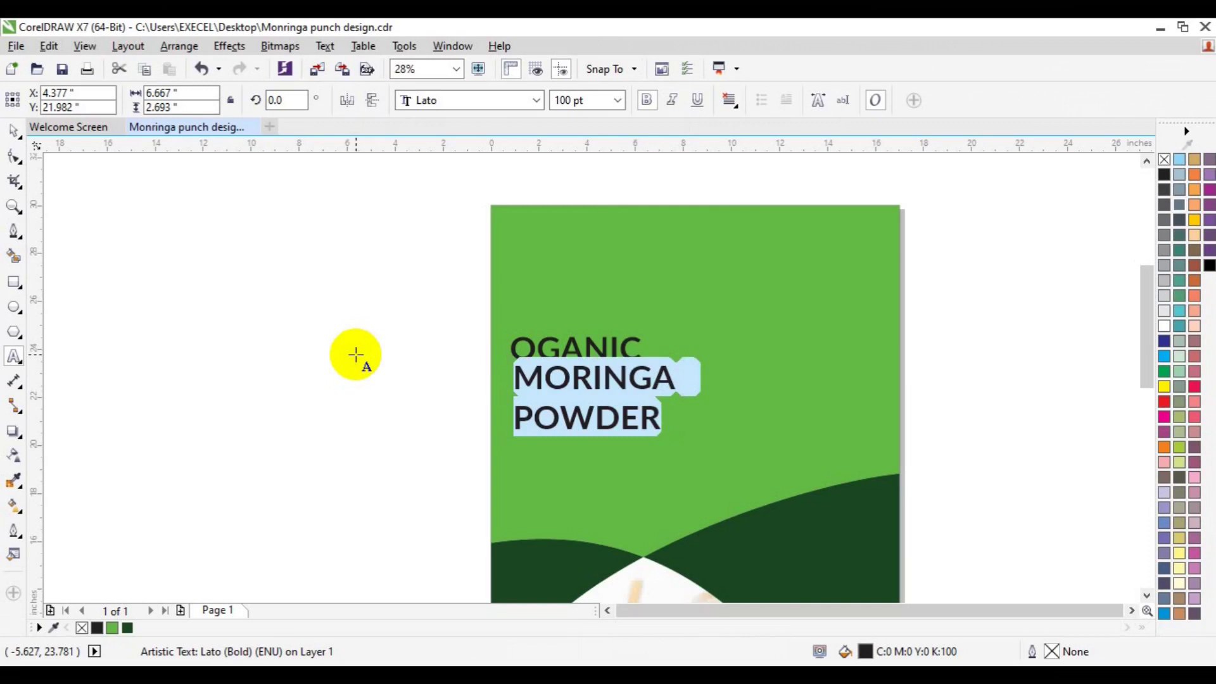
key(ctrl+t)
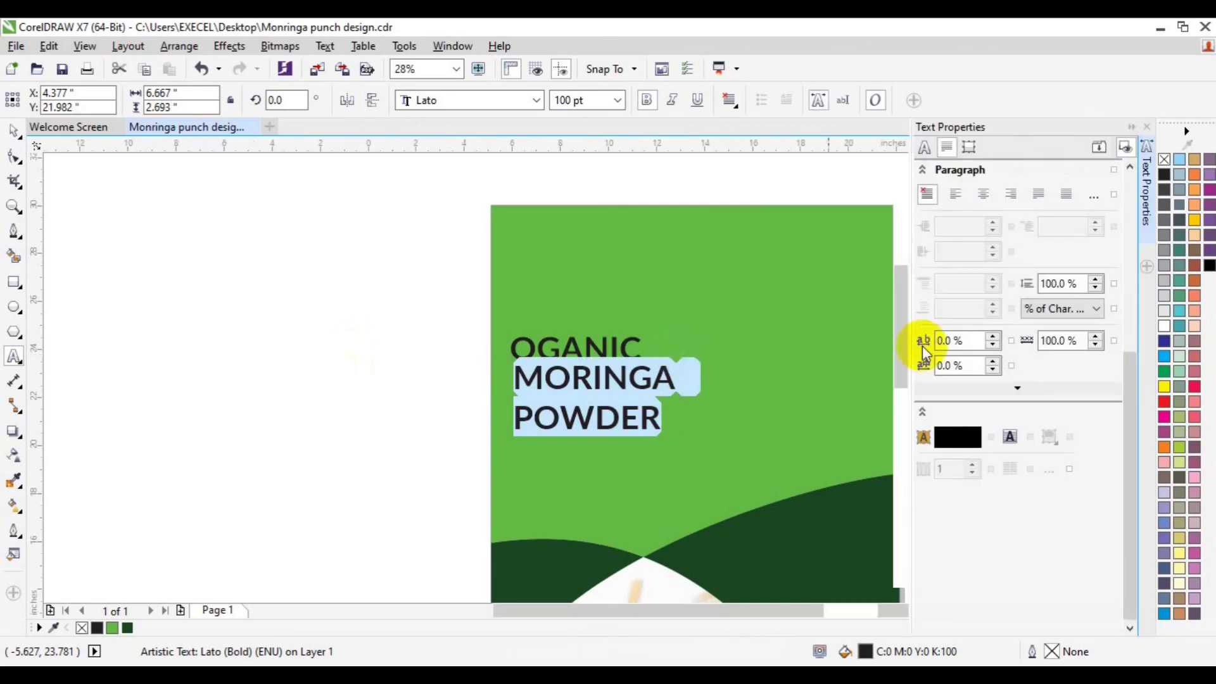
click(537, 101)
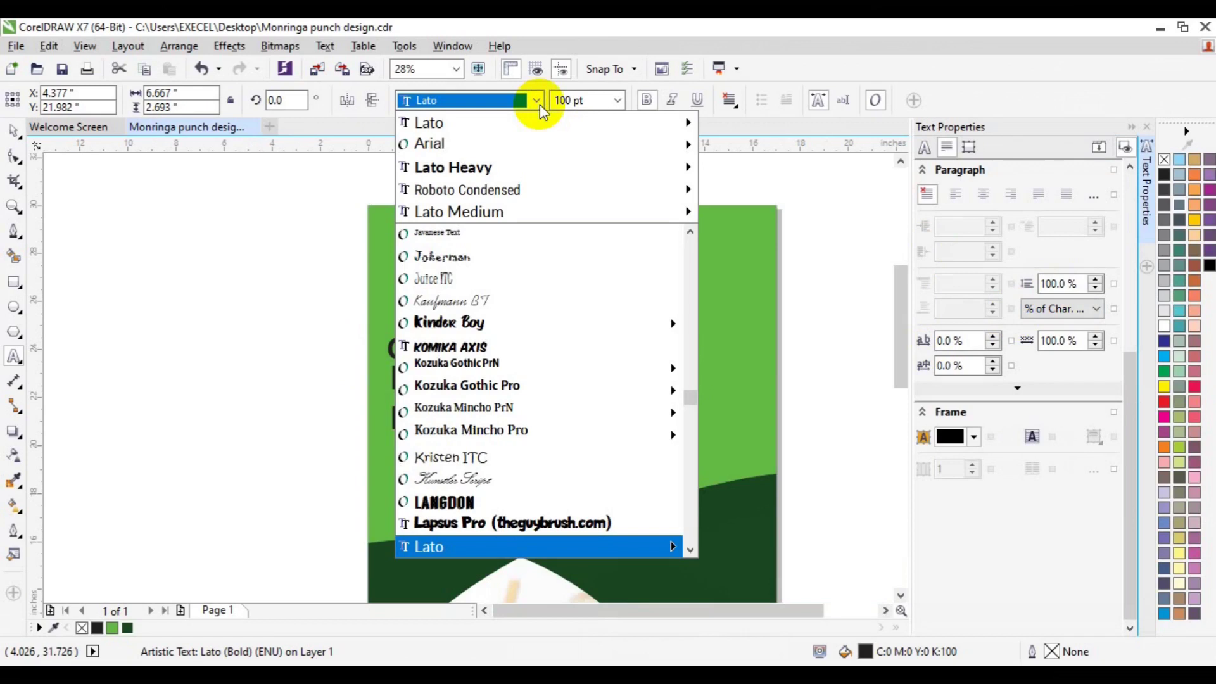
text(Back to Black Demo)
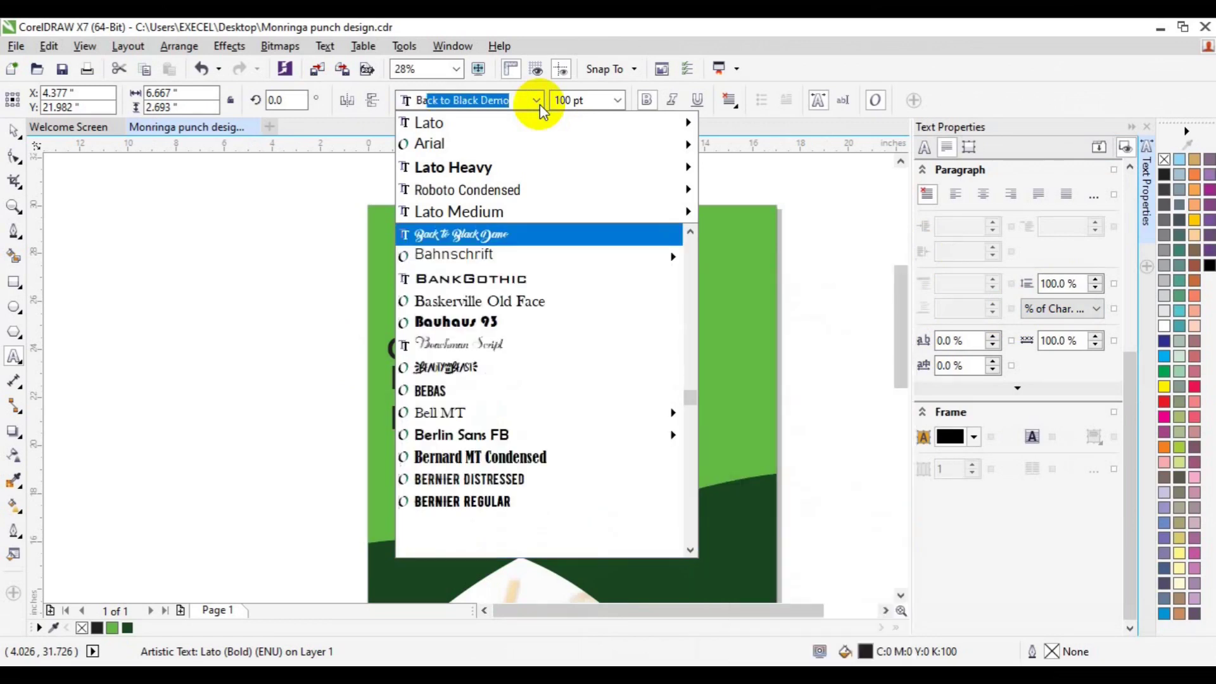
click(457, 392)
click(458, 392)
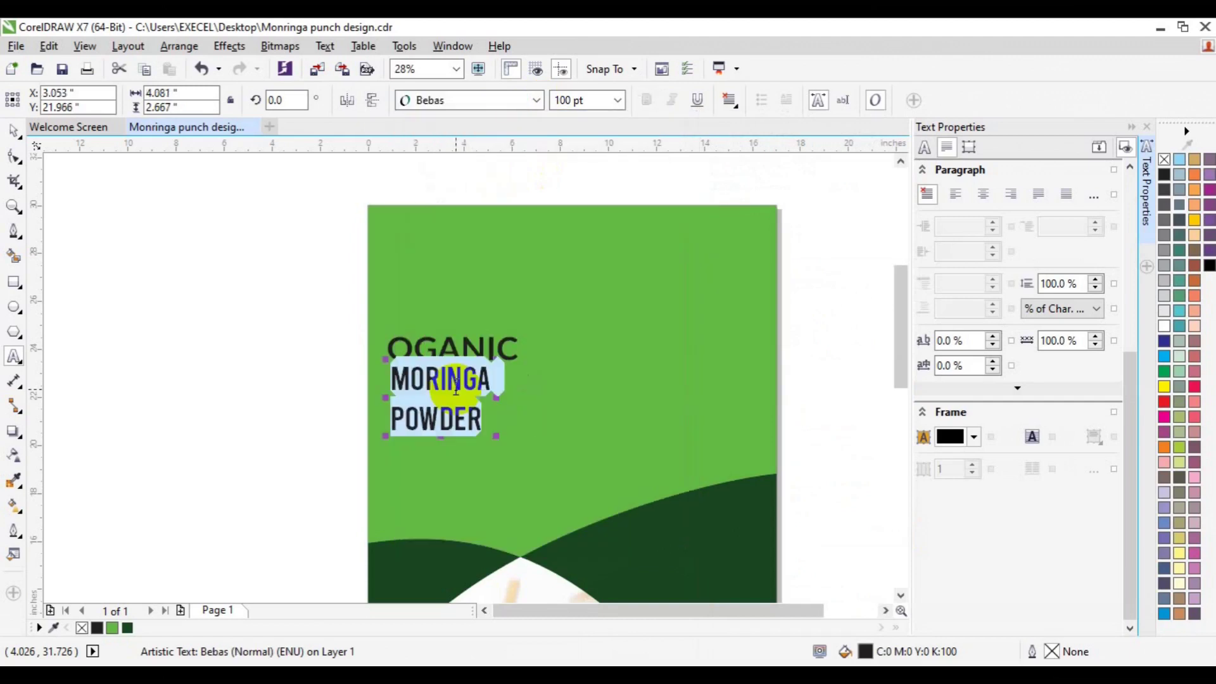
click(581, 100)
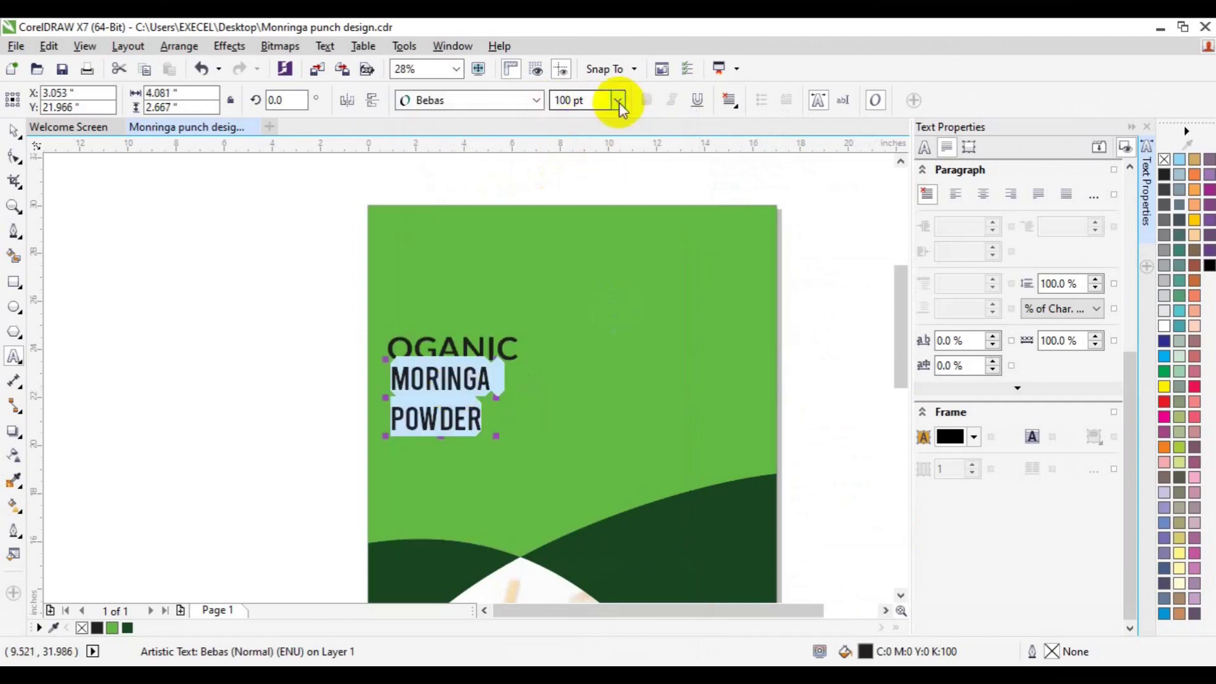
click(618, 102)
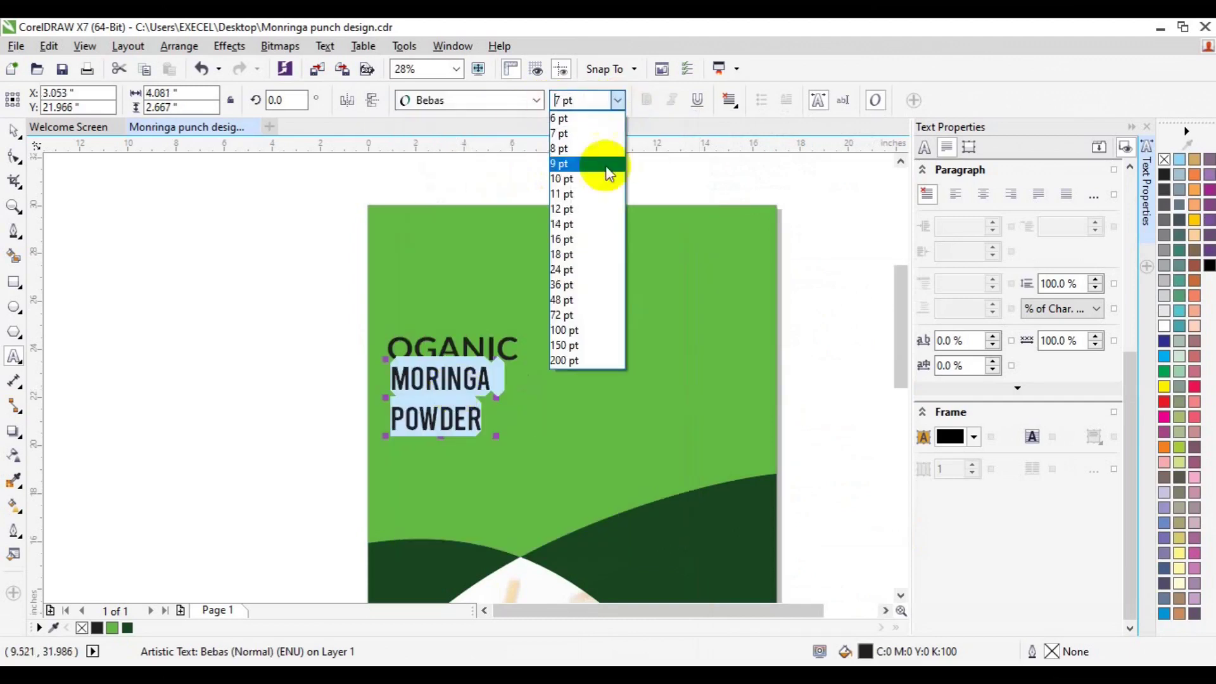
click(583, 346)
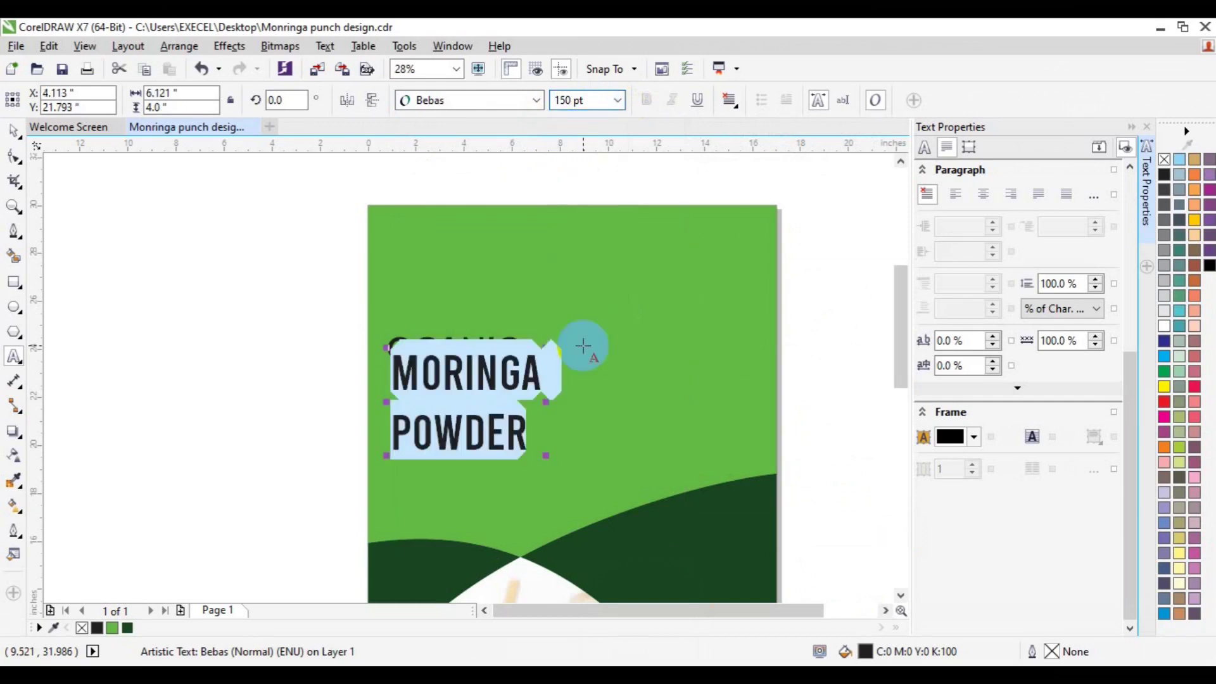
Step: Break the MORINGA POWDER text into separate lines and move MORINGA down closer to POWDER
click(16, 132)
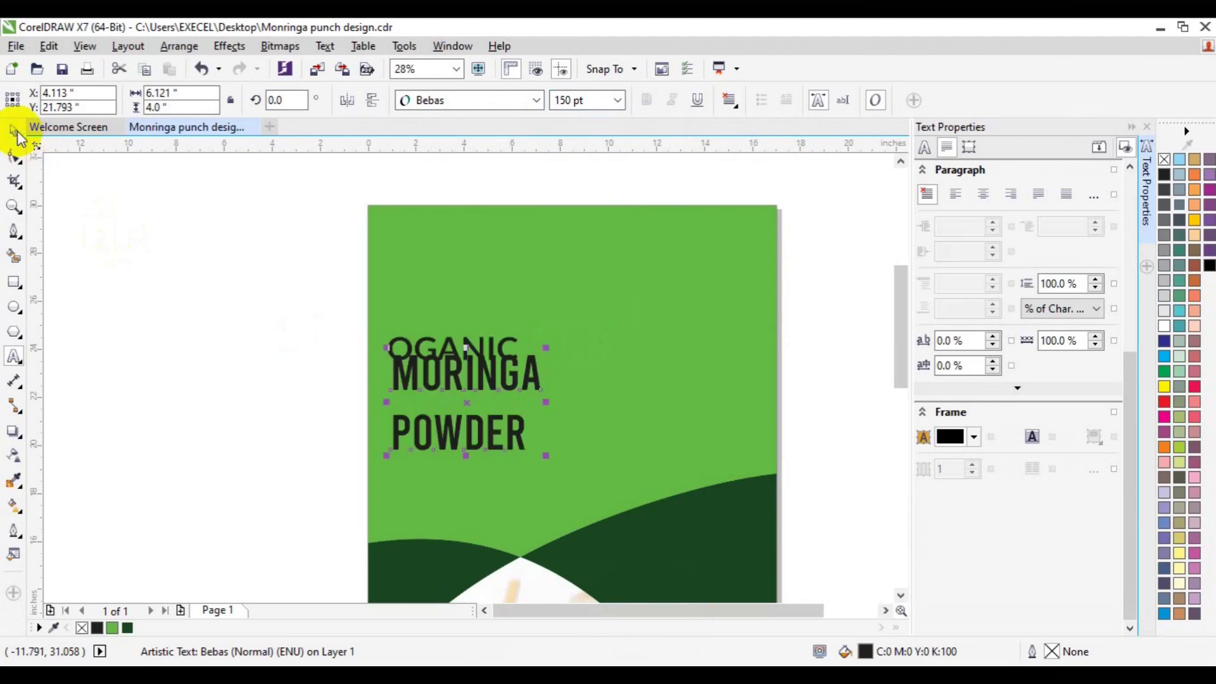
drag(469, 375, 464, 390)
Step: Set the OGANIC text to 80 pt and align its left edge with MORINGA
click(447, 345)
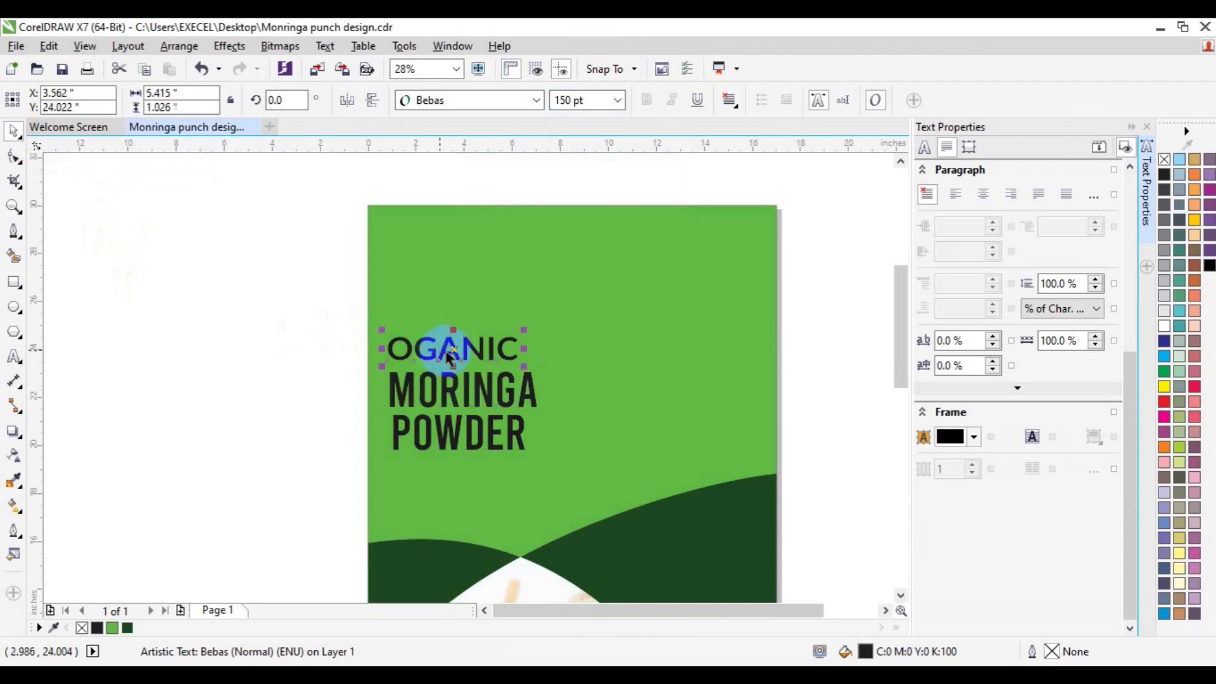
click(568, 103)
key(BackSpace)
key(BackSpace)
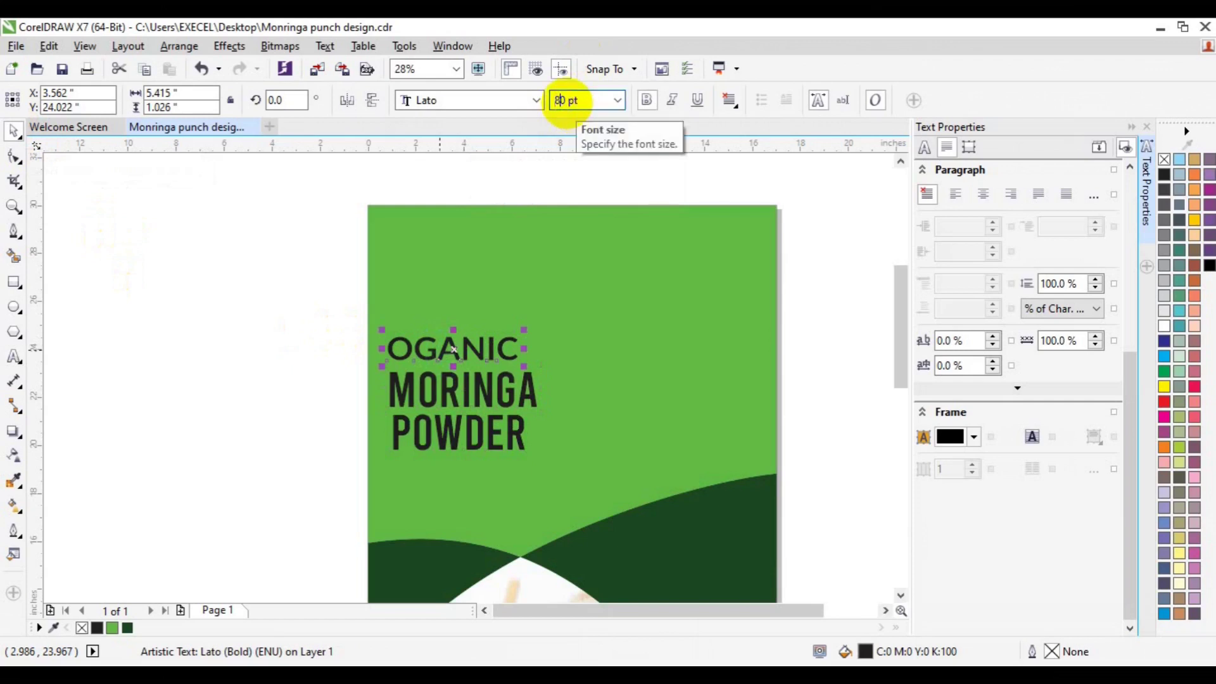
text(8)
key(Return)
click(475, 398)
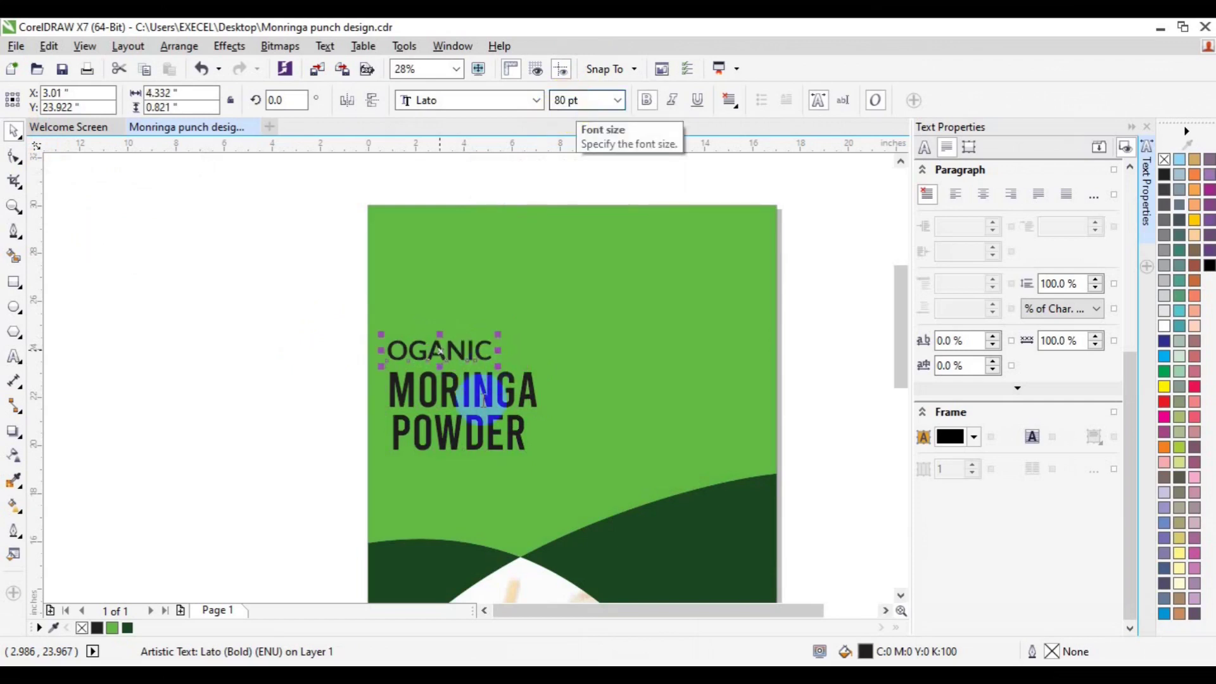
key(l)
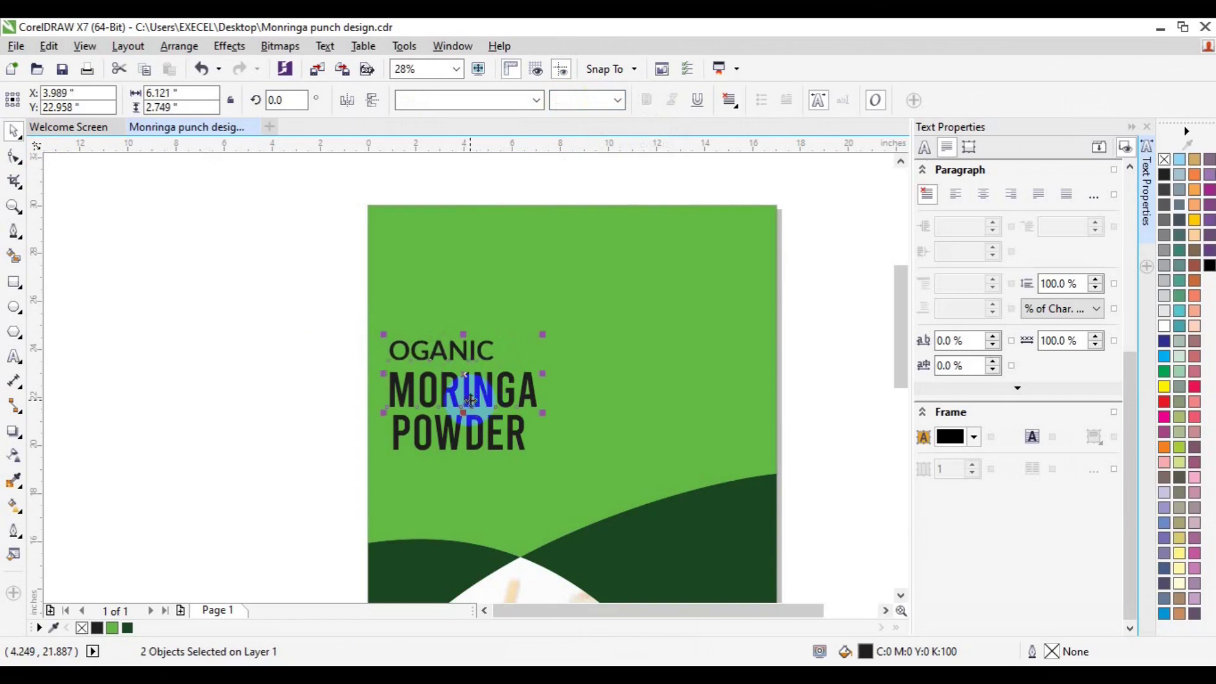
Step: Set the POWDER text to 200 pt and move it just below MORINGA
click(442, 445)
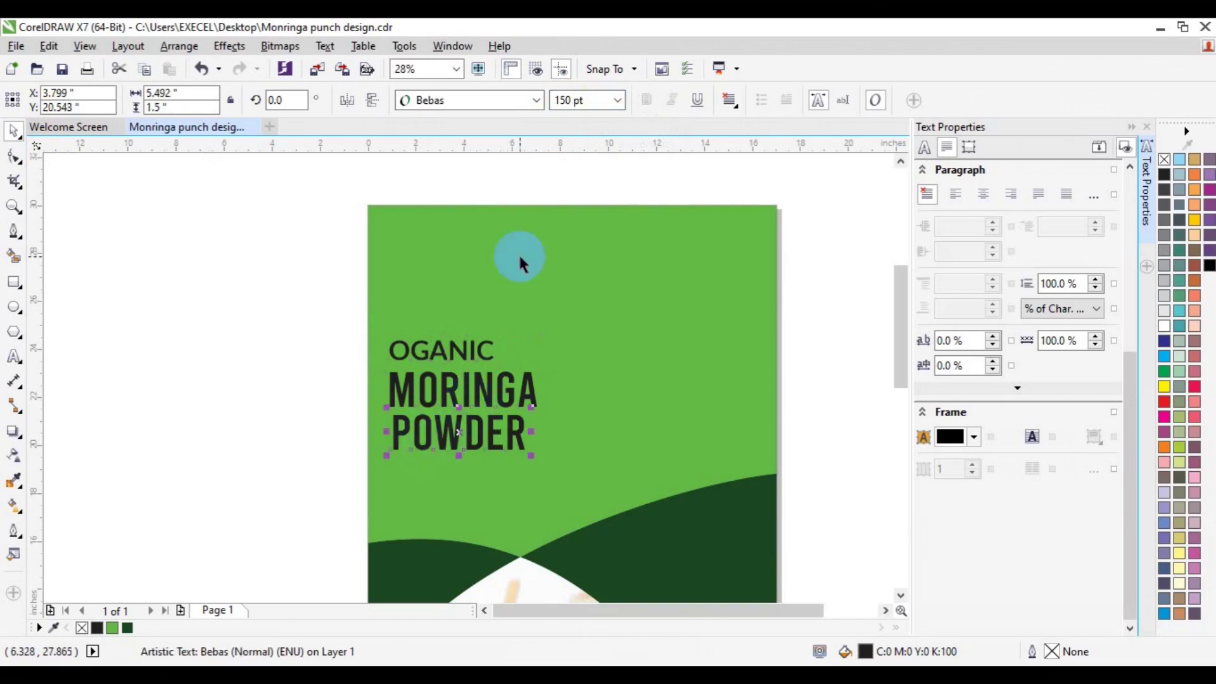
click(560, 101)
key(BackSpace)
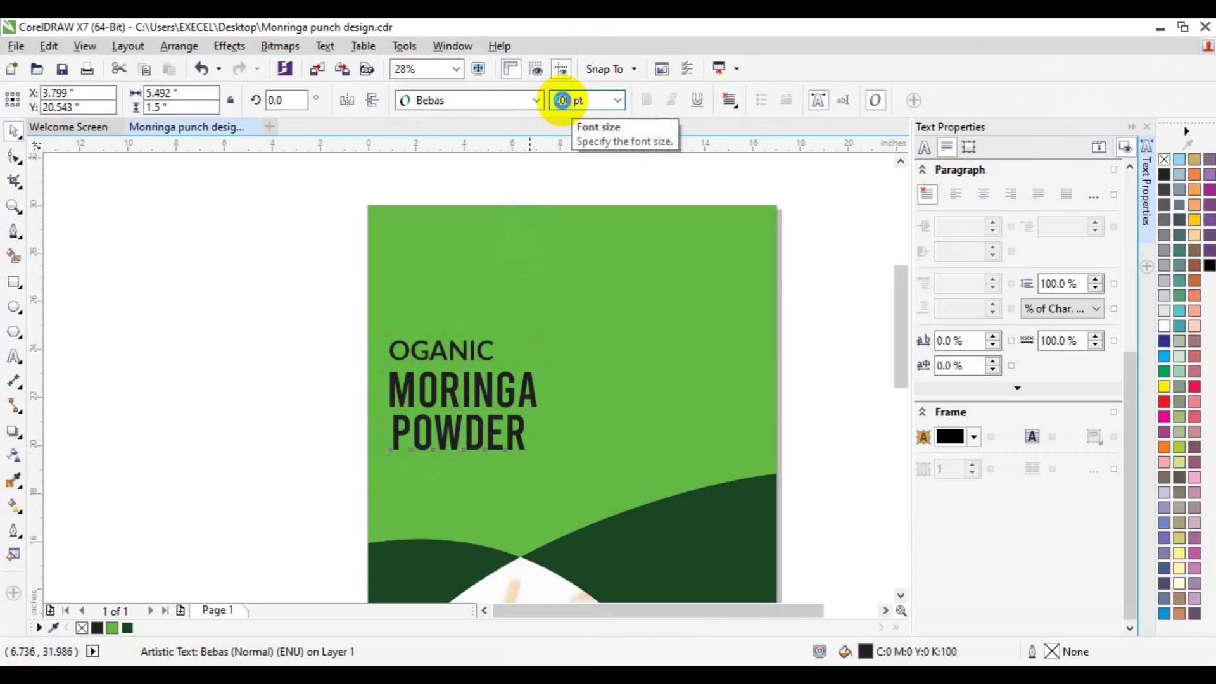
text(2)
key(Return)
drag(485, 430, 476, 436)
Step: Left-align POWDER with MORINGA and group both lines with OGANIC
shift+click(435, 400)
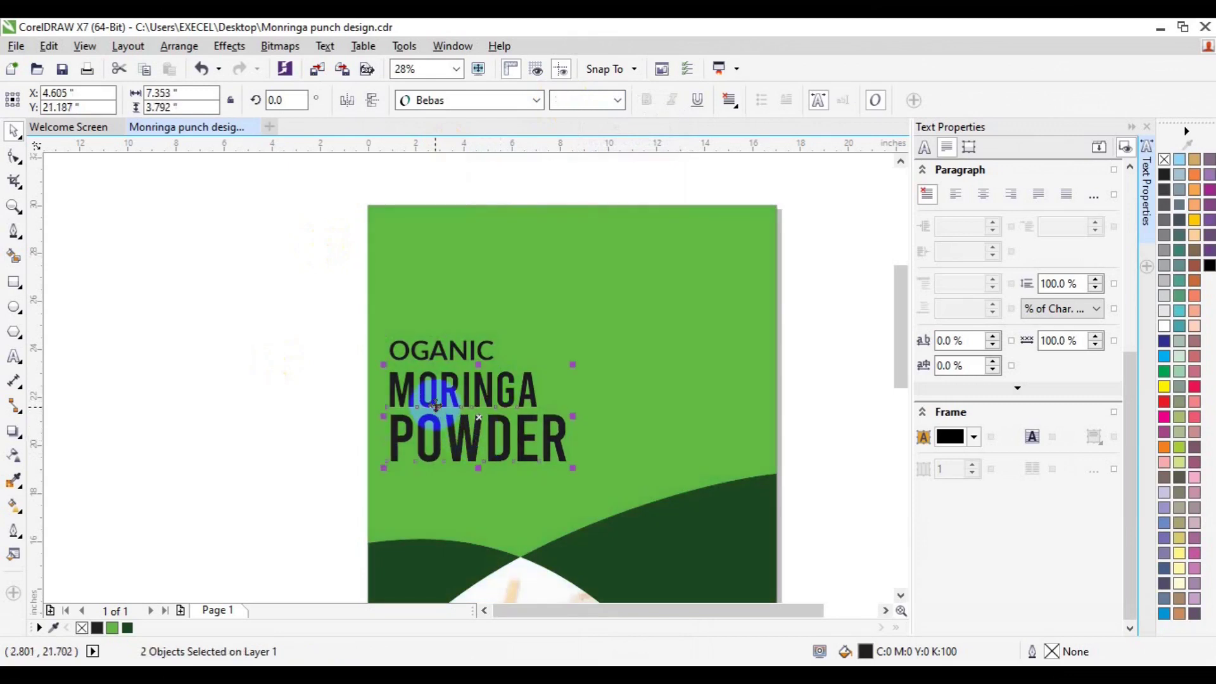
key(l)
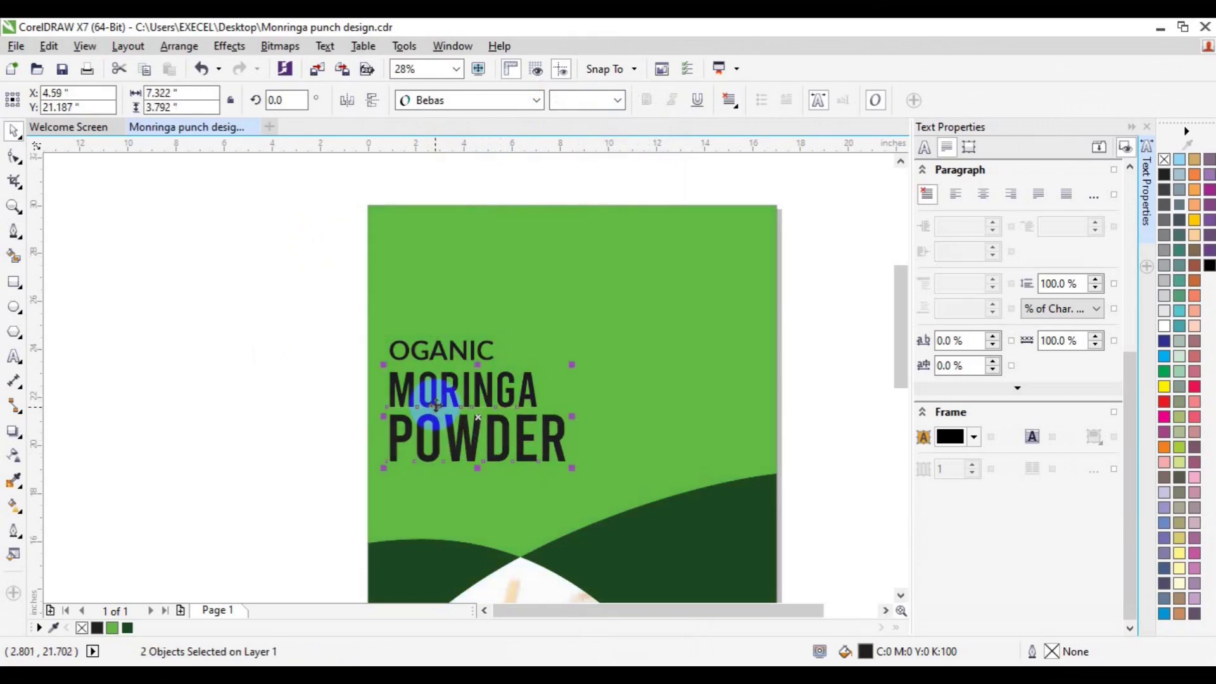
click(439, 355)
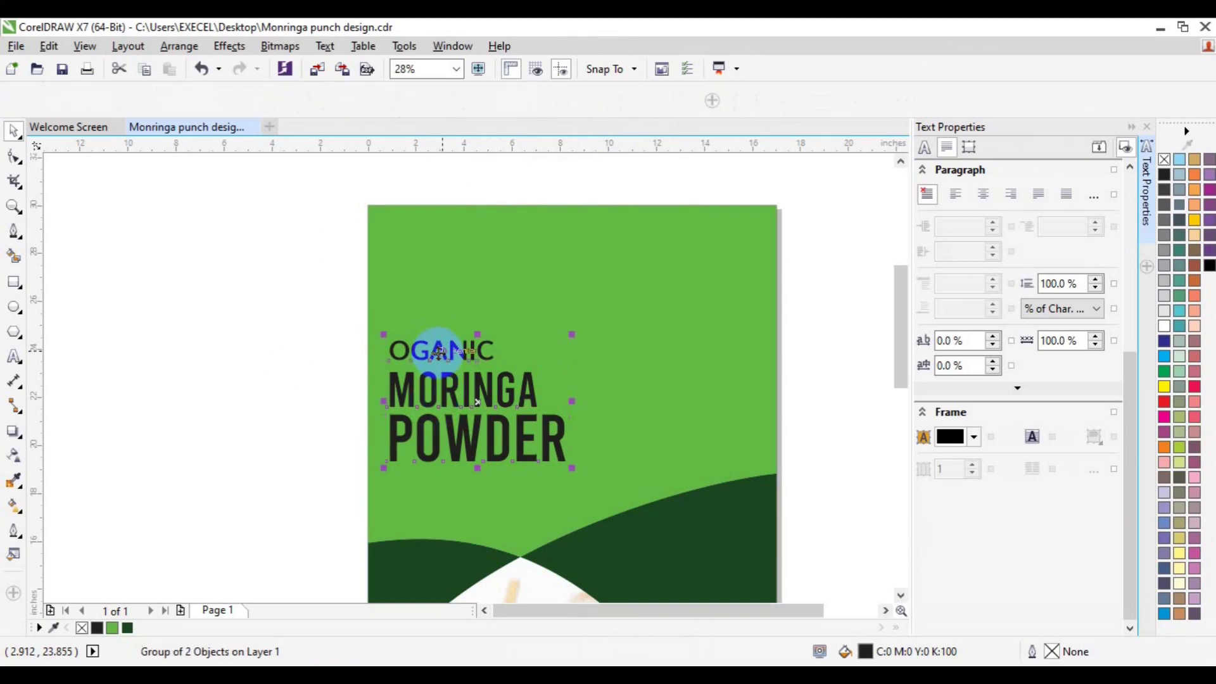
Step: Ungroup OGANIC from the title lines and place a duplicate of it just below POWDER
key(ctrl+u)
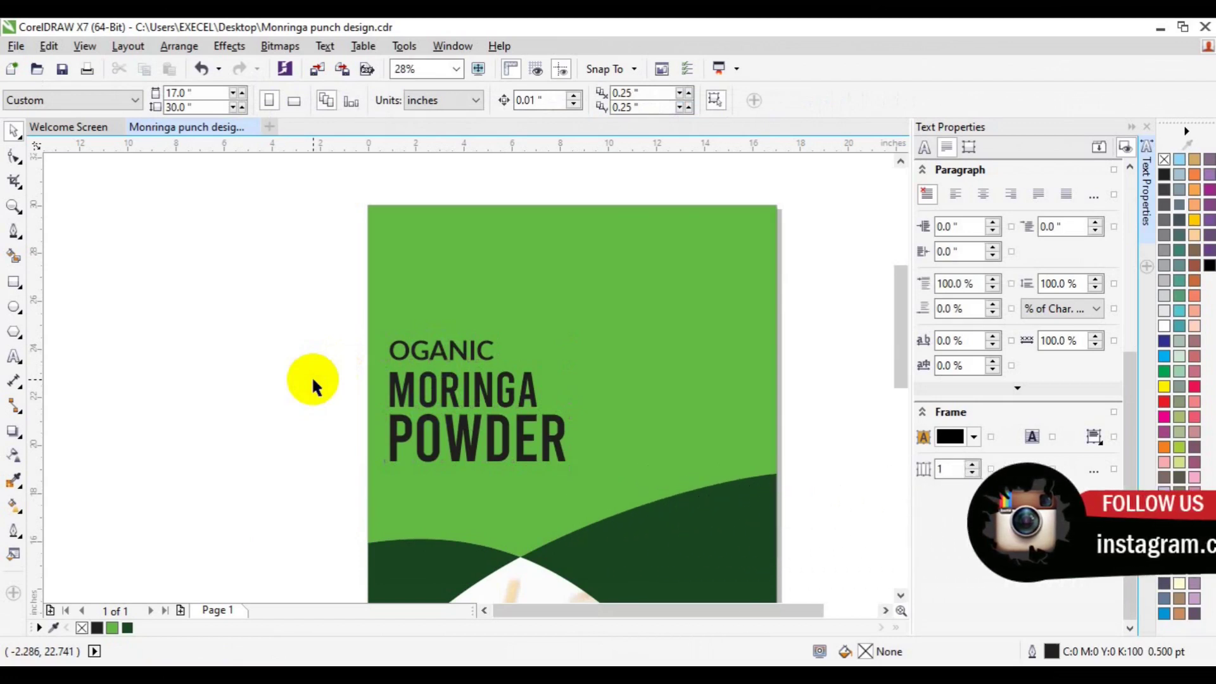
click(14, 358)
drag(494, 350, 457, 352)
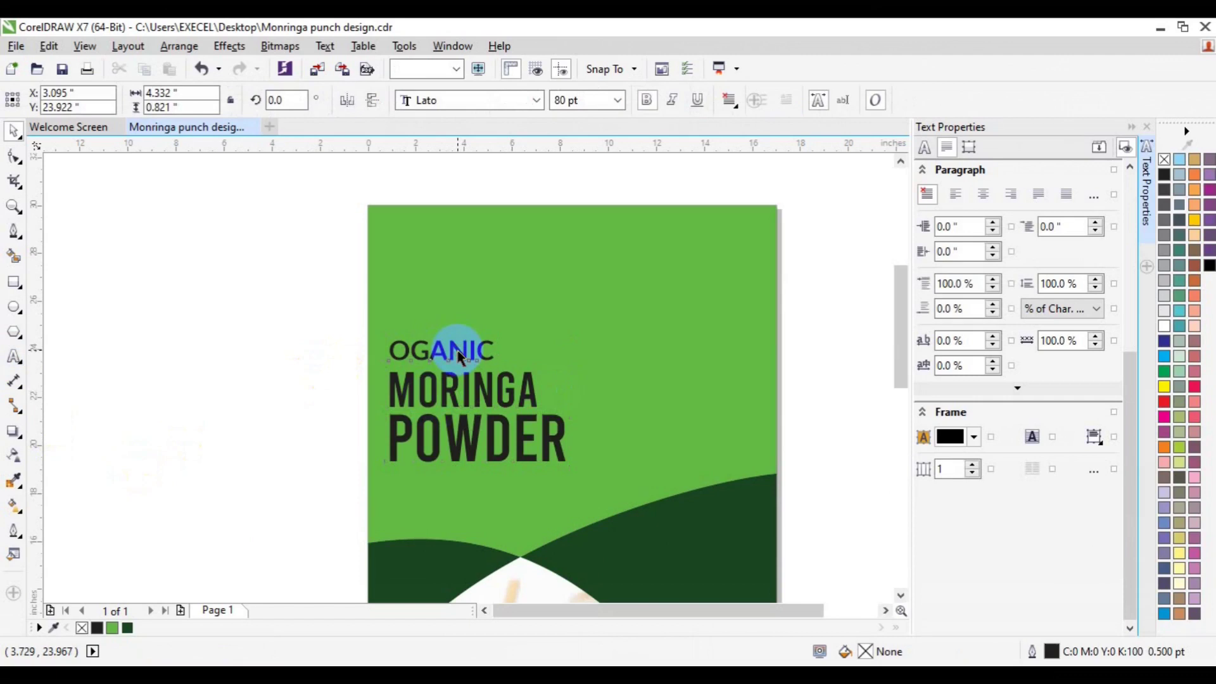
key(ctrl+d)
drag(453, 349, 450, 484)
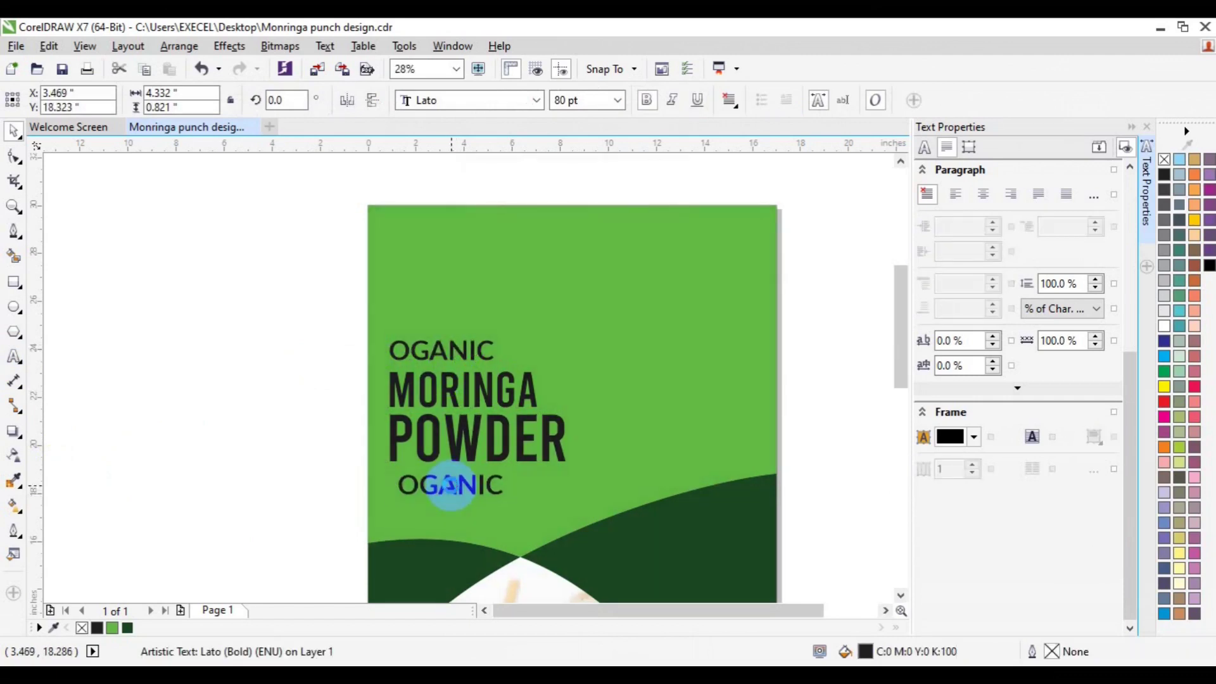
Step: Replace the duplicated OGANIC text with two lines reading "NOURISHING & DEXTOXIFYING" and "NUTRIENT-RICH SUPERLEAF"
click(13, 356)
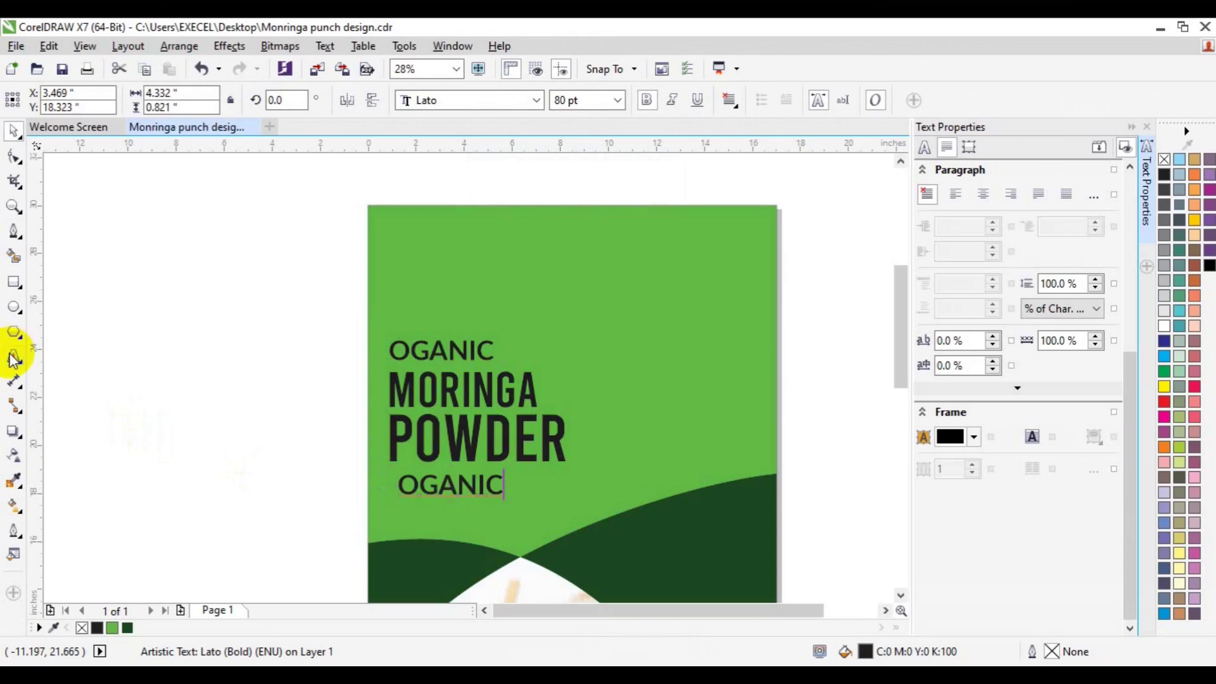
key(ctrl+a)
text(NOURI)
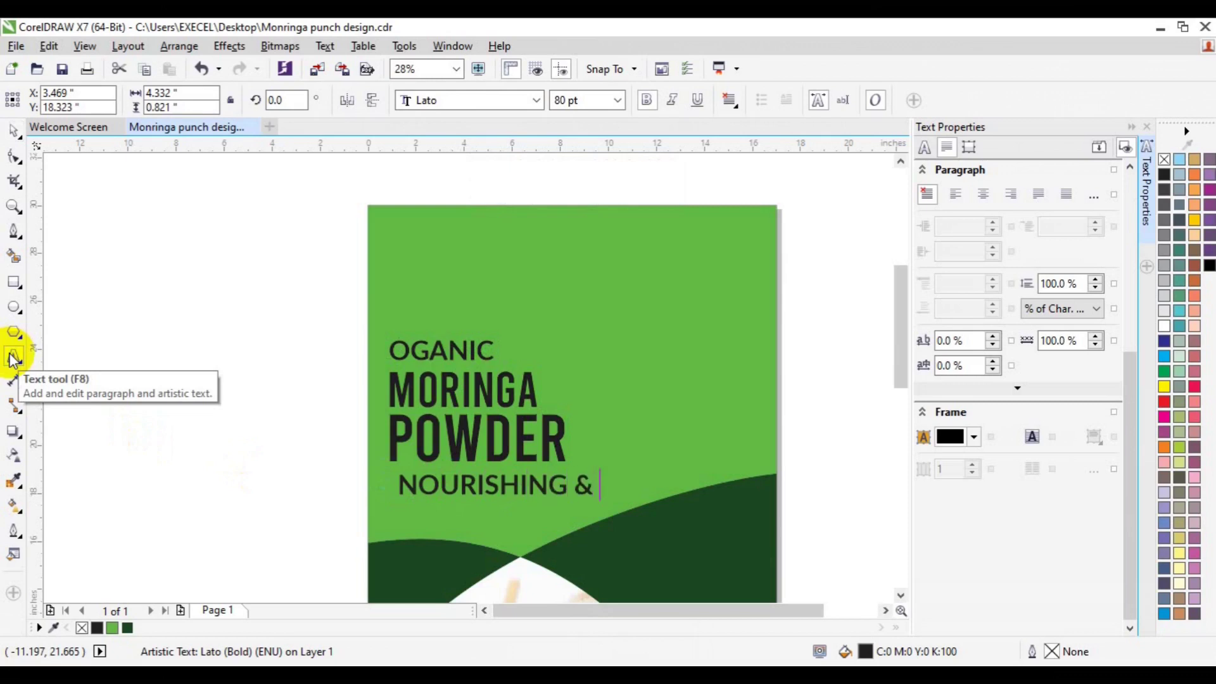
text(XTOXIF)
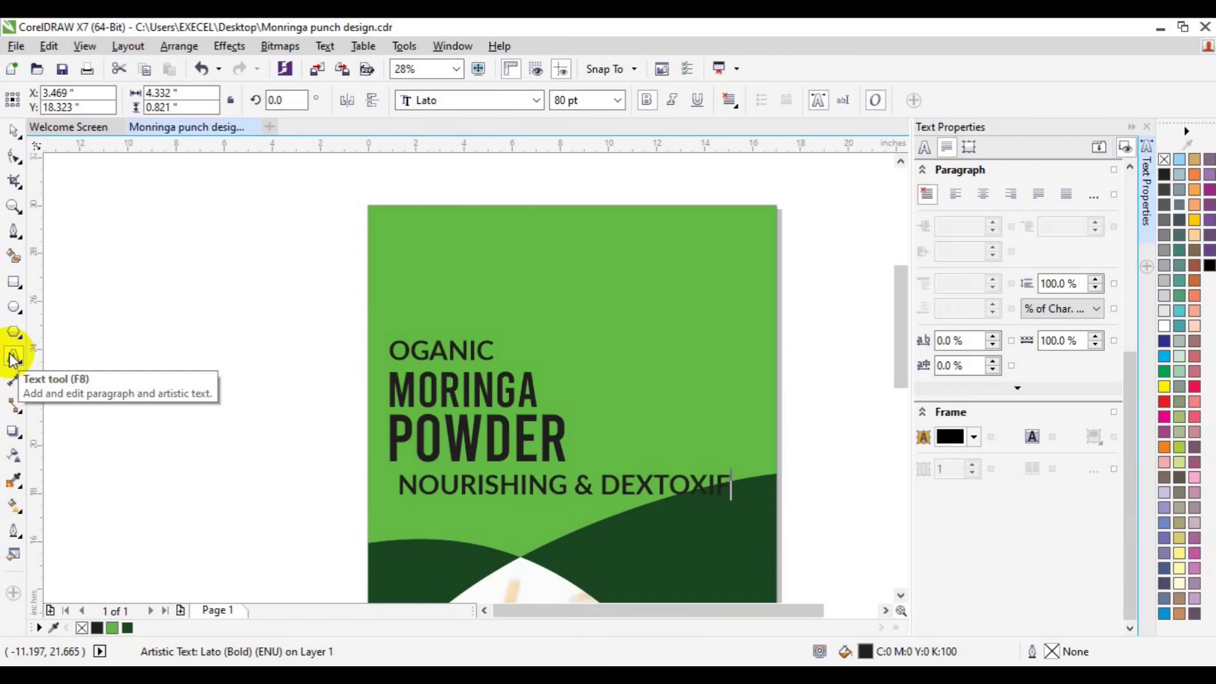
text(ING)
key(Return)
text(NU)
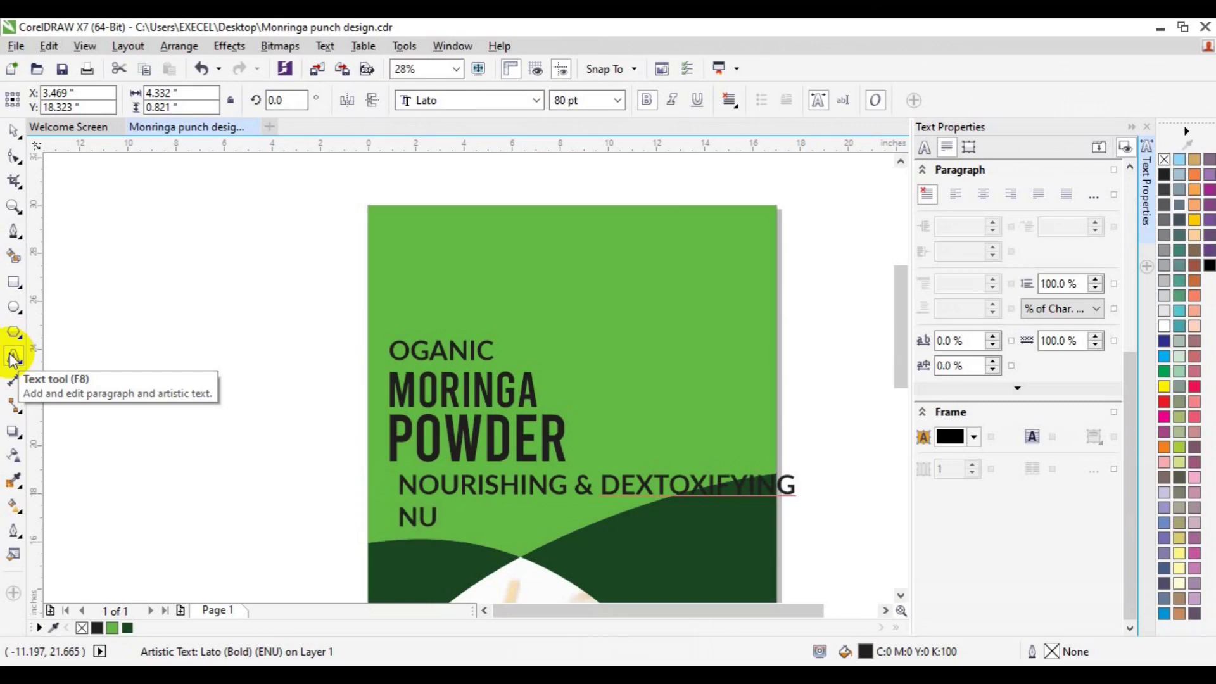
text(TRIENT)
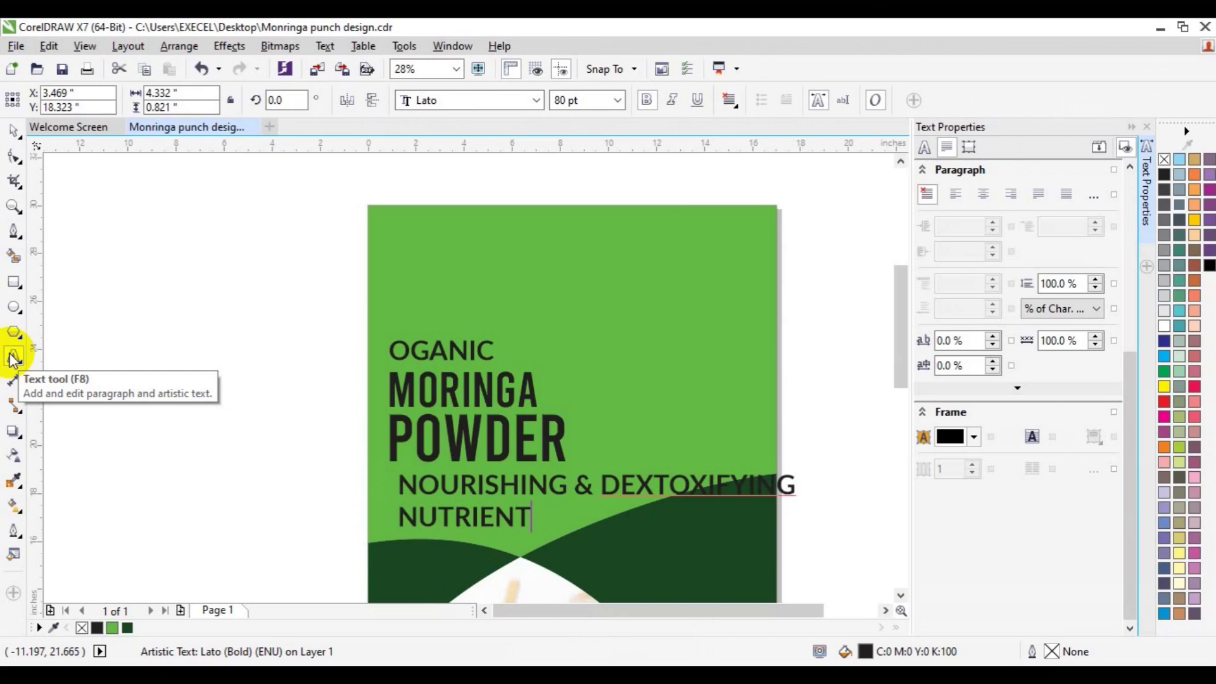
text(-RICH)
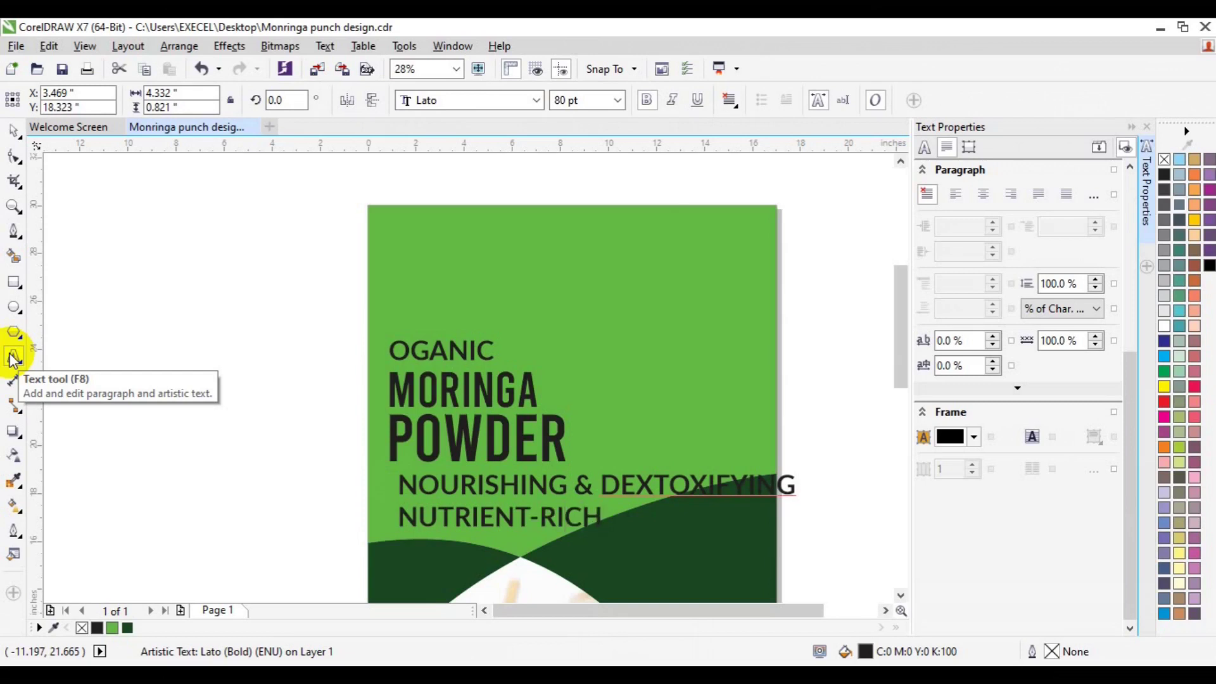
text( SUPER)
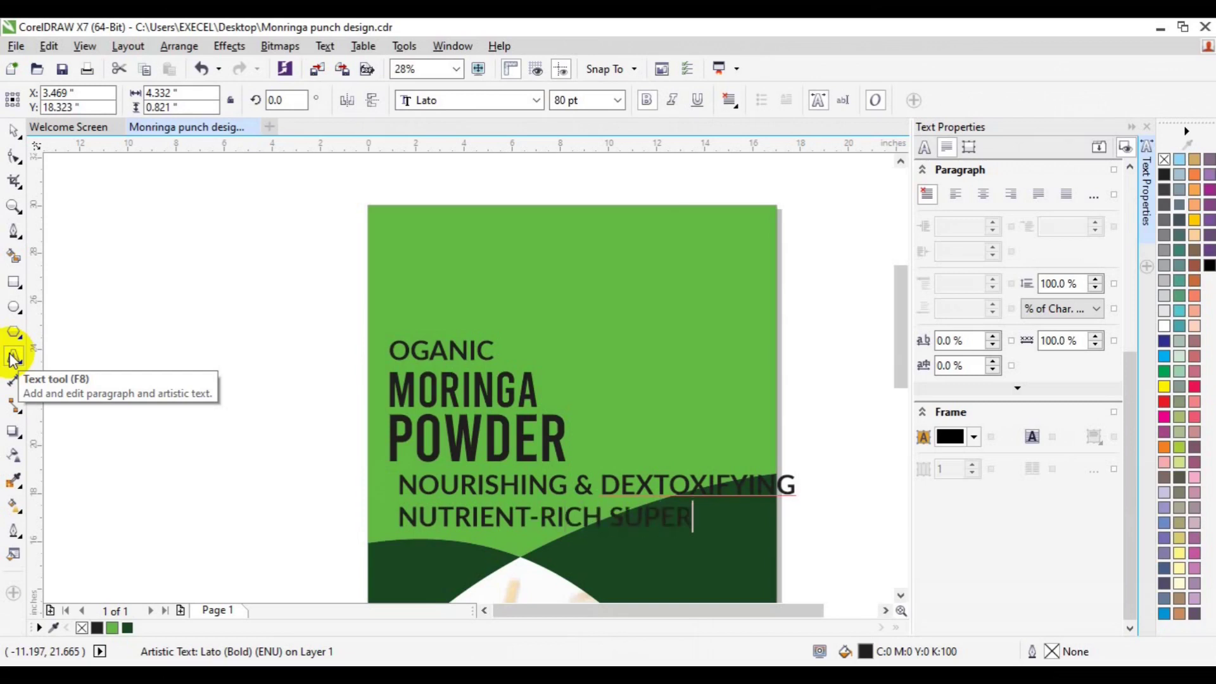
text(LEAF)
Step: Format the whole two-line tagline in Lato Bold at 35 pt
key(ctrl+a)
click(560, 100)
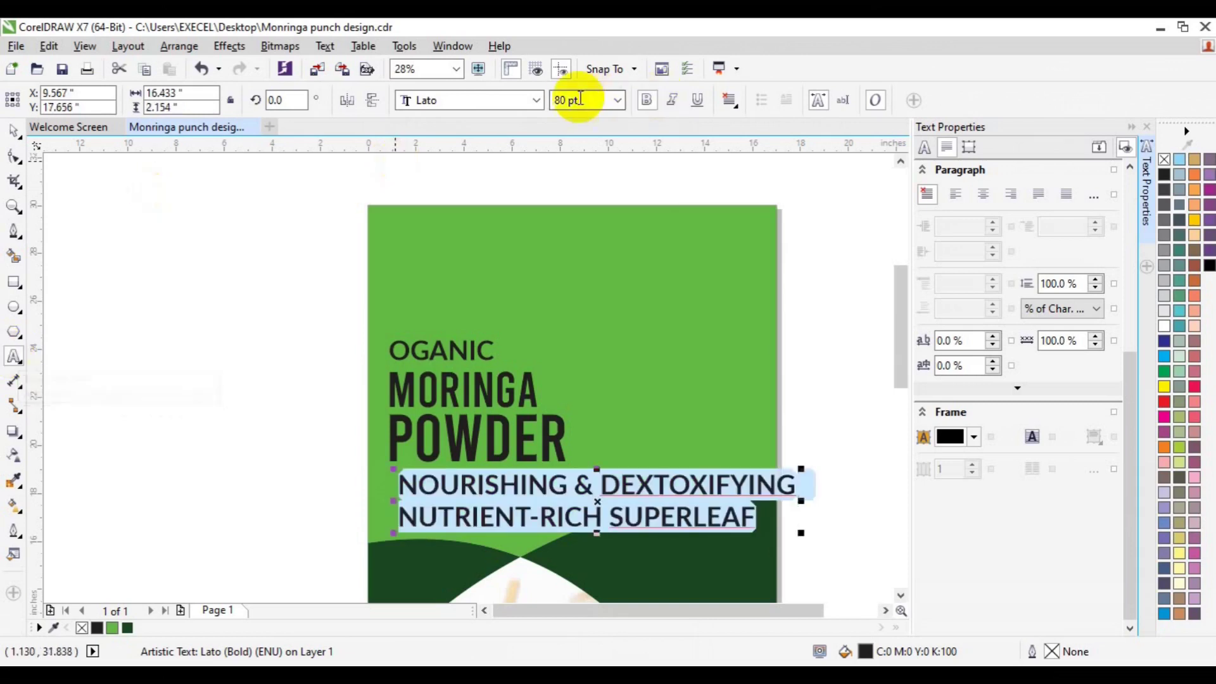
key(BackSpace)
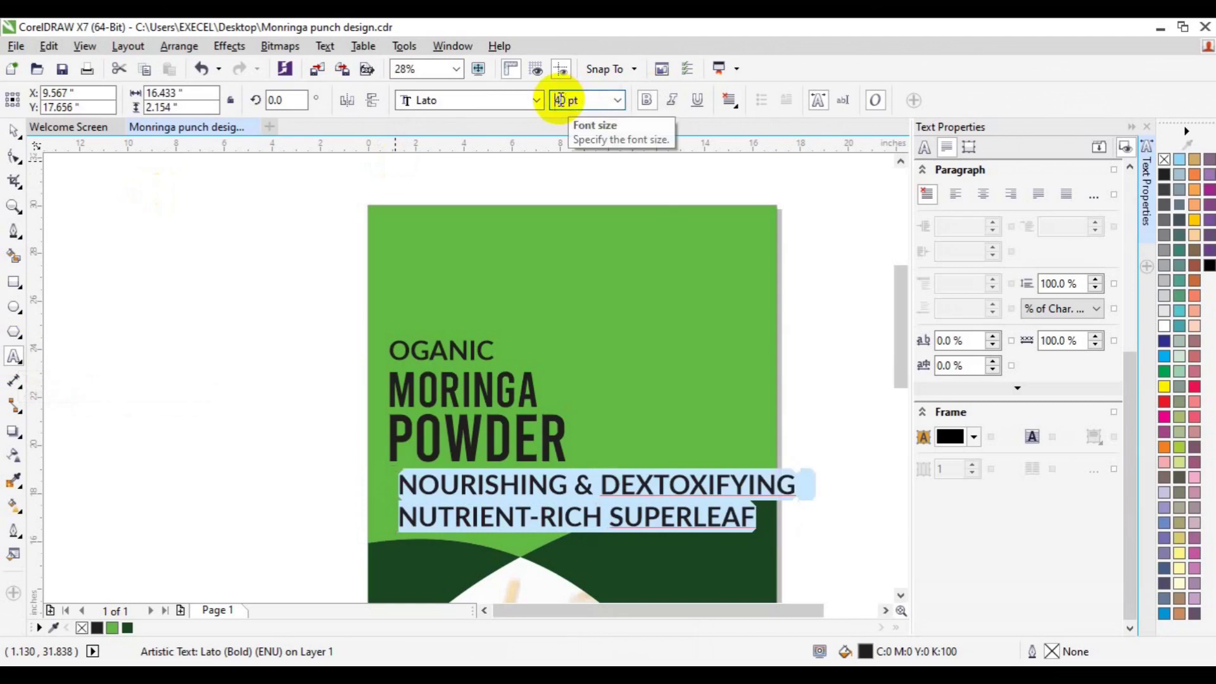
key(Return)
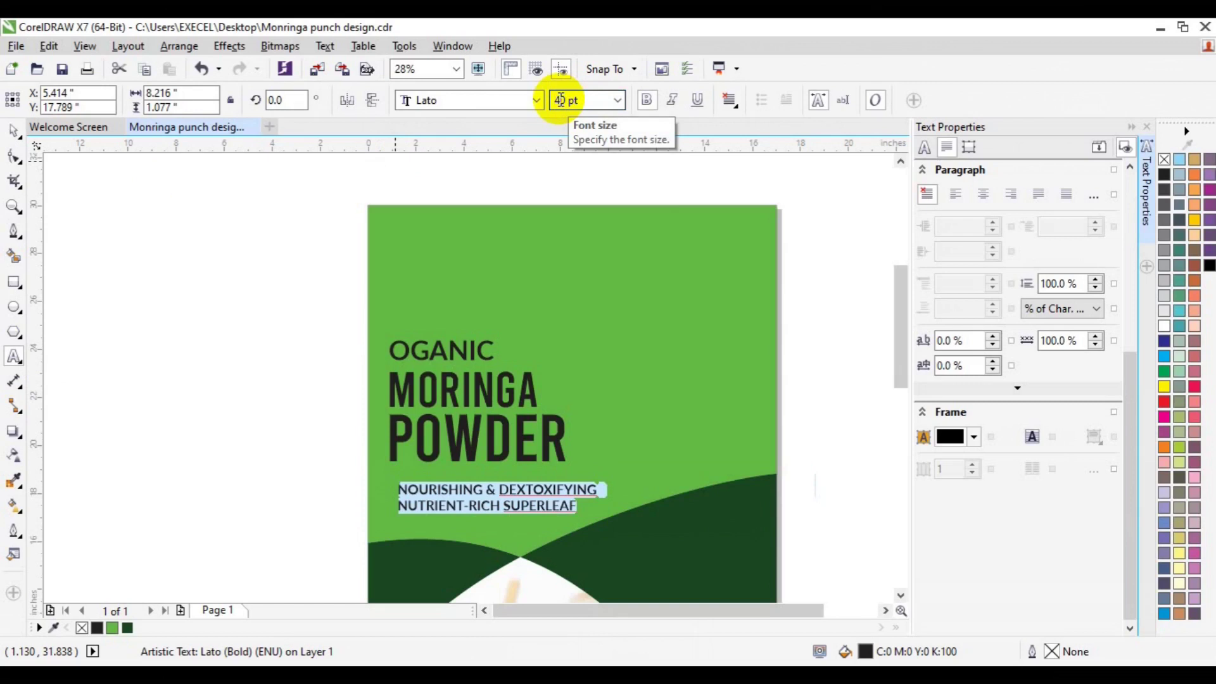
click(536, 99)
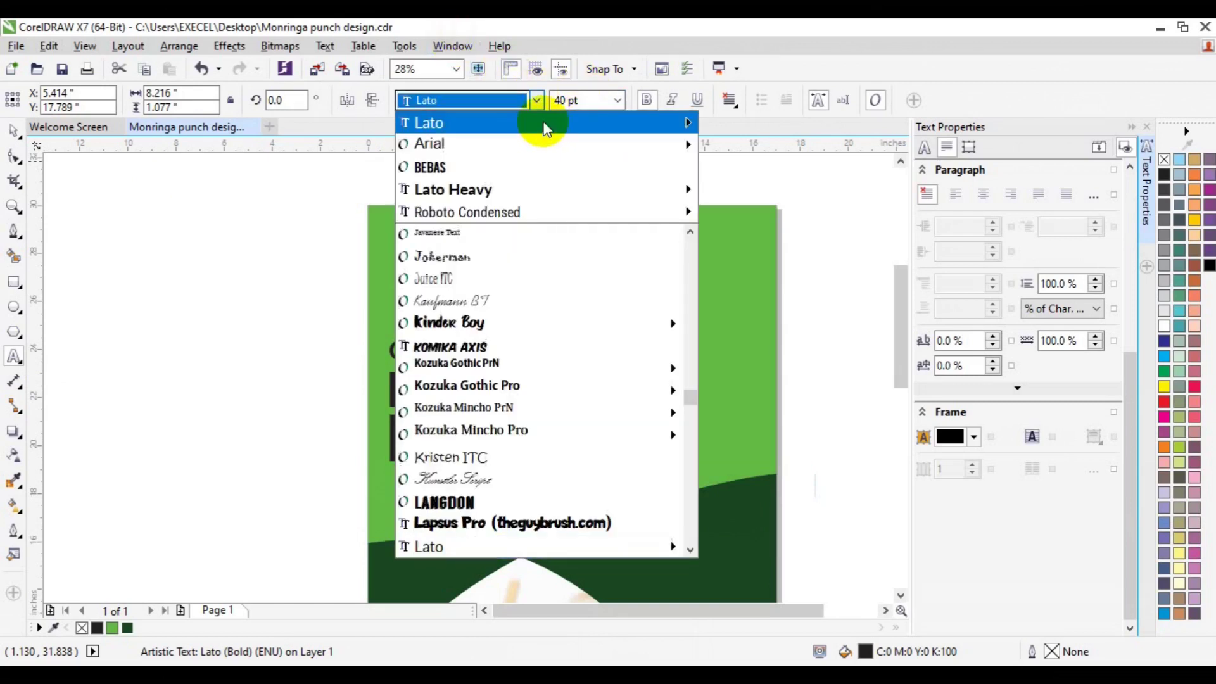
mouse_move(665, 115)
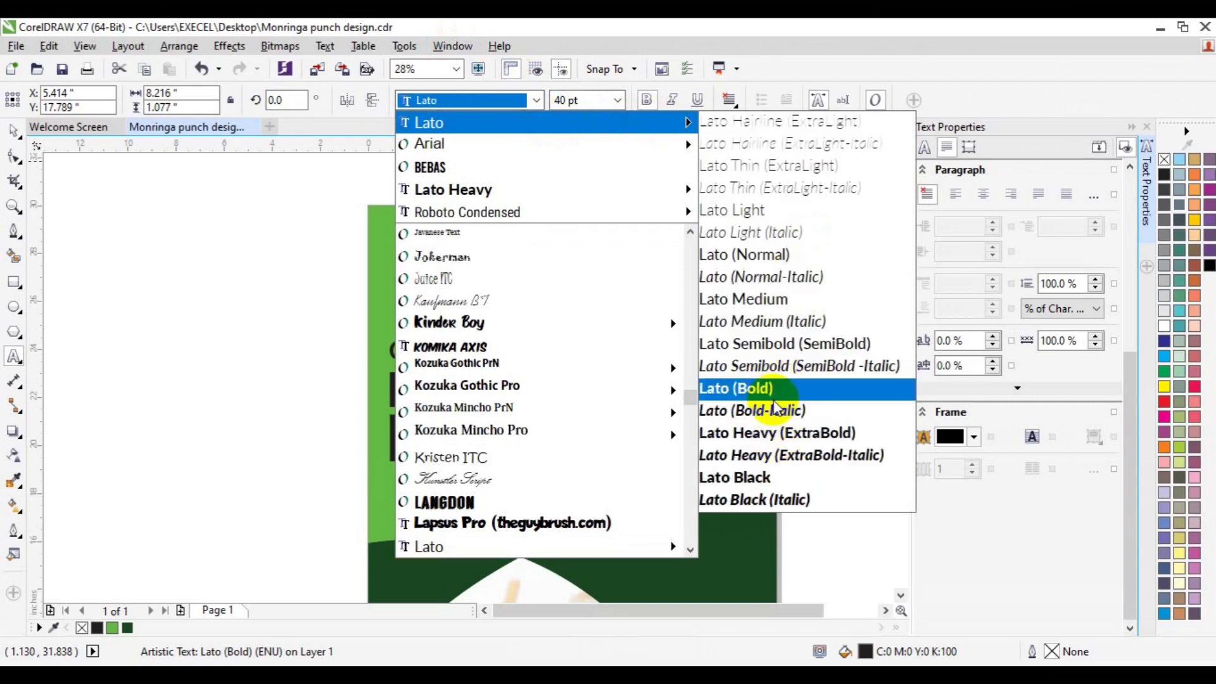
click(773, 395)
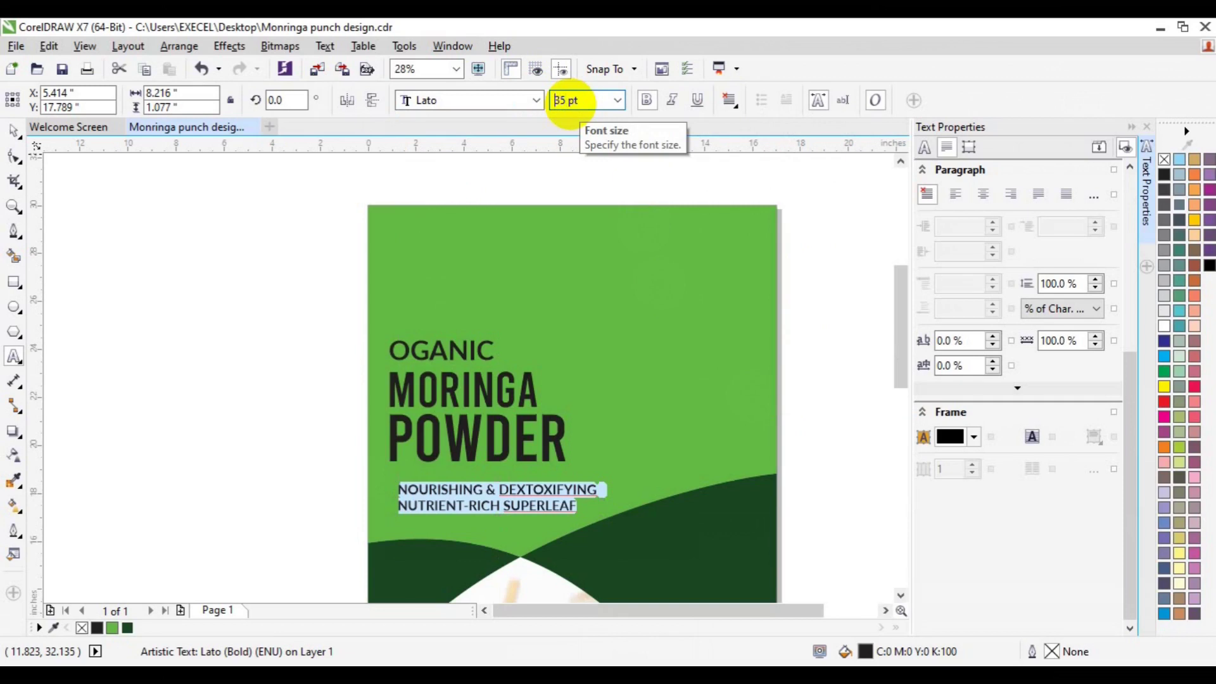
key(Return)
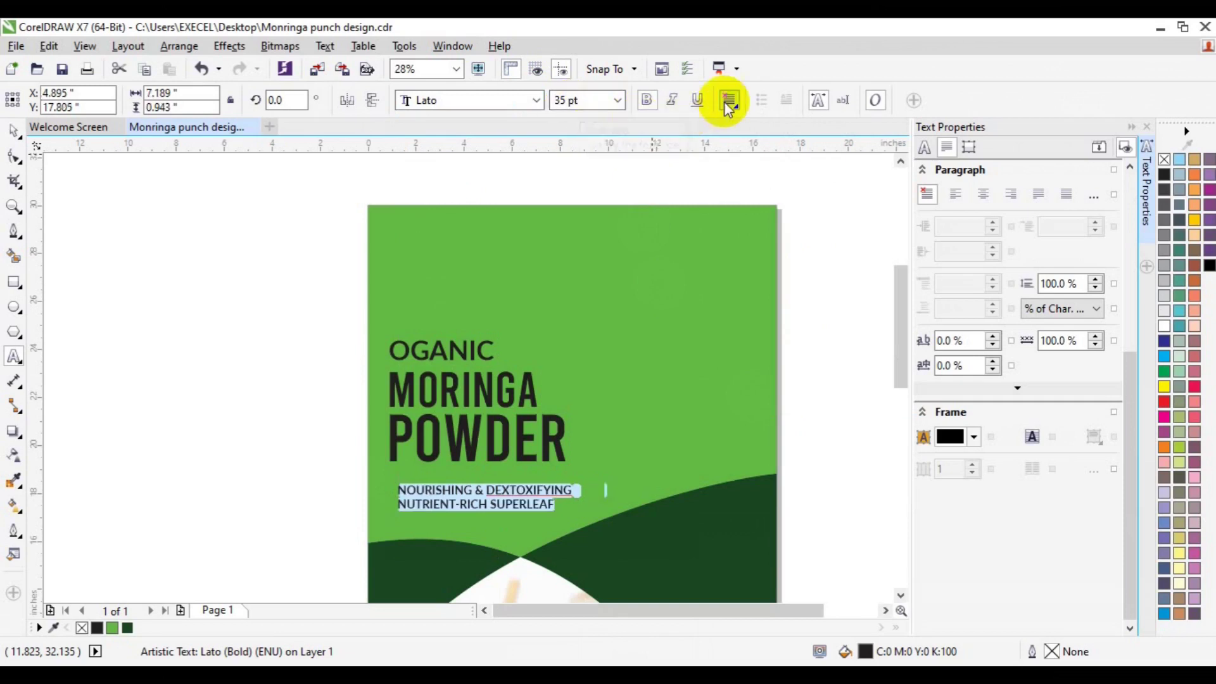
Step: Force-justify the two tagline lines so both span the same width
click(740, 112)
click(771, 200)
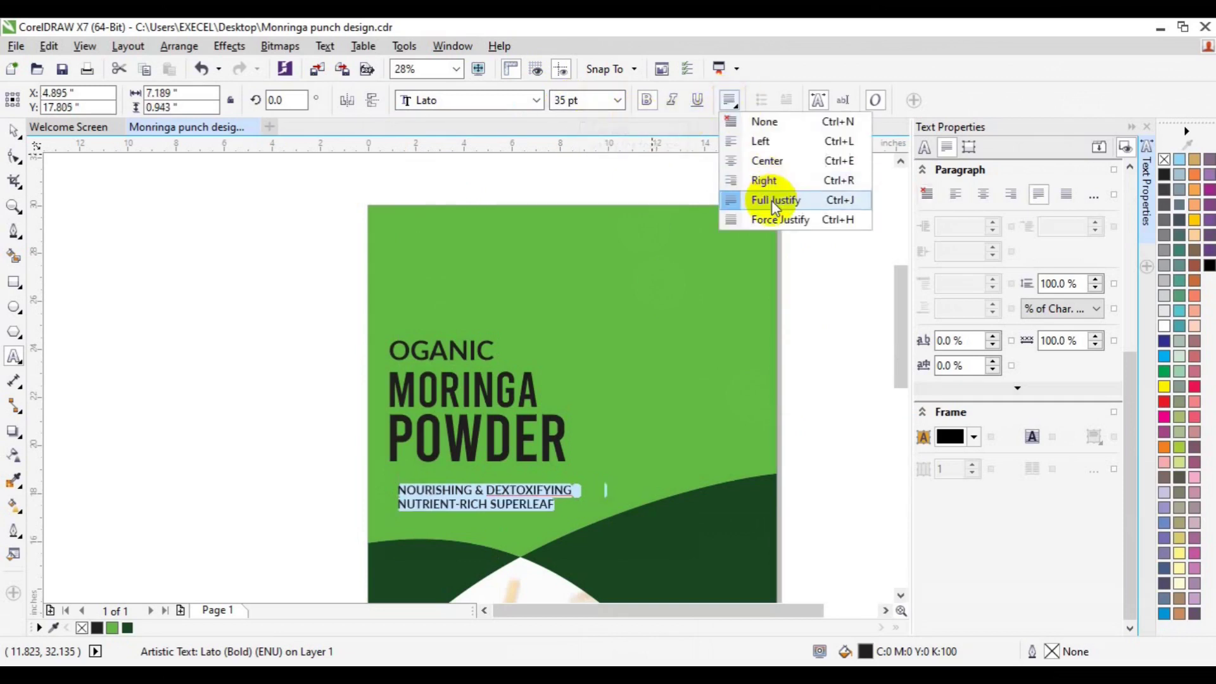
click(771, 218)
Step: Fill the tagline with white and move it directly under POWDER, lined up with the word's edges
click(13, 132)
click(1163, 327)
mouse_move(494, 493)
mouse_down()
mouse_move(473, 474)
mouse_move(486, 481)
mouse_up()
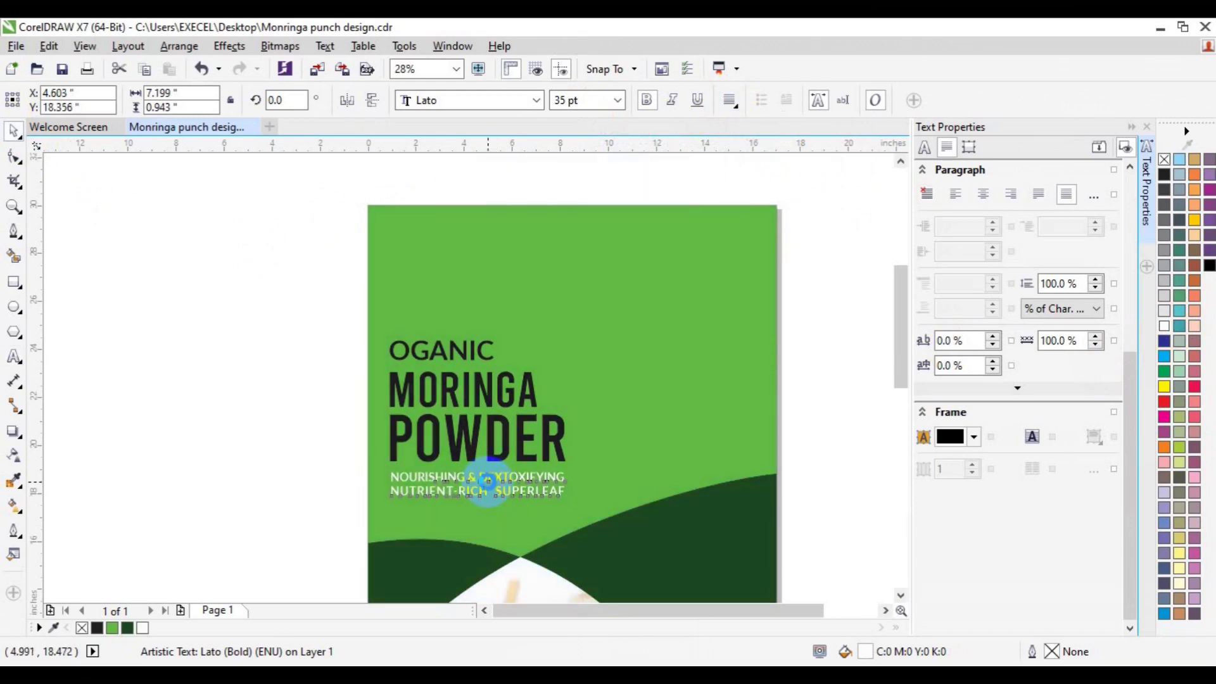
shift+click(467, 457)
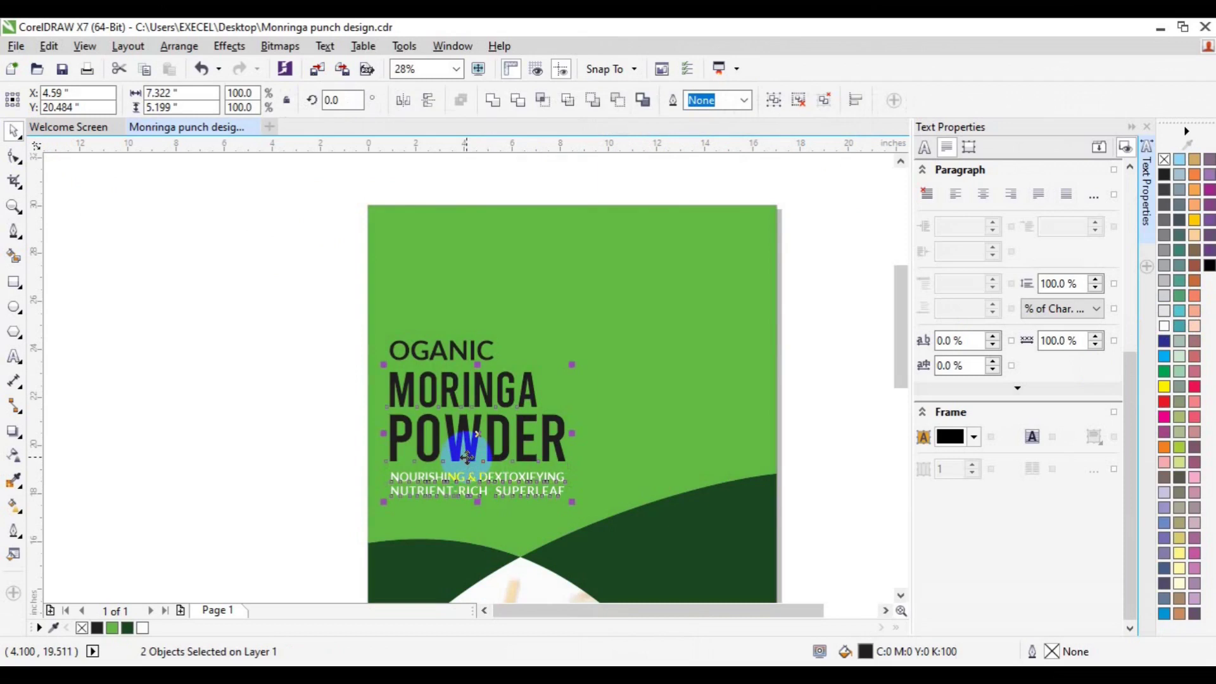
click(248, 481)
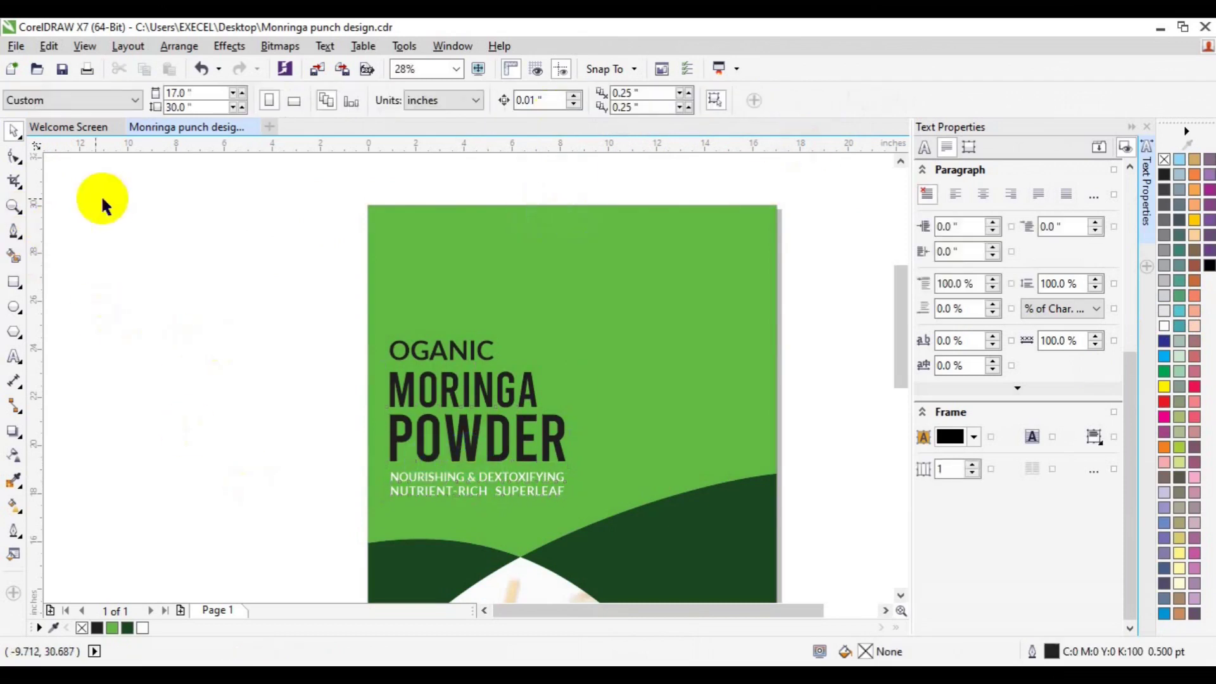
Step: Draw a straight horizontal line about 7.3 inches long between POWDER and the tagline with the Pen tool
click(14, 206)
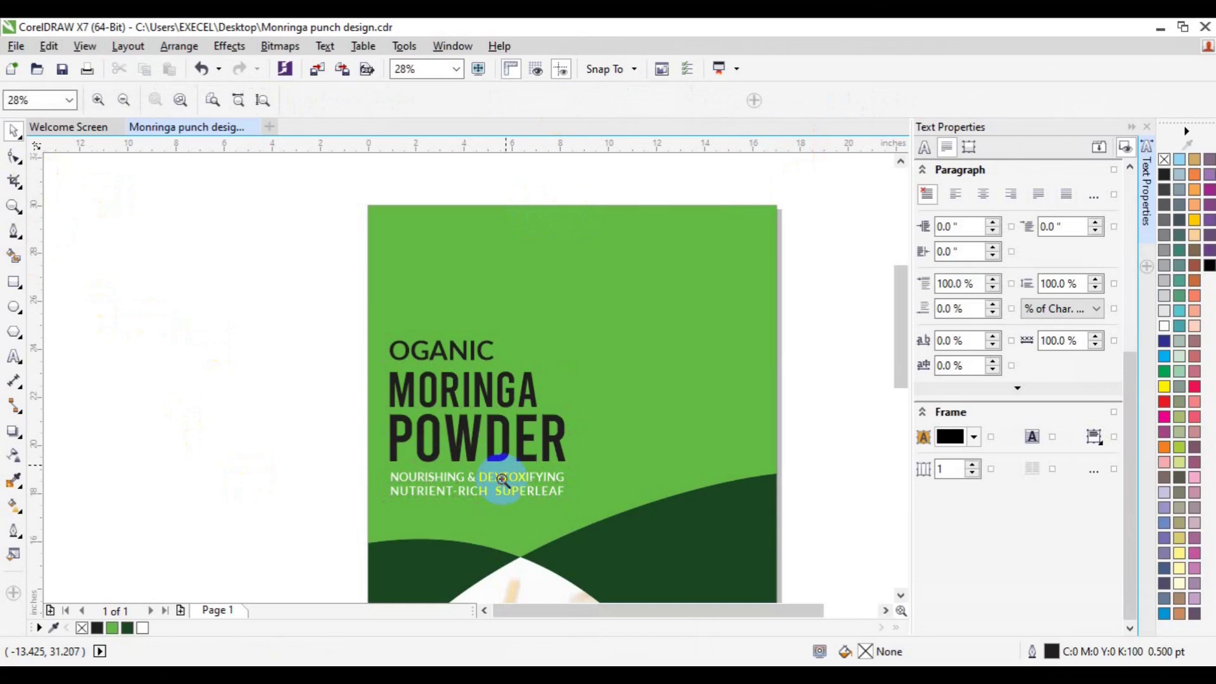
click(501, 479)
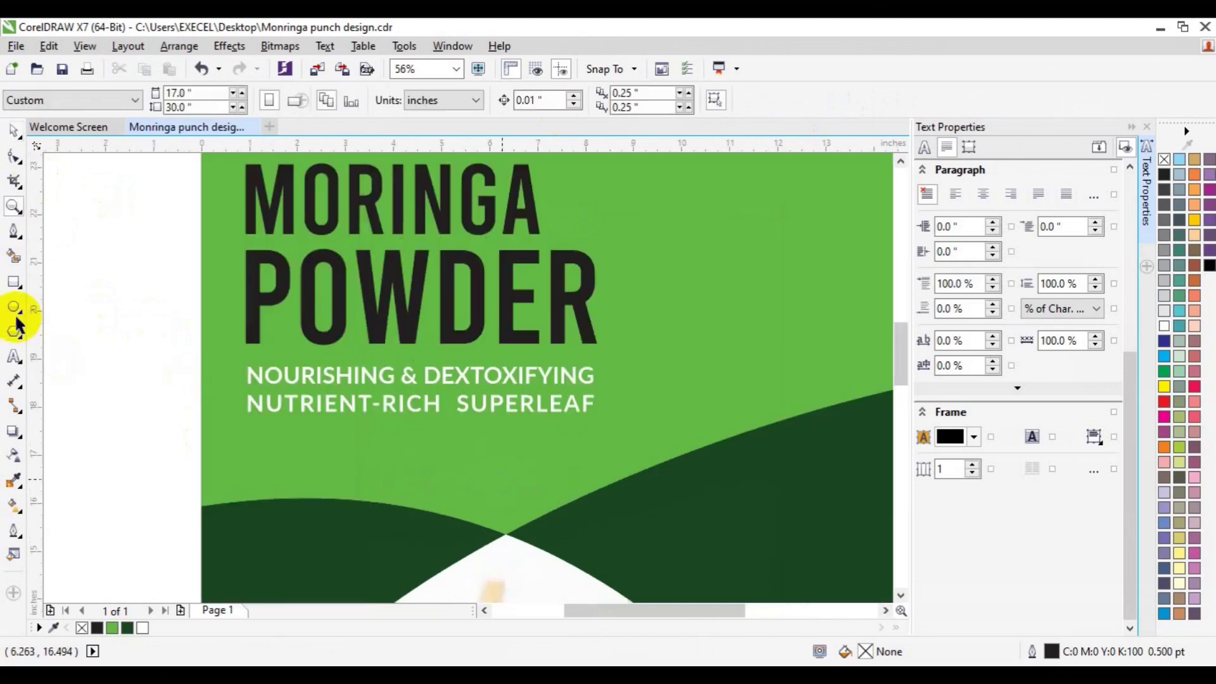
click(16, 233)
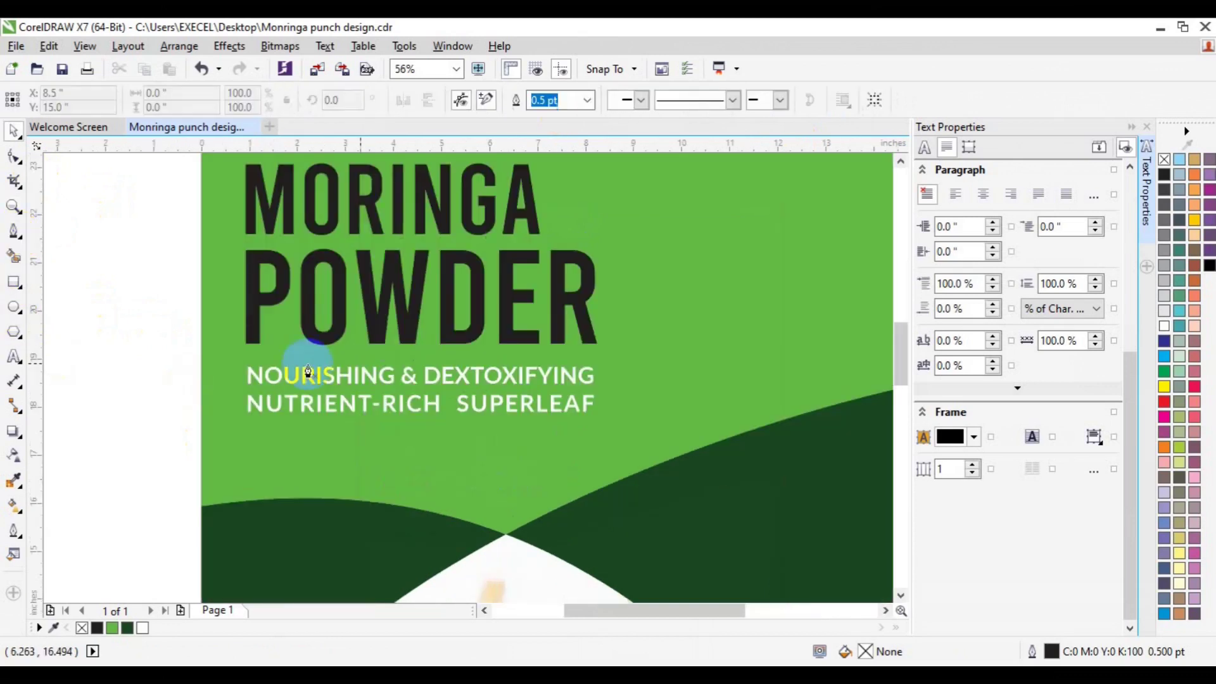
click(247, 357)
click(616, 366)
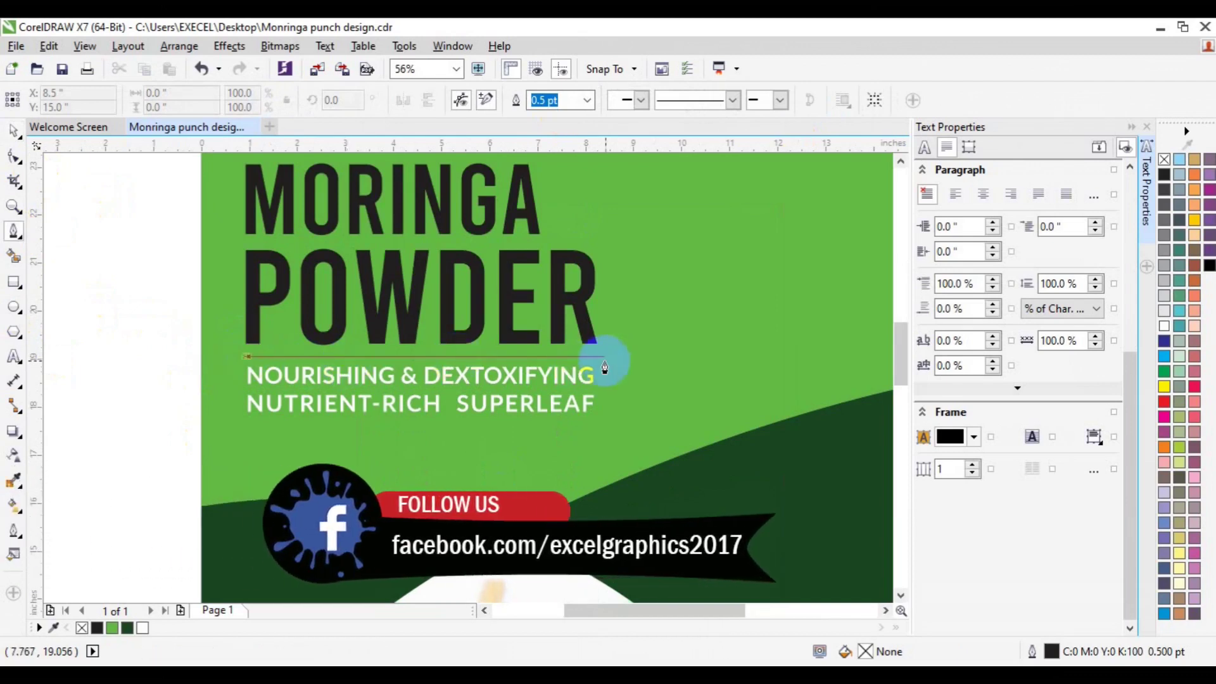
double_click(597, 357)
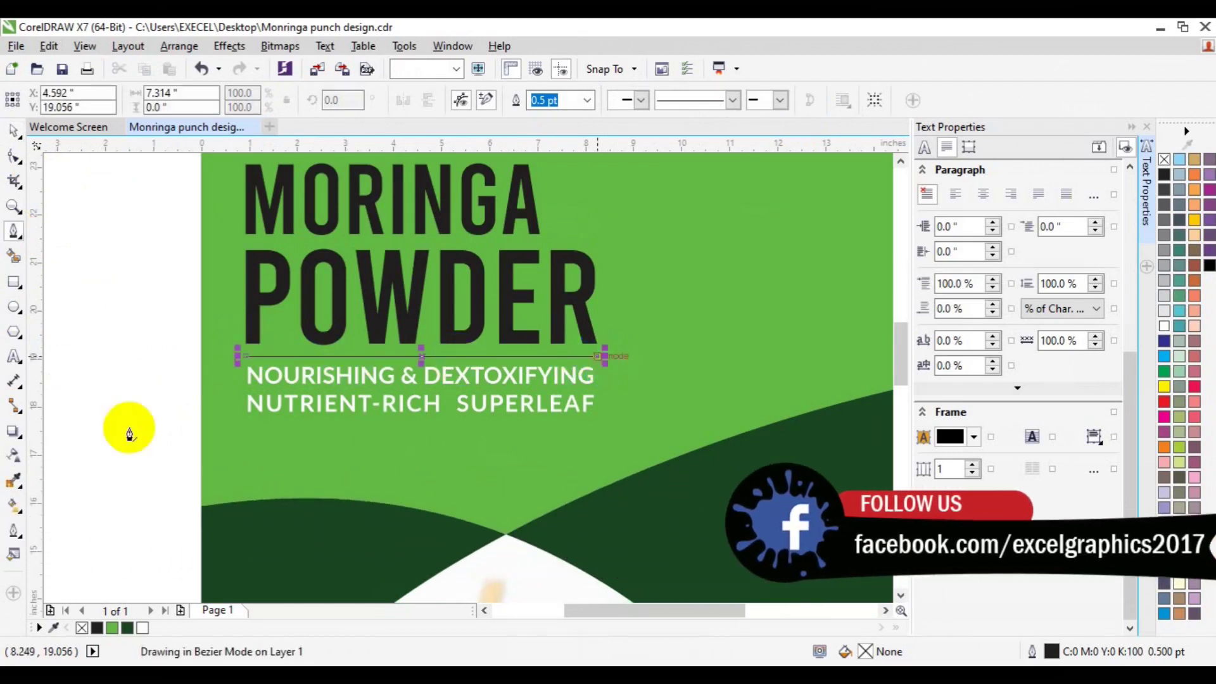
key(space)
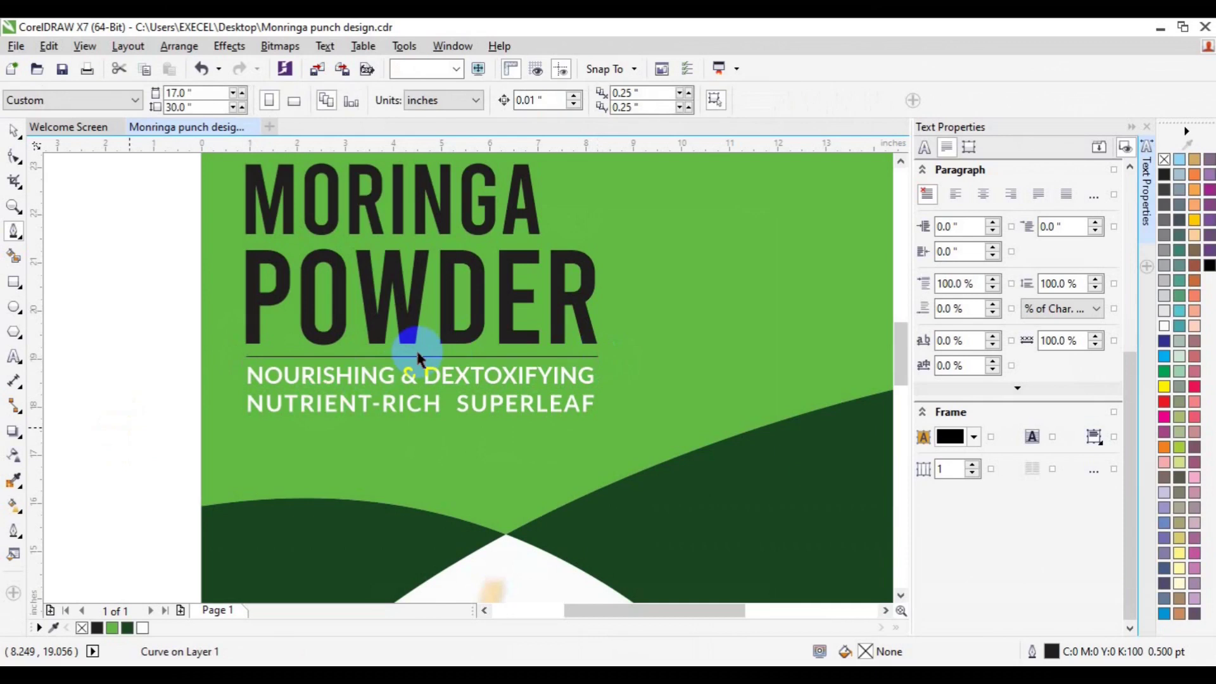
Step: Set the outline width of the divider line under POWDER to 2.0 pt
click(416, 356)
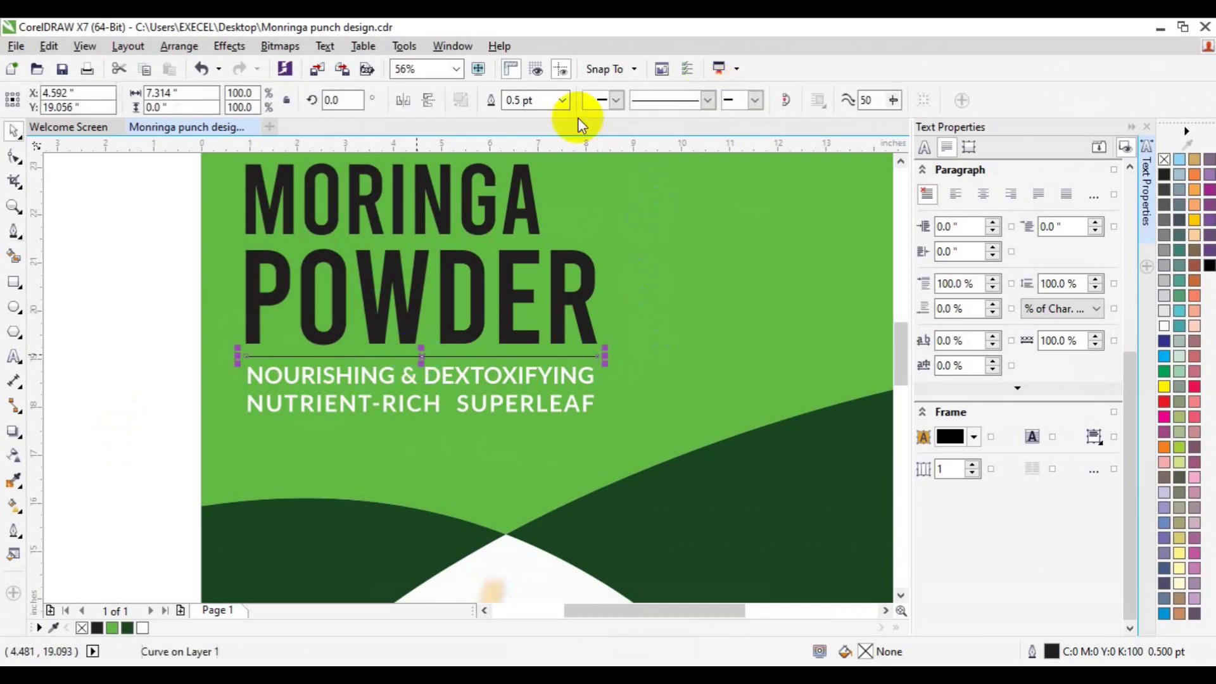
click(561, 100)
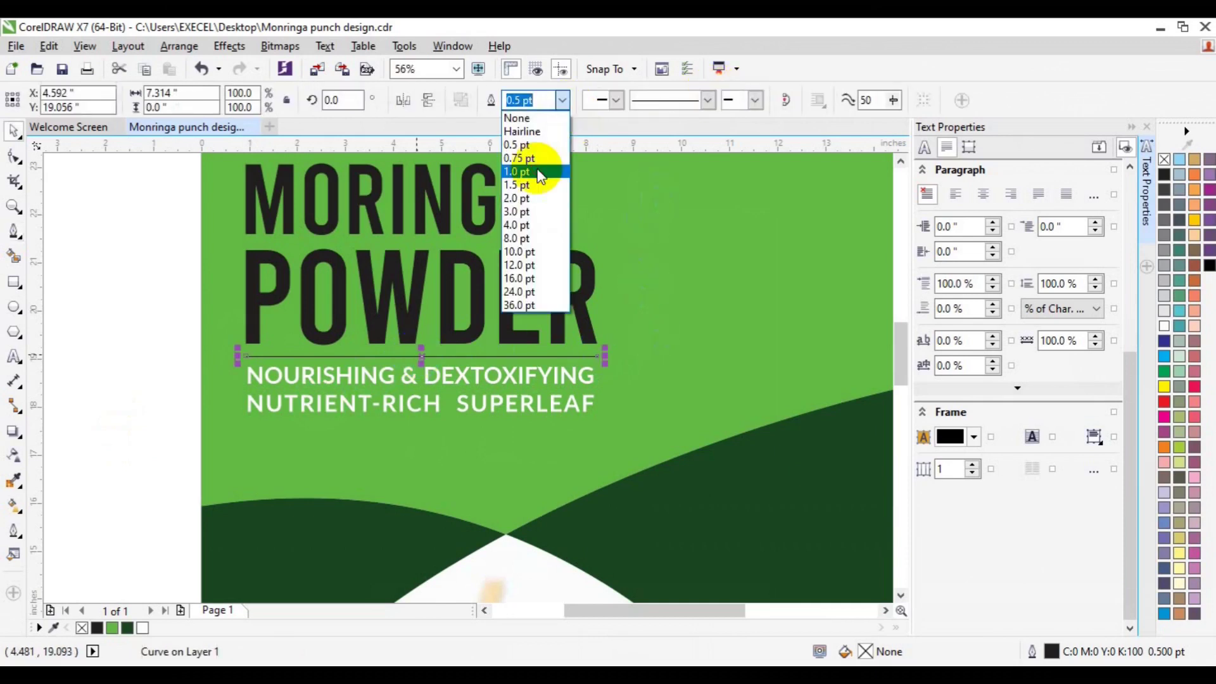
click(534, 172)
click(561, 100)
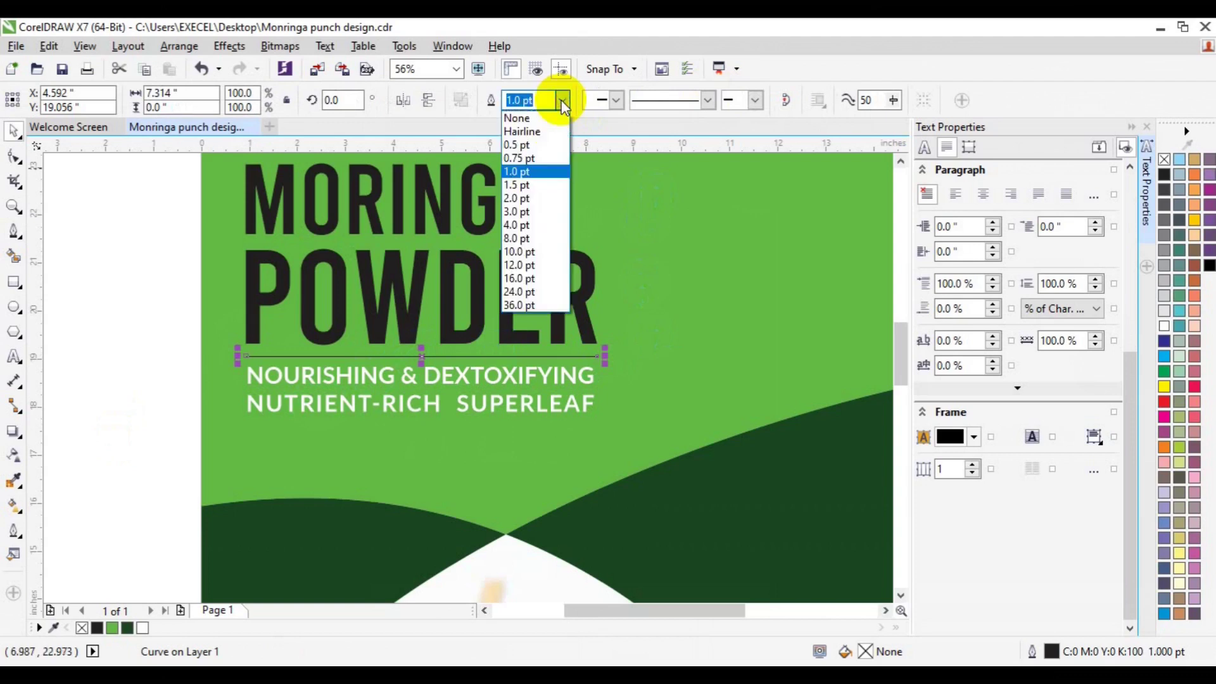
click(536, 201)
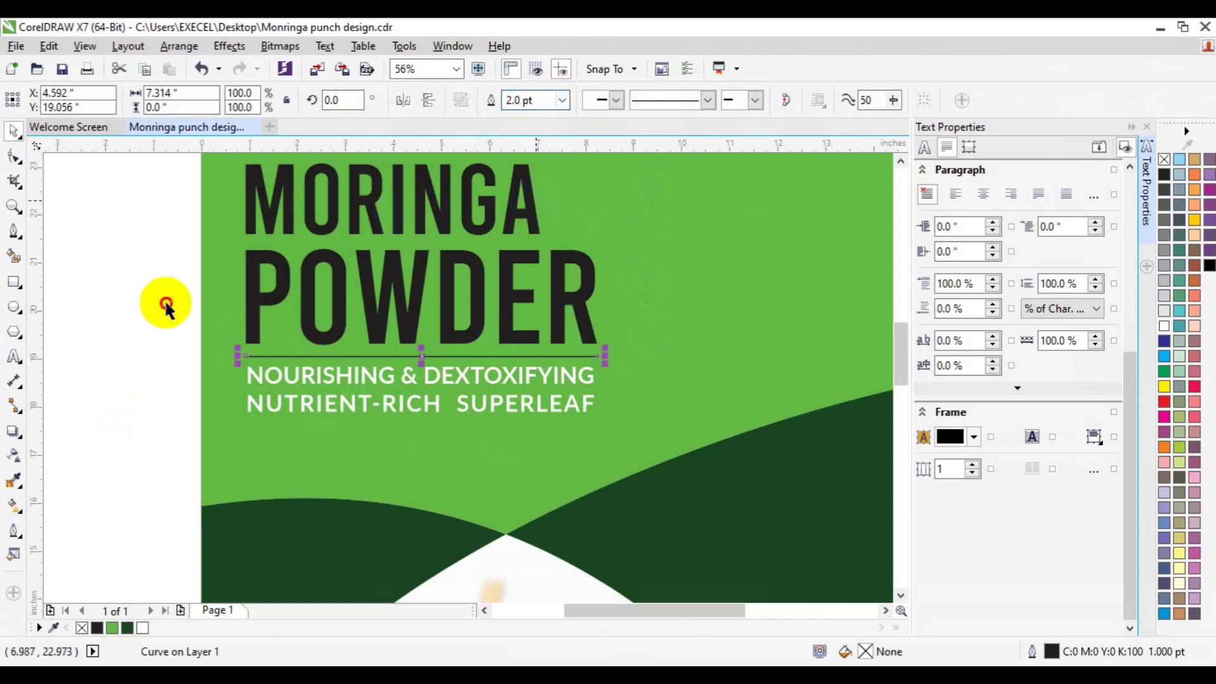
key(Escape)
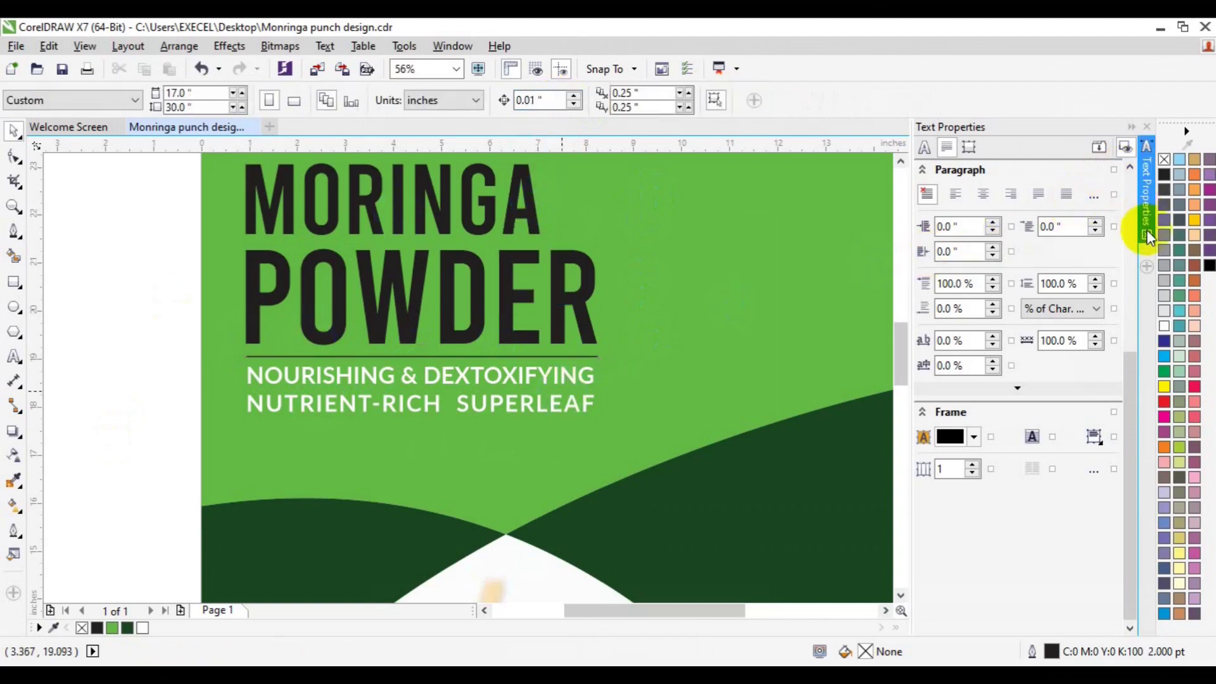
Step: Fill the OGANIC, MORINGA and POWDER title words with white
click(1147, 231)
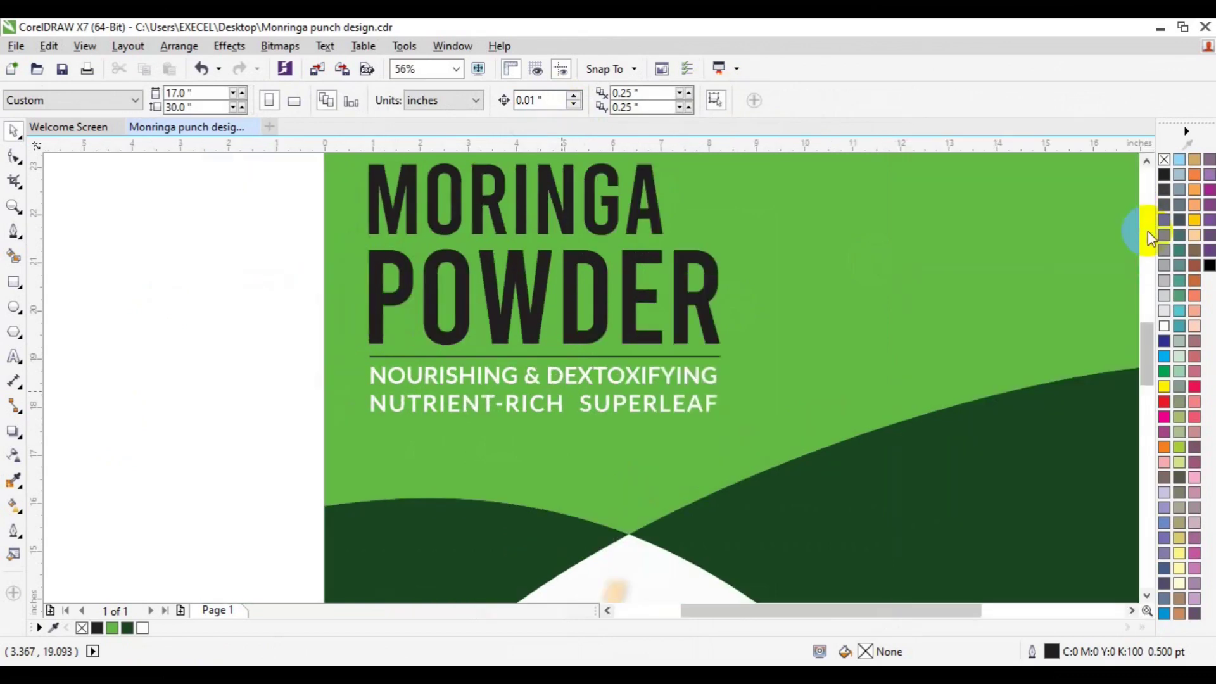
click(1147, 161)
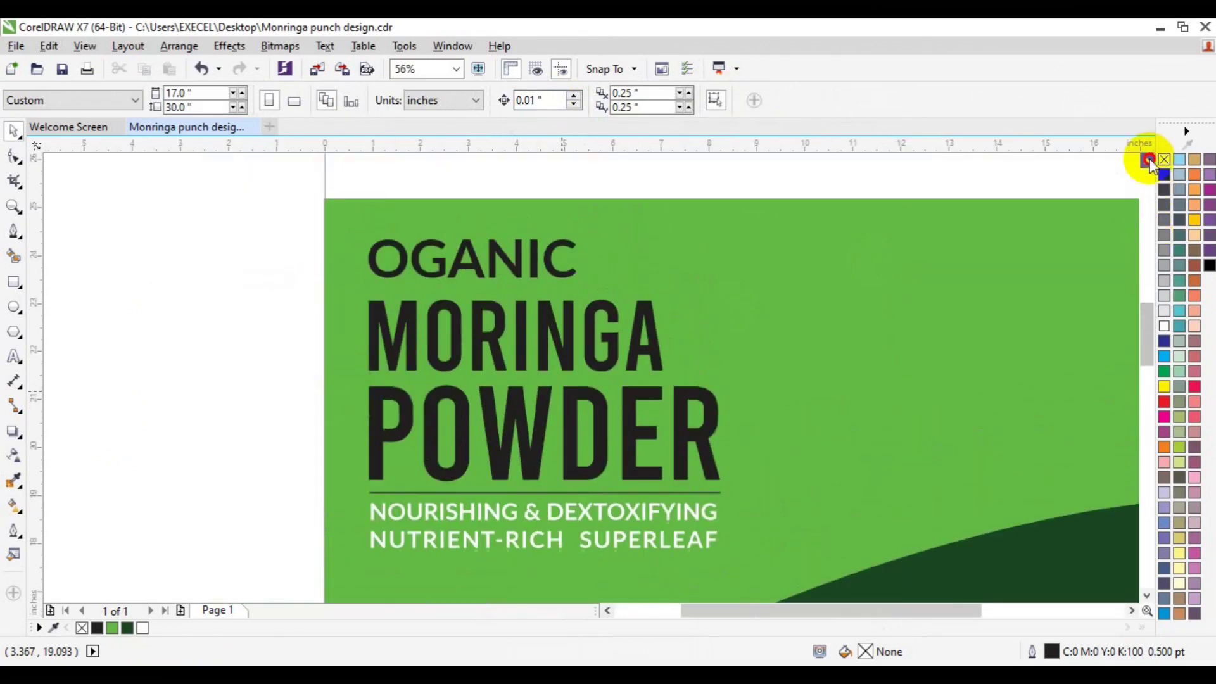
click(595, 432)
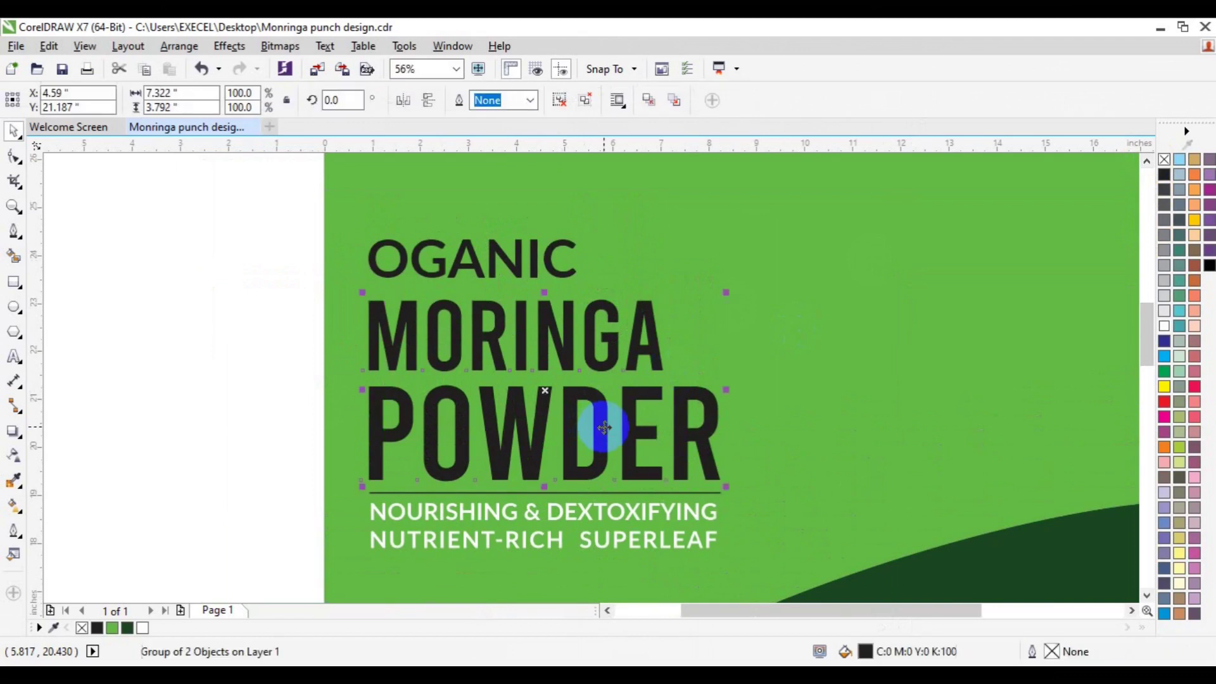
shift+click(518, 264)
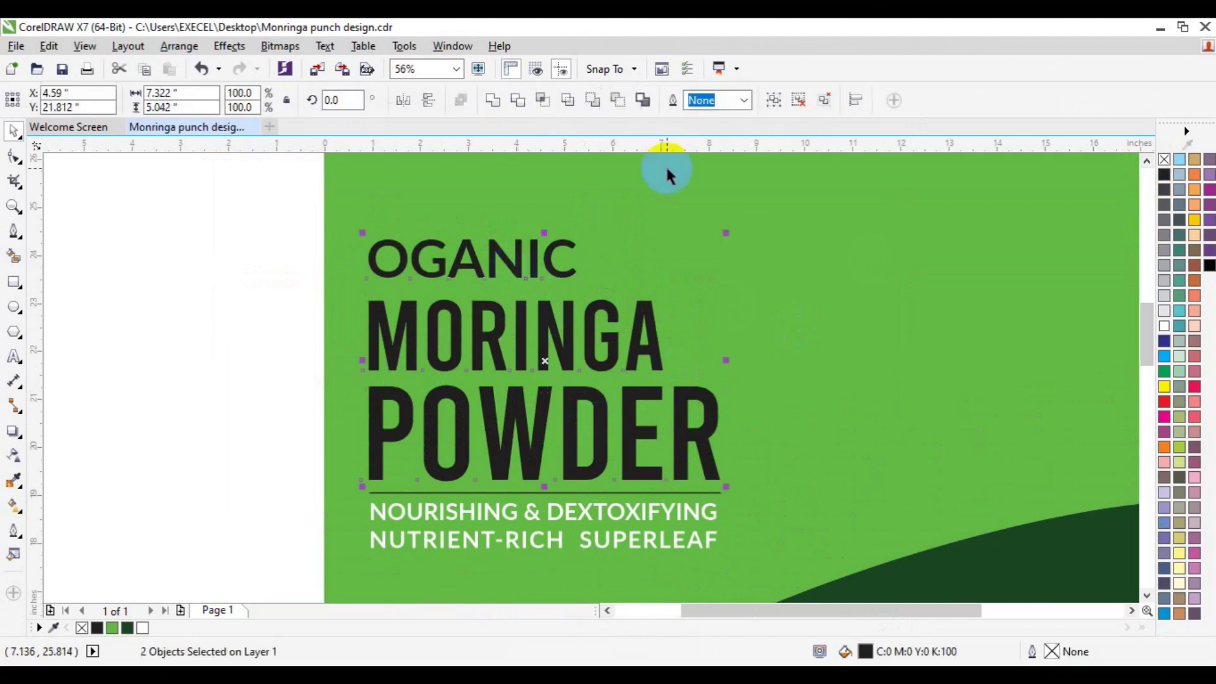
click(1162, 327)
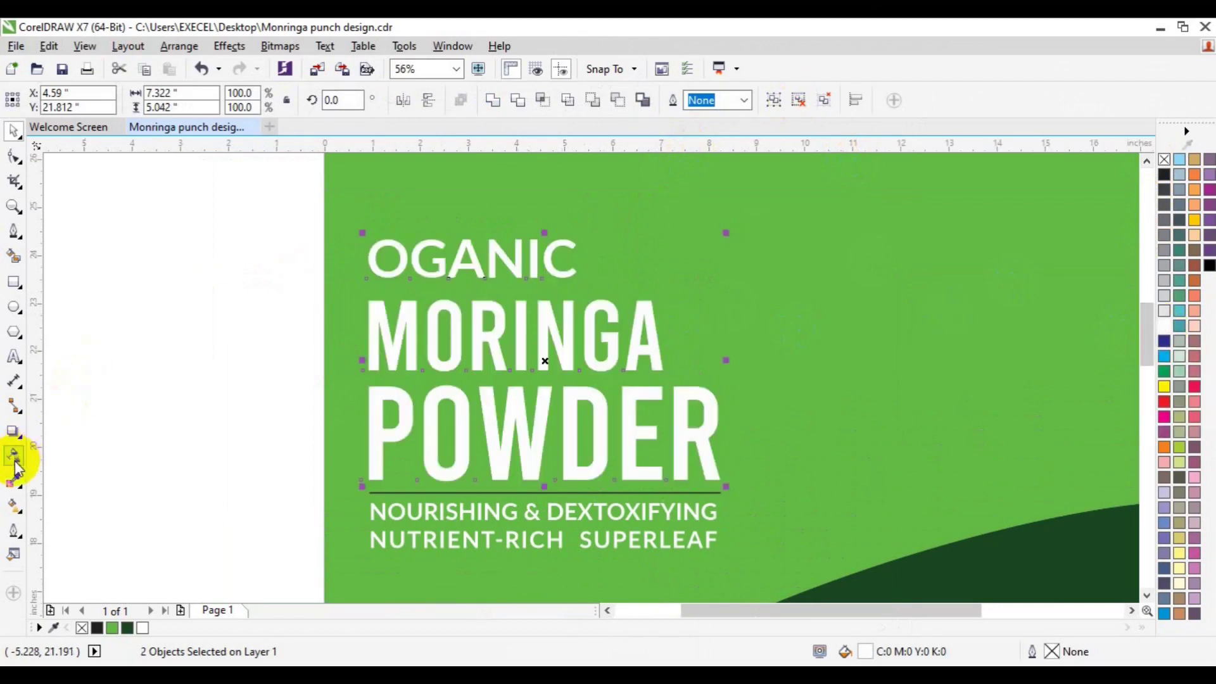
Step: Apply a Drop Shadow with the Small Glow preset to the OGANIC, MORINGA and POWDER title words
click(16, 436)
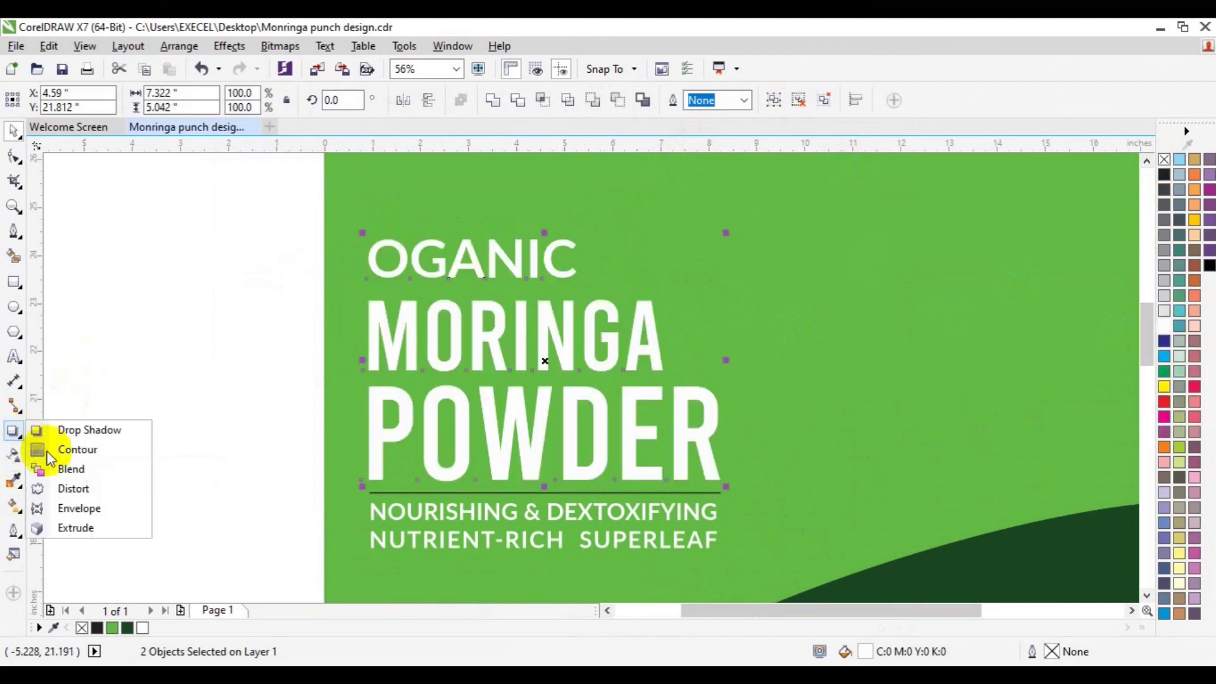
click(79, 433)
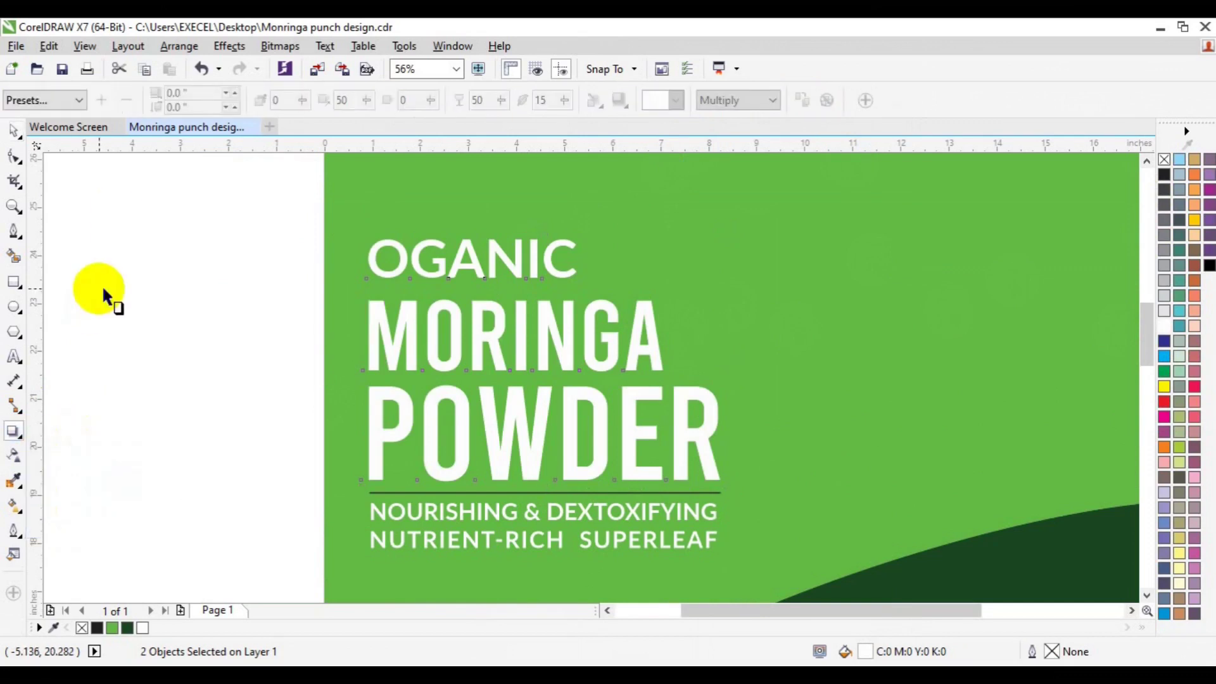
click(78, 106)
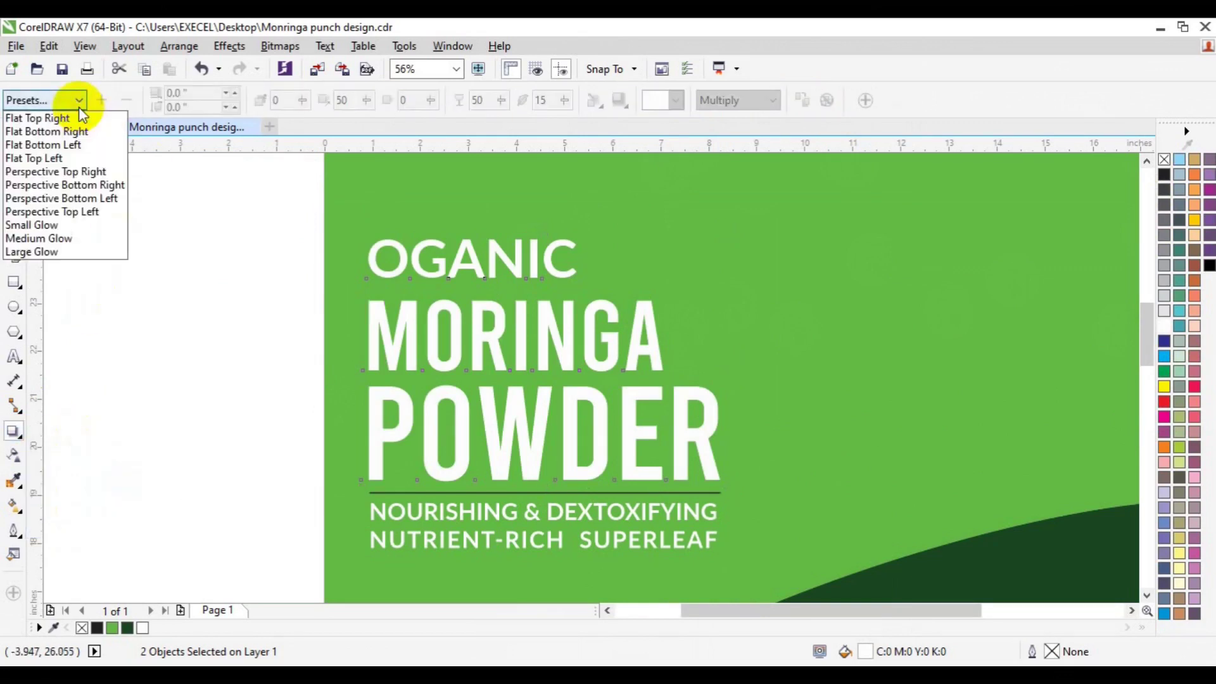
click(55, 225)
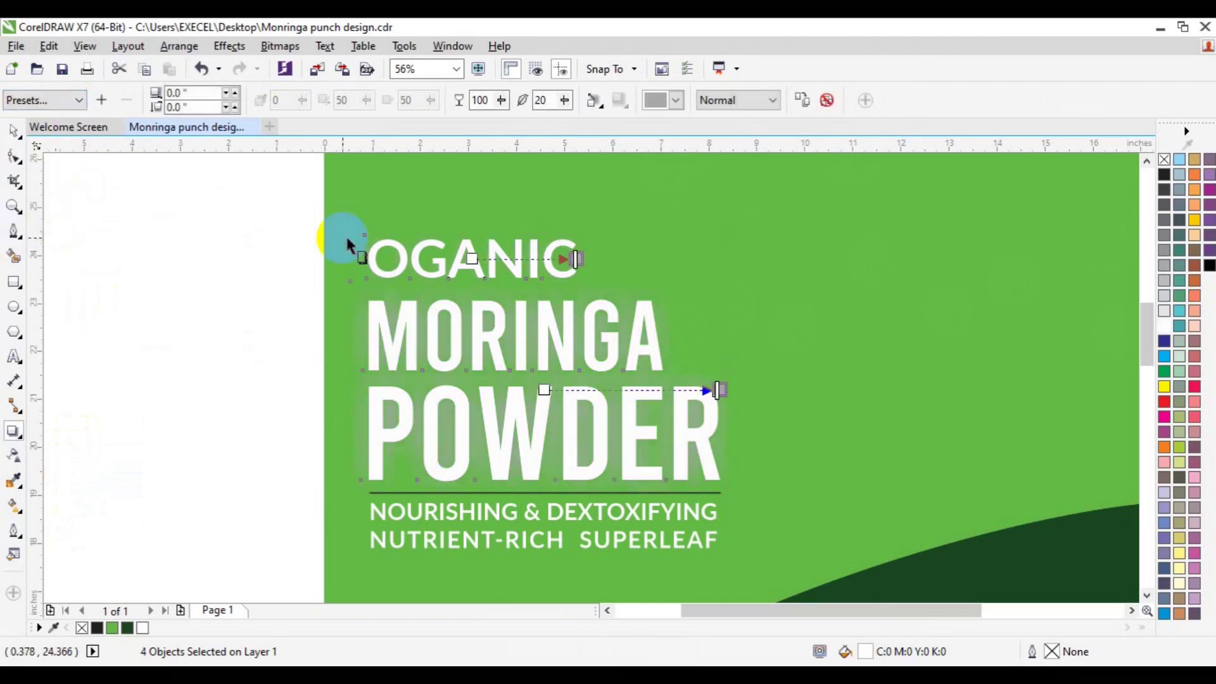
Step: Try bright green, cyan and dark purple as the glow colour behind the title words
click(674, 101)
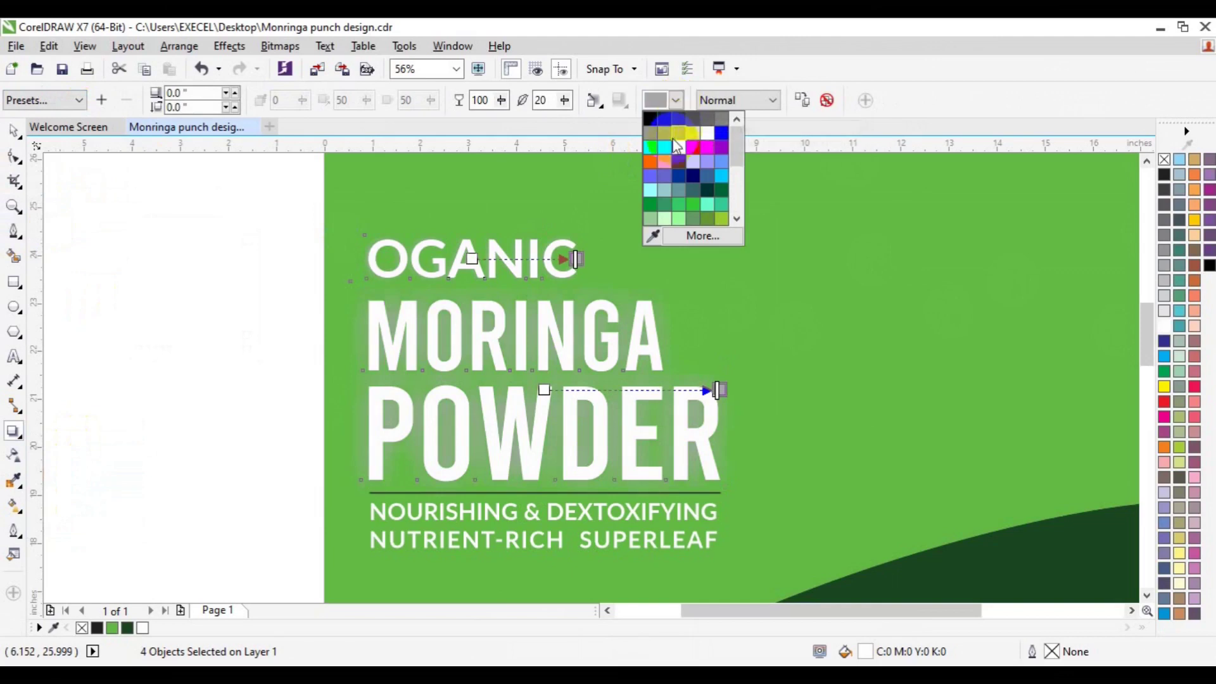
click(667, 149)
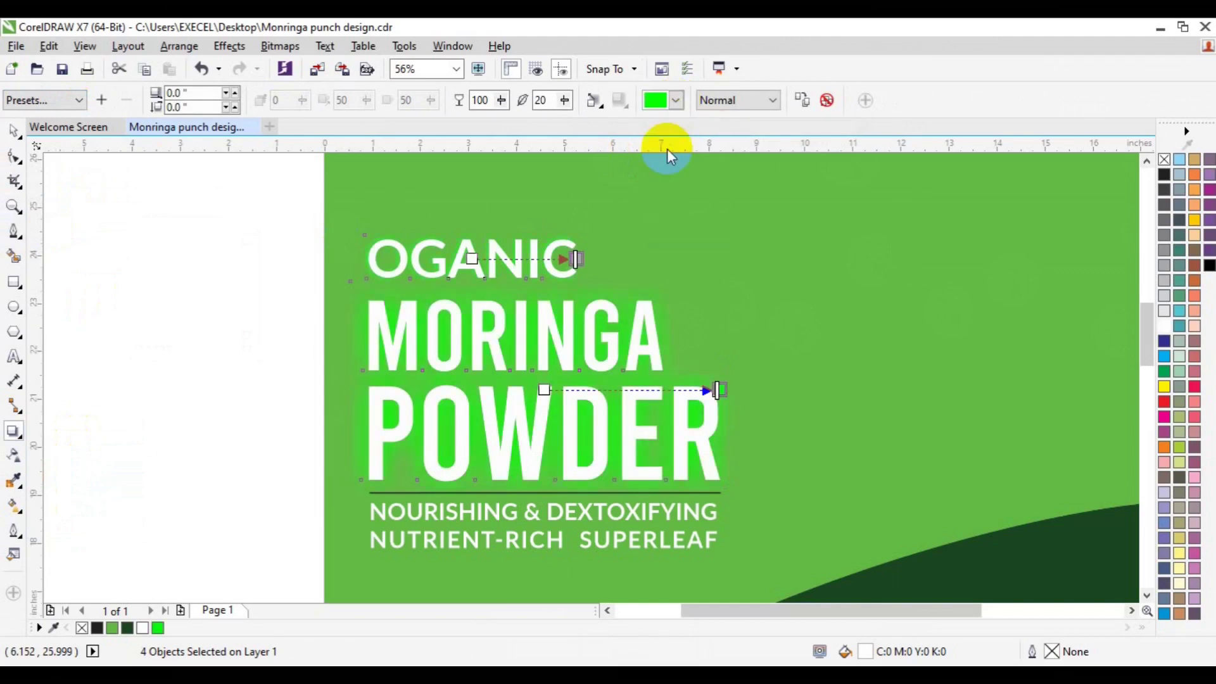
click(675, 102)
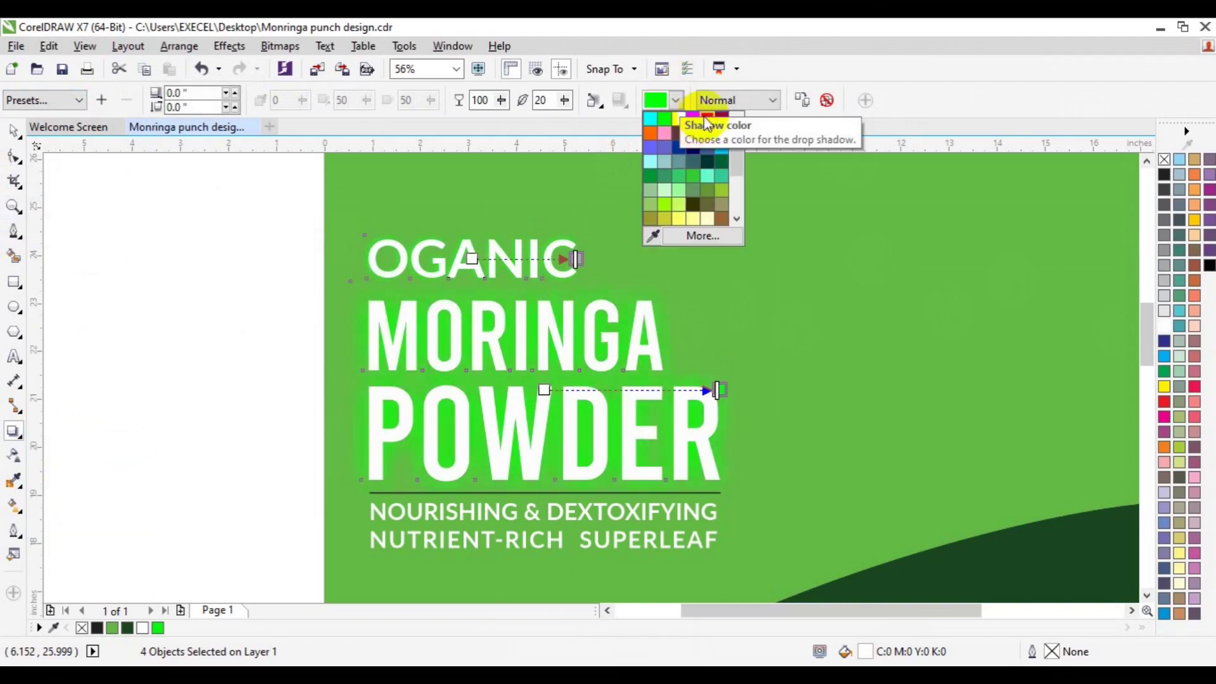
click(651, 118)
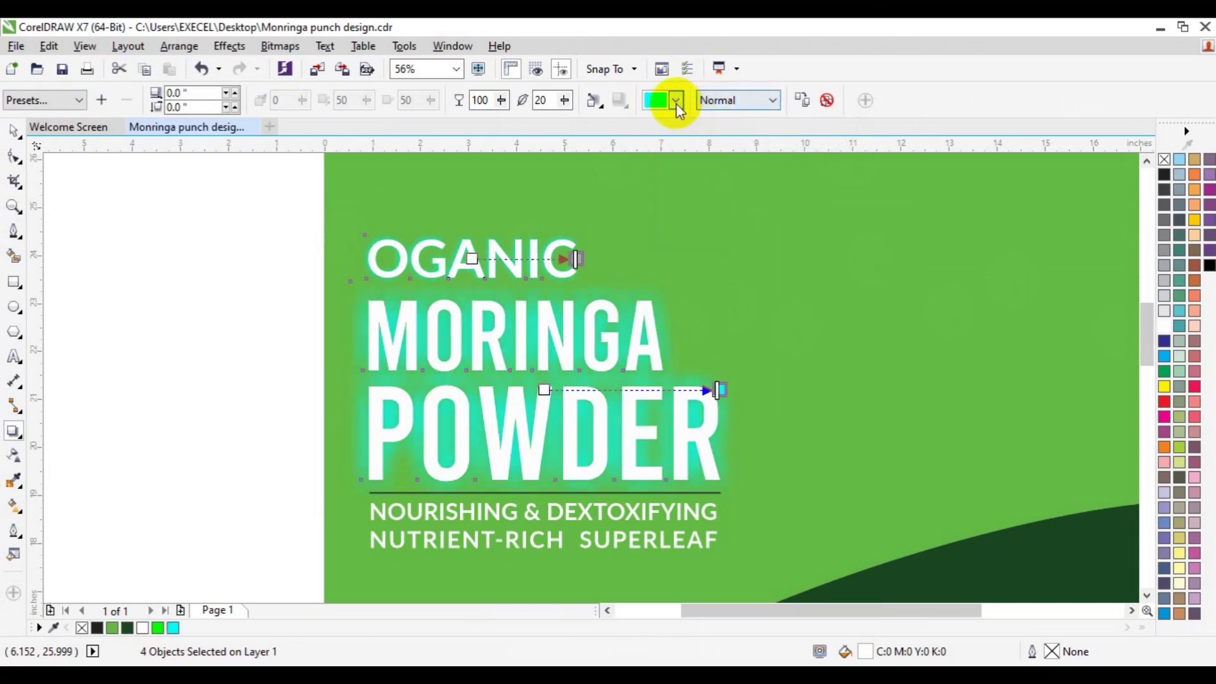
click(675, 101)
click(737, 201)
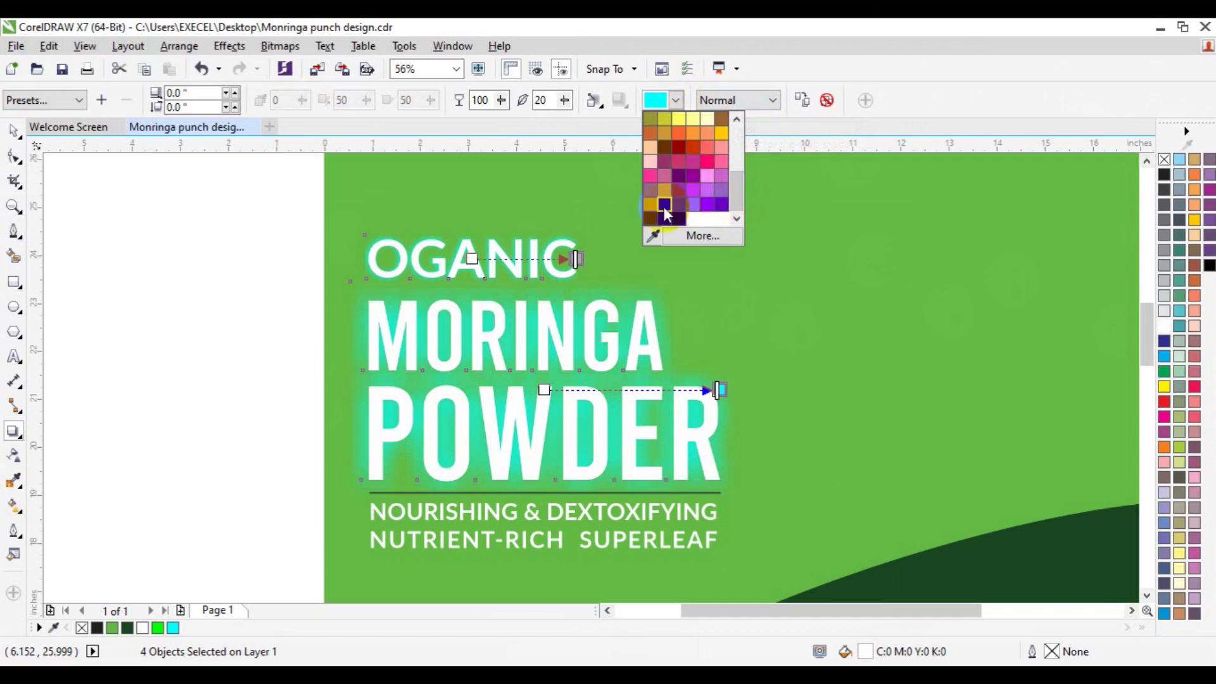
click(665, 206)
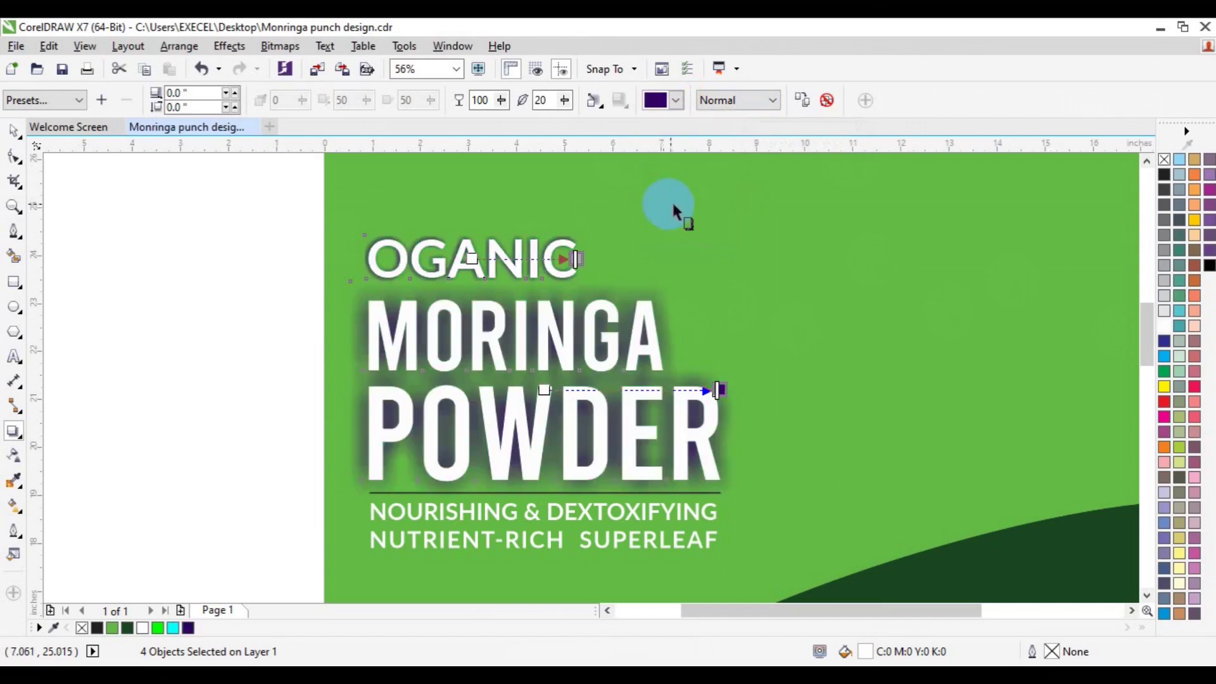
Step: Reduce the title glow's feathering to 11 and its opacity to 73
click(567, 106)
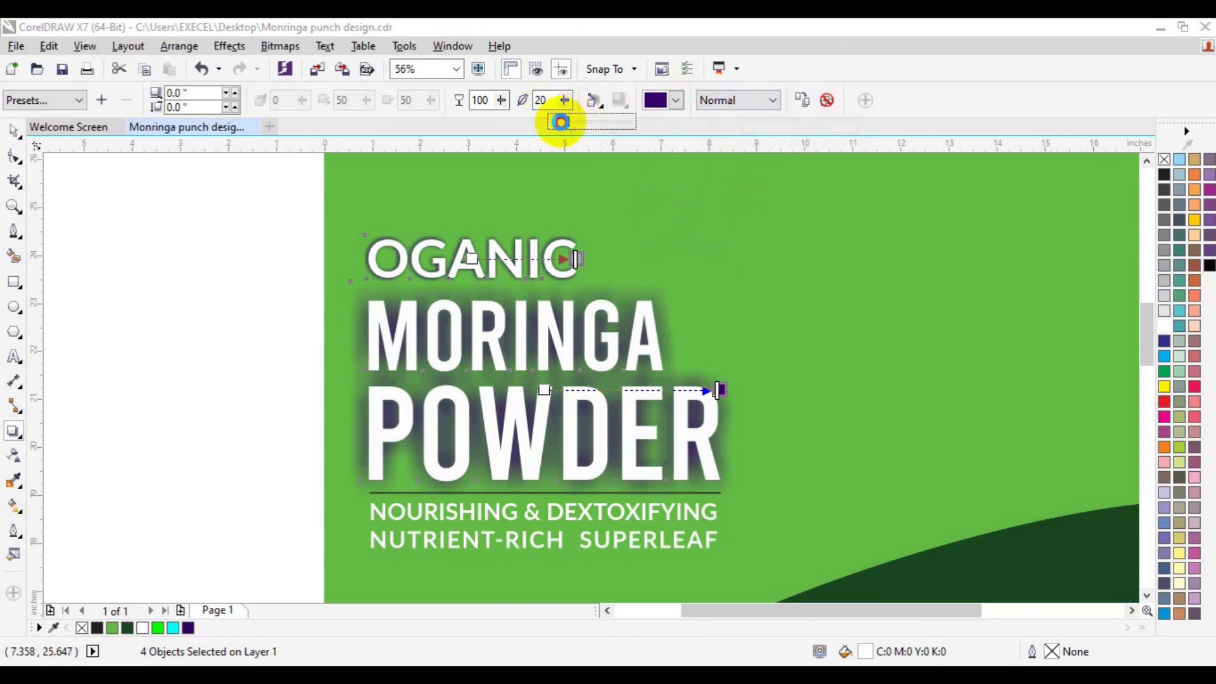
drag(559, 122, 557, 122)
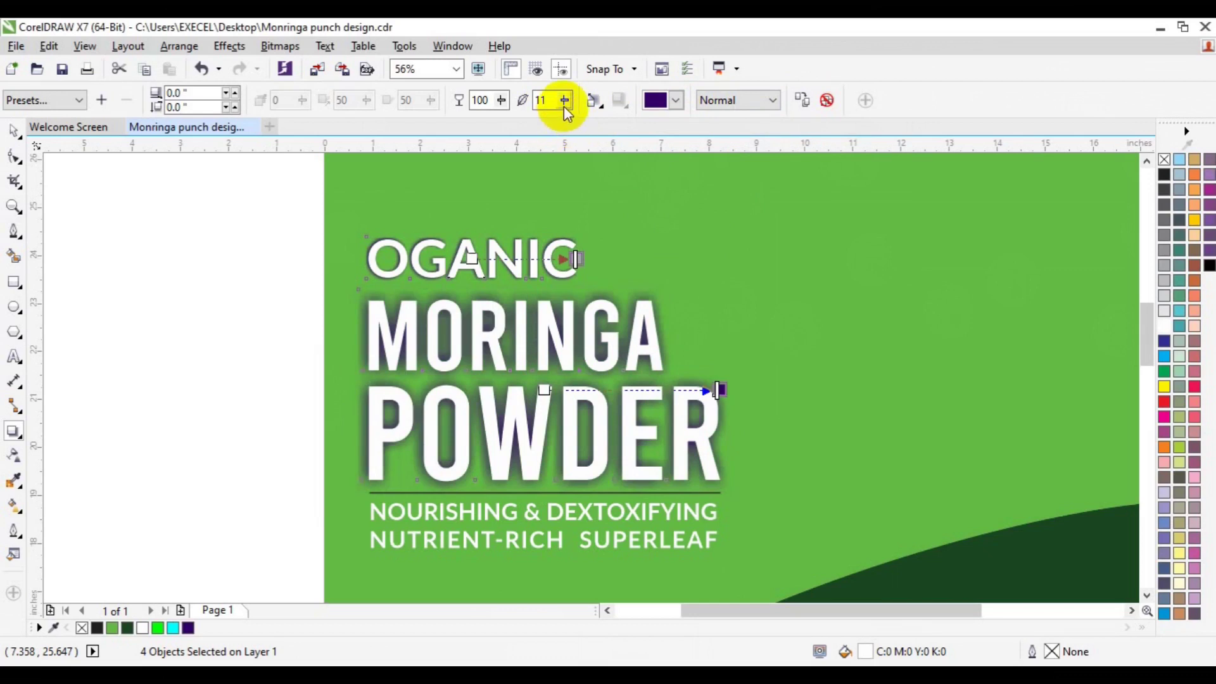
click(500, 107)
drag(498, 122, 488, 119)
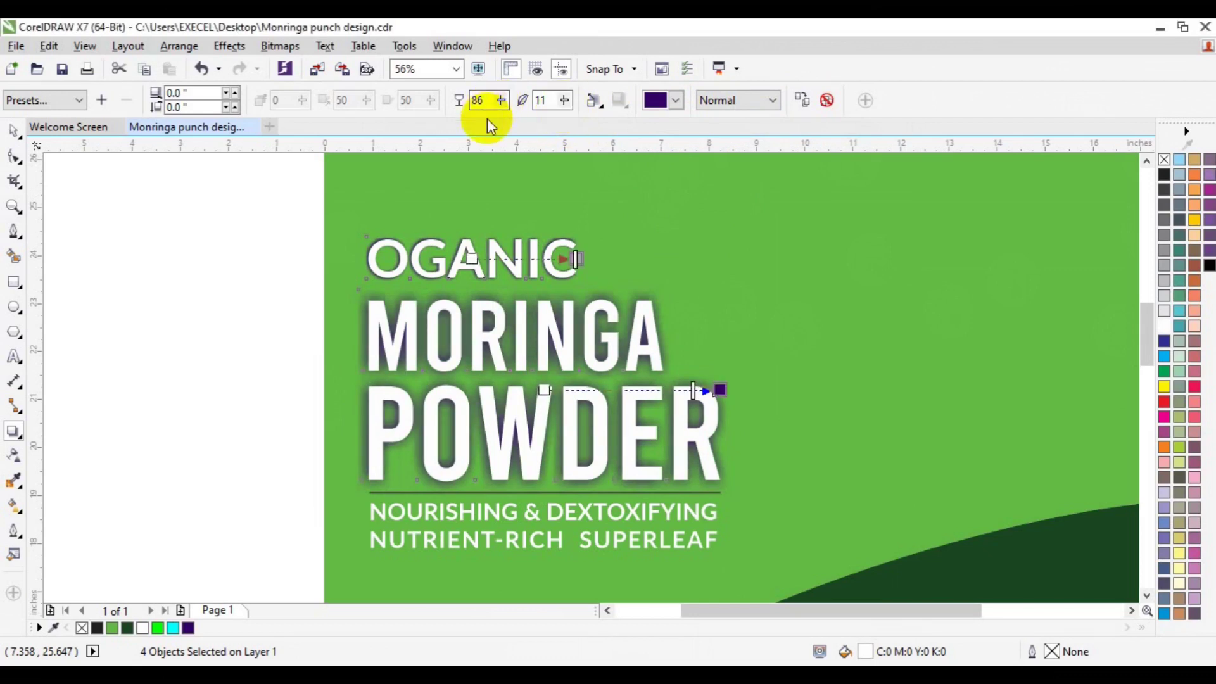
click(500, 100)
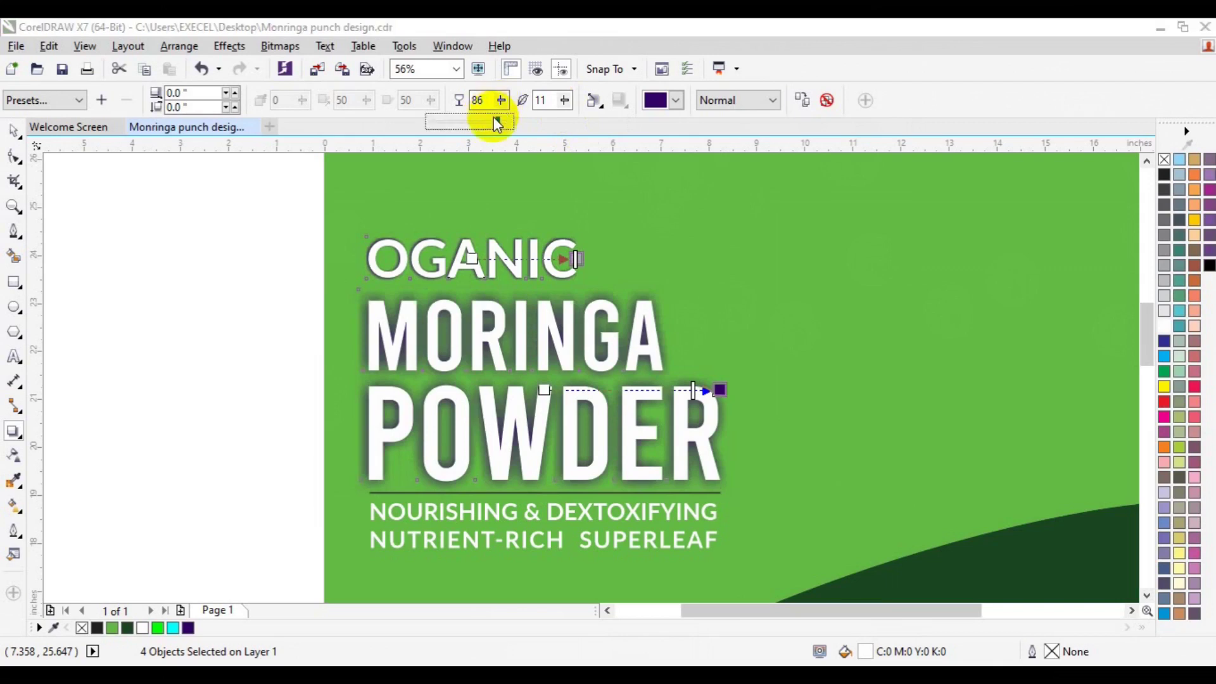
drag(488, 121, 479, 121)
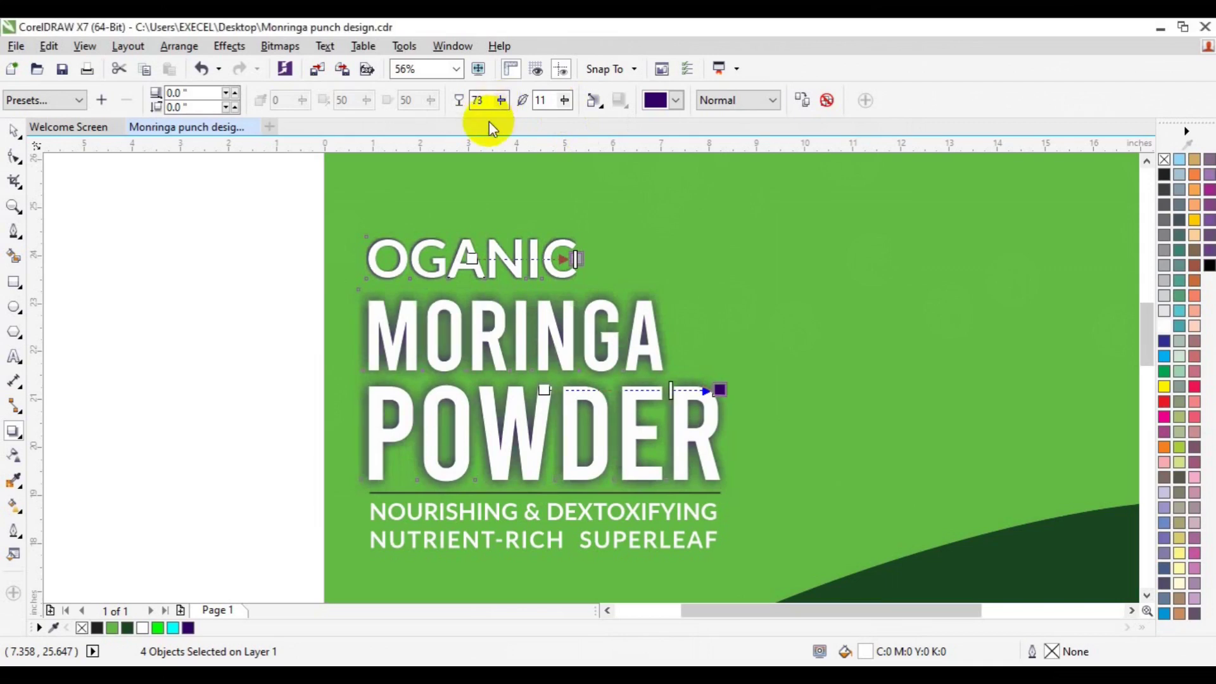
Step: Change the title glow's colour to deep indigo and deselect the title words
click(677, 100)
click(666, 218)
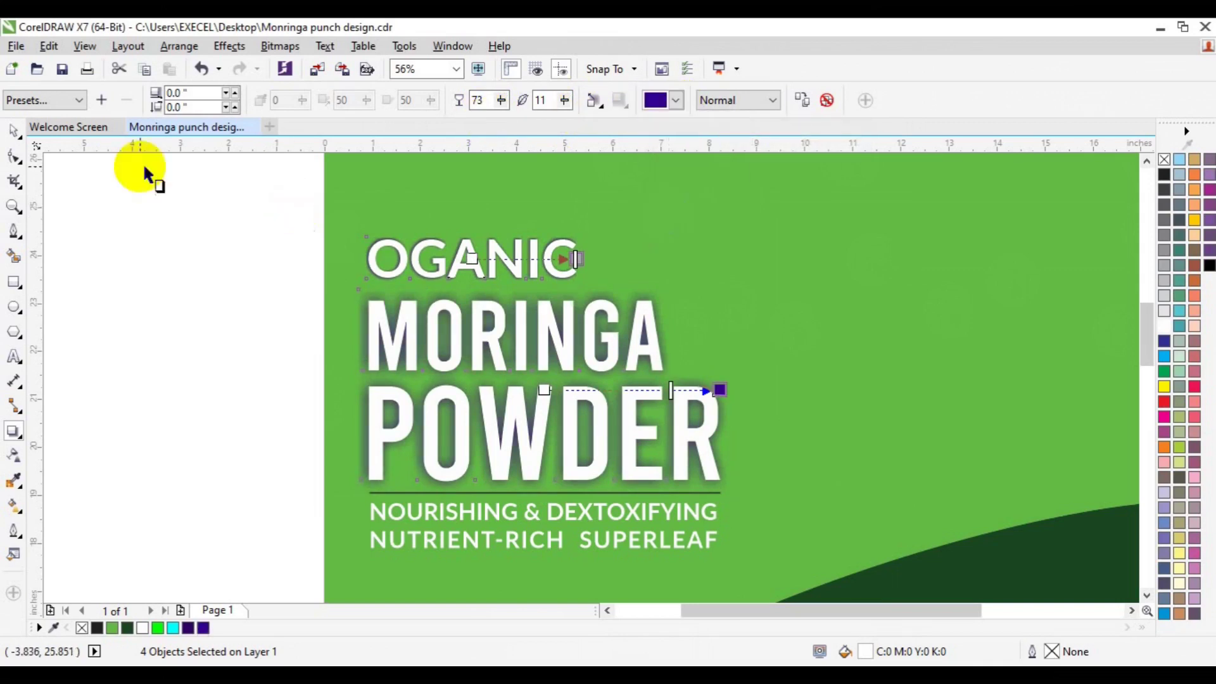
click(9, 133)
click(119, 270)
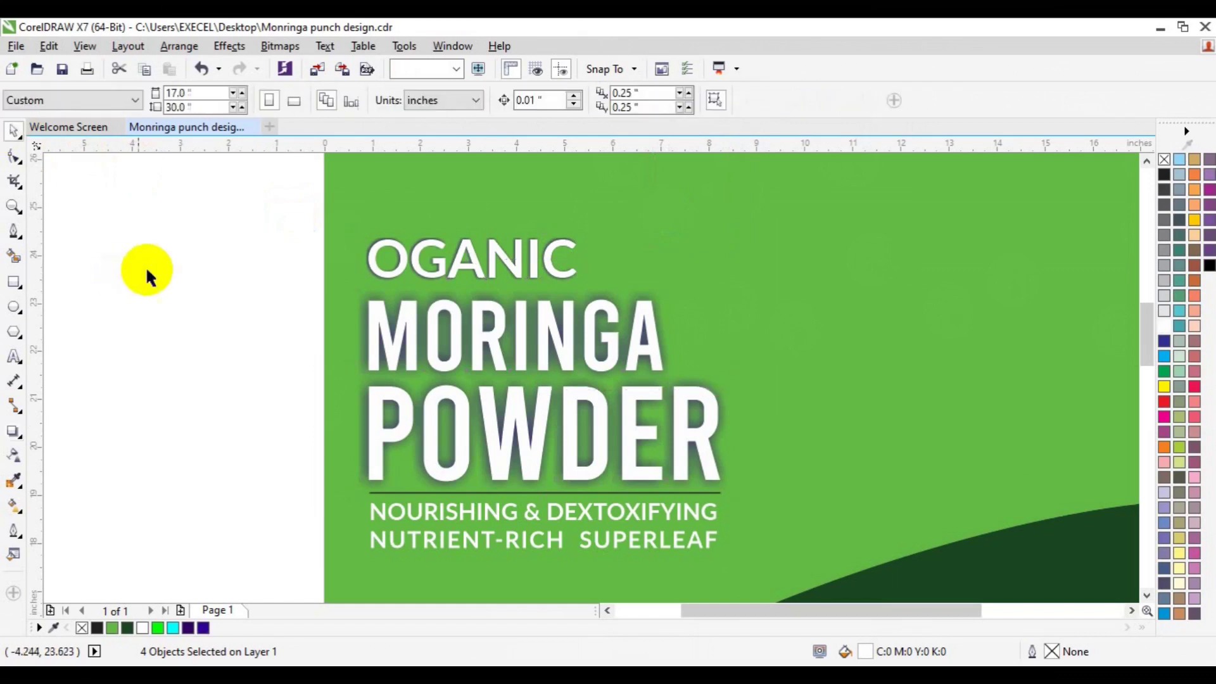
Step: Review the glowing title within the whole layout, continuing down to the tea photo at the page's lower edge
click(15, 212)
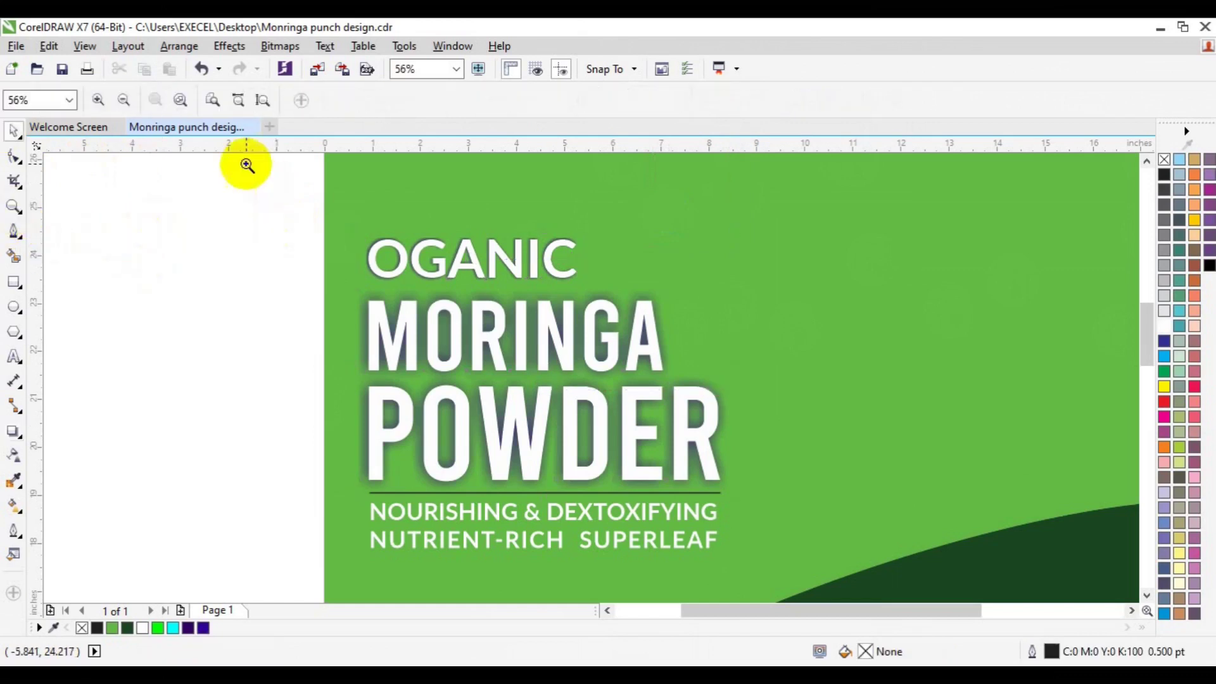
click(123, 101)
click(124, 101)
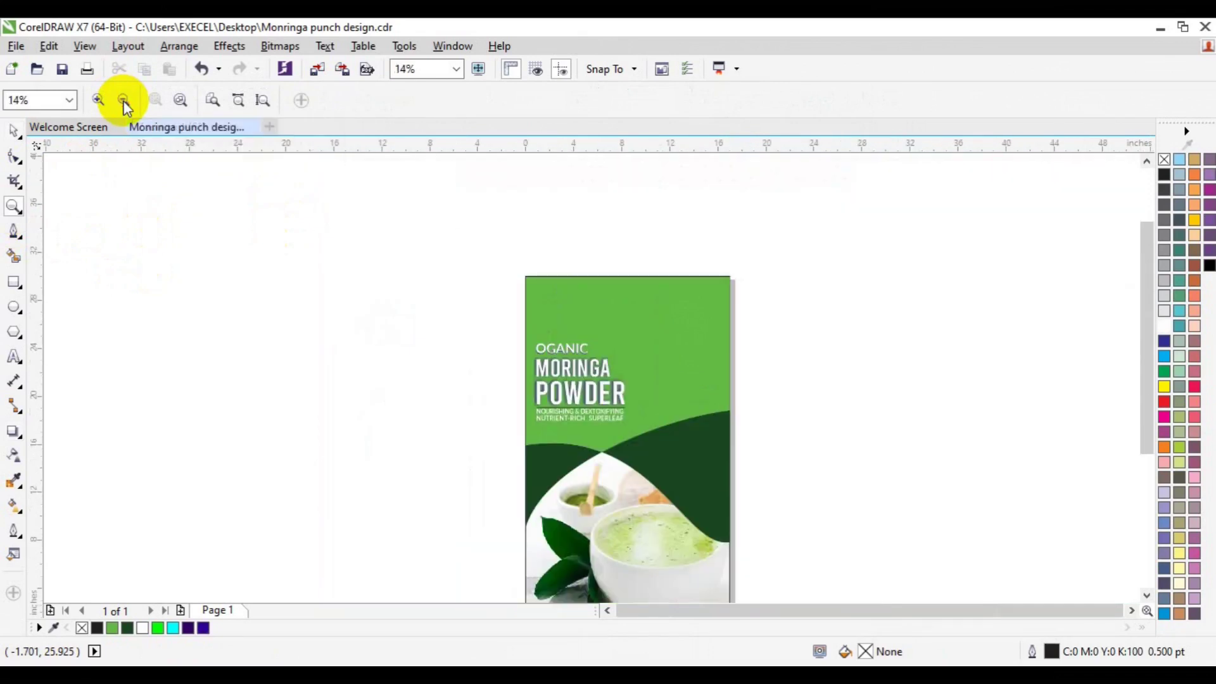
click(98, 102)
key(space)
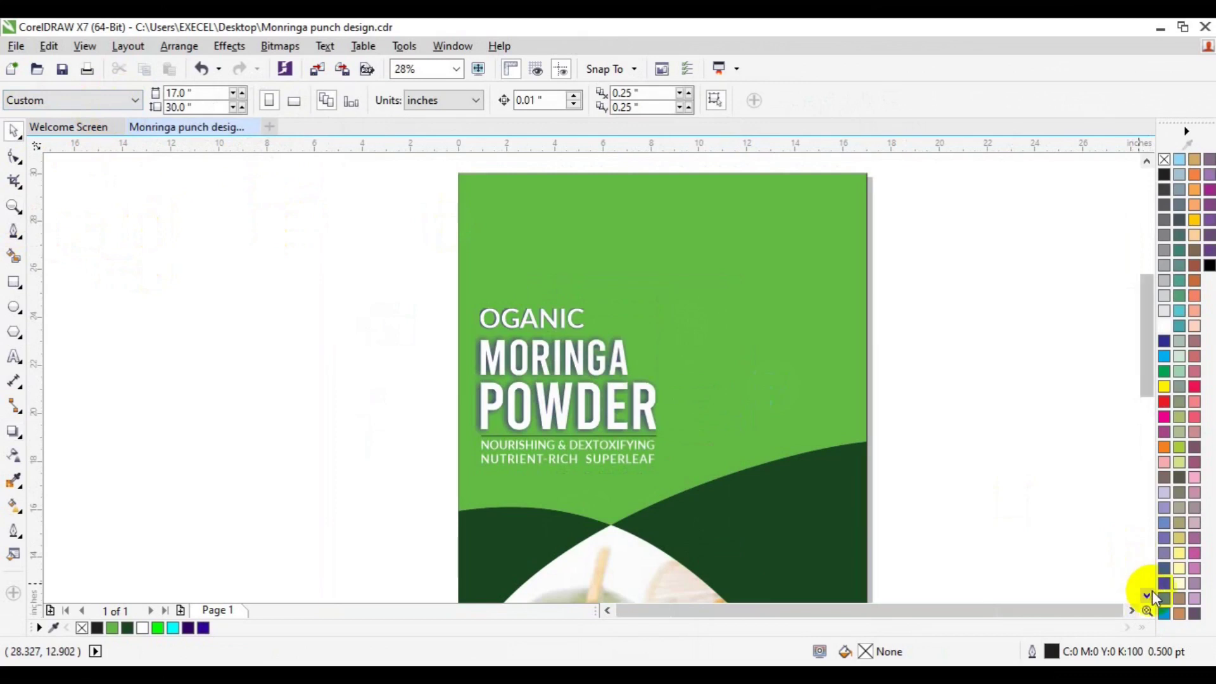
scroll(1152, 590, down, 5)
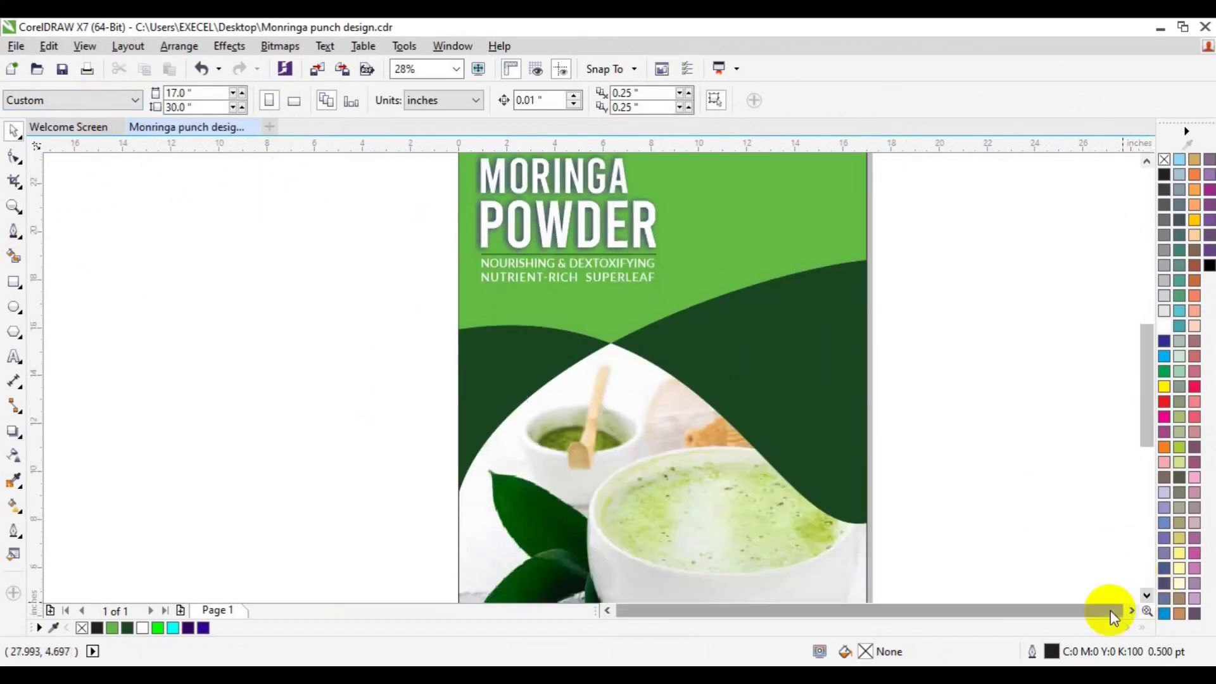
click(1109, 611)
scroll(1146, 602, down, 4)
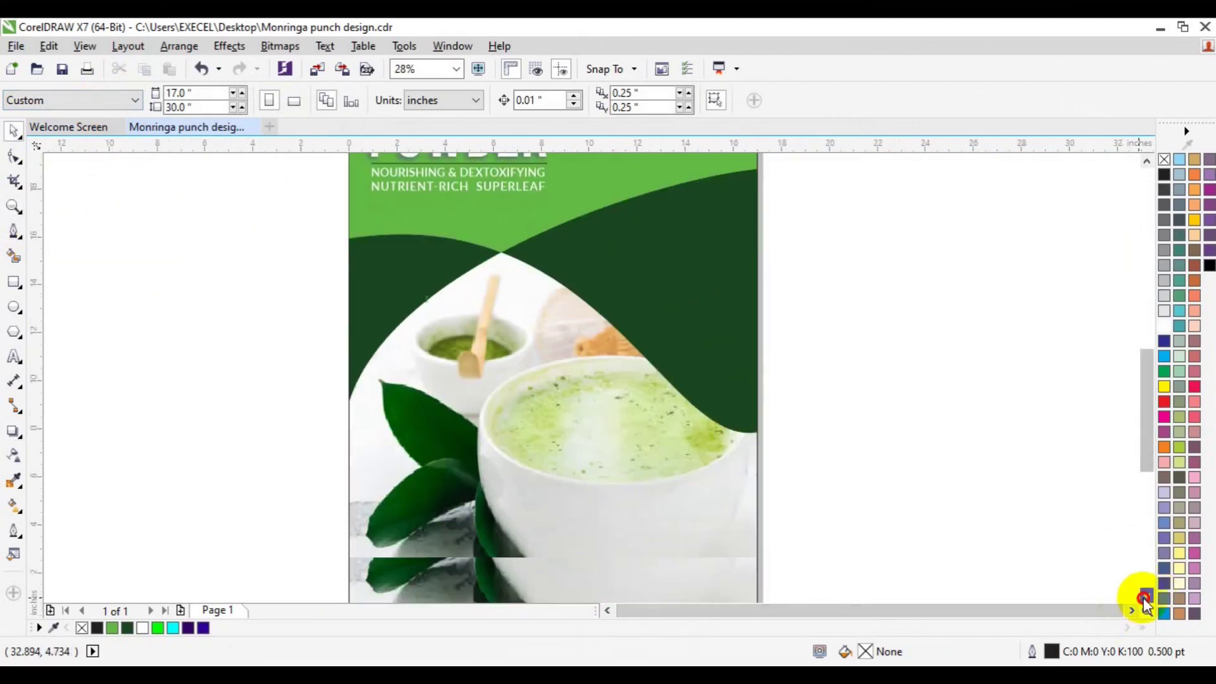
Step: Draw a 25-point star about 3.56 inches wide over the lower-right corner of the tea photo with the Star tool
click(21, 320)
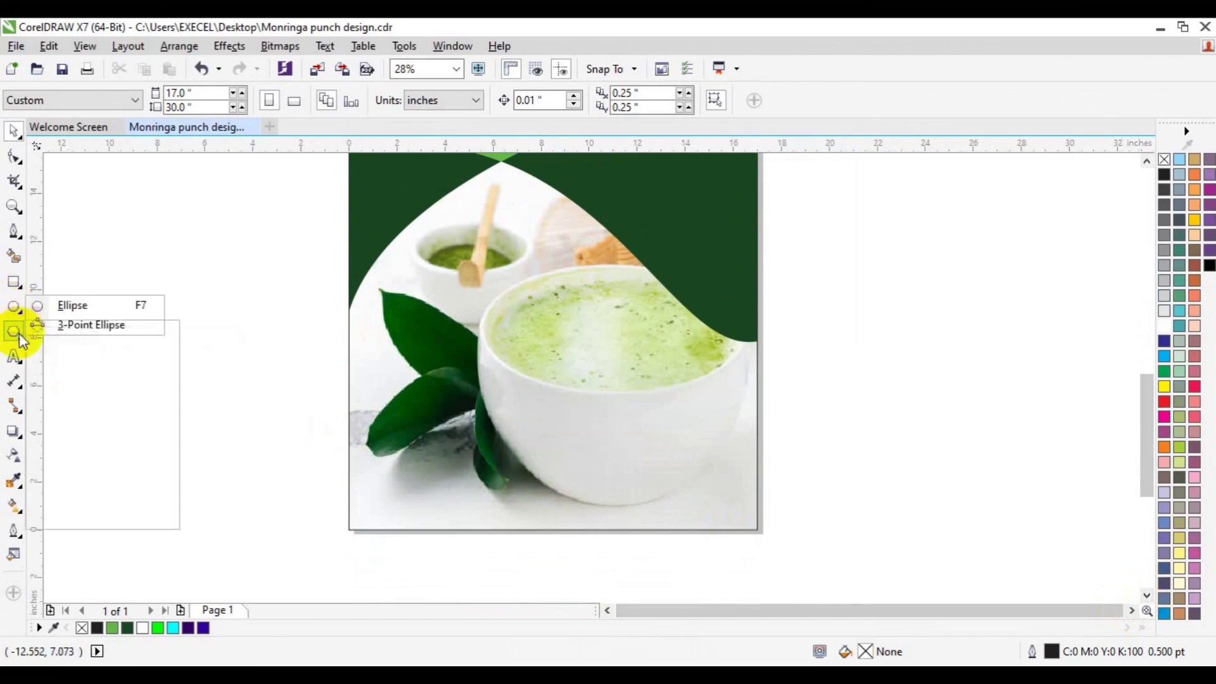
click(20, 332)
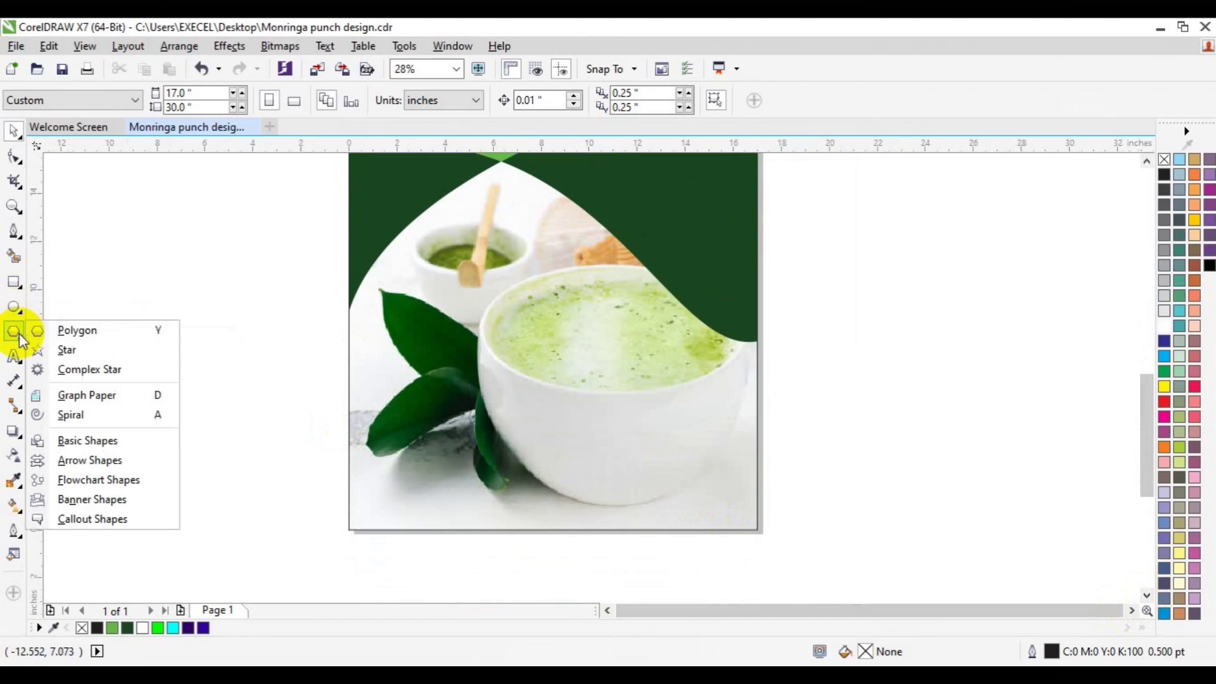
click(71, 353)
click(616, 101)
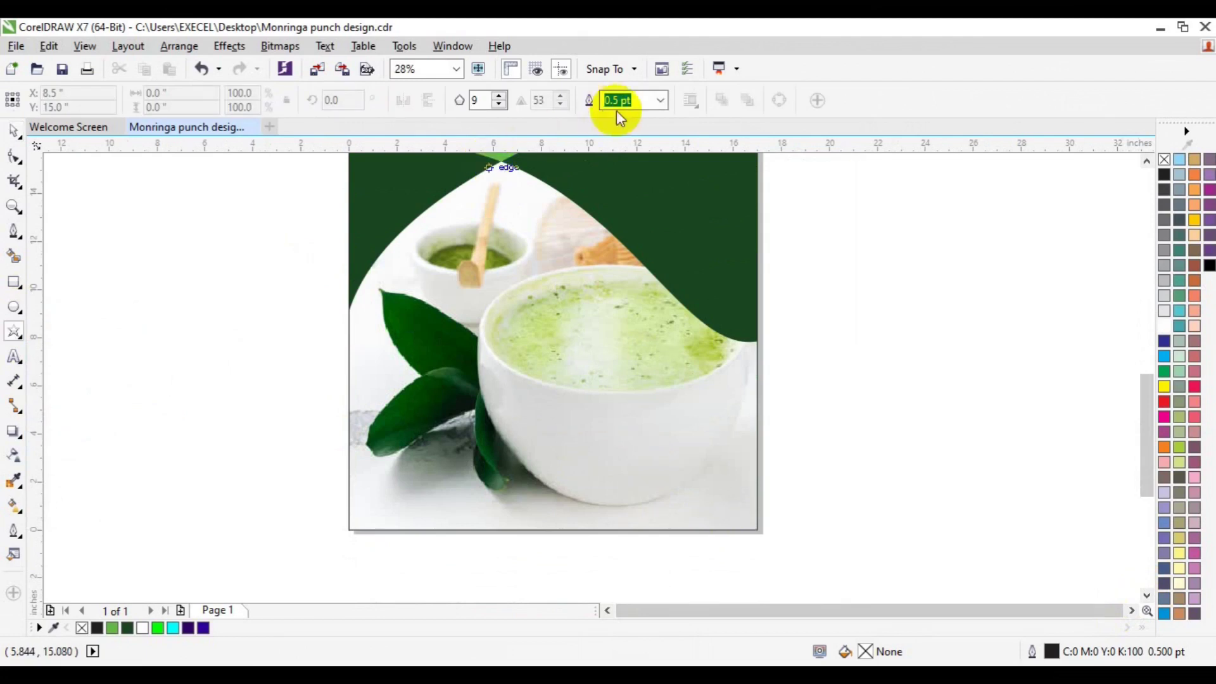
click(501, 95)
click(500, 95)
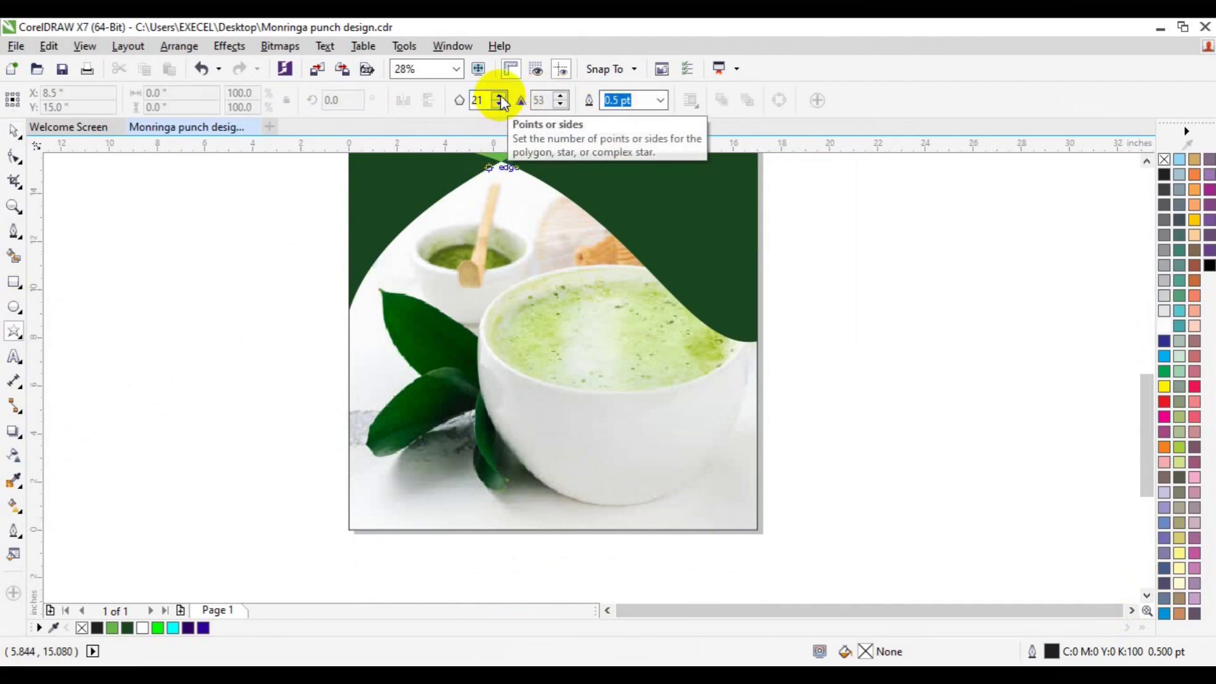
click(500, 97)
click(500, 97)
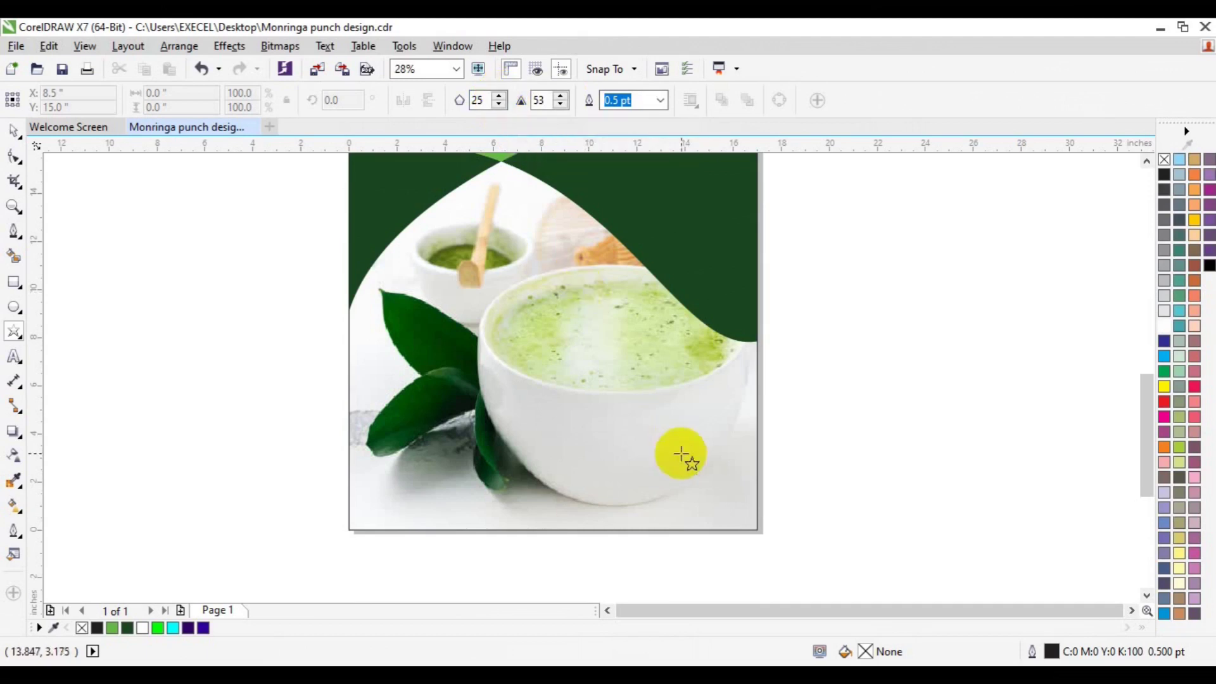
drag(660, 432, 729, 516)
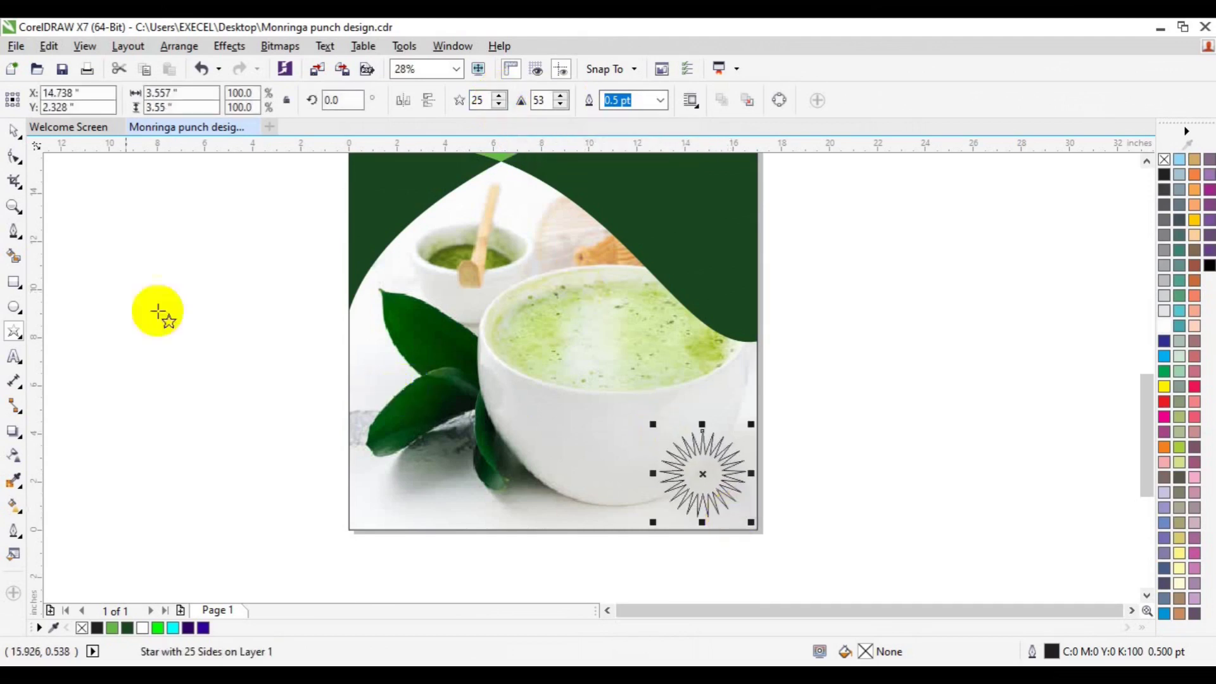
Step: Reshape the star with the Shape tool, moving its inner nodes outward to a sharpness of 13 for a serrated badge
click(14, 156)
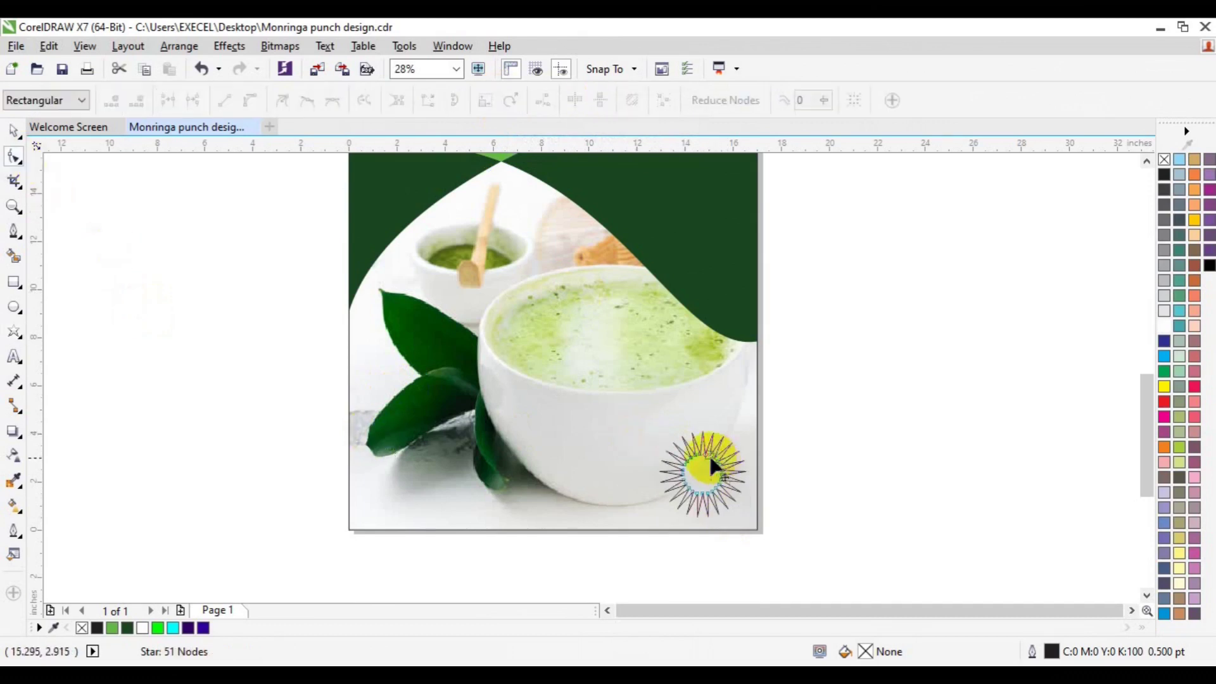
drag(707, 459, 710, 440)
key(space)
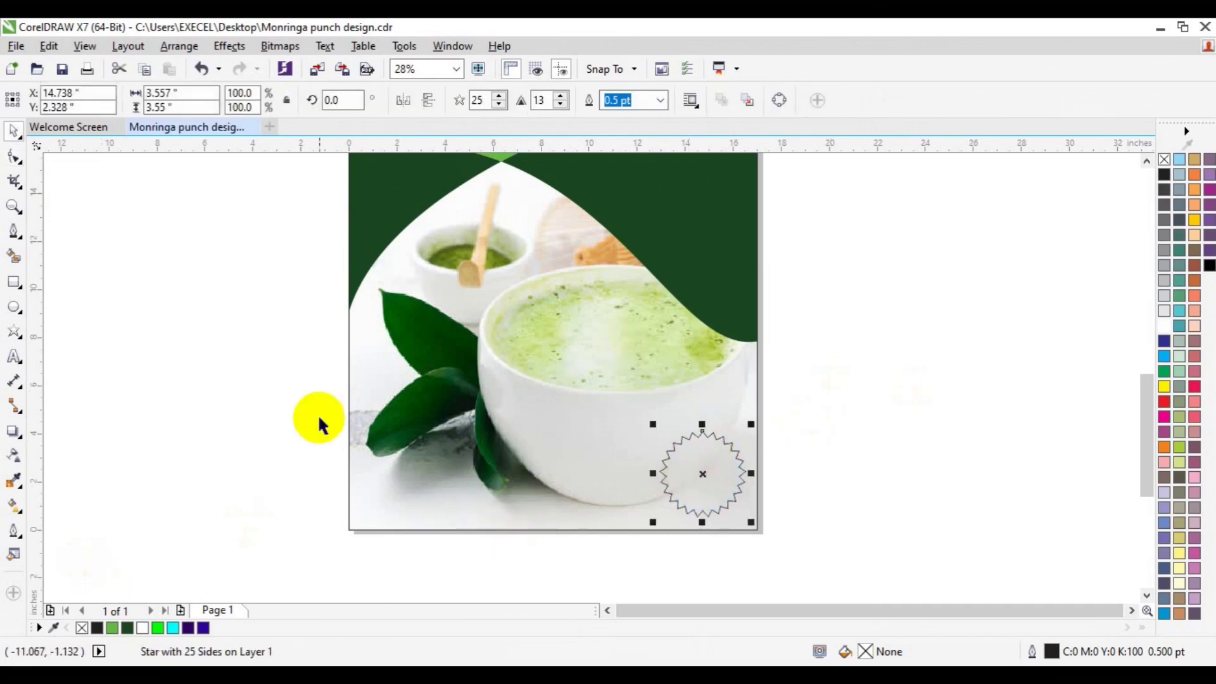
Step: Copy the green background's fountain fill onto the serrated badge and remove the badge's outline
click(1145, 162)
click(1145, 162)
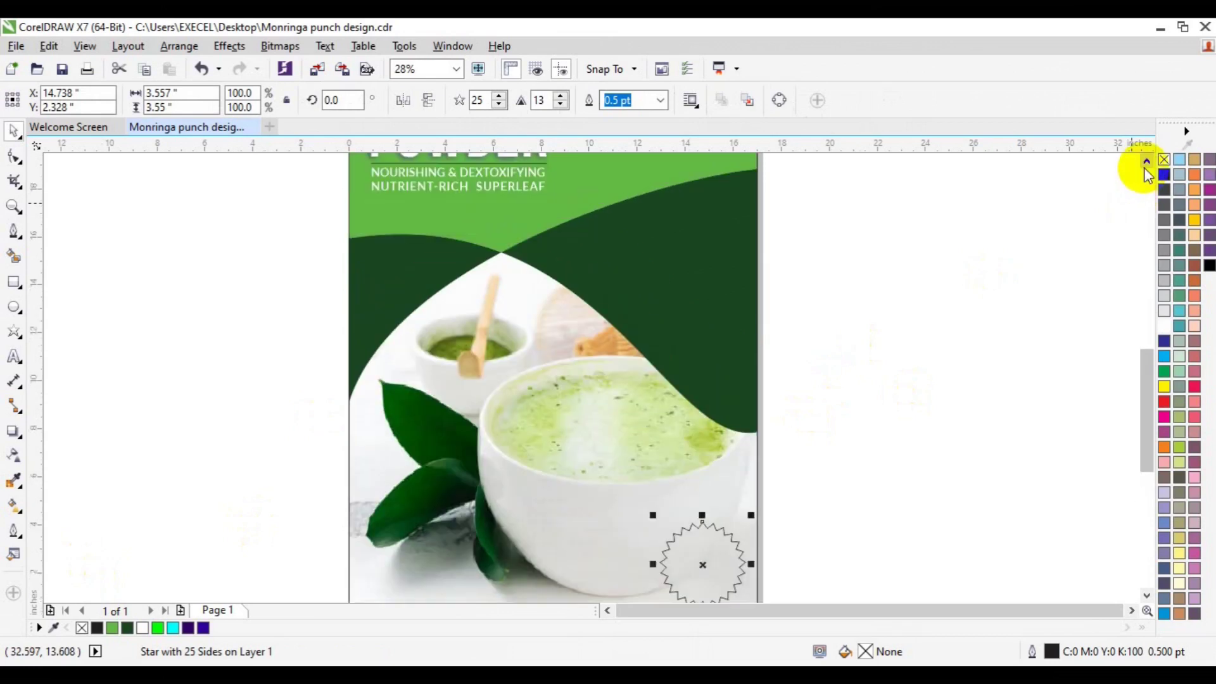
click(11, 507)
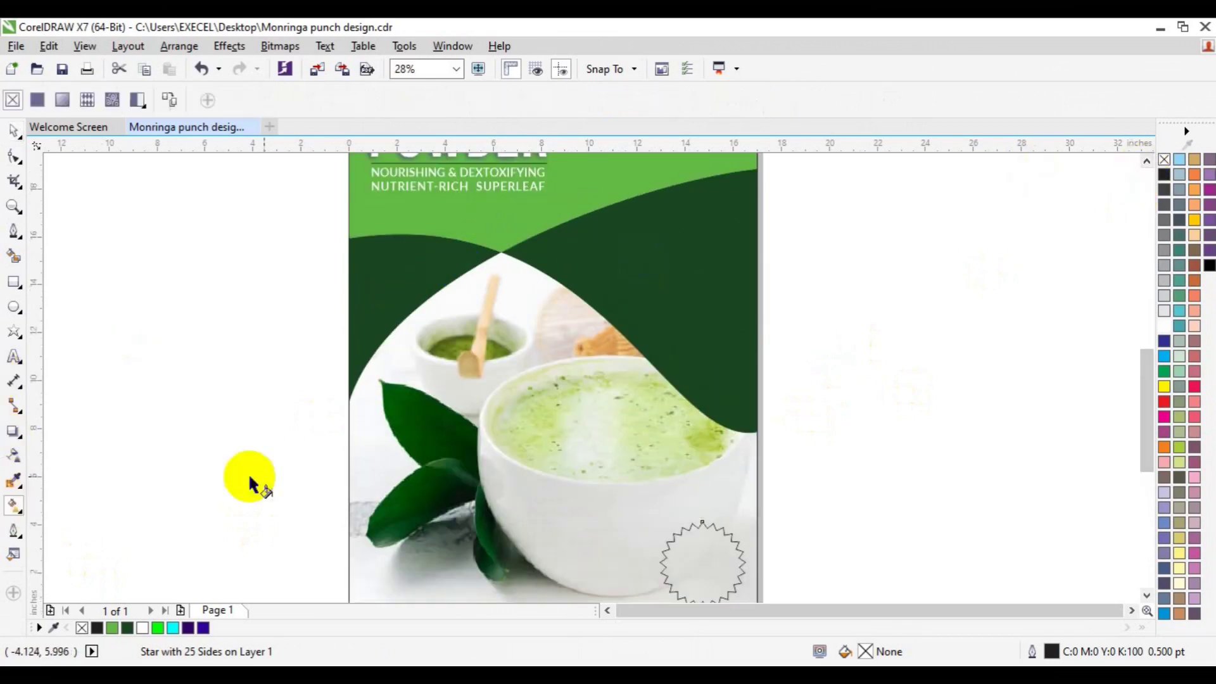
click(178, 100)
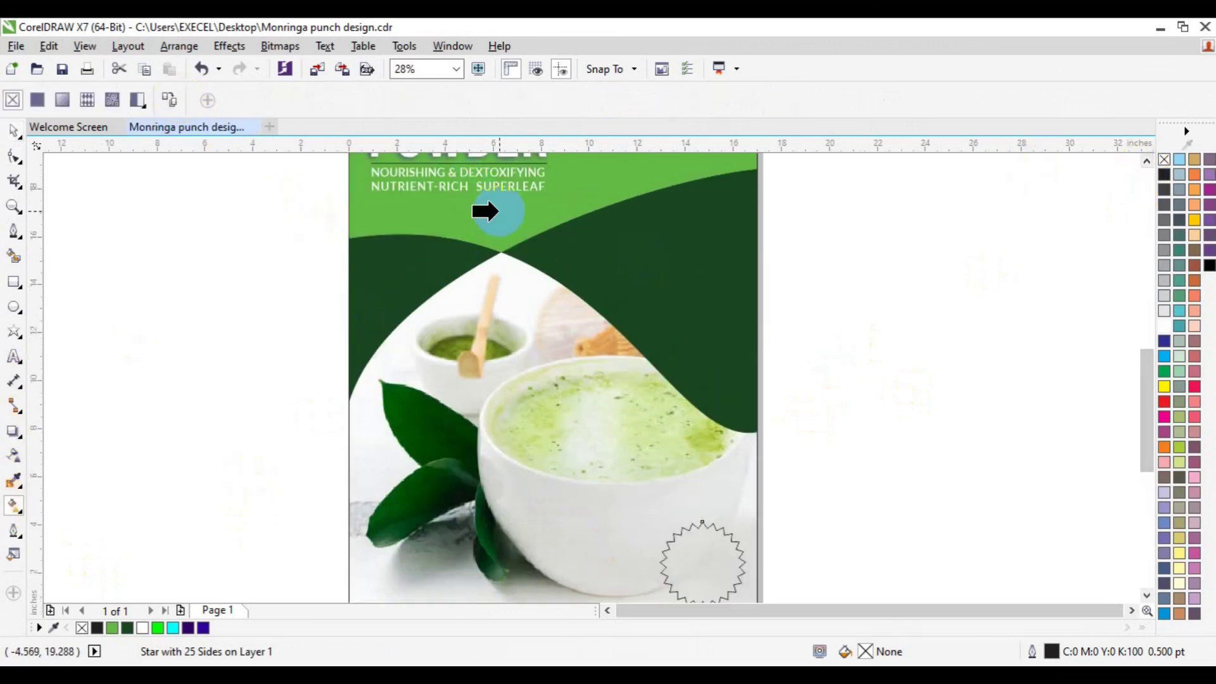
key(space)
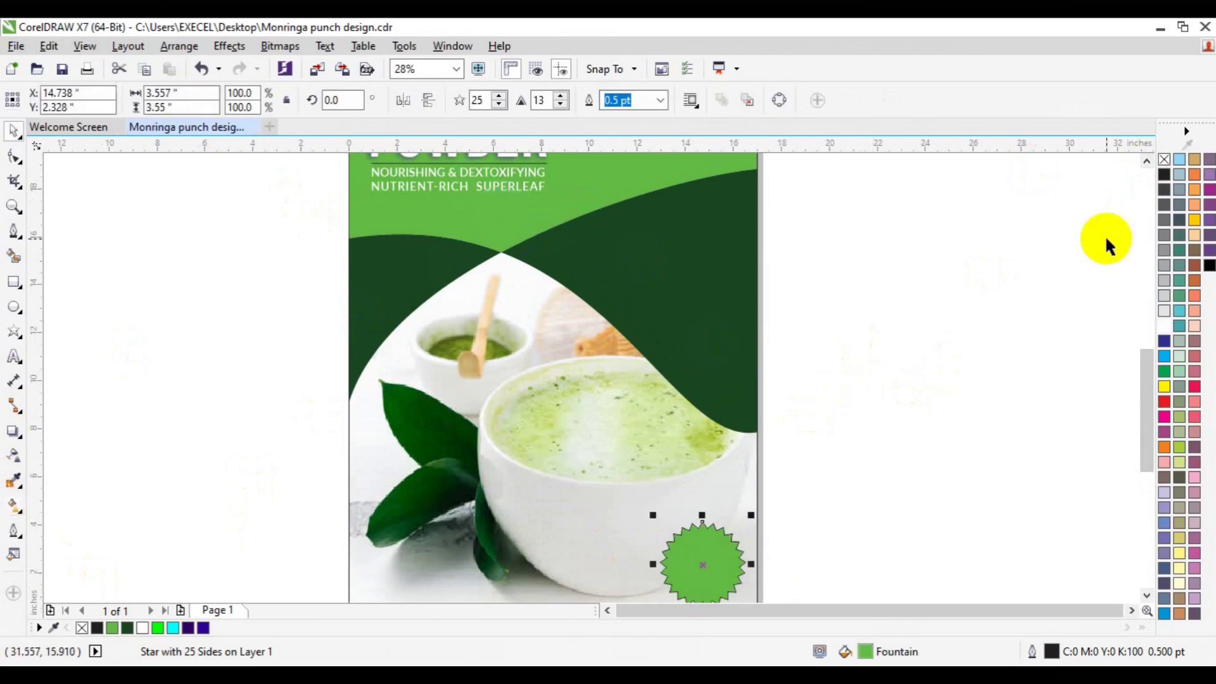
right_click(1162, 162)
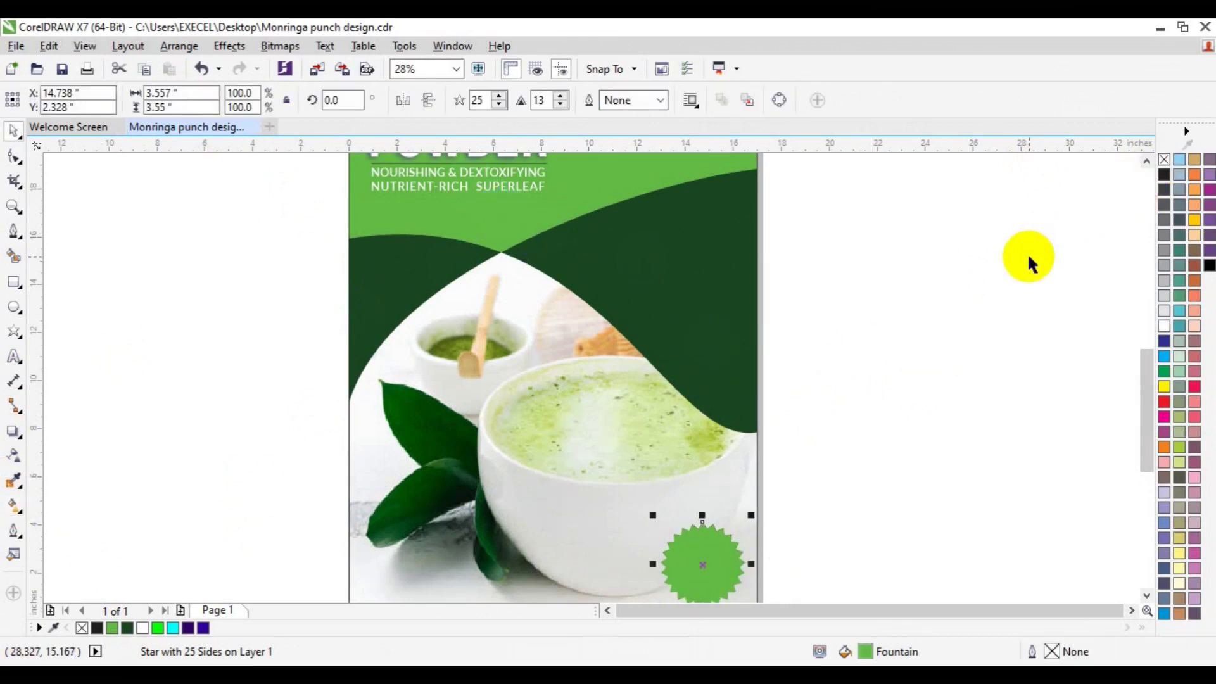
click(1000, 402)
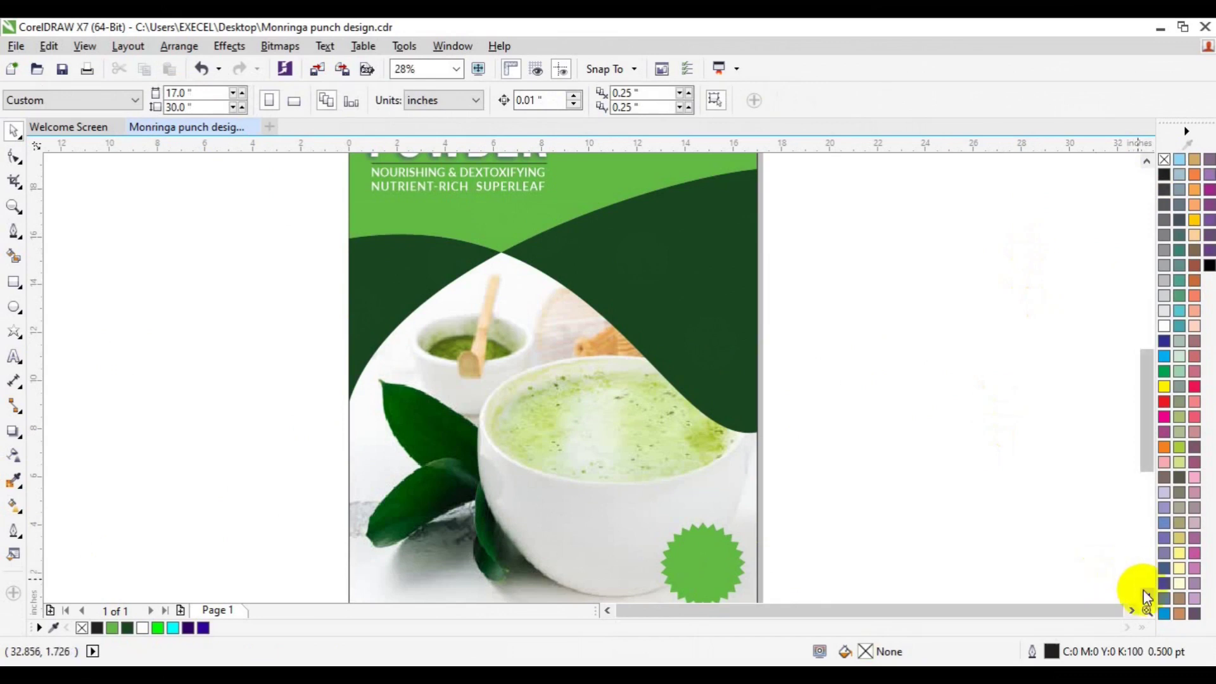
Step: Add the artistic text "NET WT. (22g)" in the empty area beside the page, left of the tea photo
click(1145, 594)
click(1145, 594)
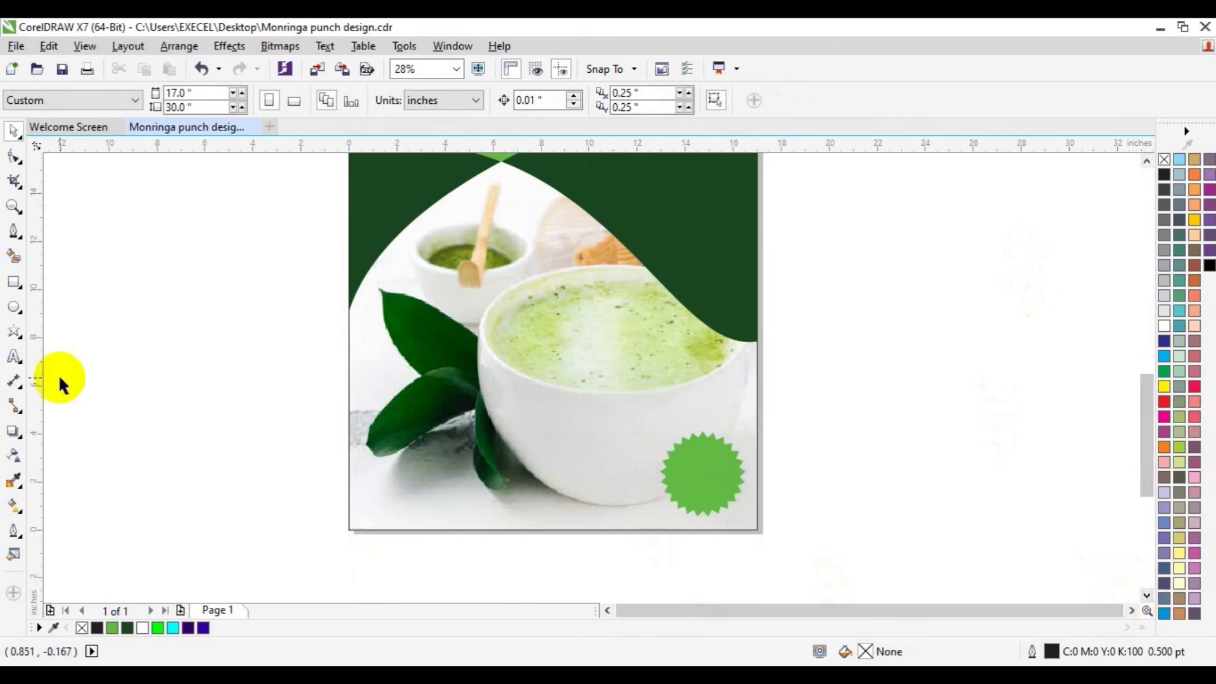
click(14, 358)
click(219, 493)
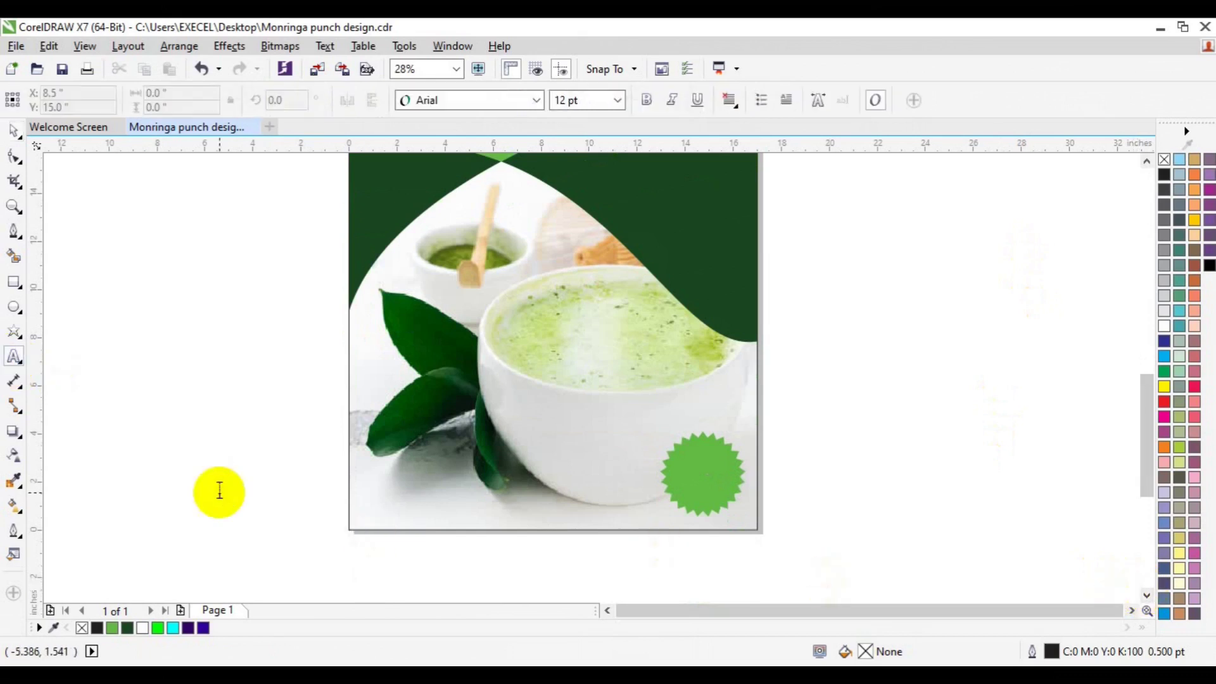
text(N)
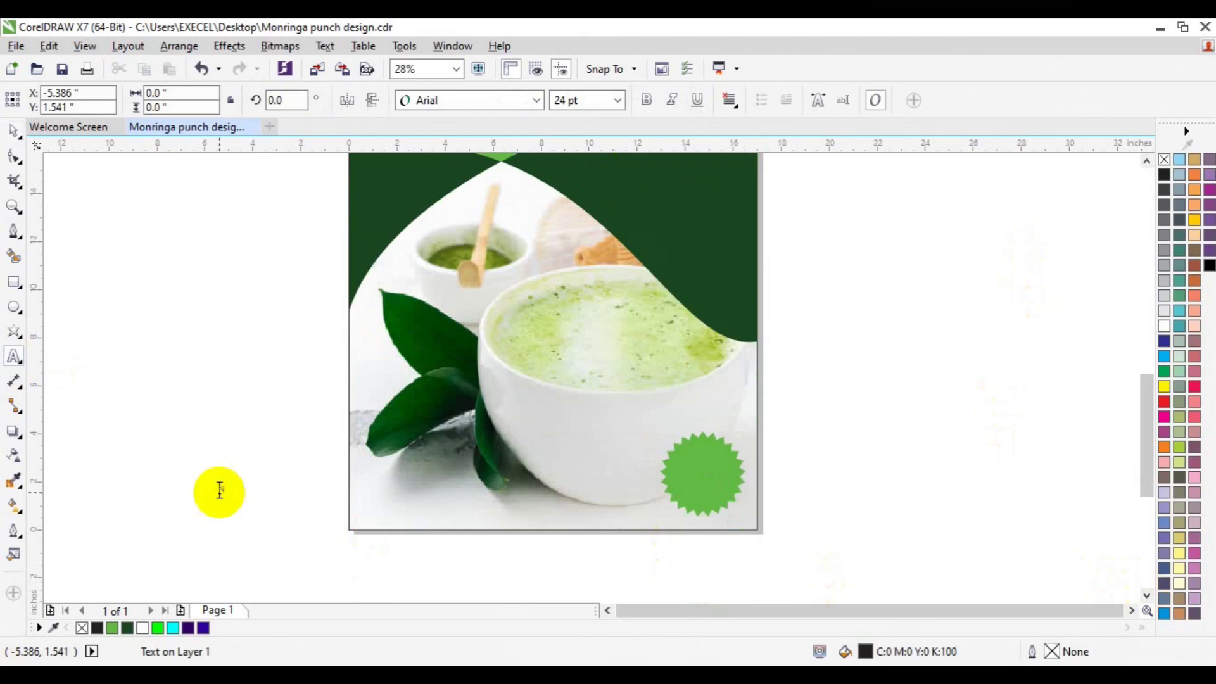
text(ET)
key(Escape)
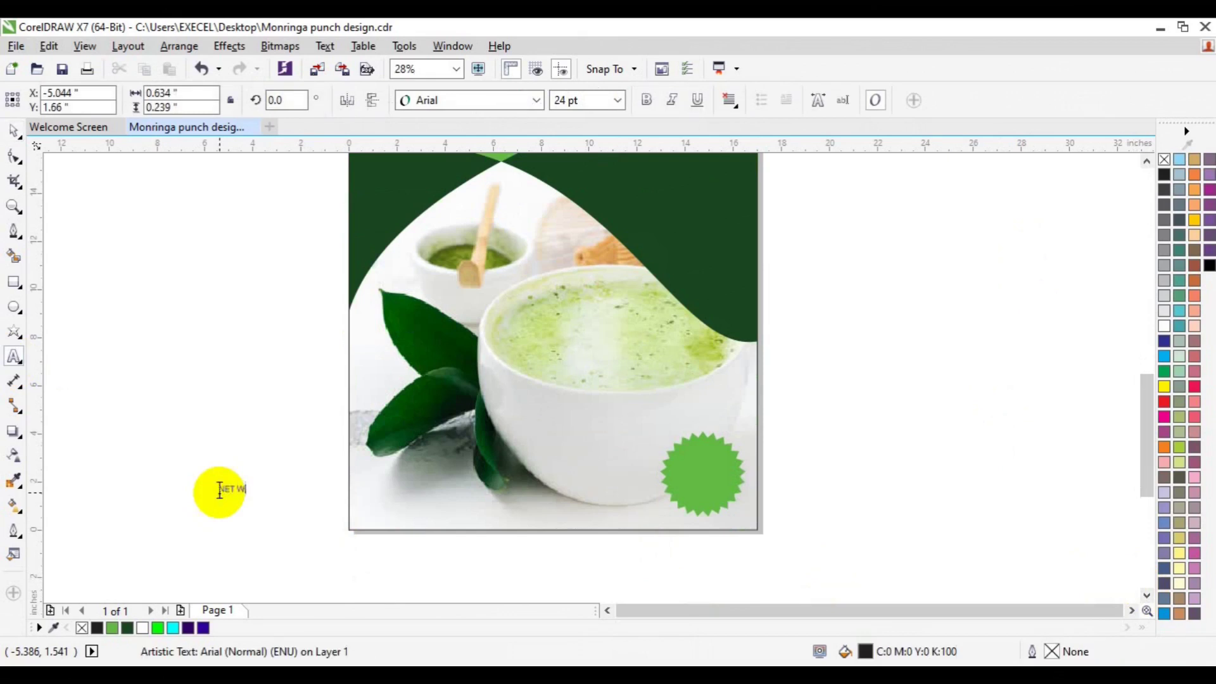
text(T. (22)
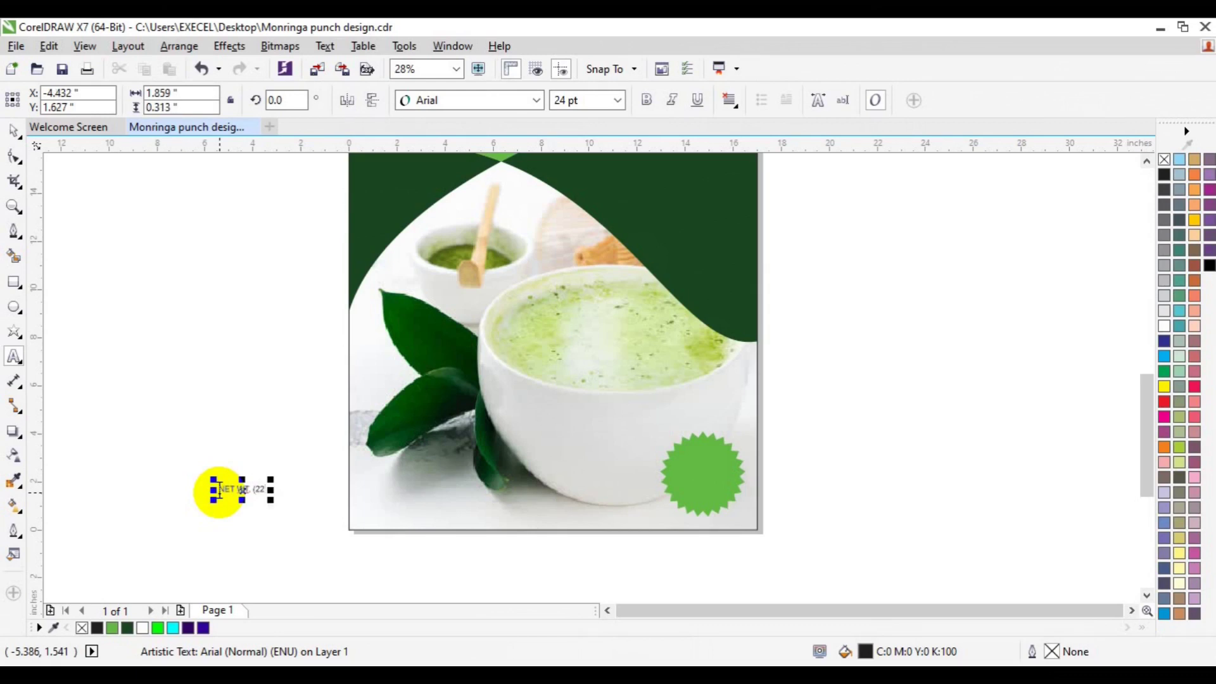
text(g))
Step: Set the net-weight text's font to Lato Semibold (SemiBold)
click(536, 101)
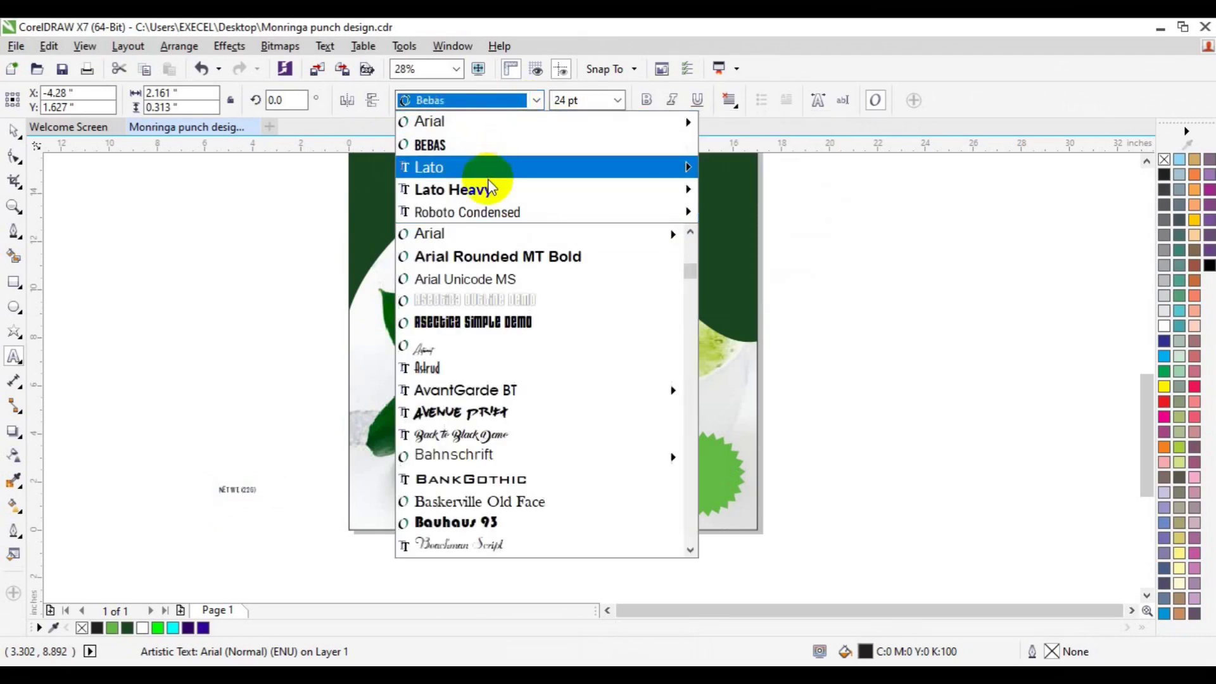
mouse_move(688, 171)
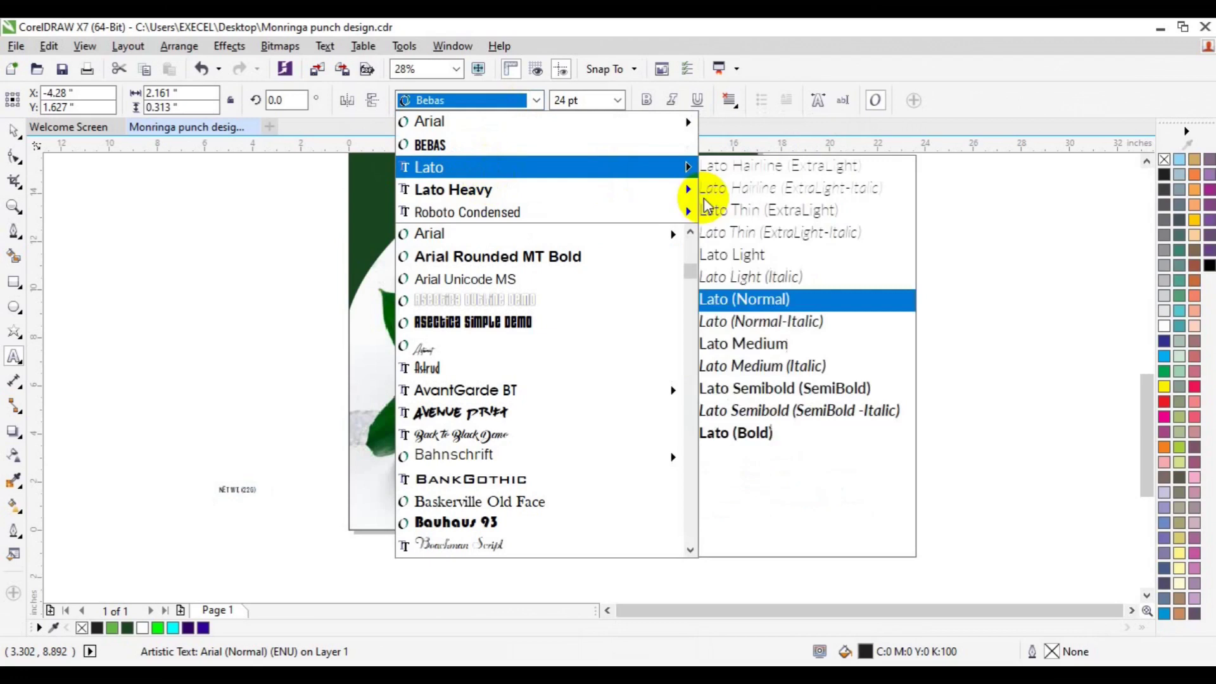
click(749, 384)
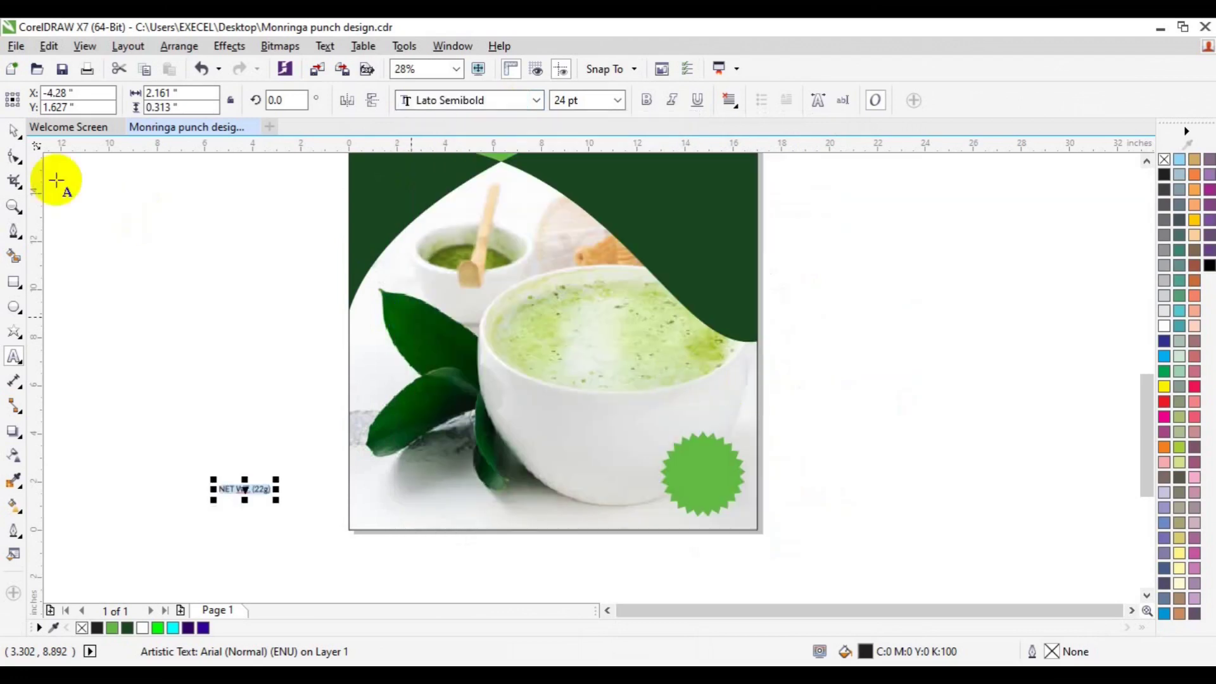
click(14, 133)
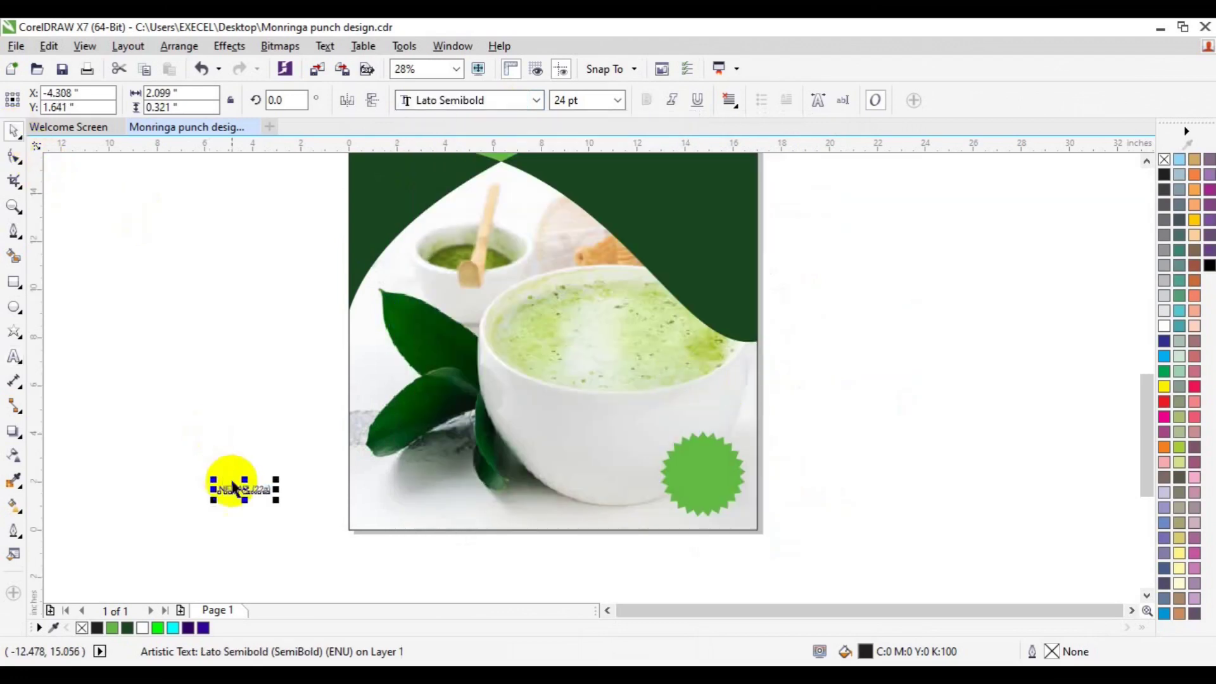
Step: Centre the net-weight text on the green serrated badge and colour it white
drag(244, 487, 702, 476)
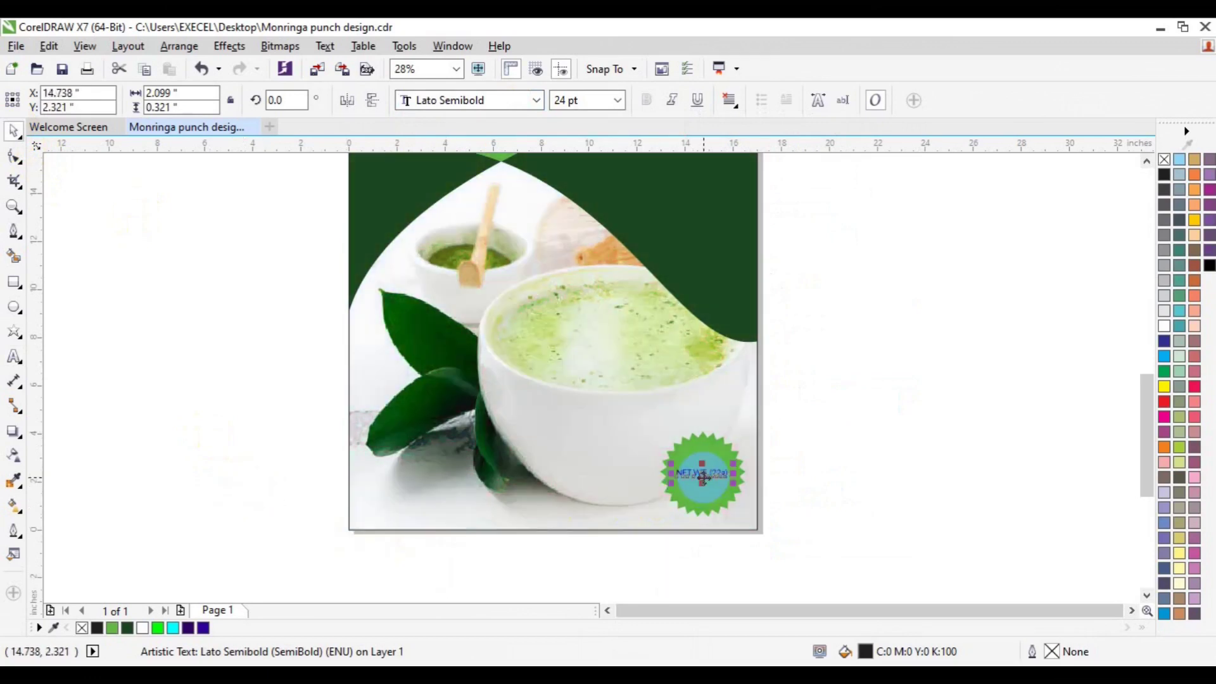
shift+click(704, 501)
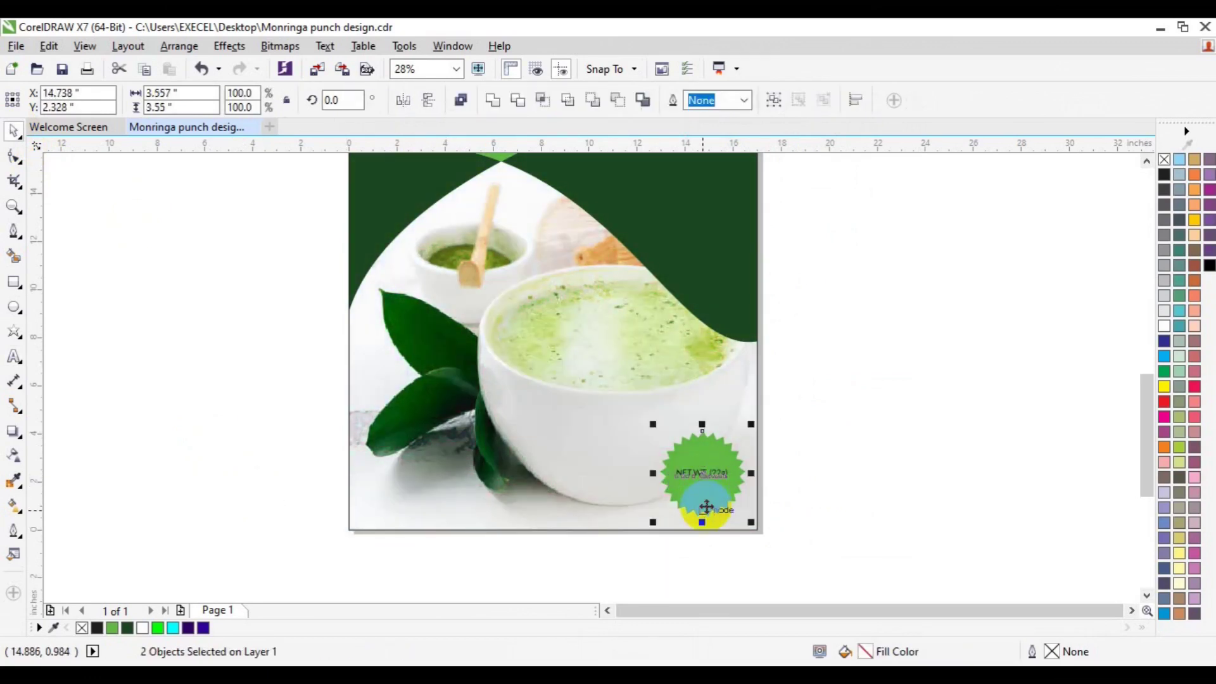
click(836, 466)
click(701, 469)
click(1162, 344)
click(975, 353)
Step: Place a copy of the white net-weight text on the dark green curve above the cup, near the page's right edge
click(1149, 162)
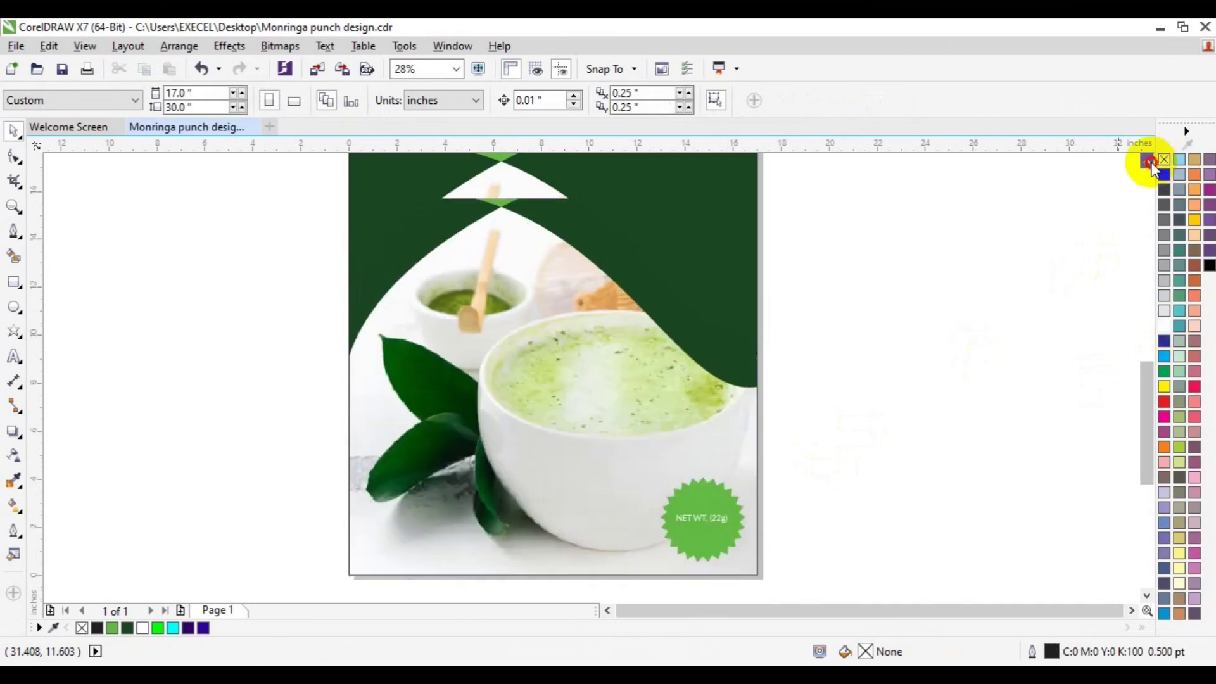
click(1150, 162)
click(1150, 161)
click(1150, 162)
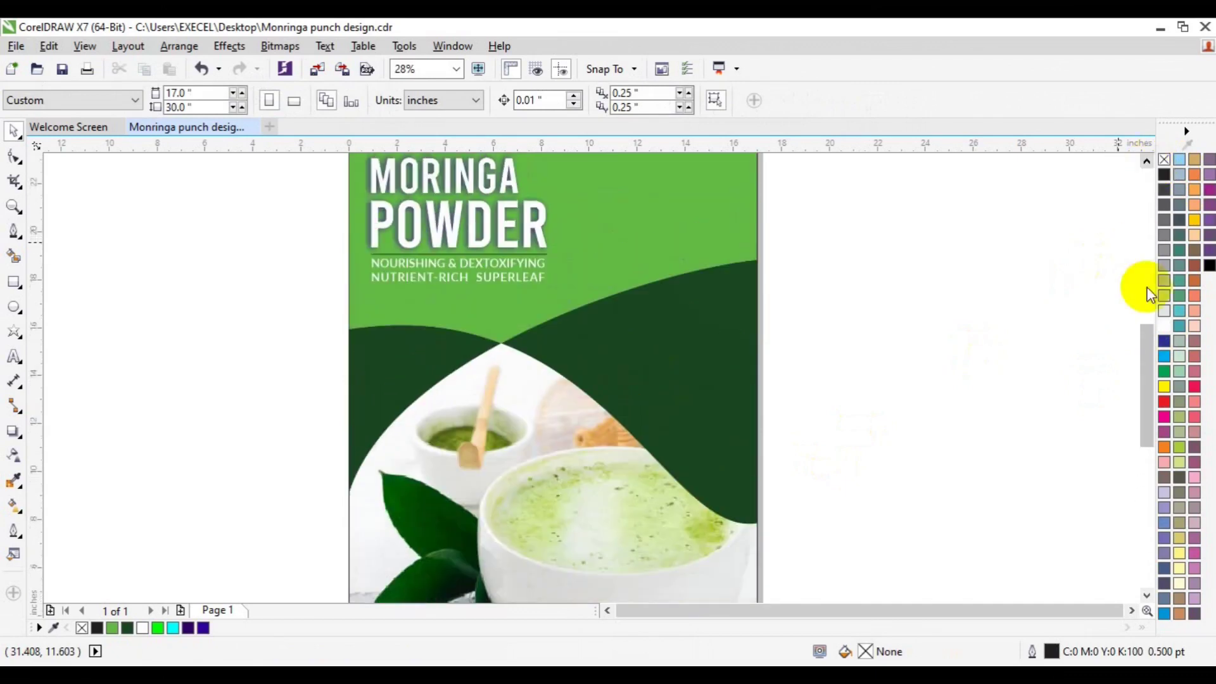
drag(1143, 339, 1138, 381)
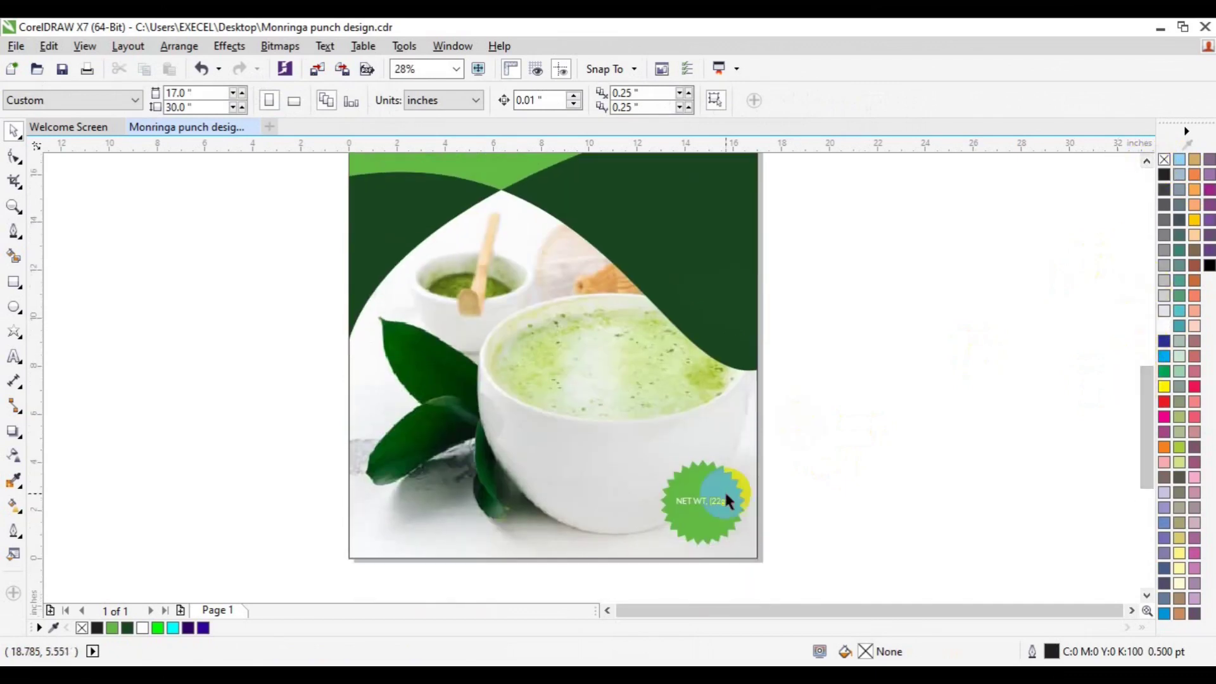
click(717, 504)
drag(718, 504, 696, 194)
scroll(1146, 158, up, 10)
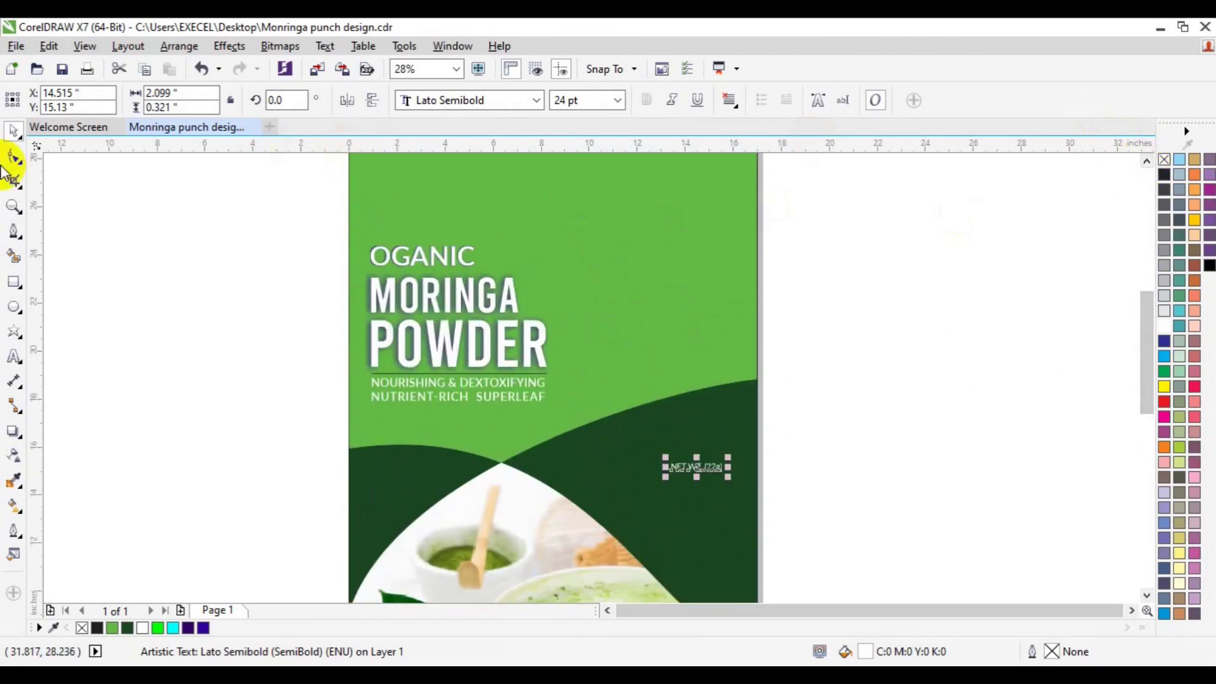
Step: Replace the text on the dark green curve with "ORGANIC" and "NON - GMO" on separate lines
click(14, 358)
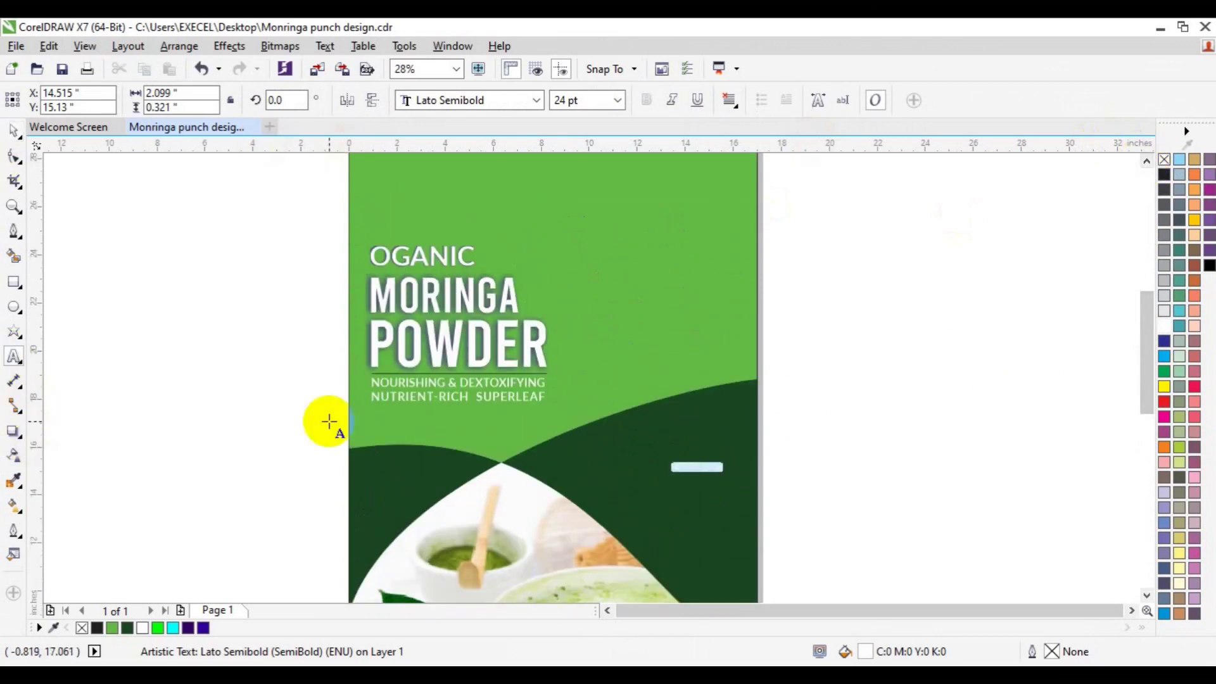
text(ORGAN)
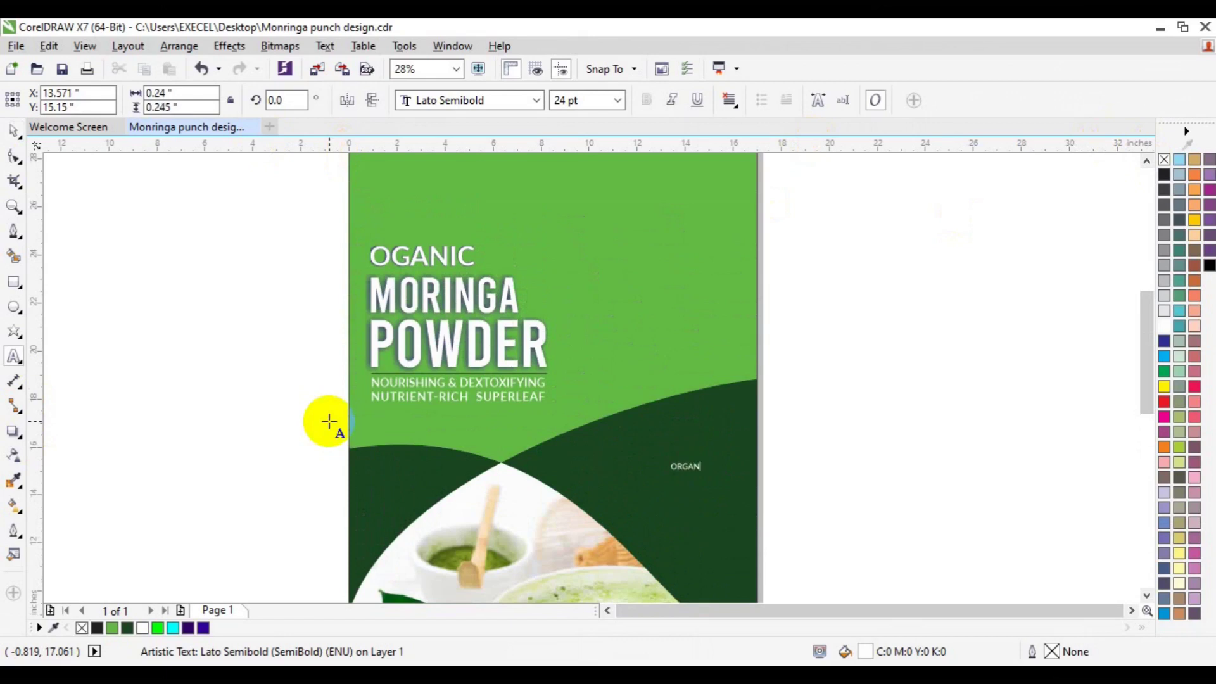
text(IC)
key(Return)
text(NON)
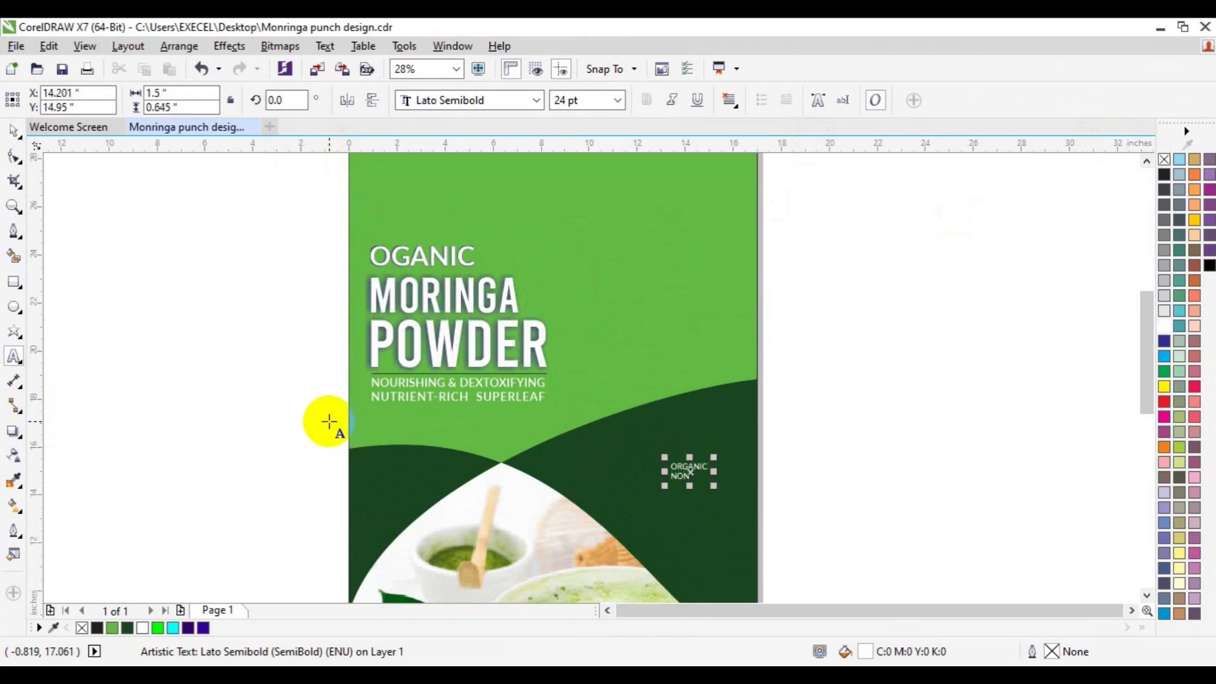
text( - )
text(GMO)
text(O)
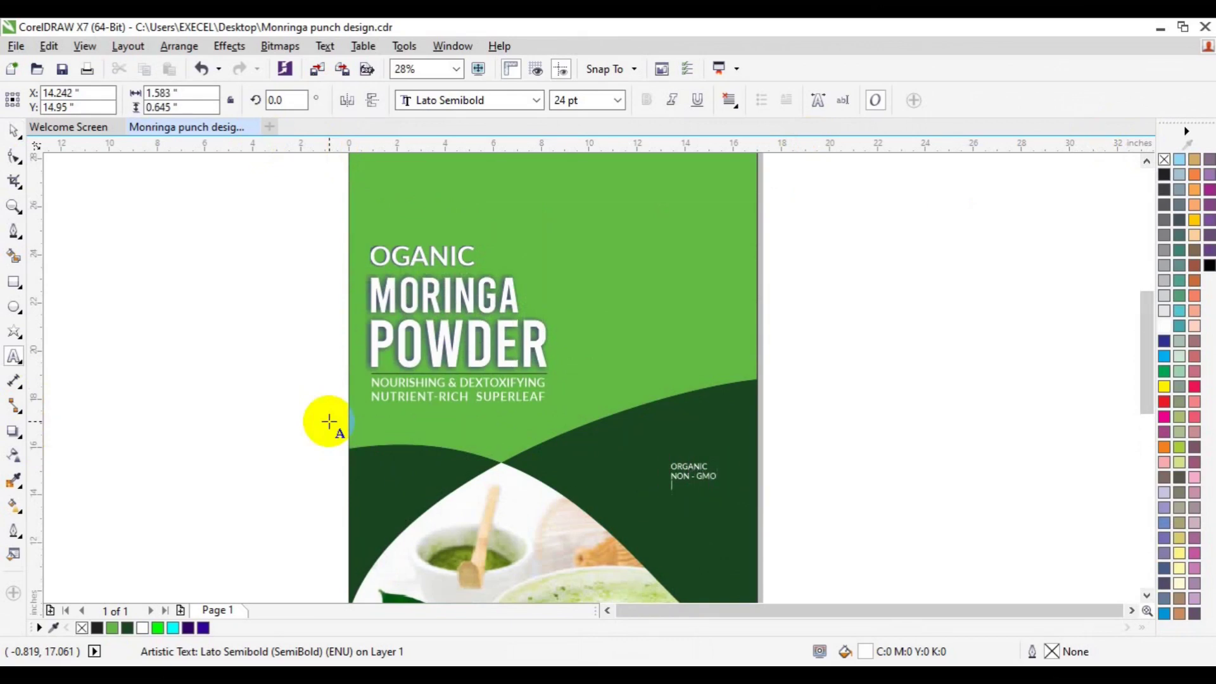
key(Return)
Step: Extend the product claims list with the lines "VEGAN", "GLUTEN - FREE", "KOSHER" and "LOW - TEMP"
text(VEGAN)
key(Return)
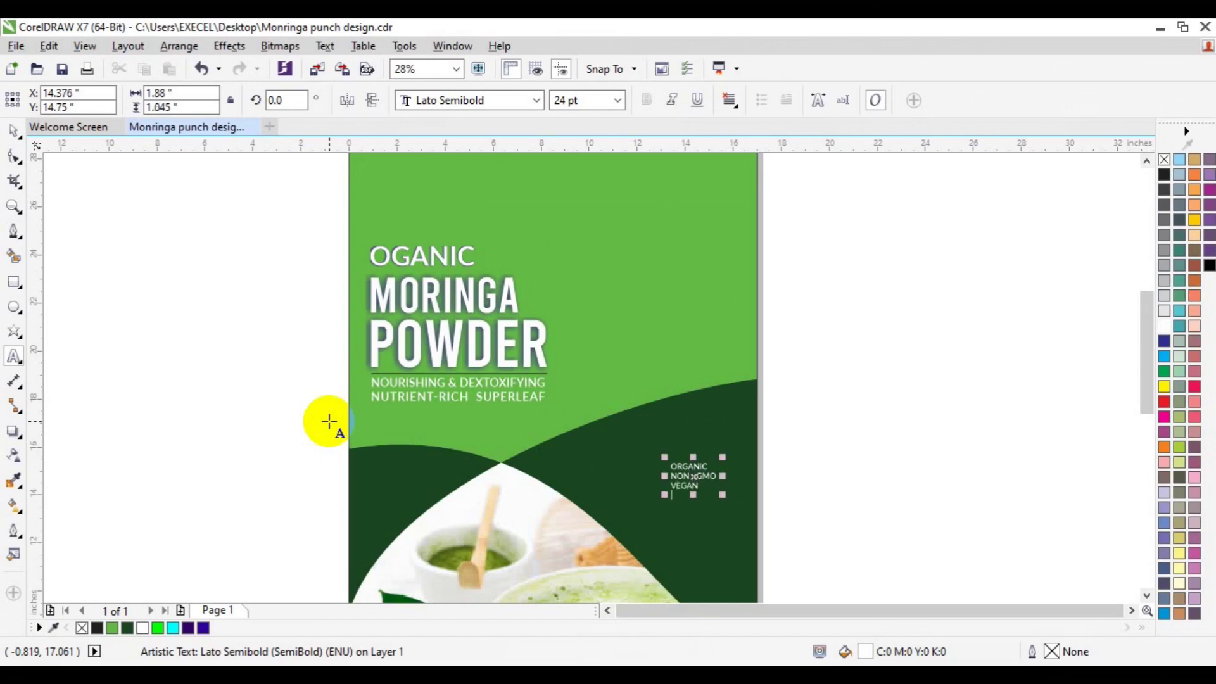
text(GLUT)
key(Return)
text(EN)
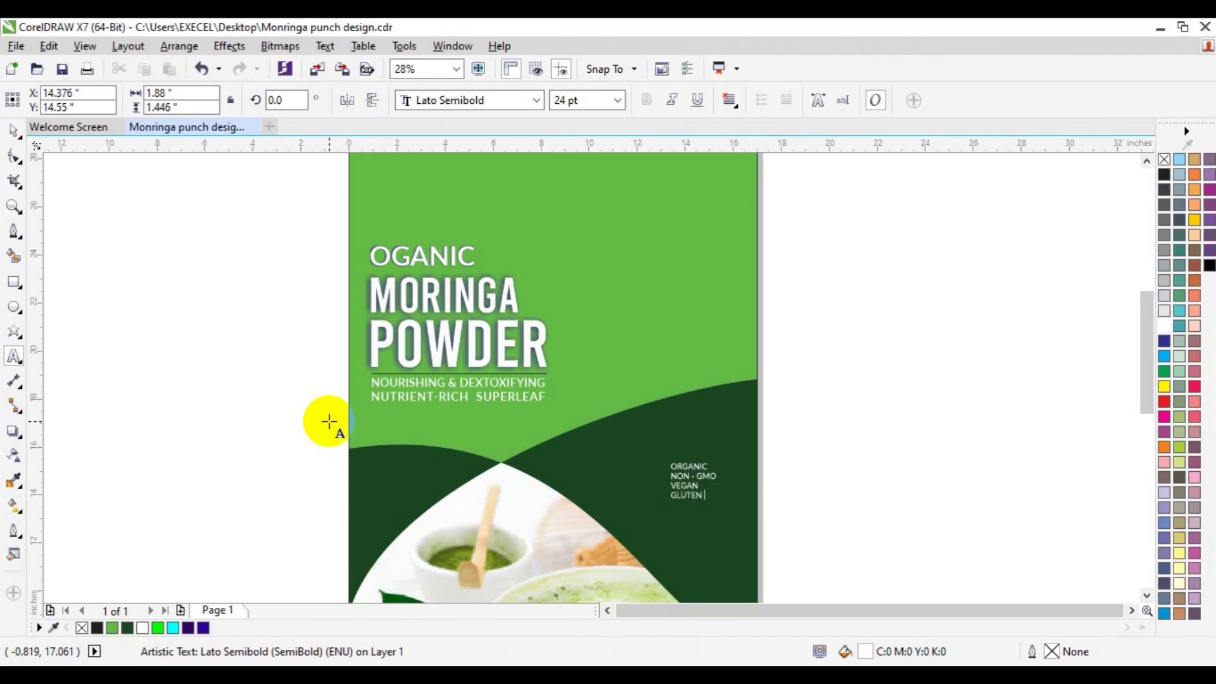
text( - FREE)
key(Return)
text(KOSHER)
key(Return)
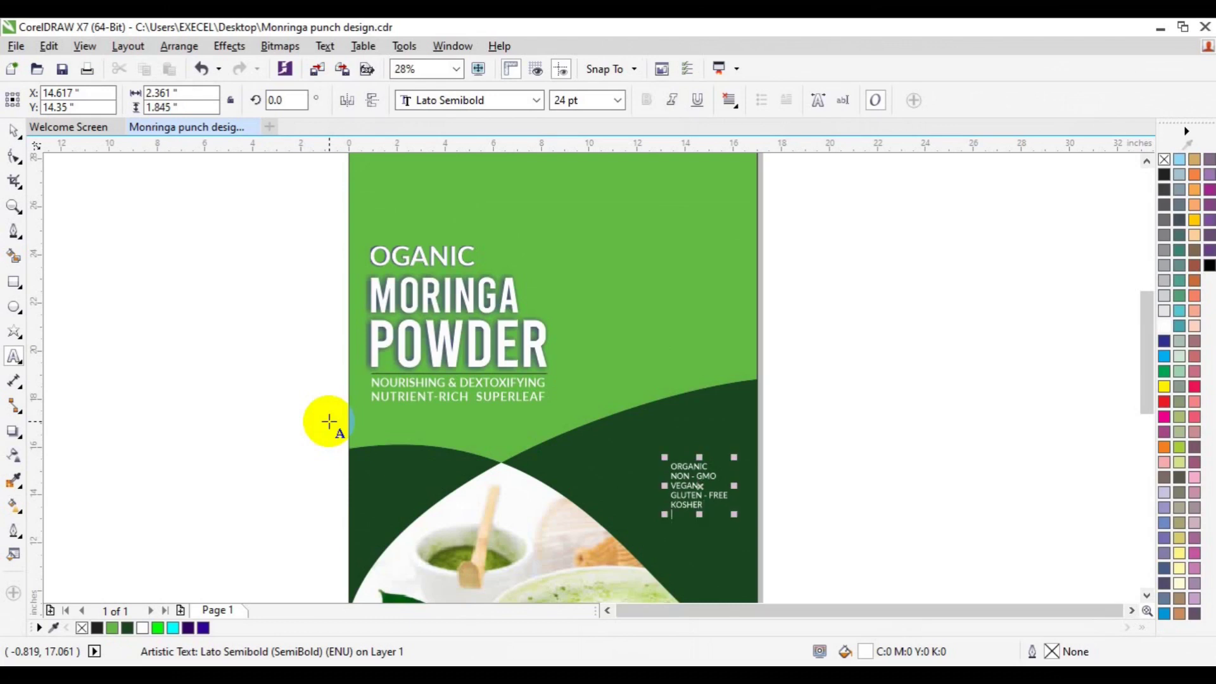
text(LOW - TEM)
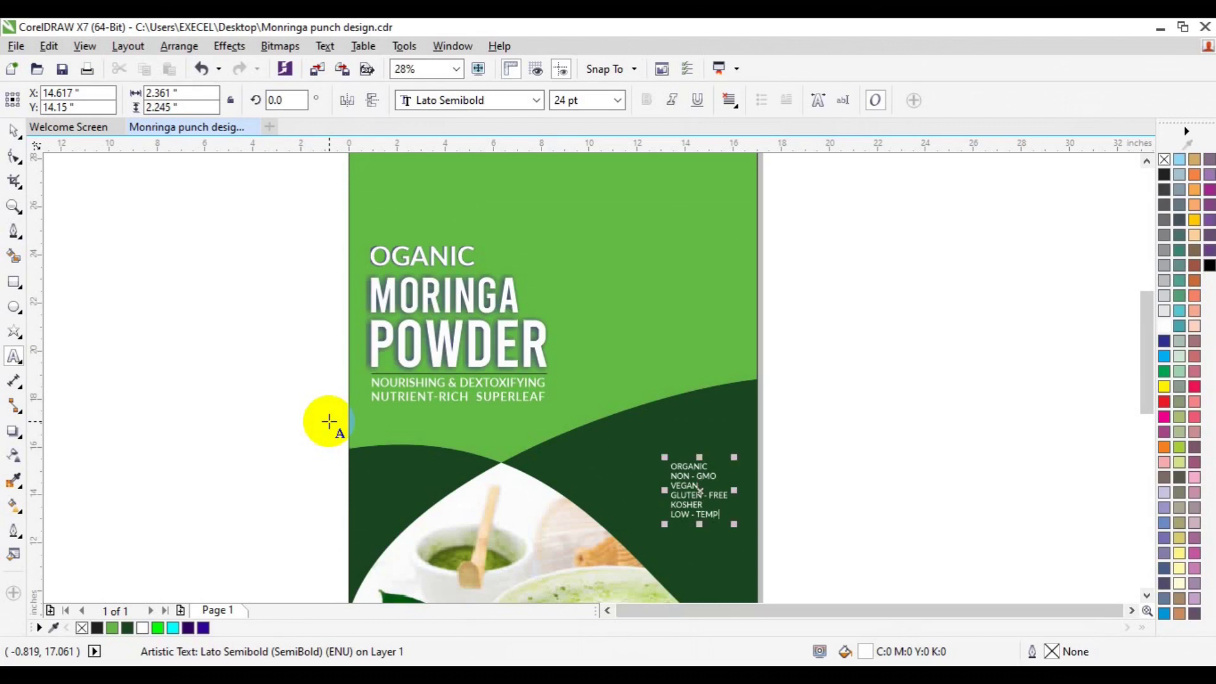
text(P)
Step: Set the whole claims list to Lato Heavy (ExtraBold) at 35 pt
key(ctrl+a)
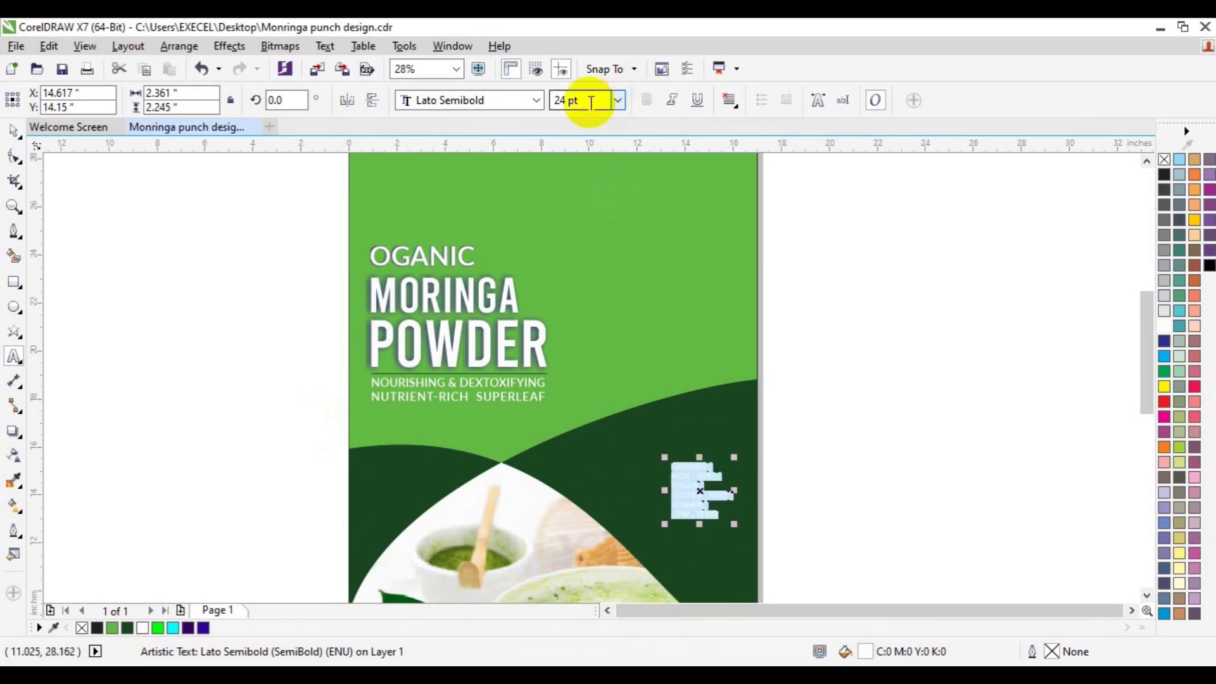
click(536, 100)
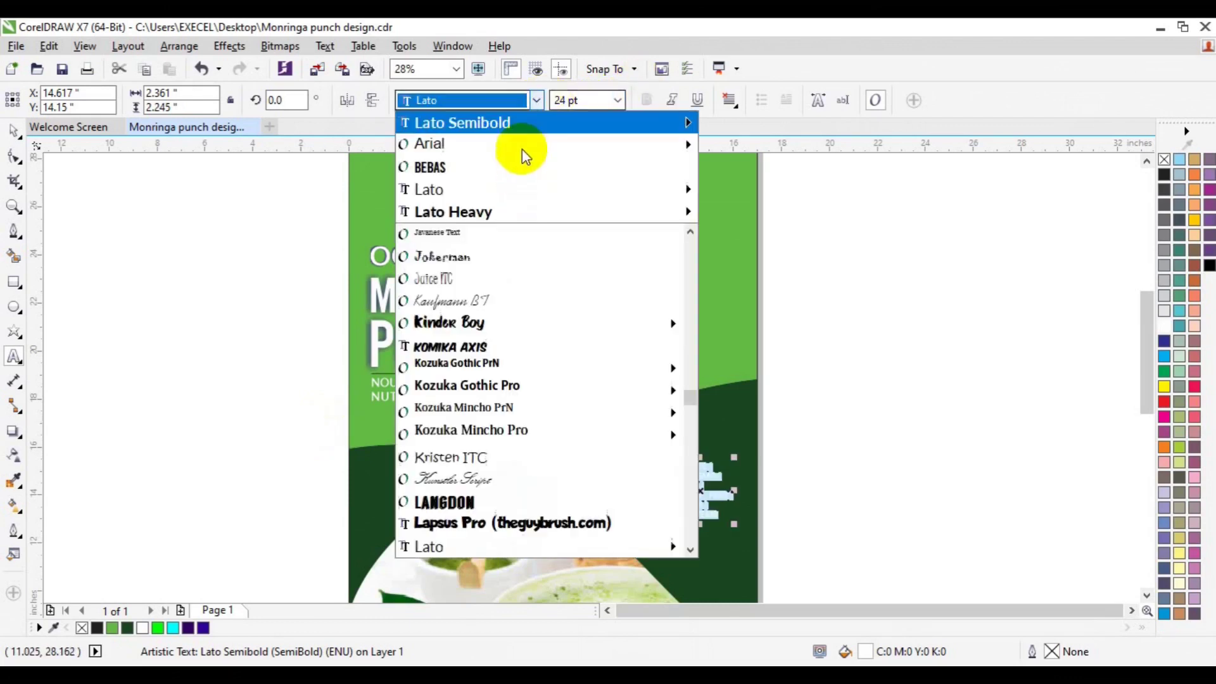
mouse_move(685, 120)
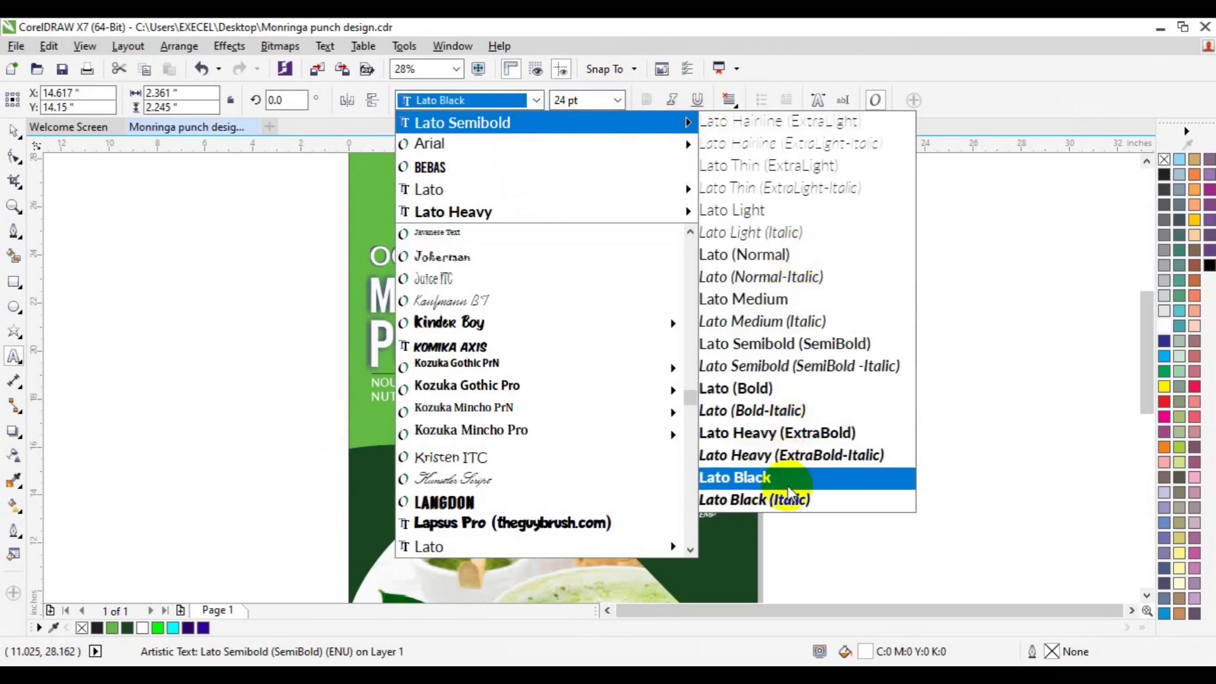
click(788, 437)
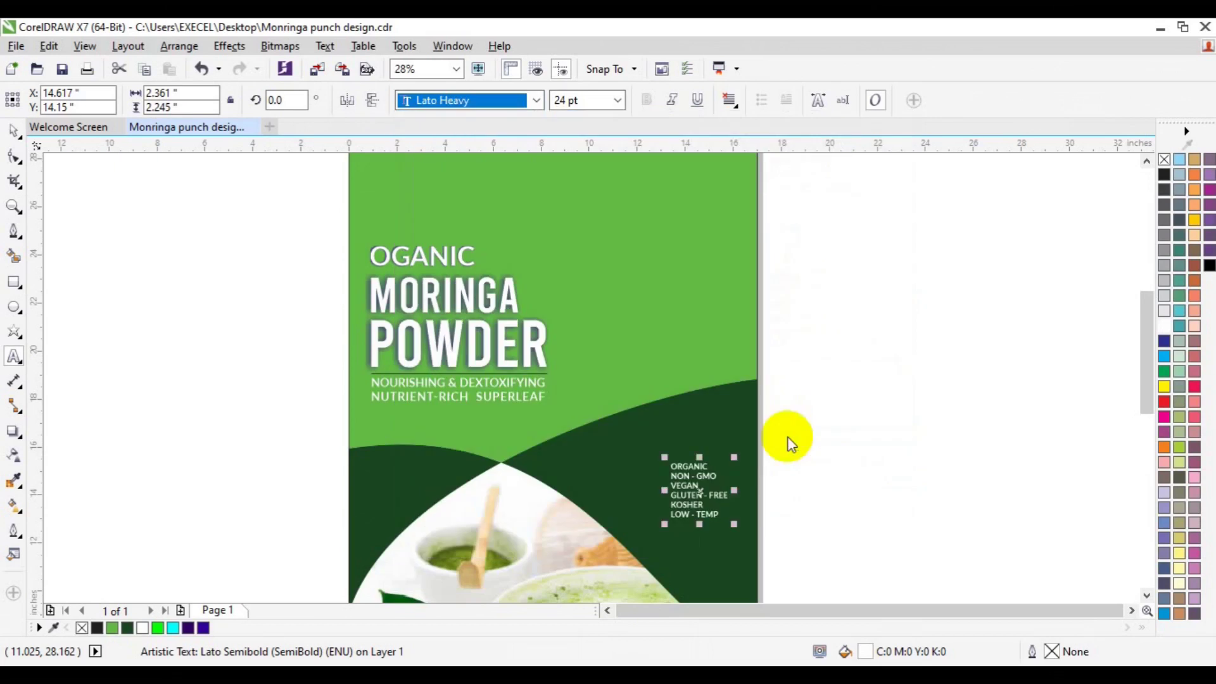
click(616, 103)
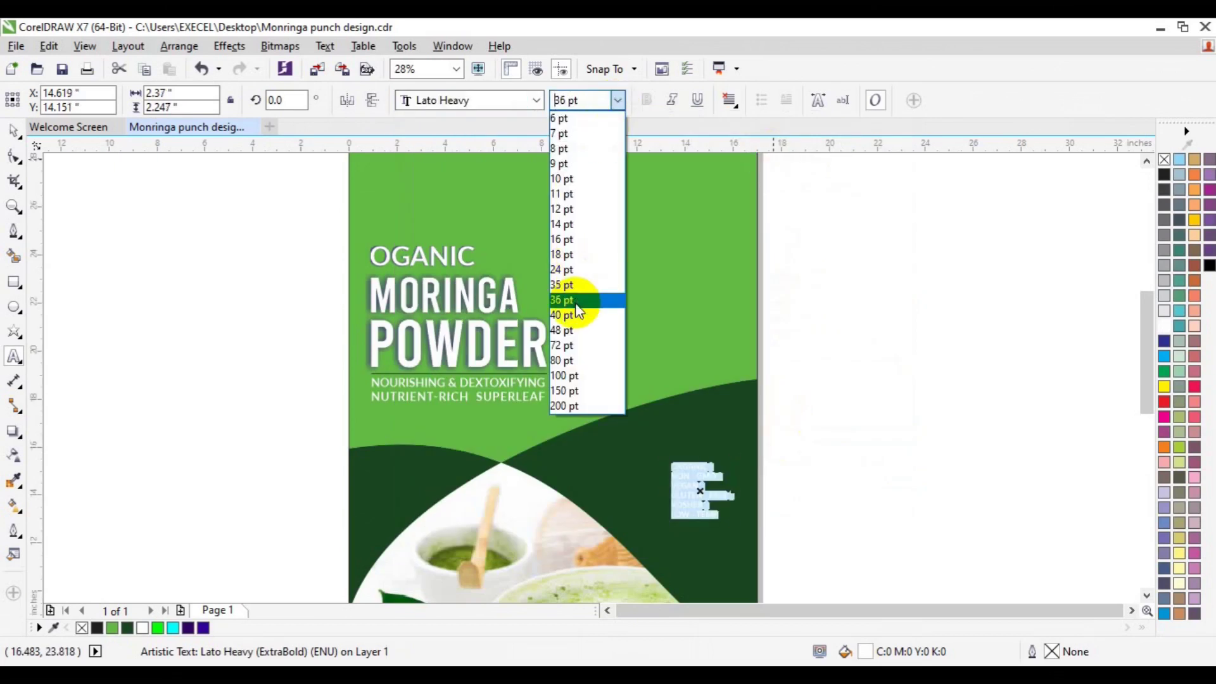
click(580, 285)
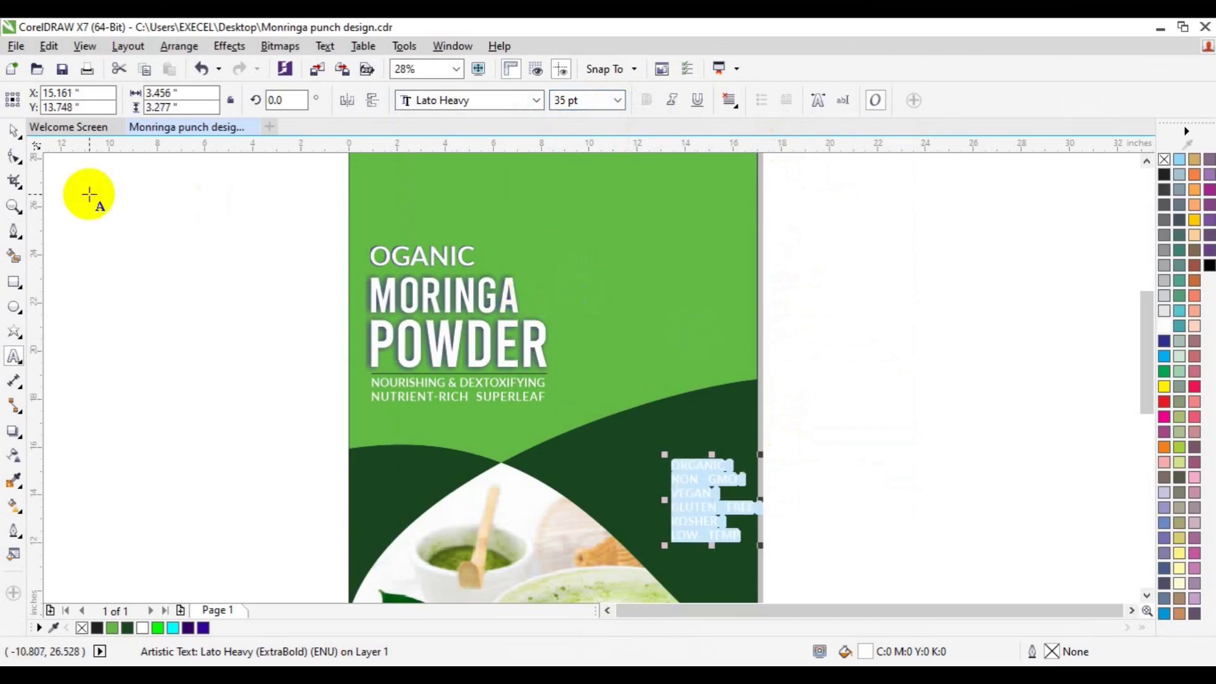
Step: Move the claims list up and inward from the page's right edge so it sits inside the dark green curve
click(15, 131)
drag(714, 502, 701, 482)
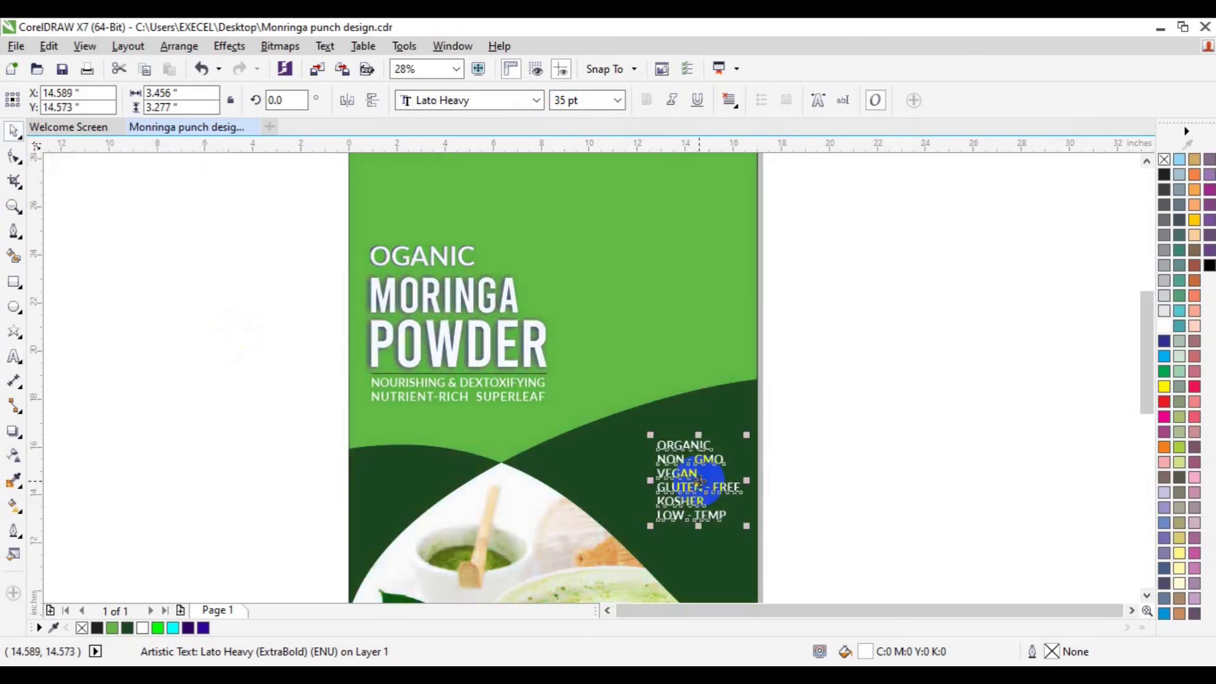
key(Escape)
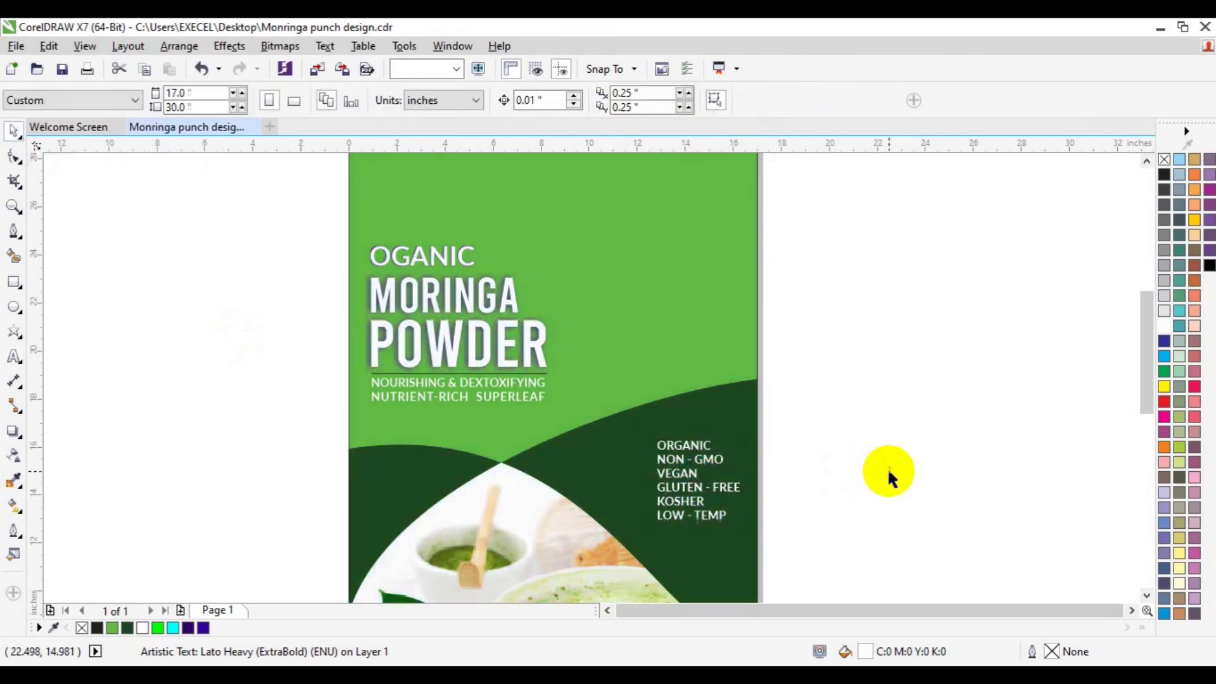
Step: Set the claims list's line spacing to 120% and shift the list slightly up and toward the page edge
click(13, 206)
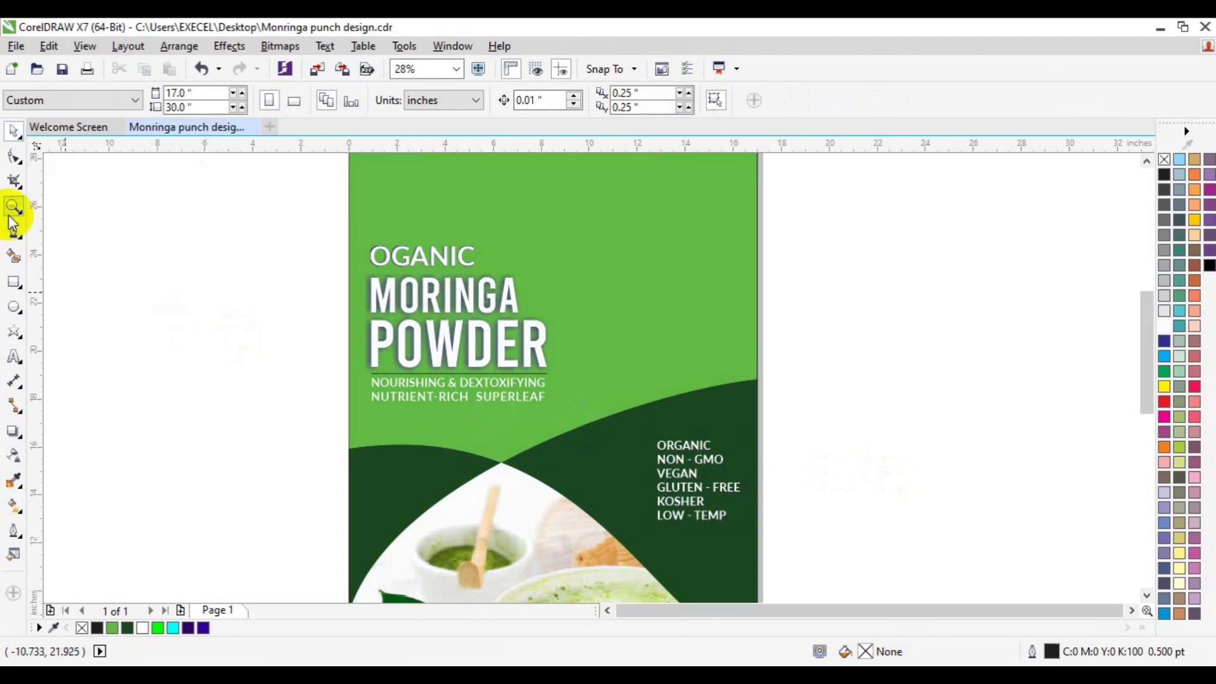
click(705, 504)
key(space)
click(587, 400)
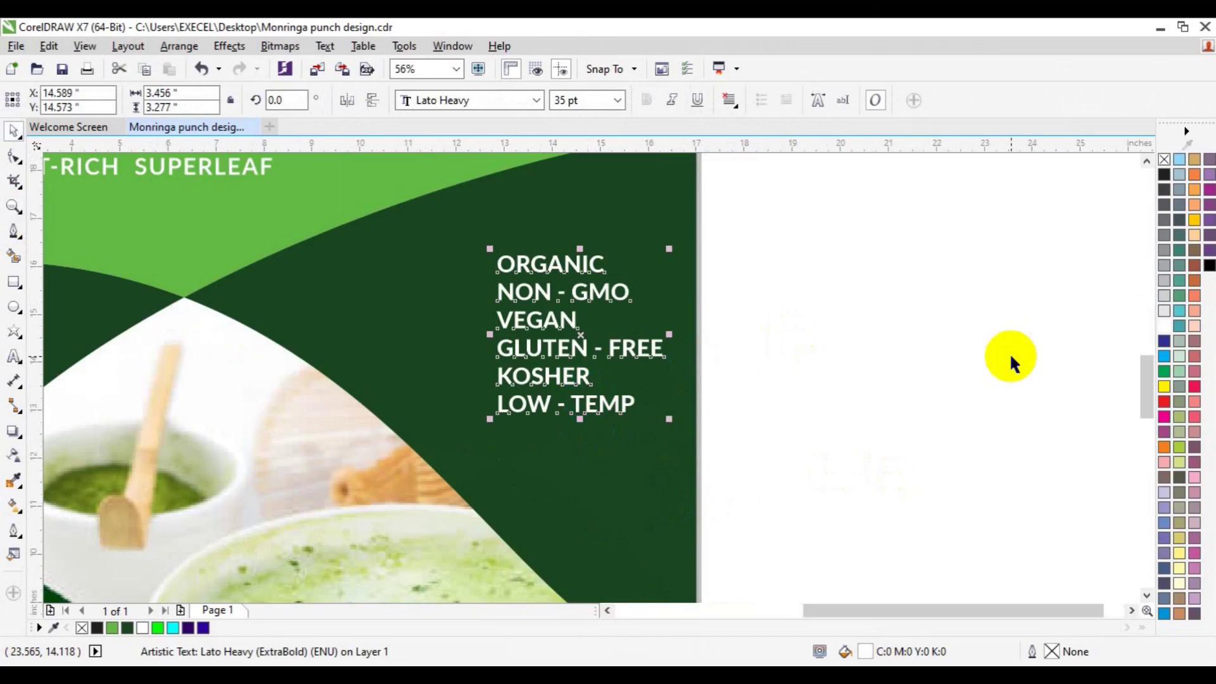
key(ctrl+t)
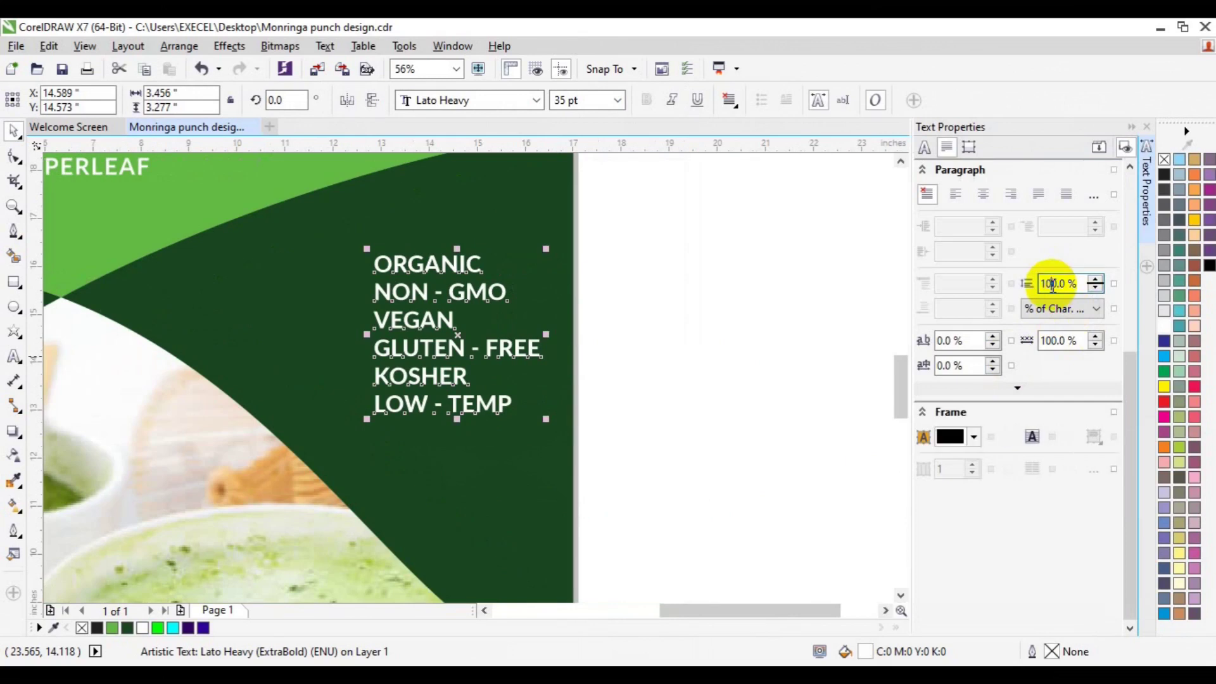
key(Return)
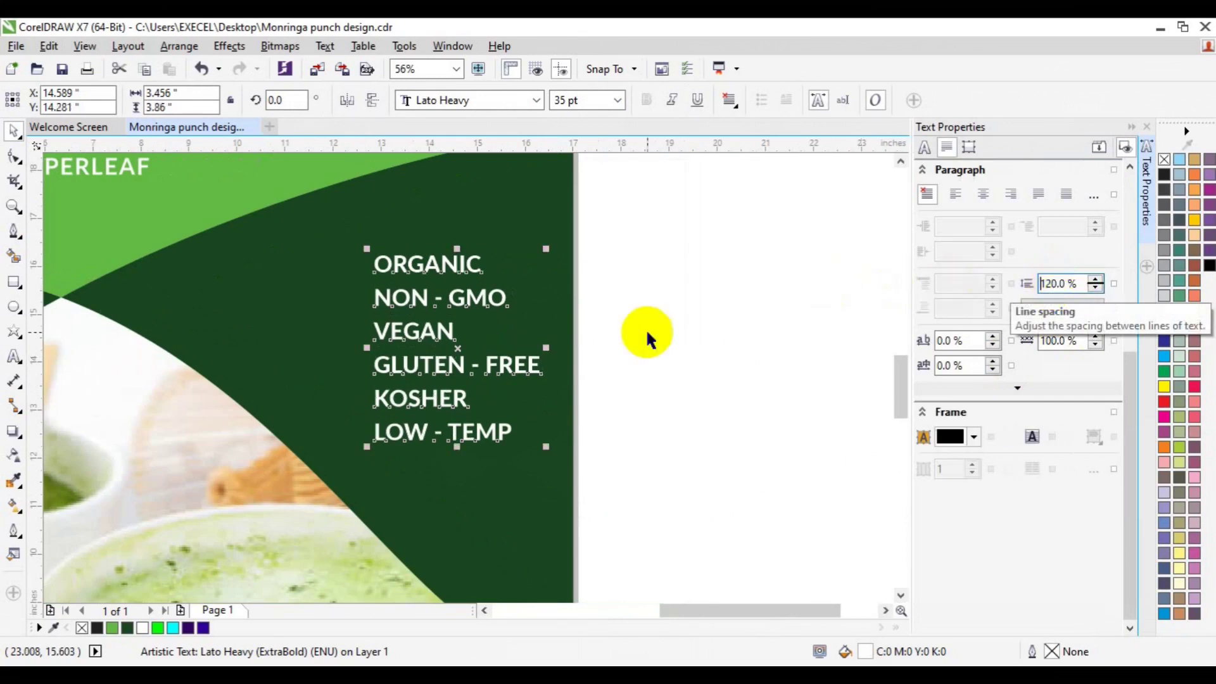
drag(467, 344, 478, 329)
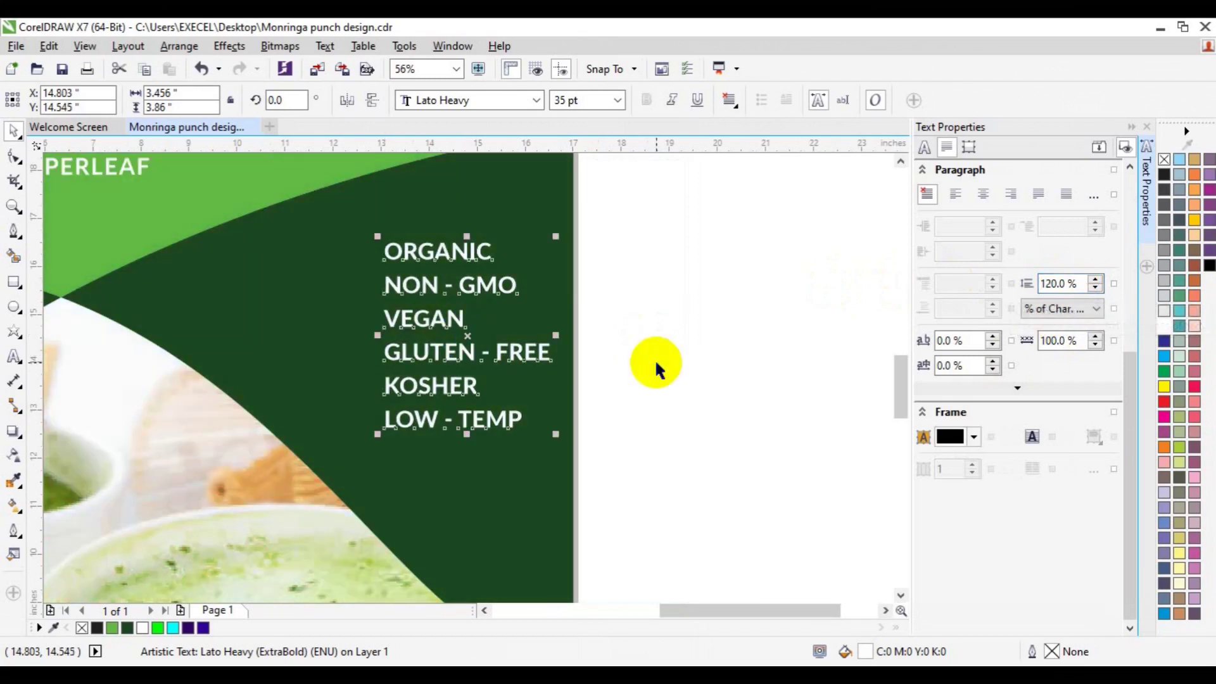
click(655, 358)
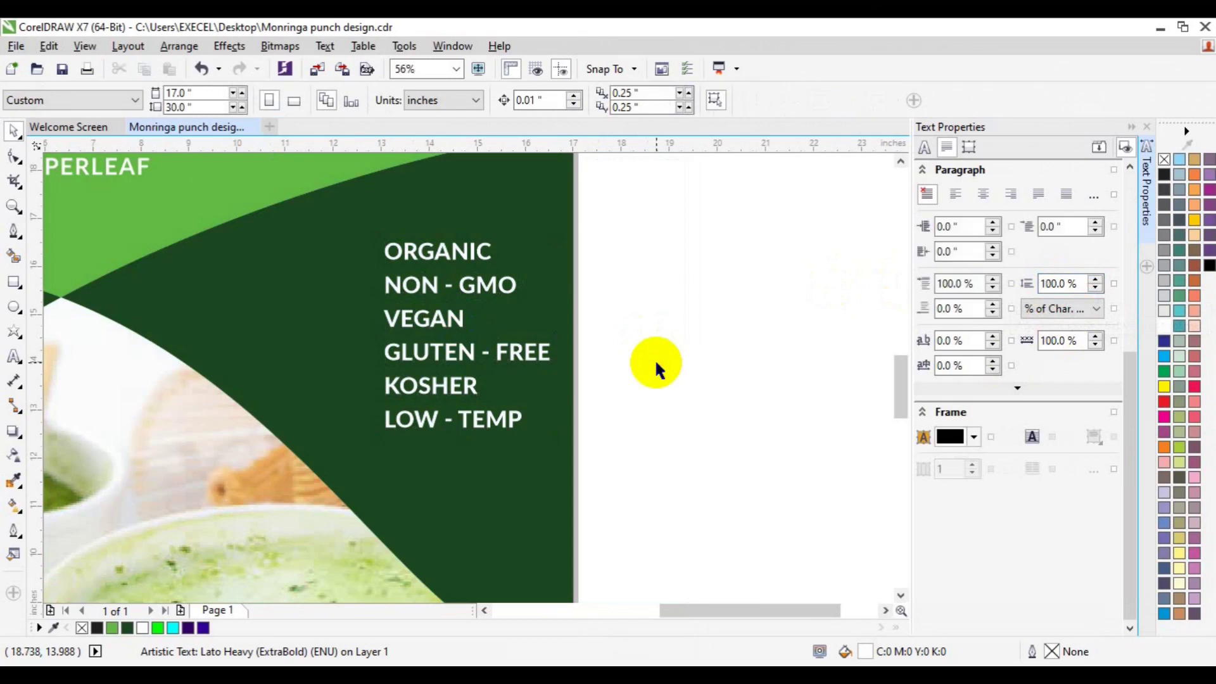
Step: Draw a circle about 0.28 inch wide beside the claims list, filled with the design's light green and without outline
click(19, 334)
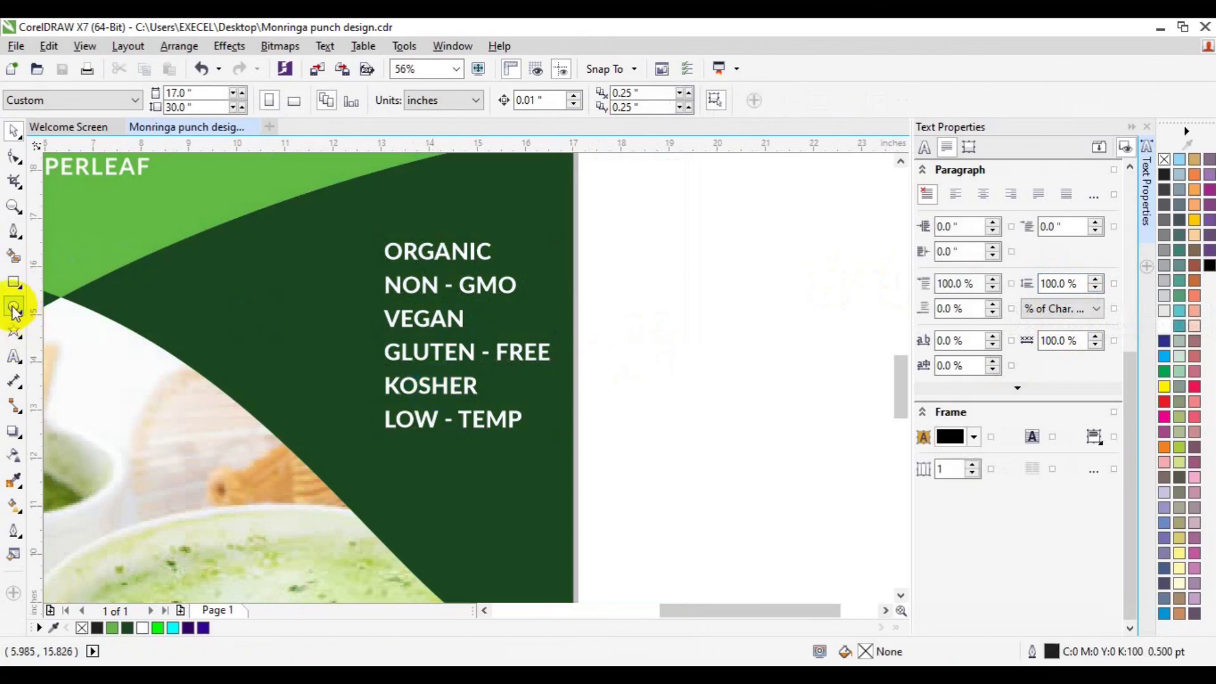
drag(291, 256, 303, 268)
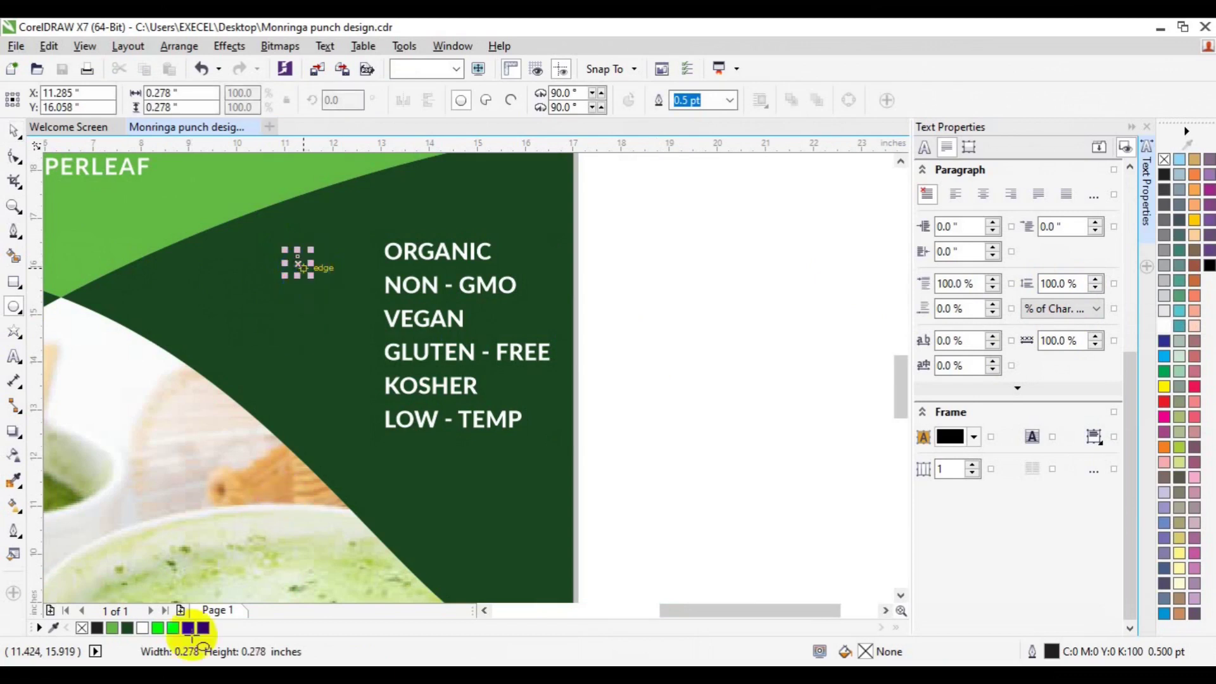
click(113, 629)
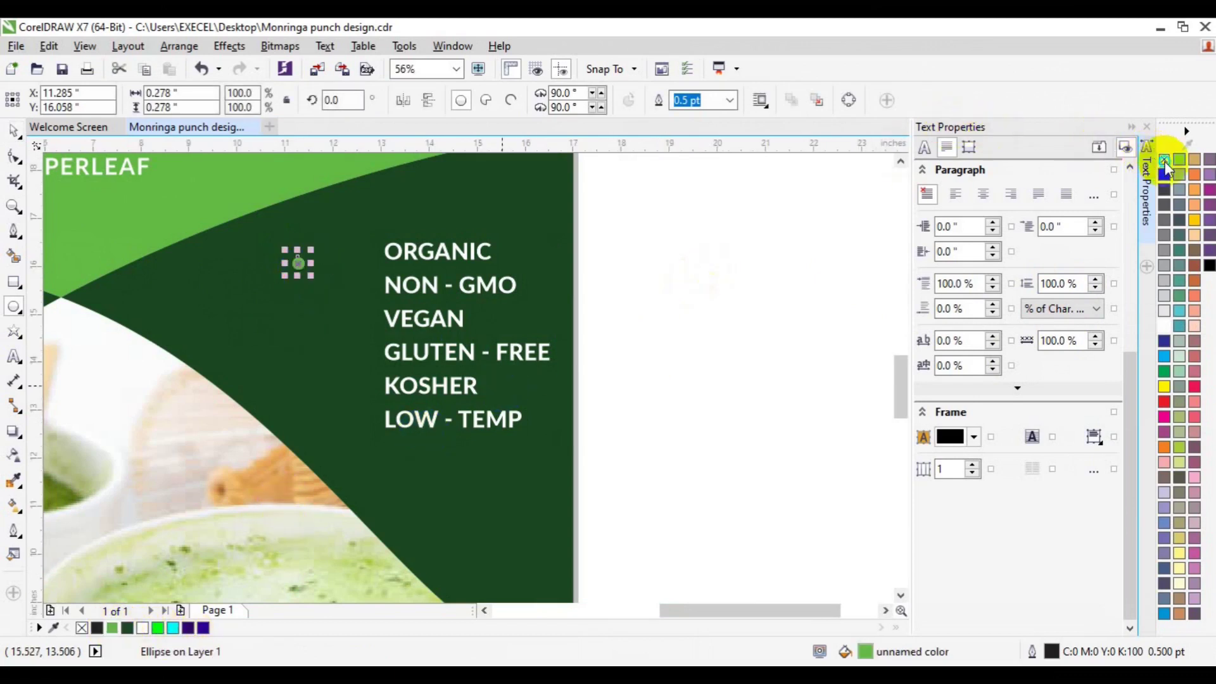
click(374, 264)
click(14, 130)
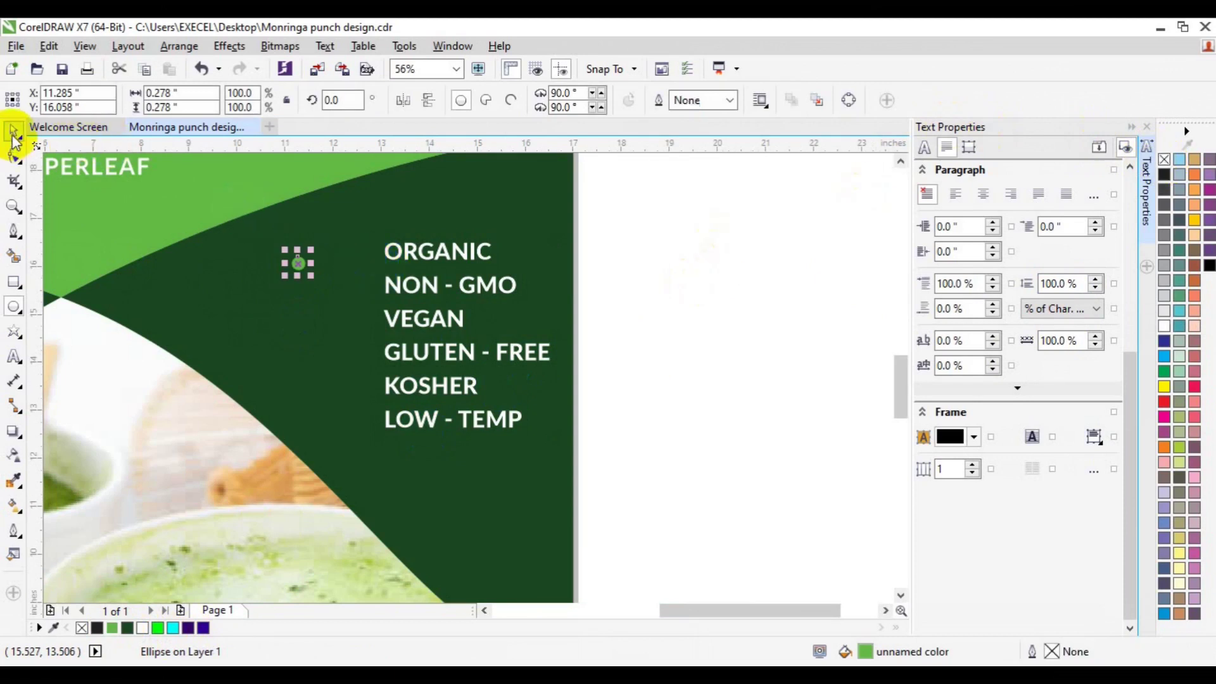
click(741, 345)
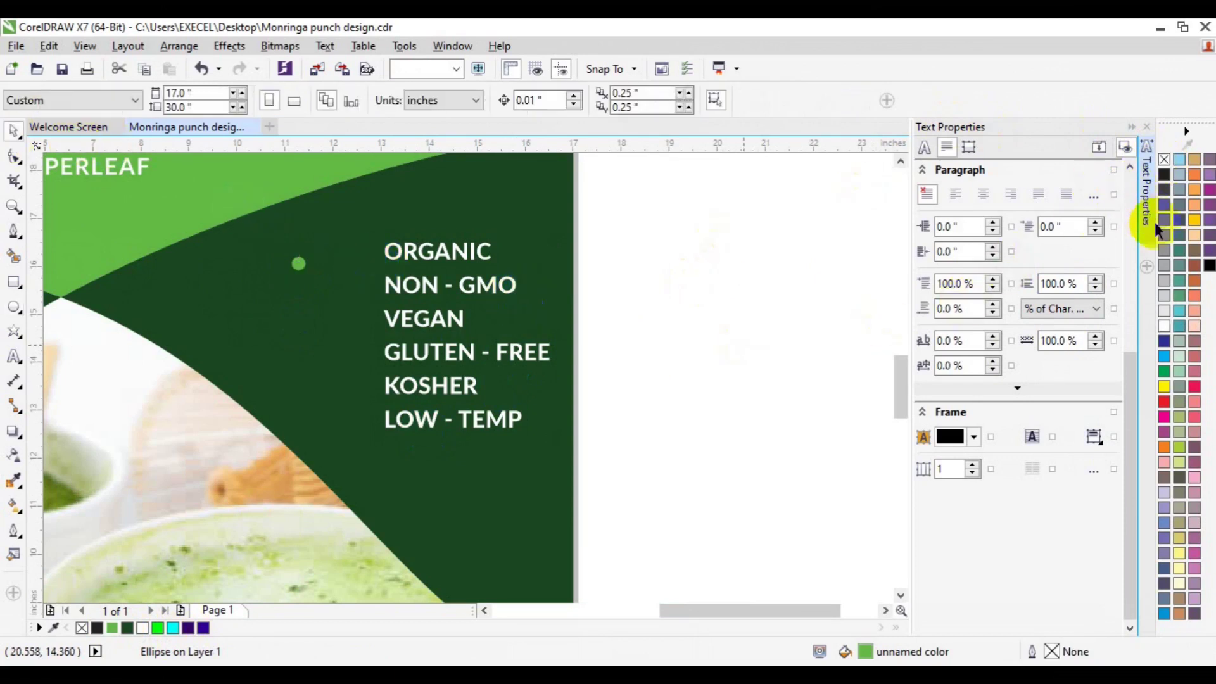
click(1147, 237)
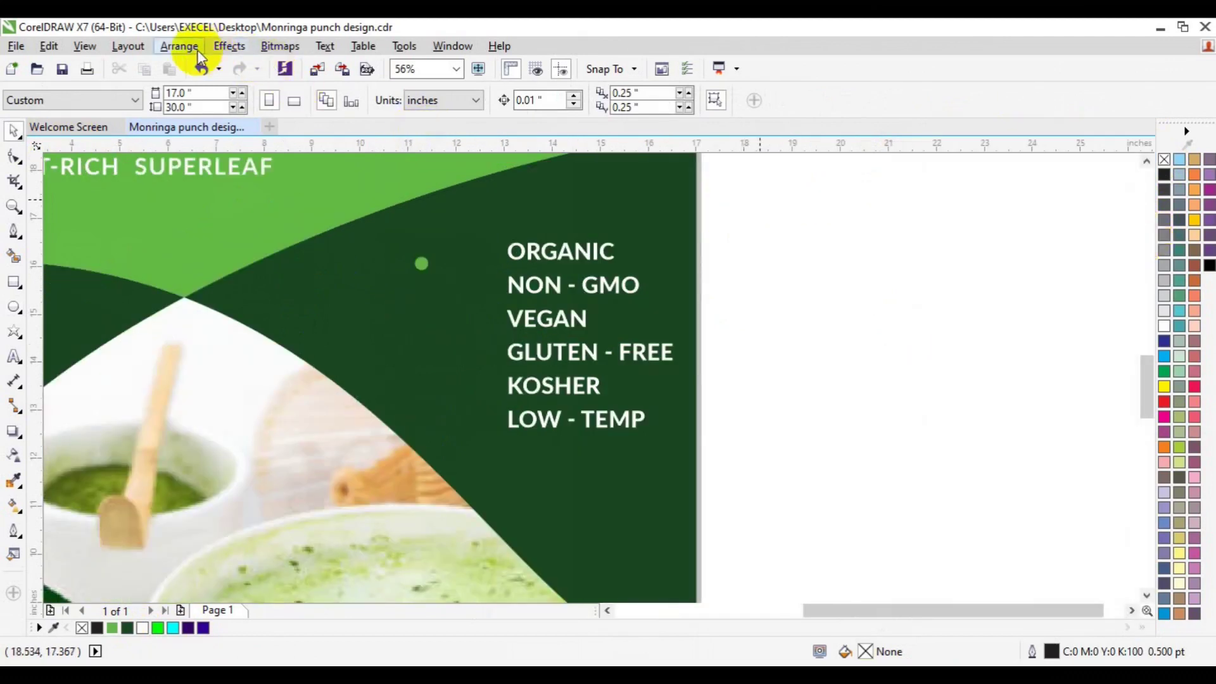
Step: Insert the Wingdings 2 check mark character near the small green circle and color it white
click(322, 47)
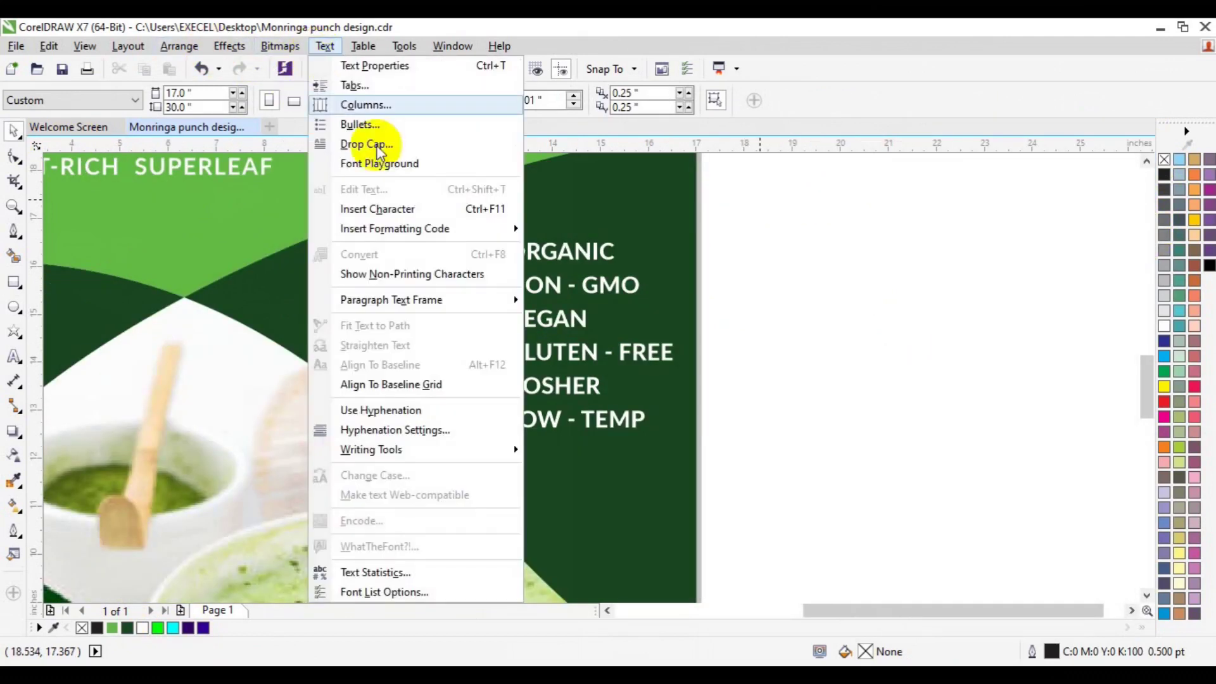
click(409, 211)
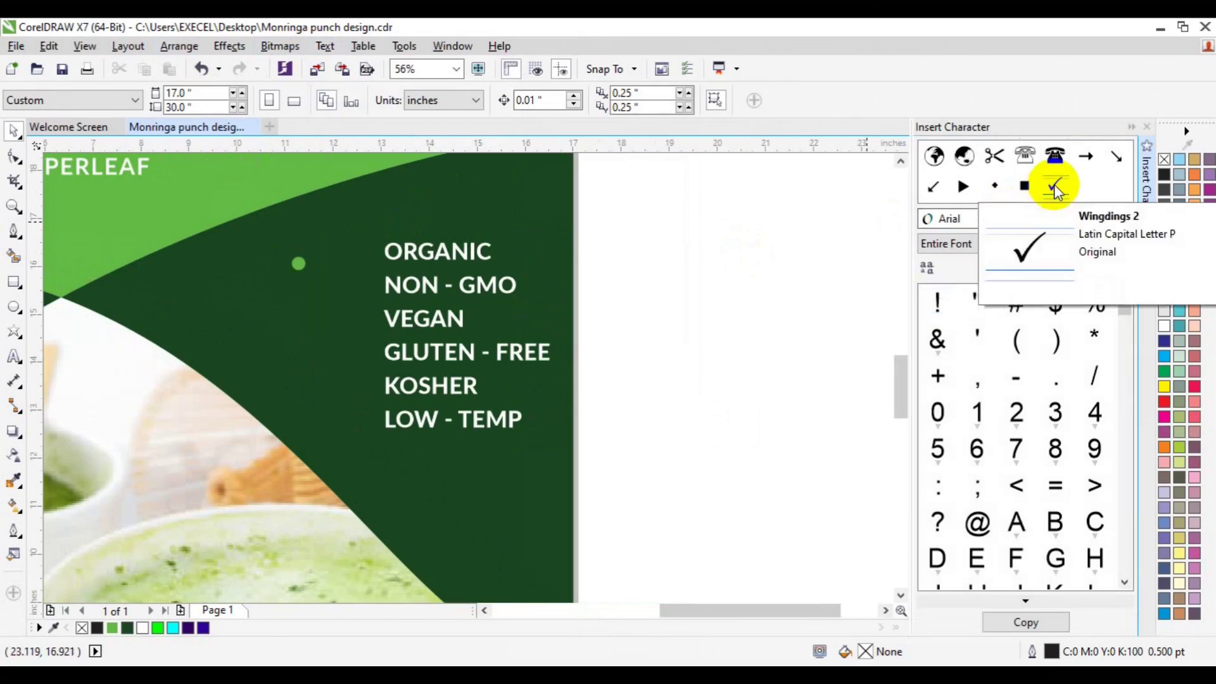
drag(1053, 184, 297, 262)
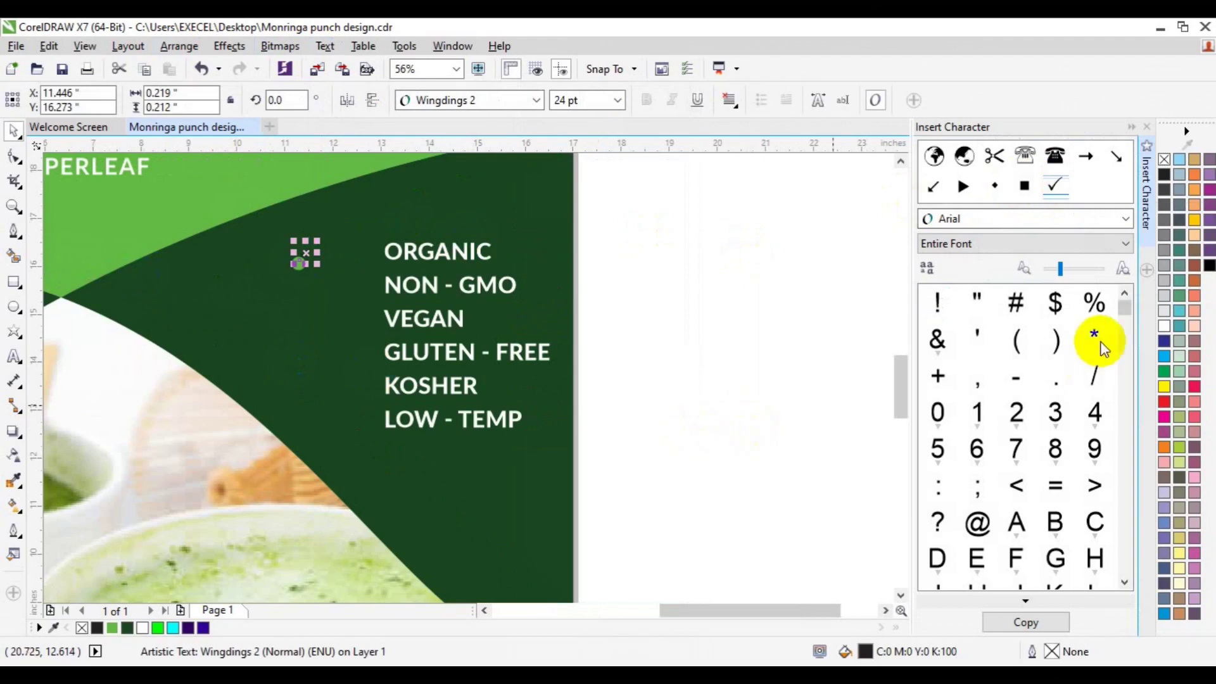
click(1164, 325)
click(782, 338)
Step: Place the white check mark over the small green circle and group the two into one badge
click(13, 206)
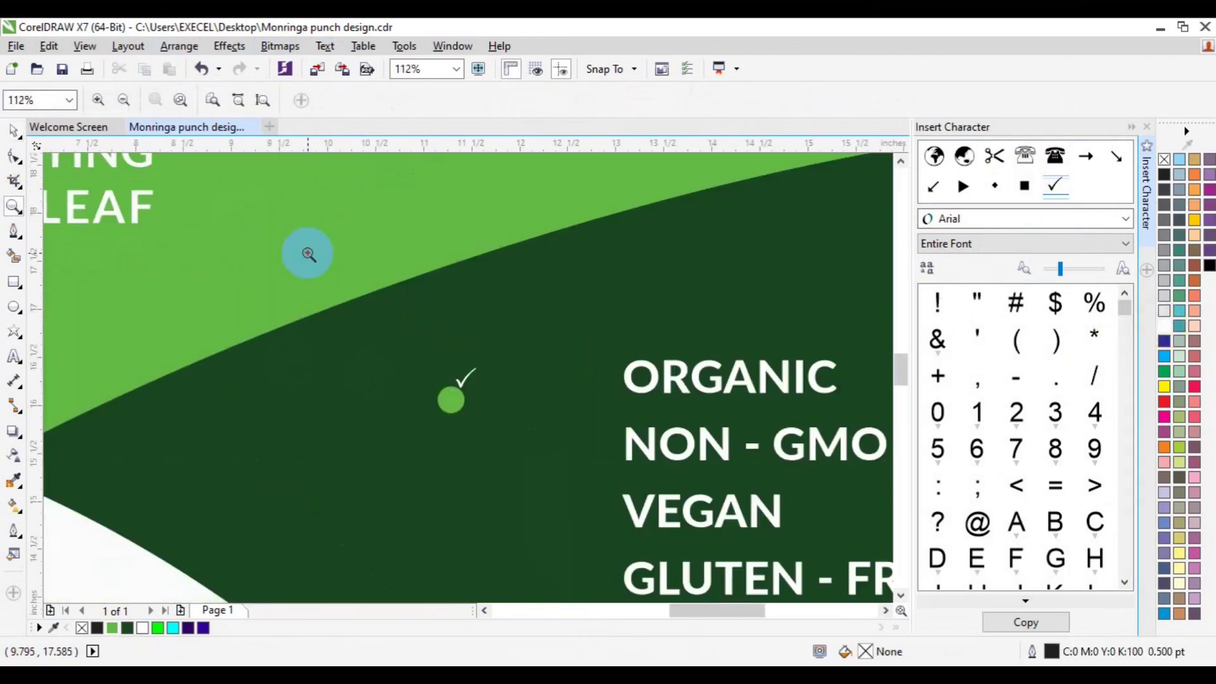
click(306, 253)
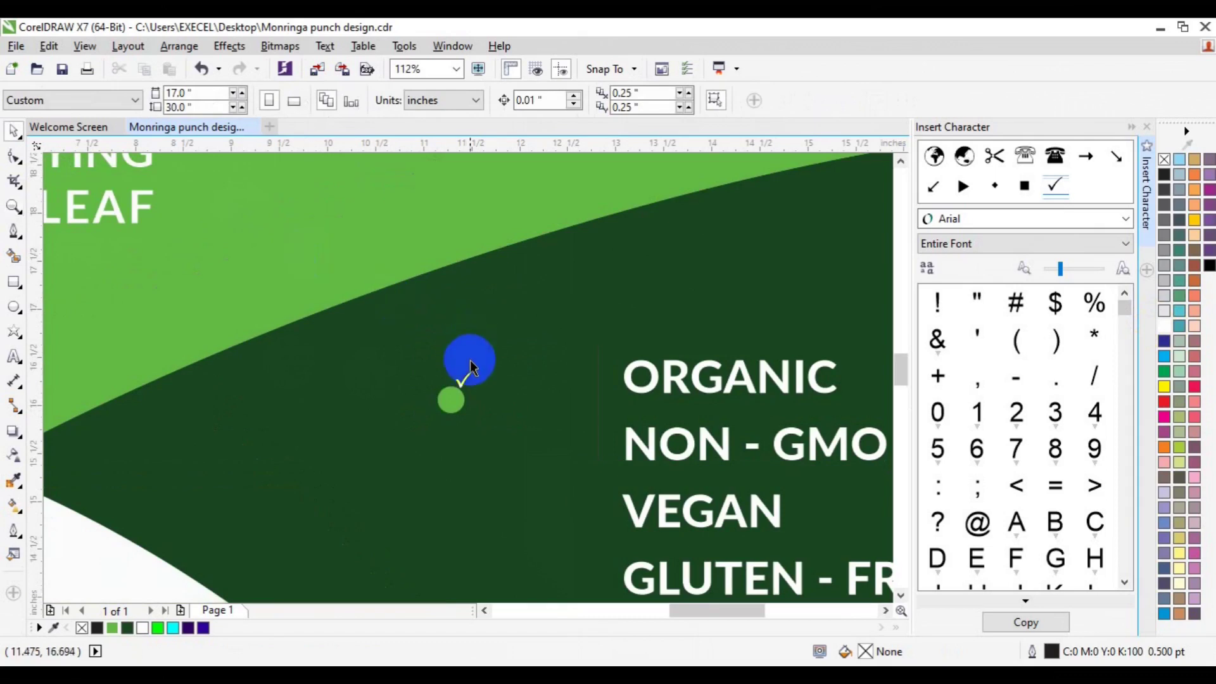
click(467, 375)
drag(484, 394, 492, 399)
drag(492, 399, 457, 406)
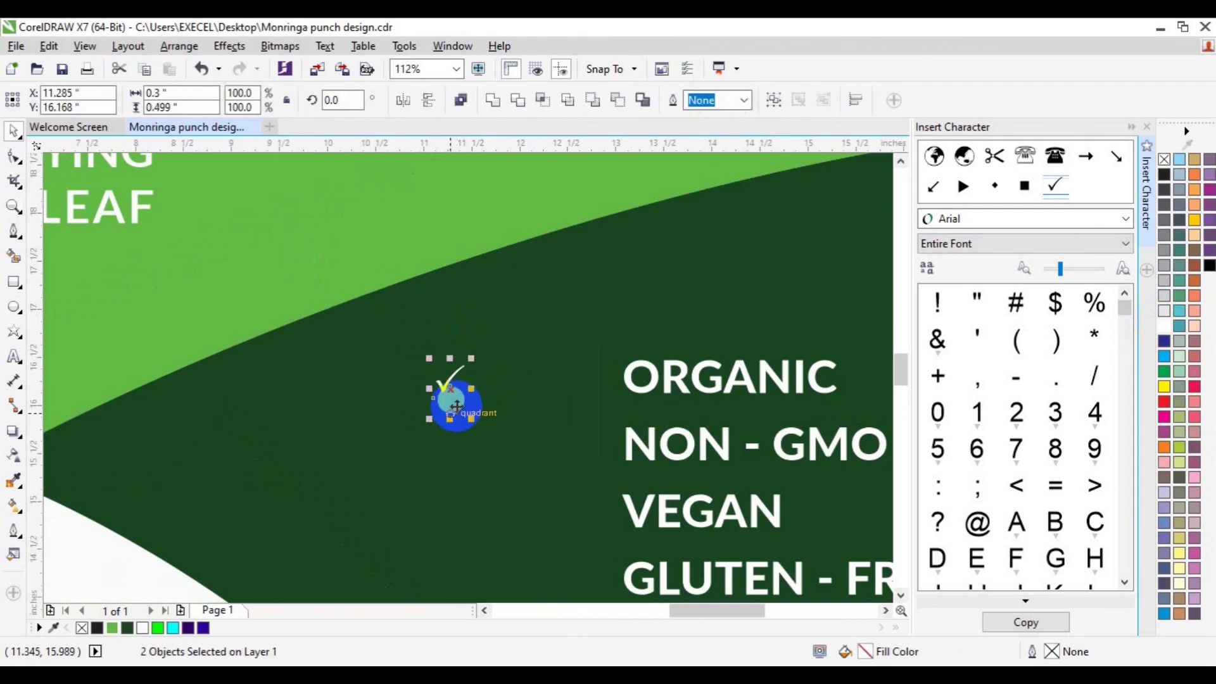
drag(456, 405, 408, 428)
click(406, 423)
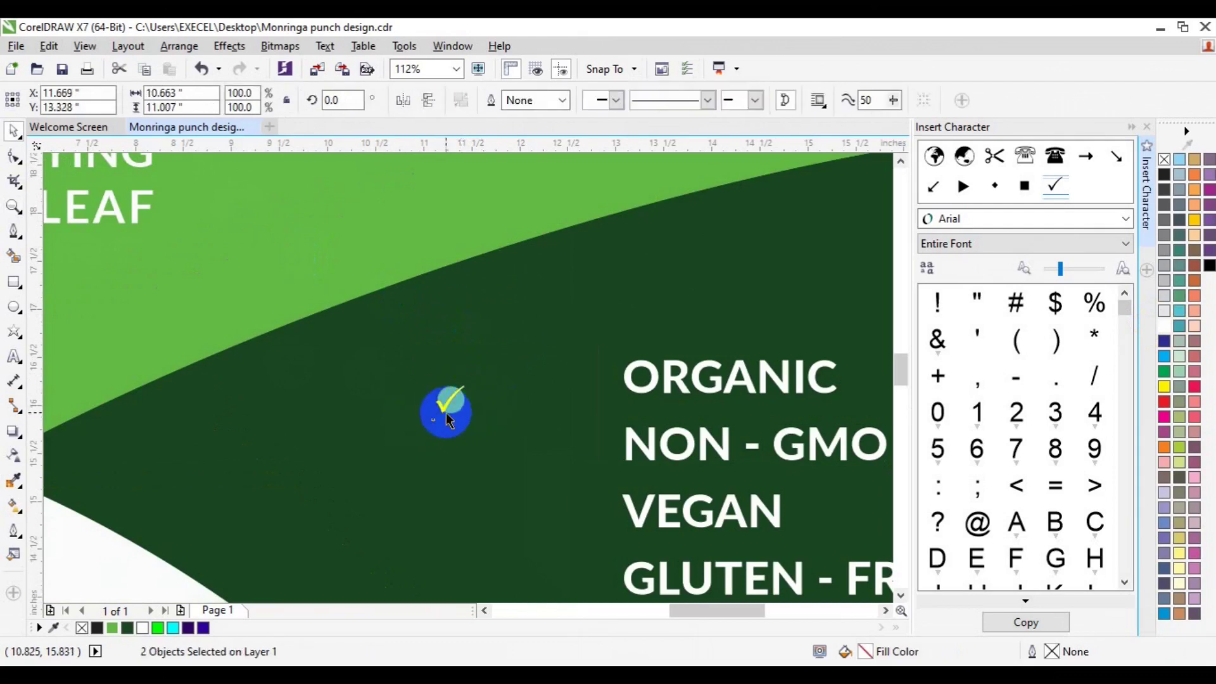
click(444, 410)
mouse_move(445, 410)
mouse_down()
mouse_move(410, 386)
mouse_move(453, 386)
mouse_move(449, 395)
mouse_up()
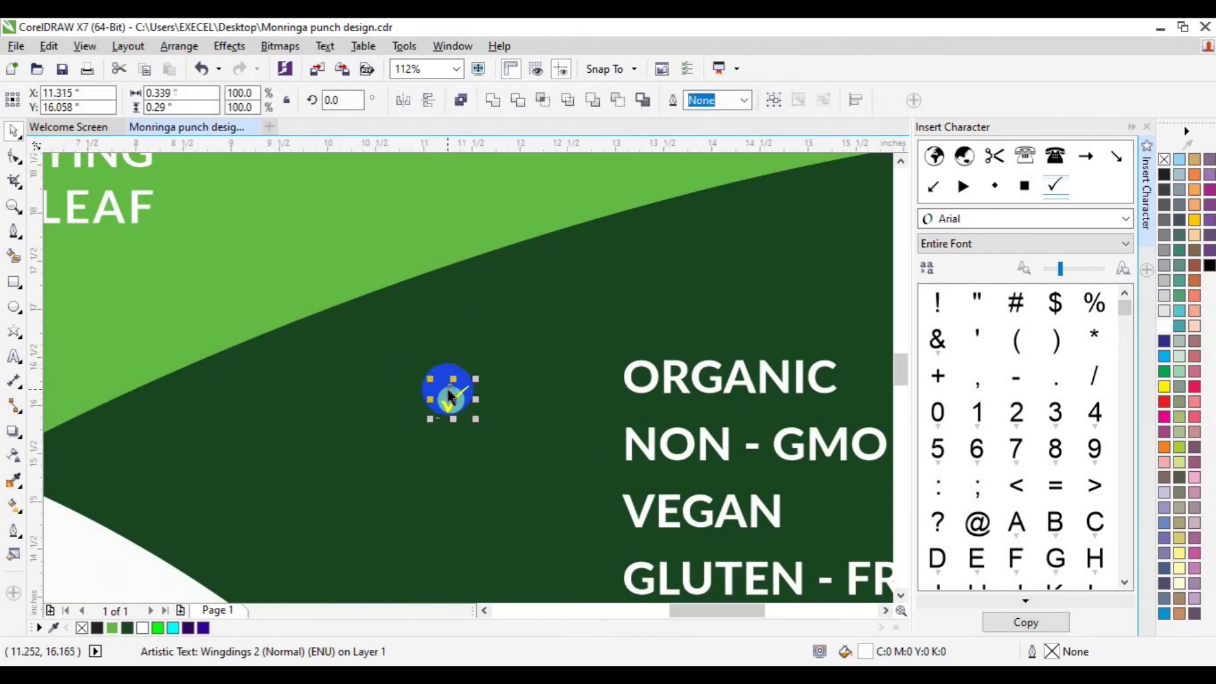
key(ctrl+g)
Step: Place the check badge beside "ORGANIC" and repeat copies of it downward for the other five claims
drag(450, 395, 585, 447)
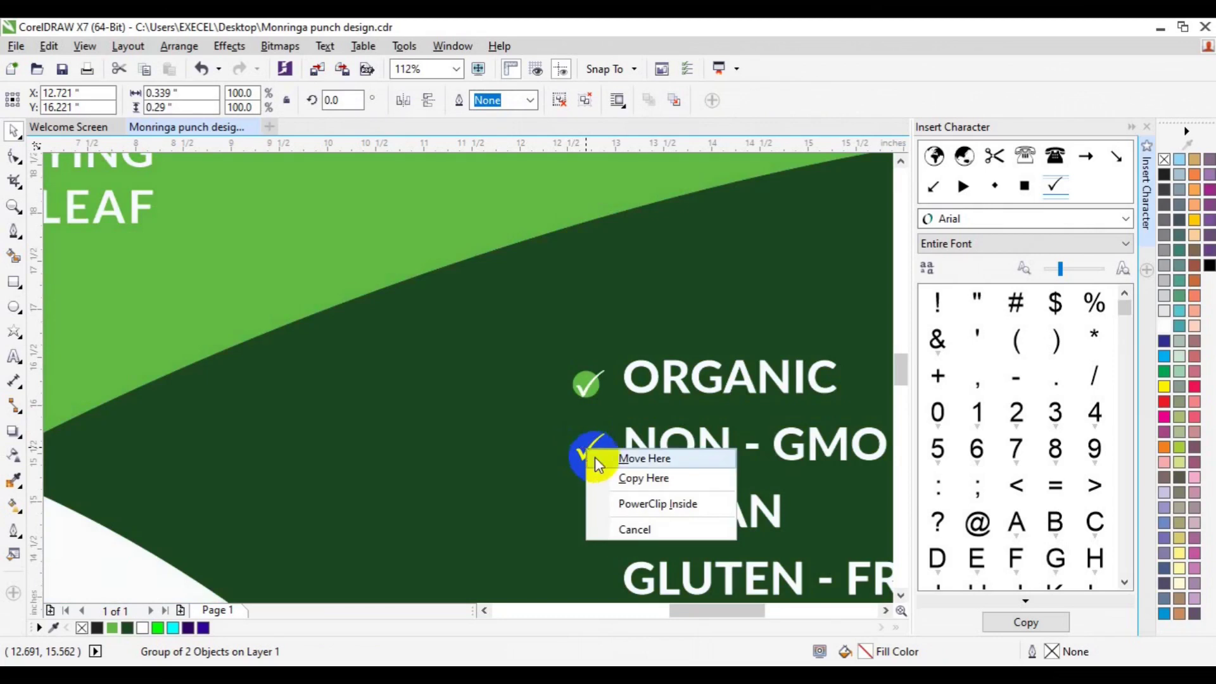
click(630, 476)
key(ctrl+r)
key(ctrl+r)
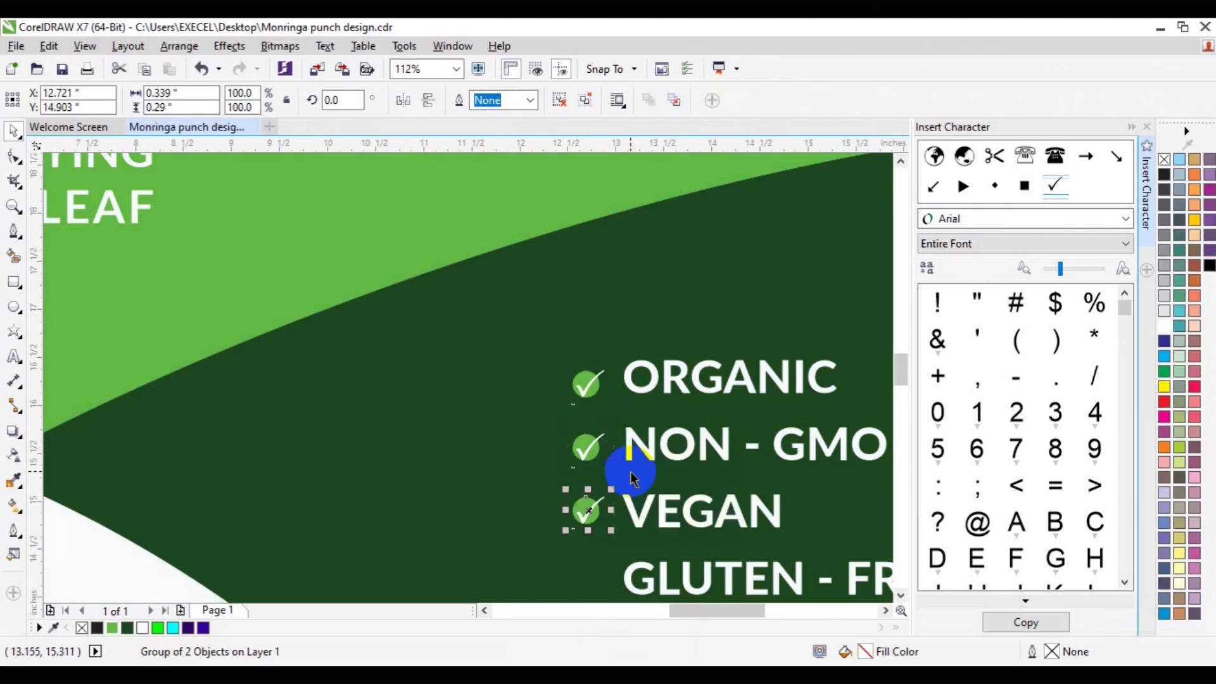
click(901, 596)
click(901, 595)
click(900, 595)
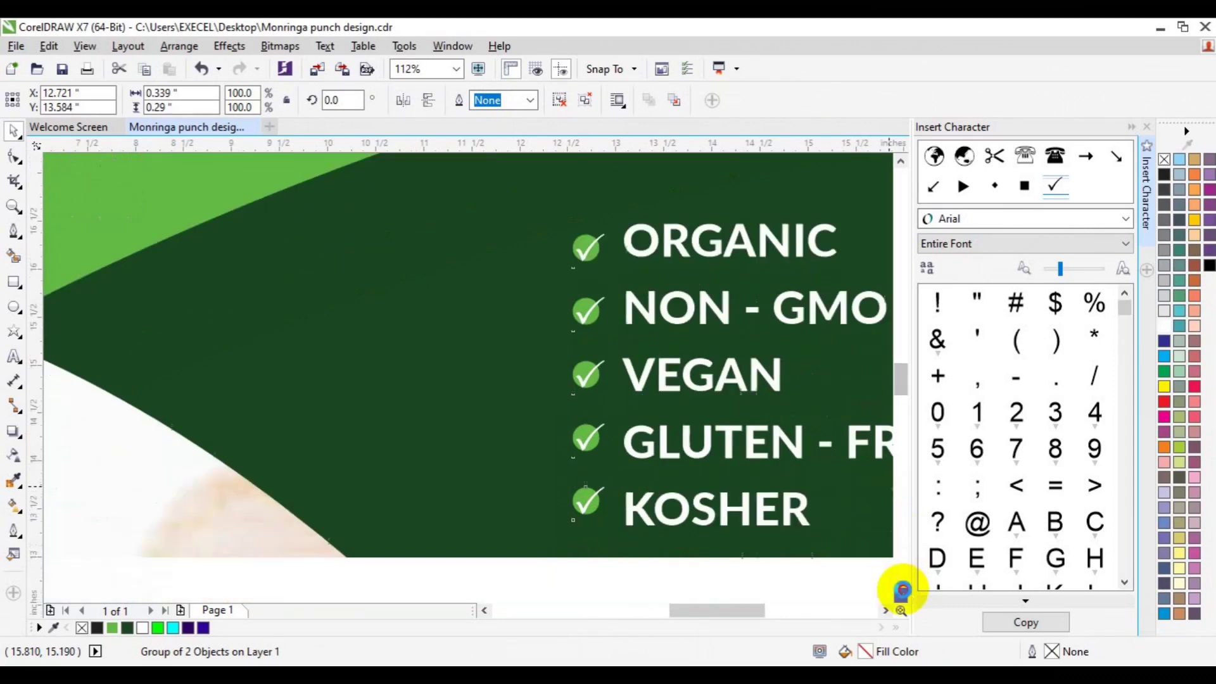
click(900, 595)
key(ctrl+r)
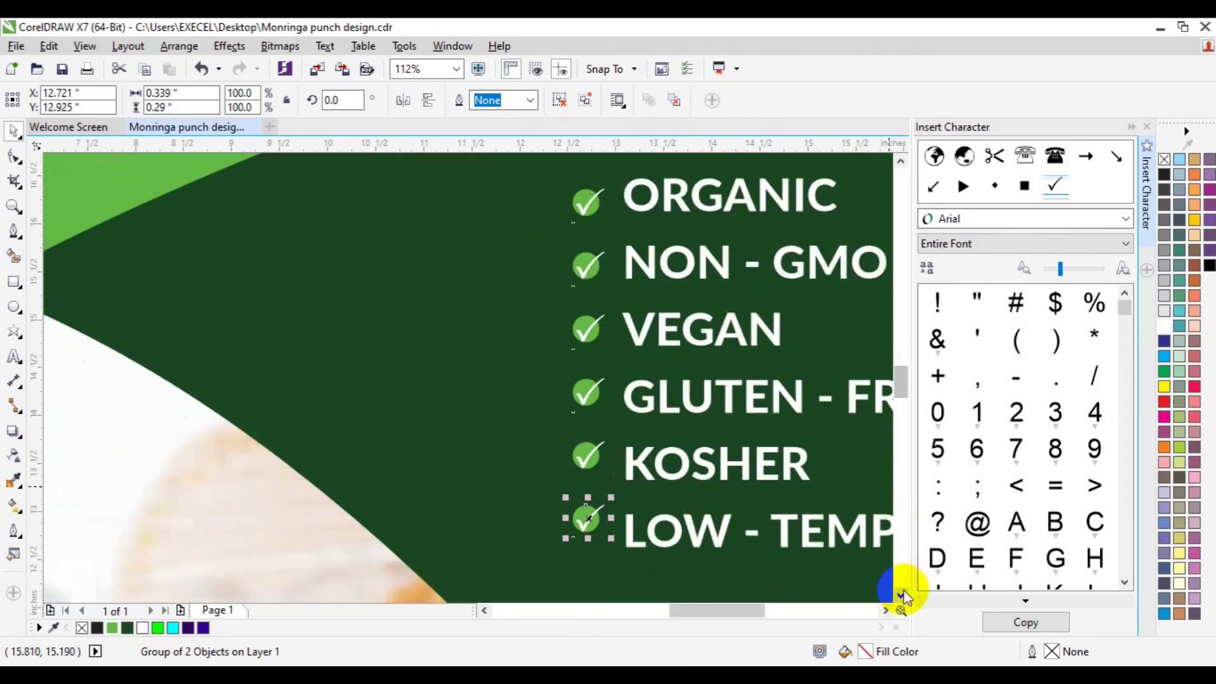
Step: Nudge the check badges of "VEGAN", "GLUTEN - FREE", "KOSHER" and "LOW - TEMP" down slightly to match their text lines
shift+click(591, 455)
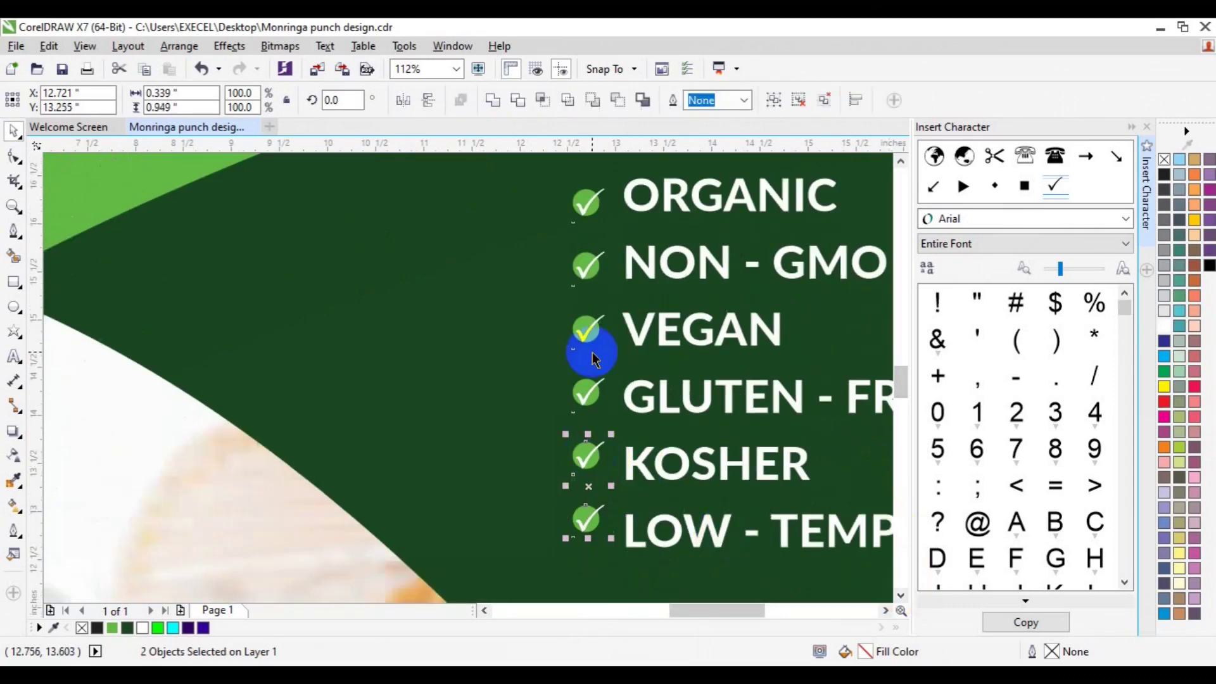
shift+click(586, 390)
shift+click(580, 325)
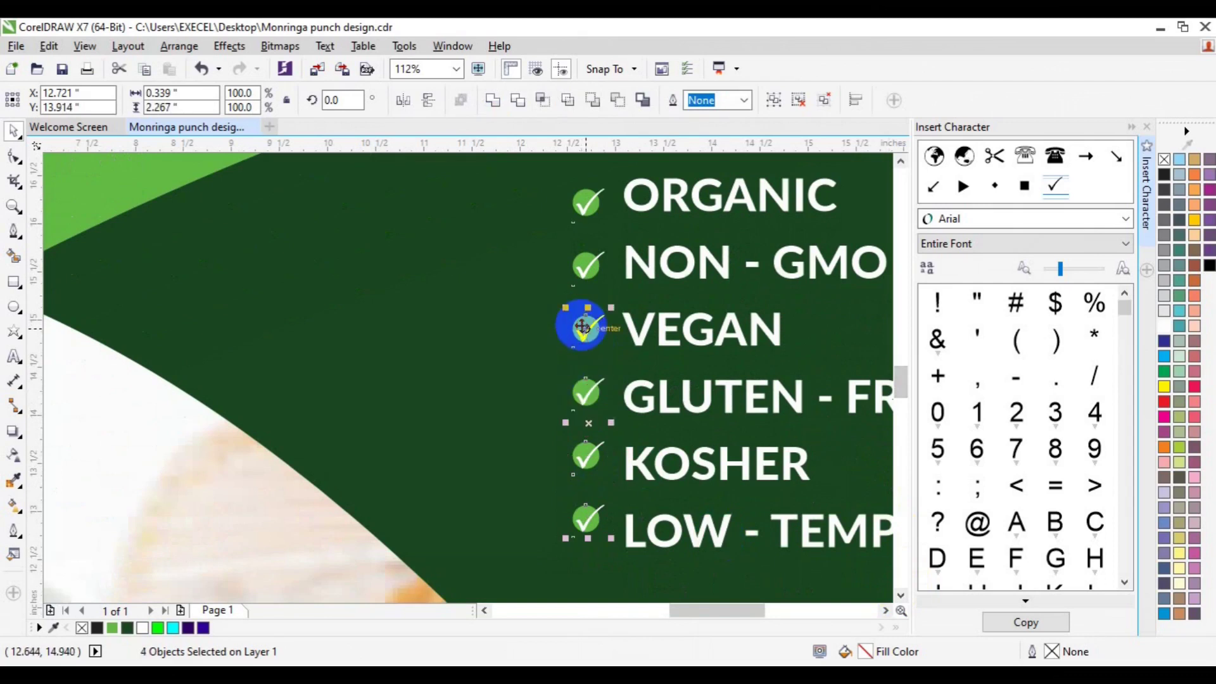
drag(581, 327, 582, 329)
key(Down)
key(Down)
key(Down)
key(Down)
key(Down)
key(Down)
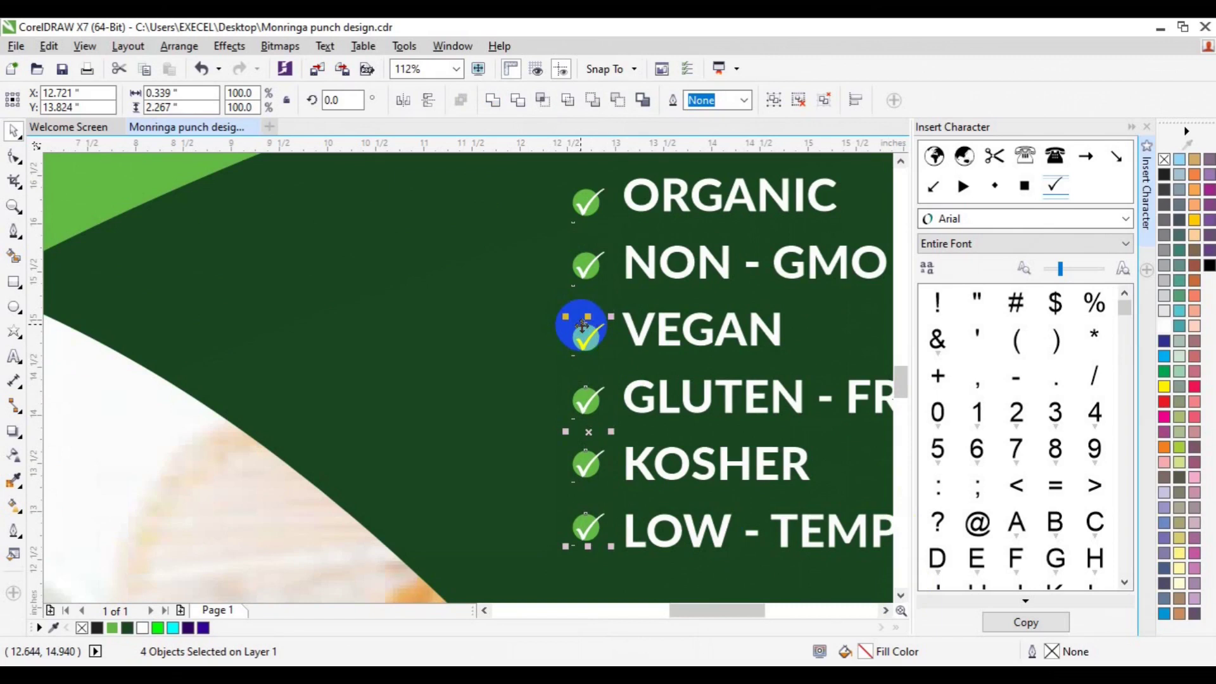
click(1148, 239)
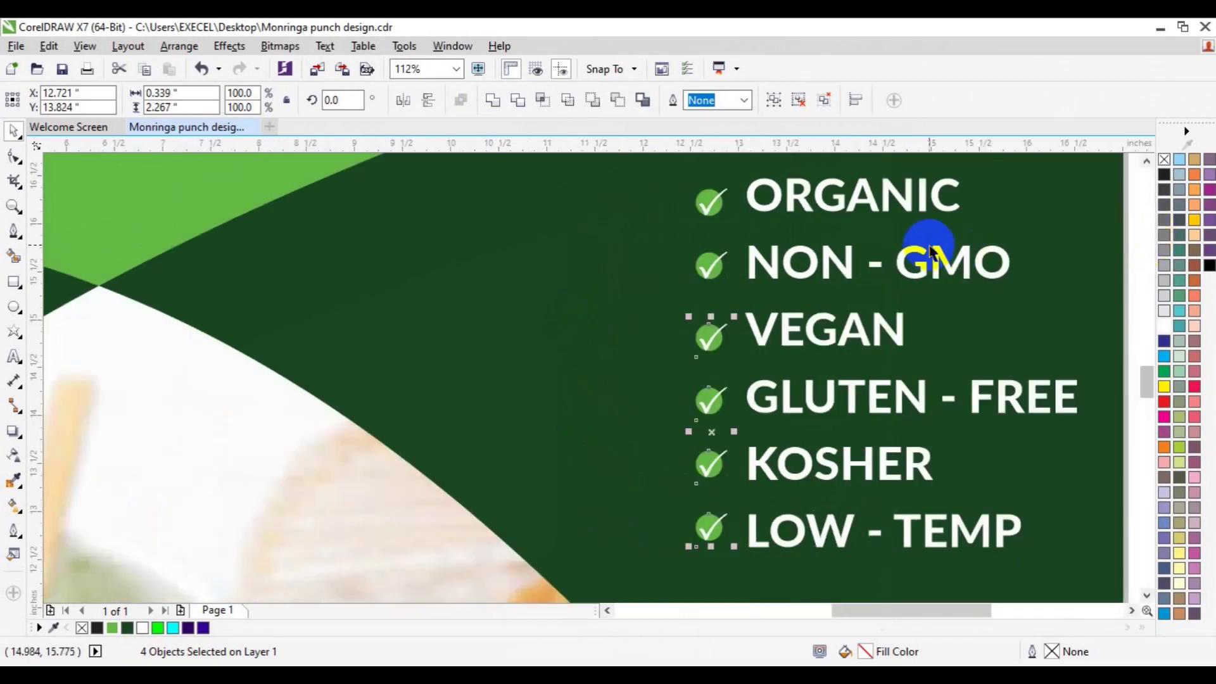
Step: Group the claims list with its six check badges and center the group vertically on the dark green curve
click(14, 206)
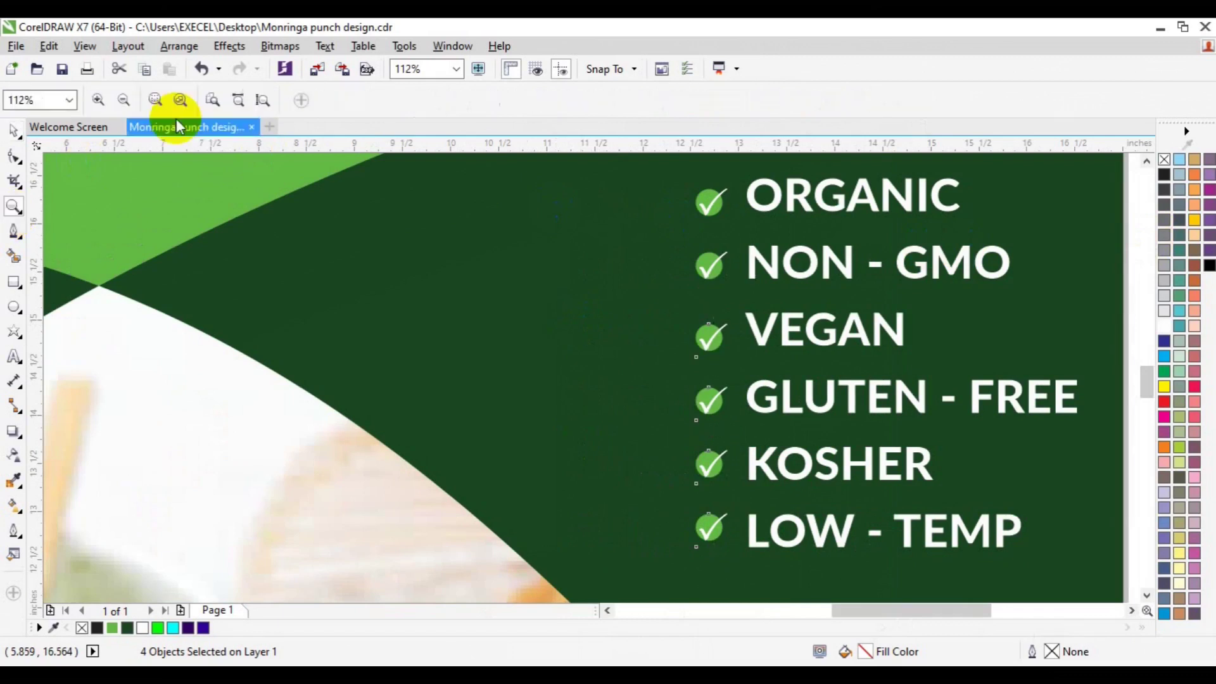
click(134, 100)
key(space)
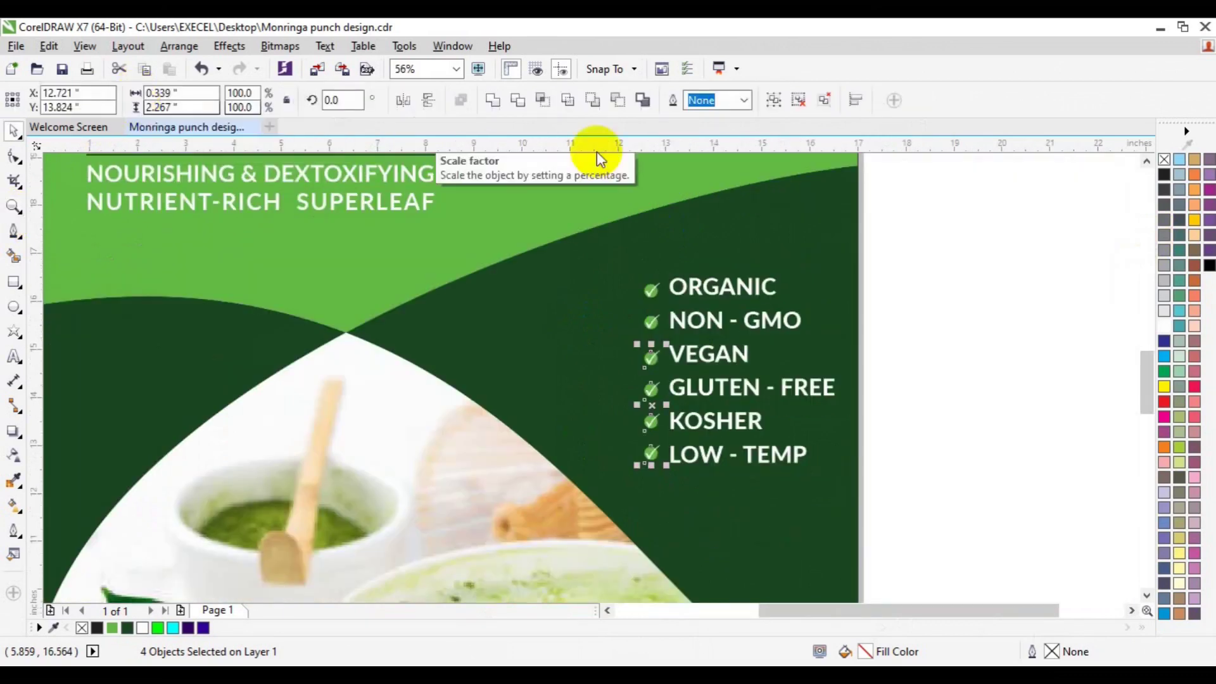
drag(1022, 203, 599, 514)
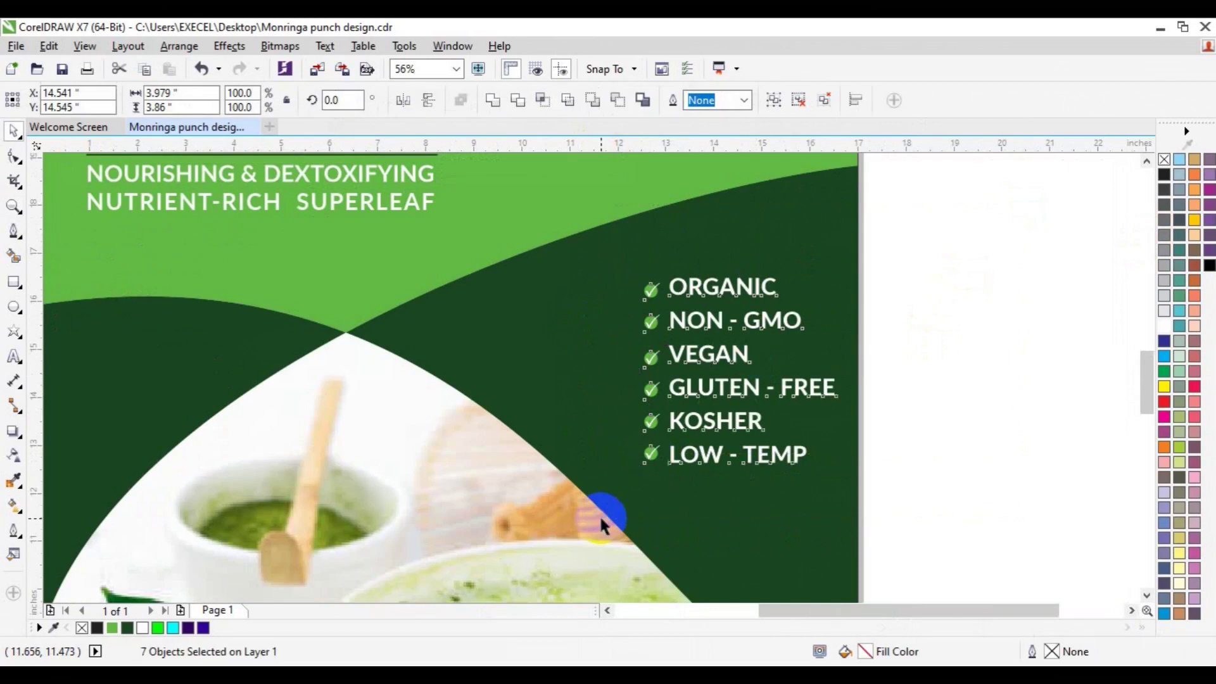
key(ctrl+g)
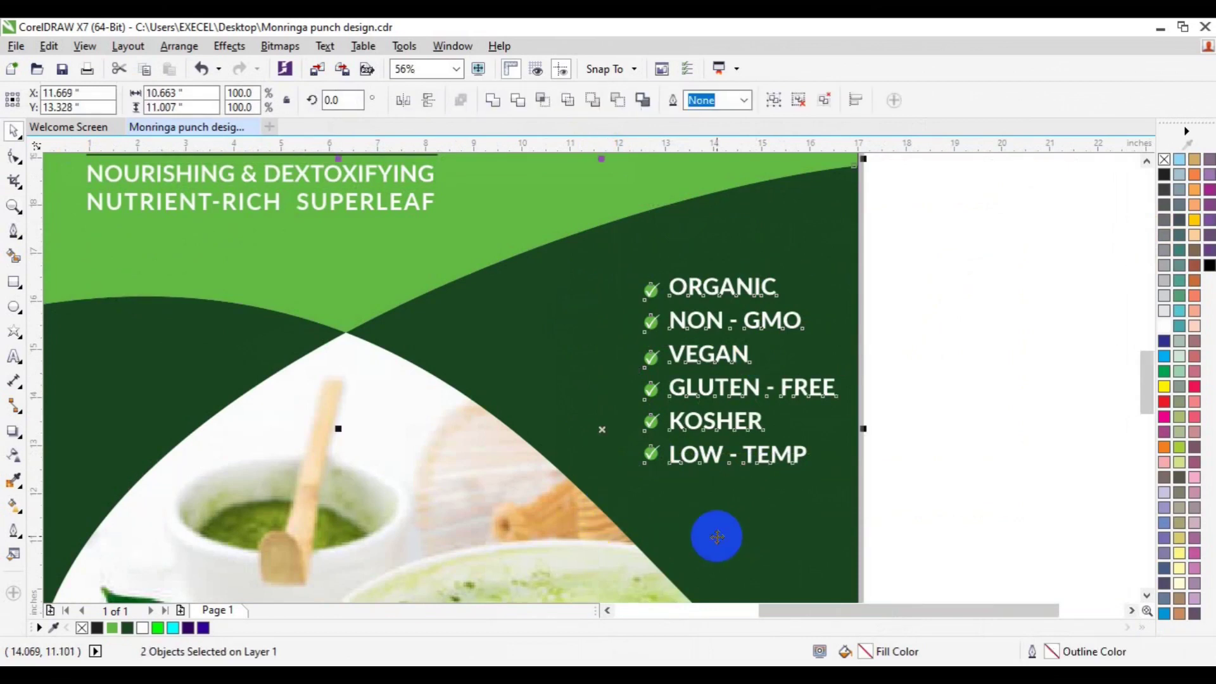
key(e)
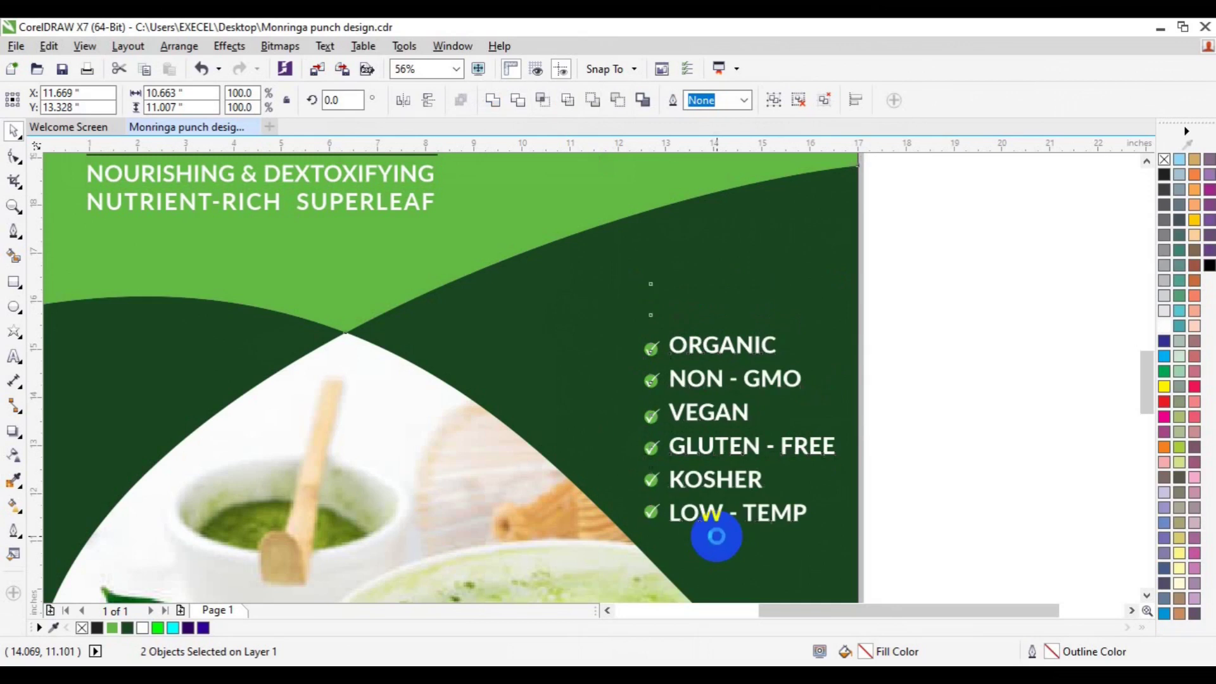
Step: Undo the last vertical centering of the claims list on the dark green curve and clear the selection
key(ctrl+z)
click(969, 447)
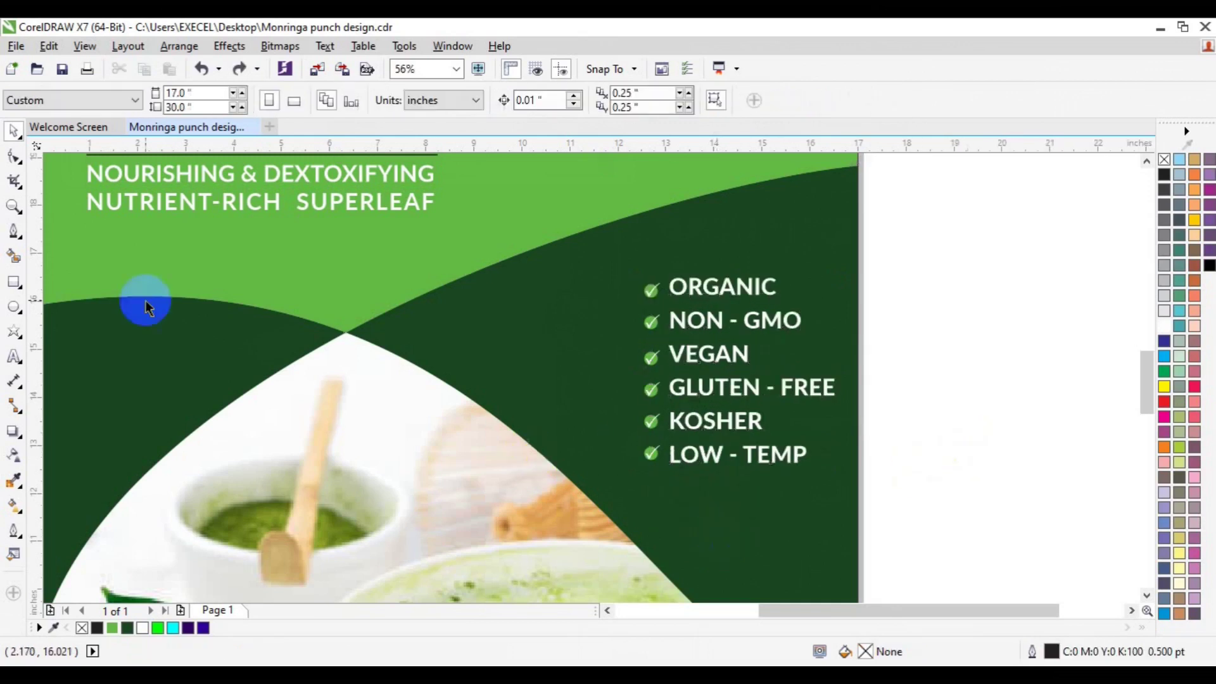
Step: Draw a circle about 4.6 inches in diameter across the page's top edge and center it horizontally on the light green background
click(13, 206)
click(134, 101)
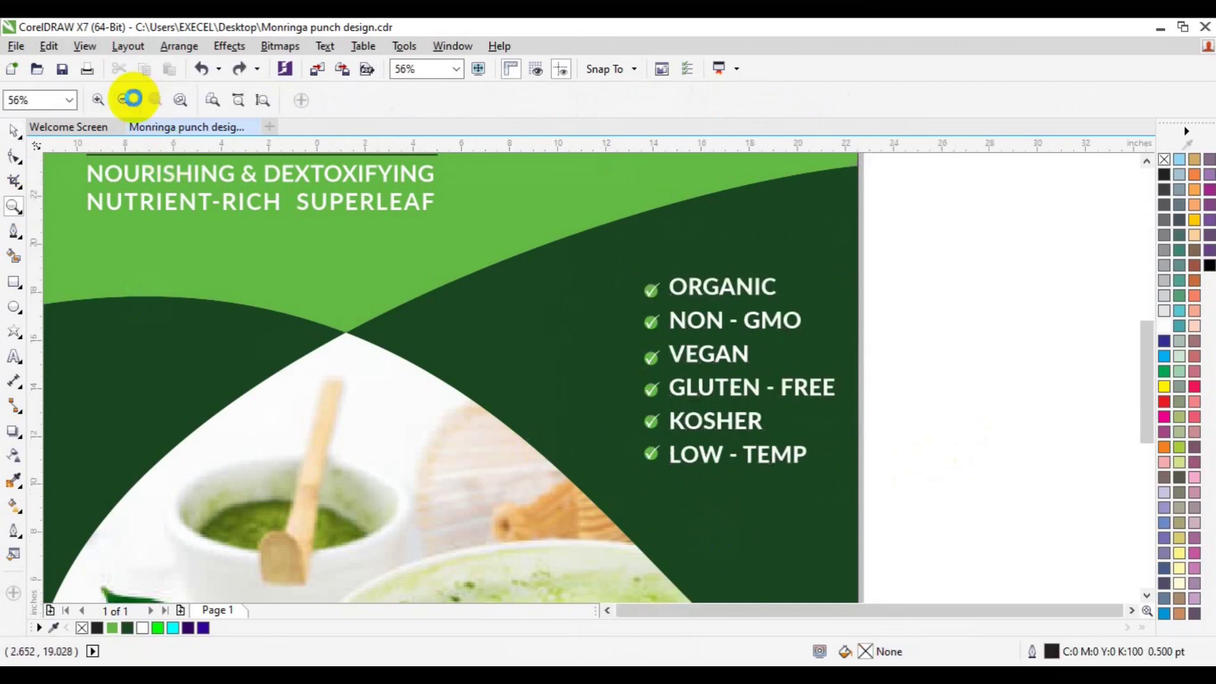
key(space)
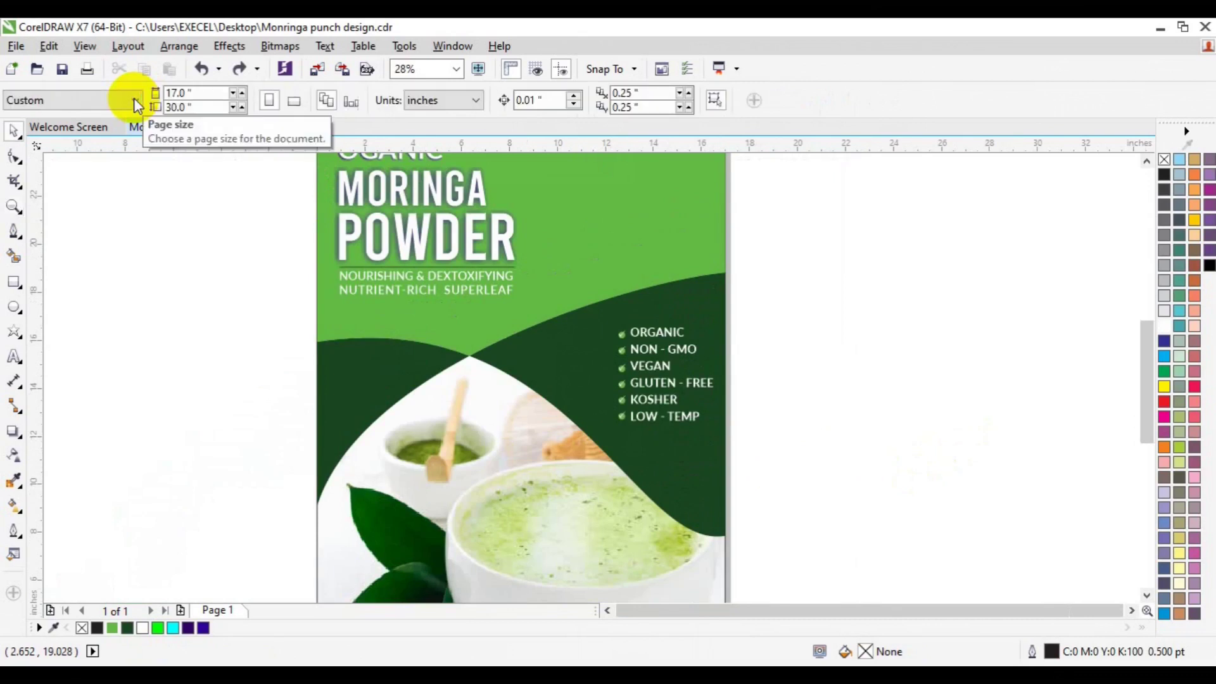
drag(1147, 379, 1139, 321)
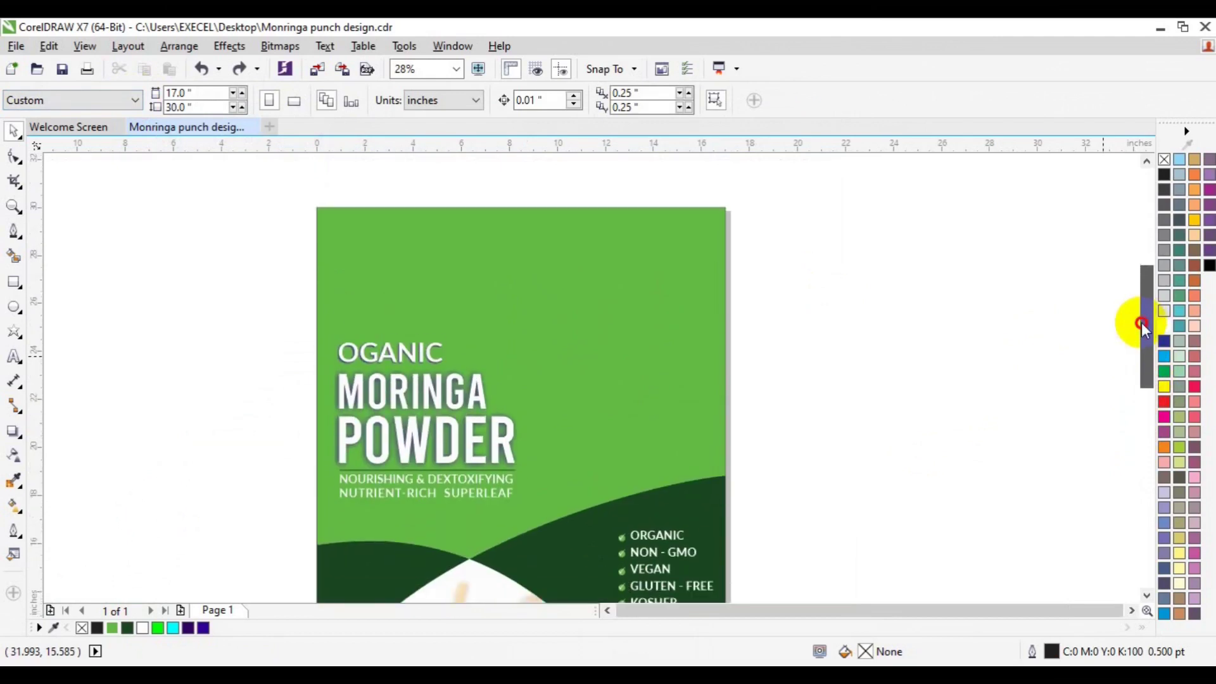
click(14, 206)
click(124, 101)
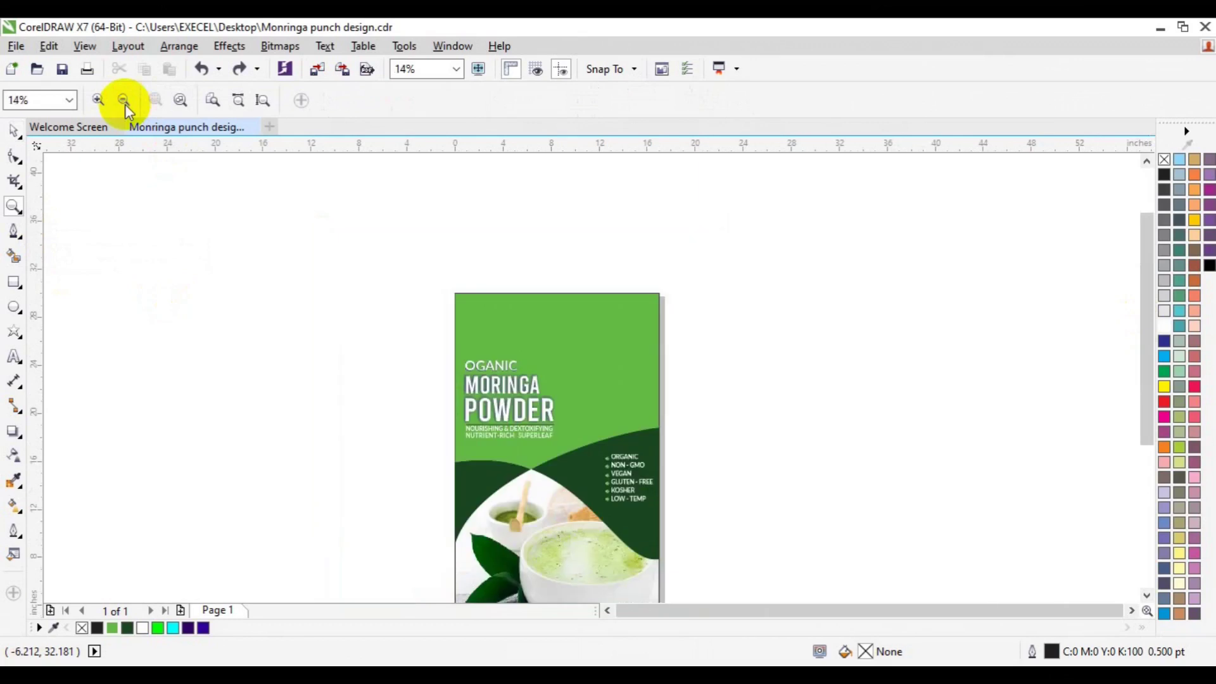
key(space)
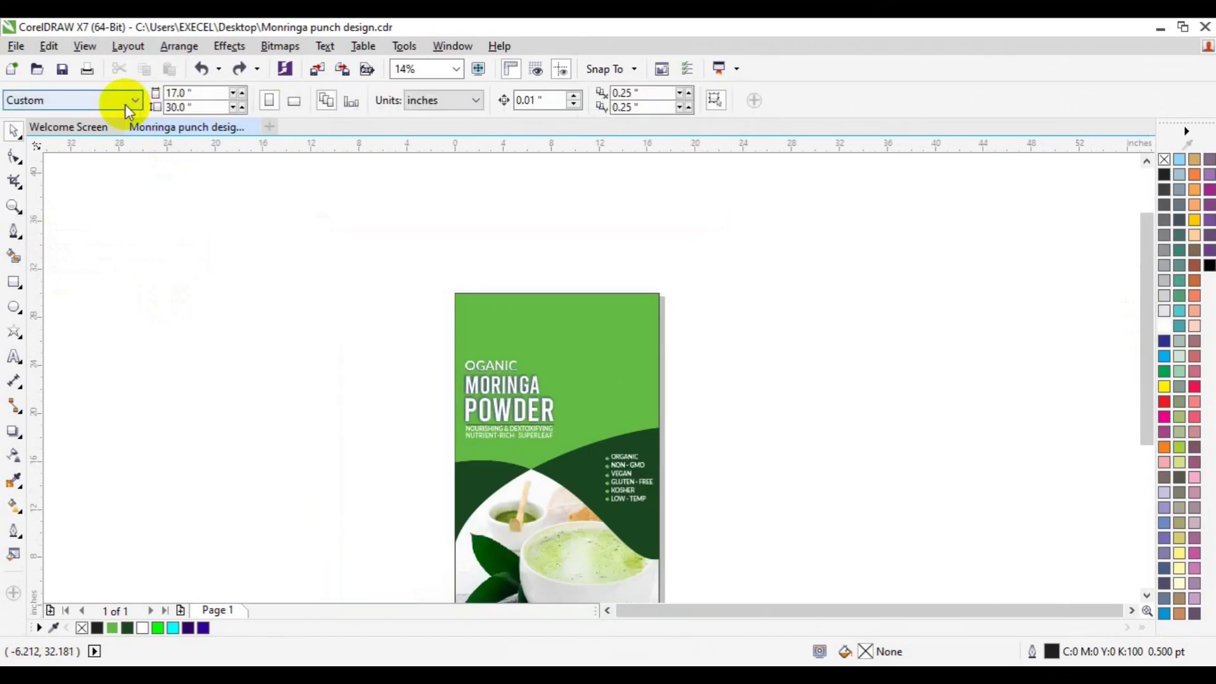
click(1146, 595)
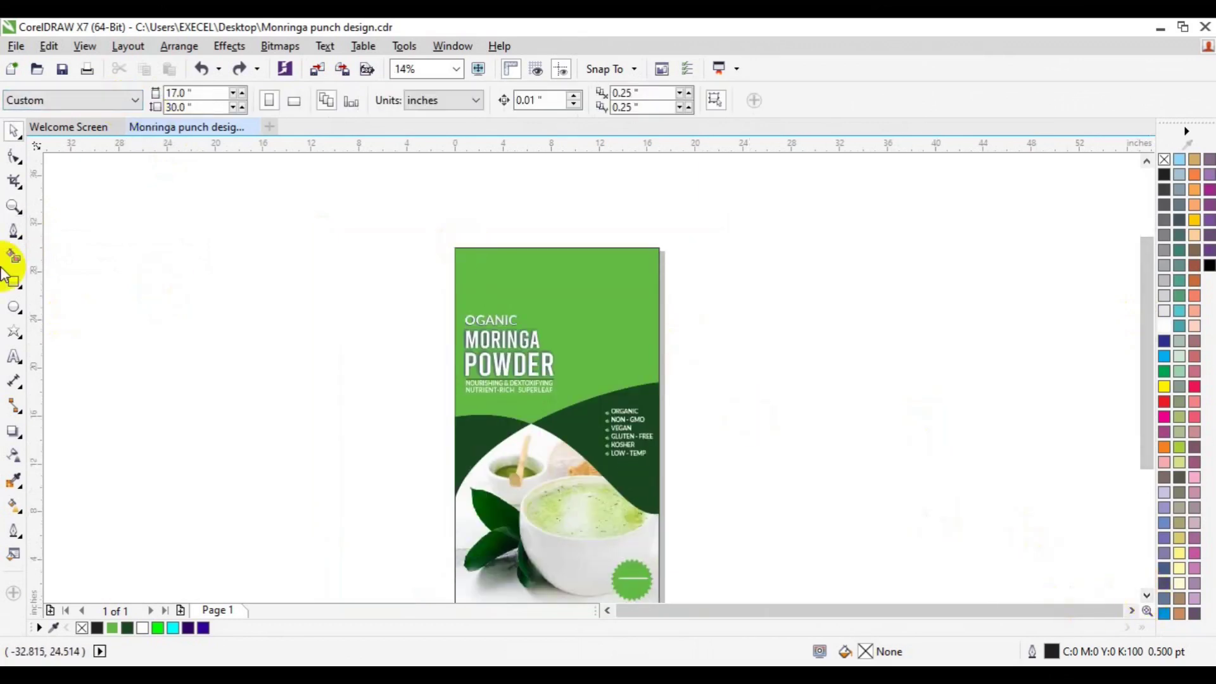
click(14, 307)
mouse_move(538, 232)
mouse_down()
mouse_move(611, 280)
mouse_move(595, 286)
mouse_up()
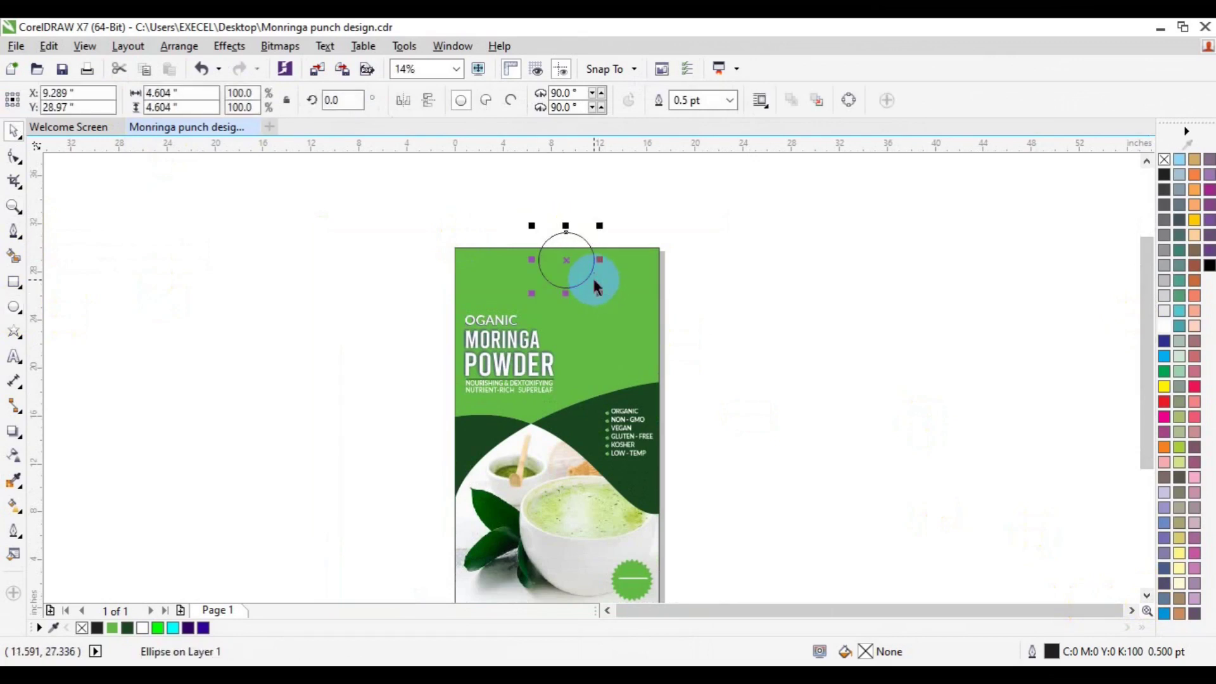
shift+click(602, 286)
key(c)
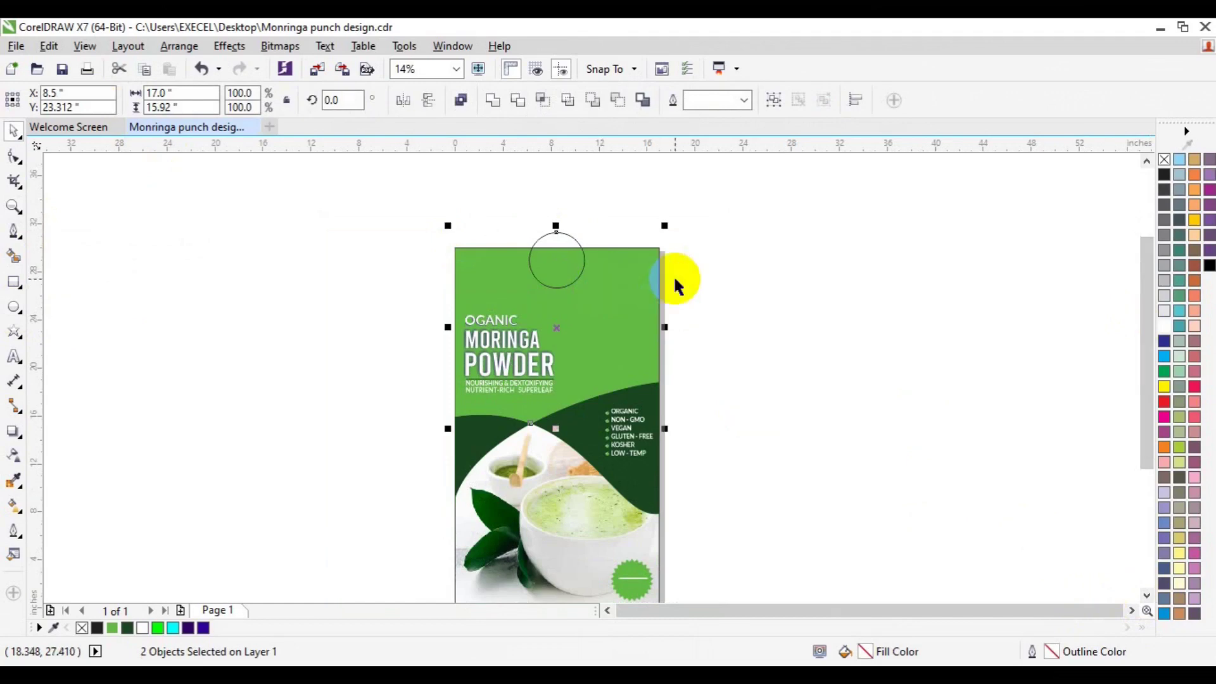